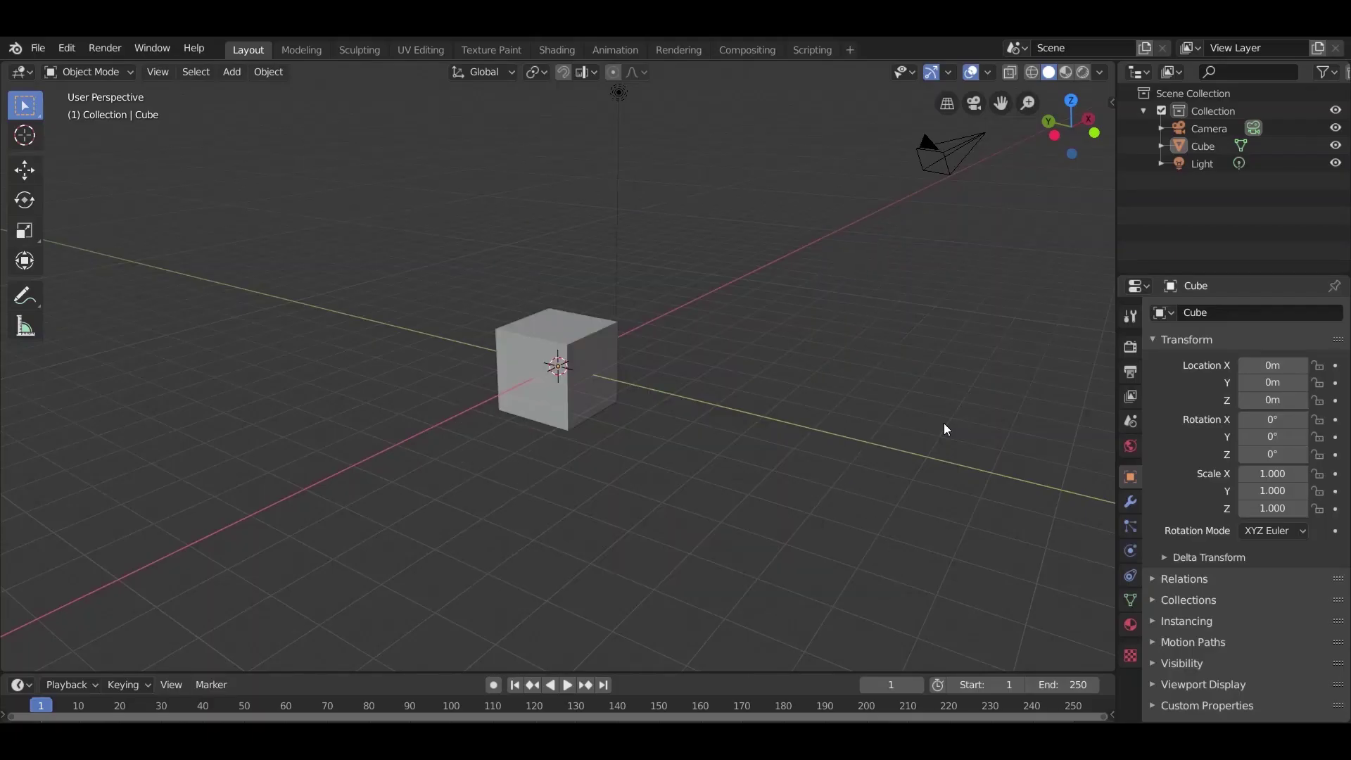
Look up the Archimesh add-on in the preferences by searching the add-ons for "arc", and close the preferences
left_click(66, 48)
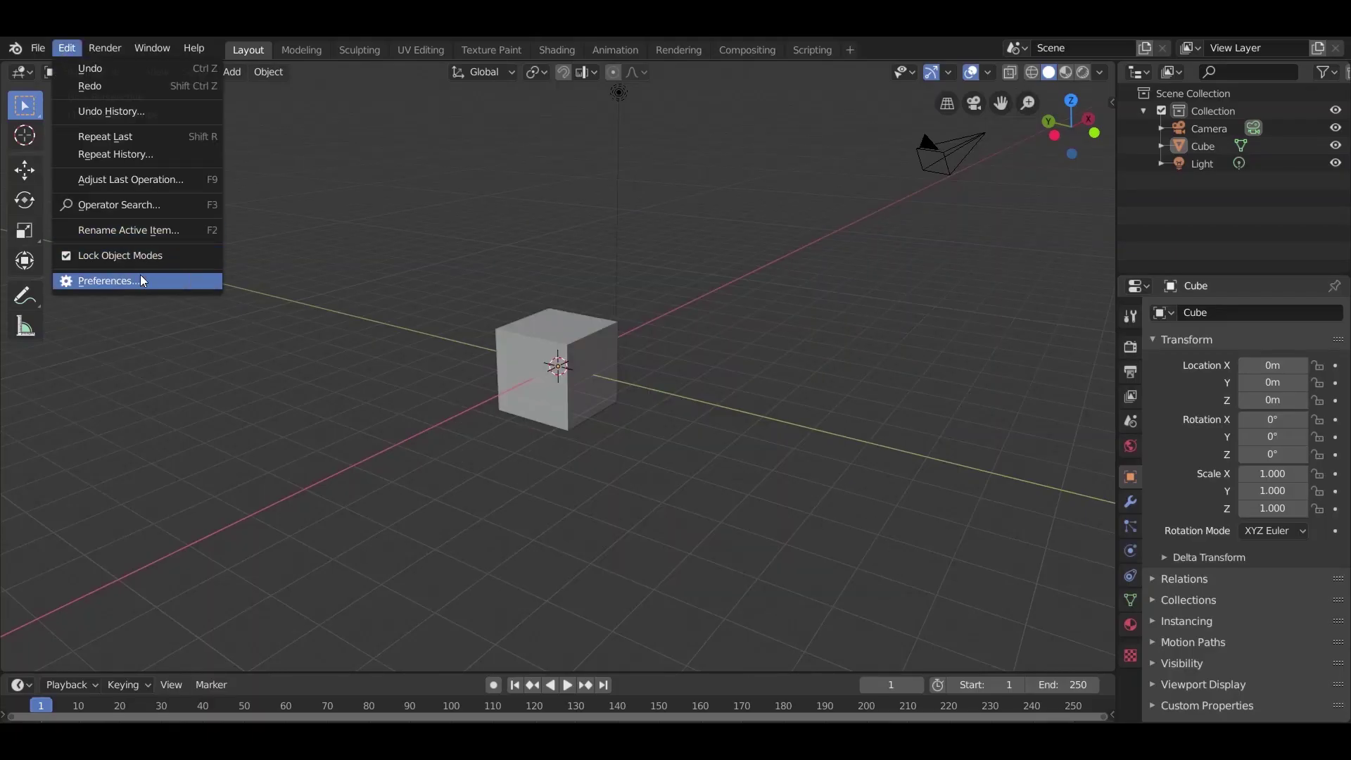
left_click(211, 281)
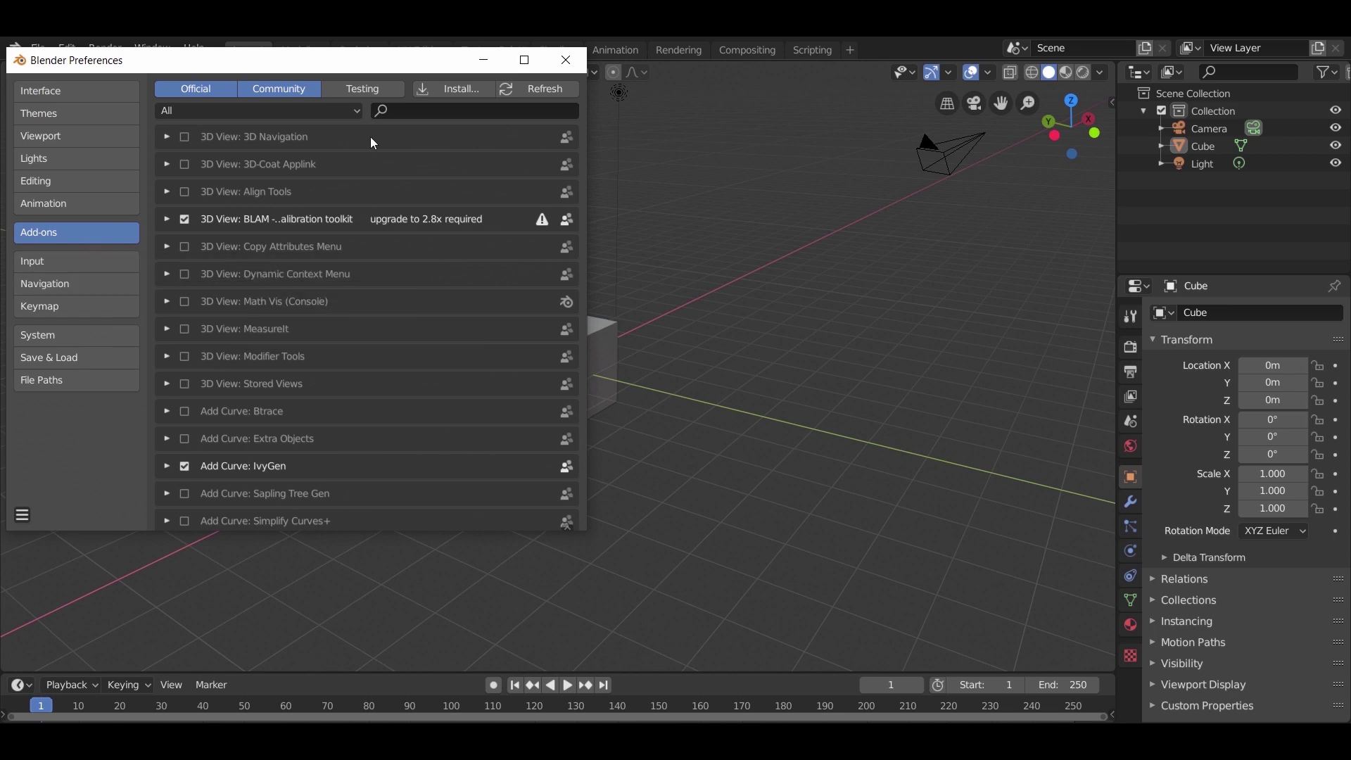
left_click(424, 113)
type("arc")
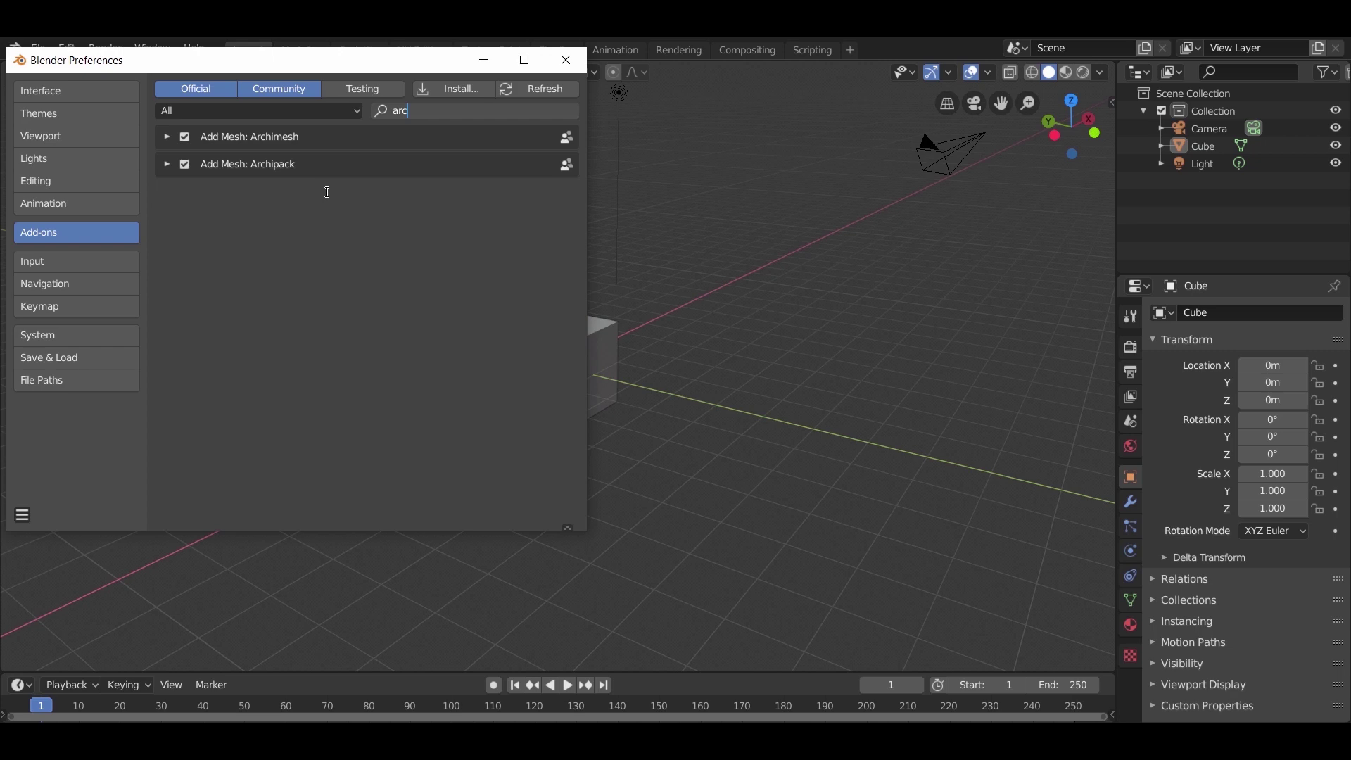
left_click(571, 69)
Delete the default cube, camera and light from the scene
middle_click_drag(671, 363, 789, 412)
left_click_drag(758, 397, 382, 199)
right_click(618, 394)
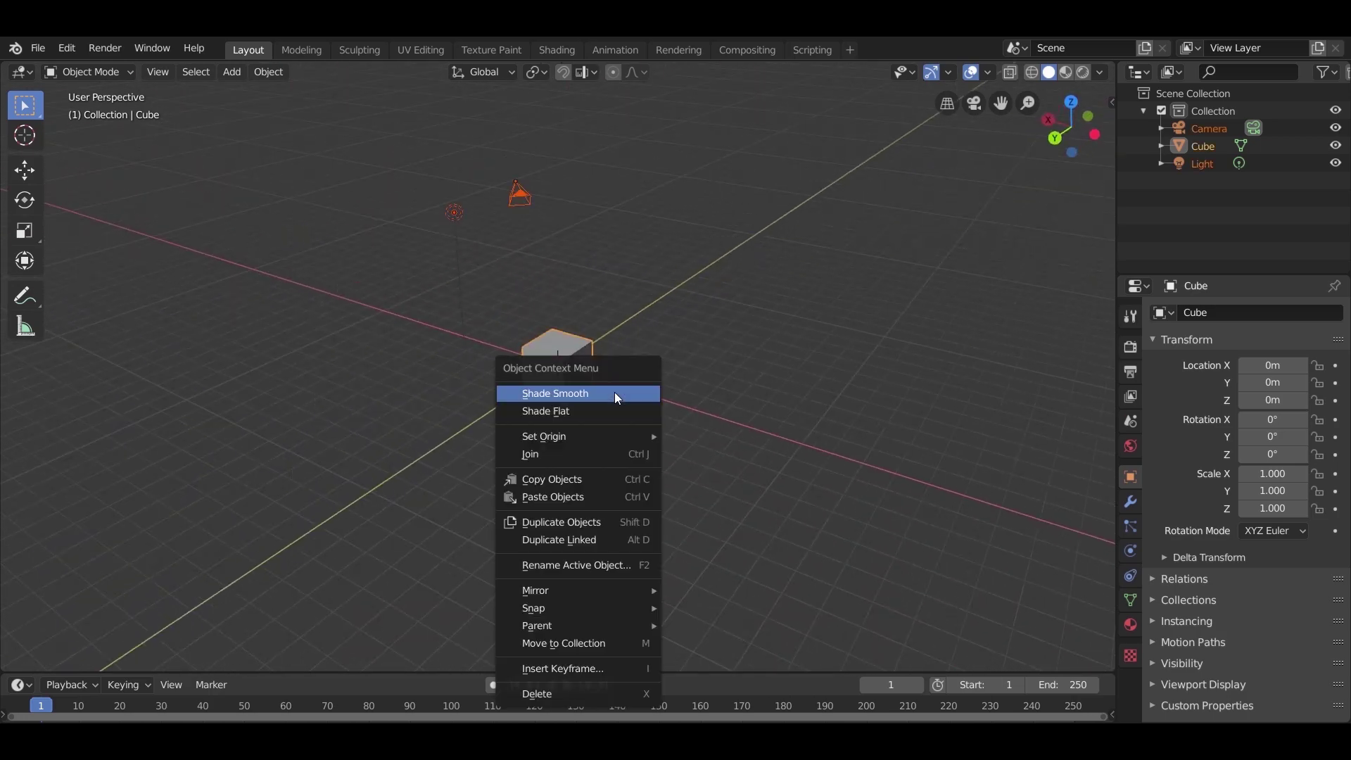
left_click(621, 694)
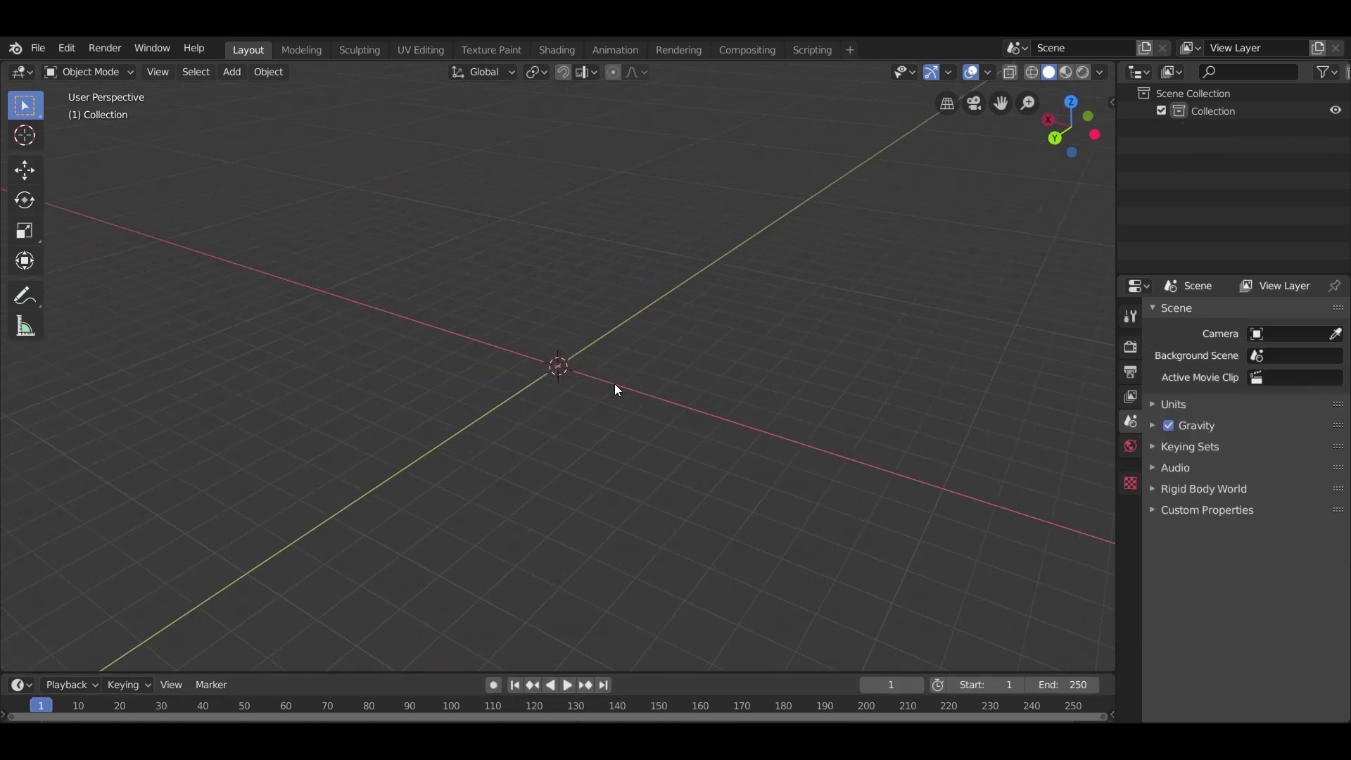
Add an Archimesh Room object to the empty scene
key("shift+a")
mouse_move(571, 368)
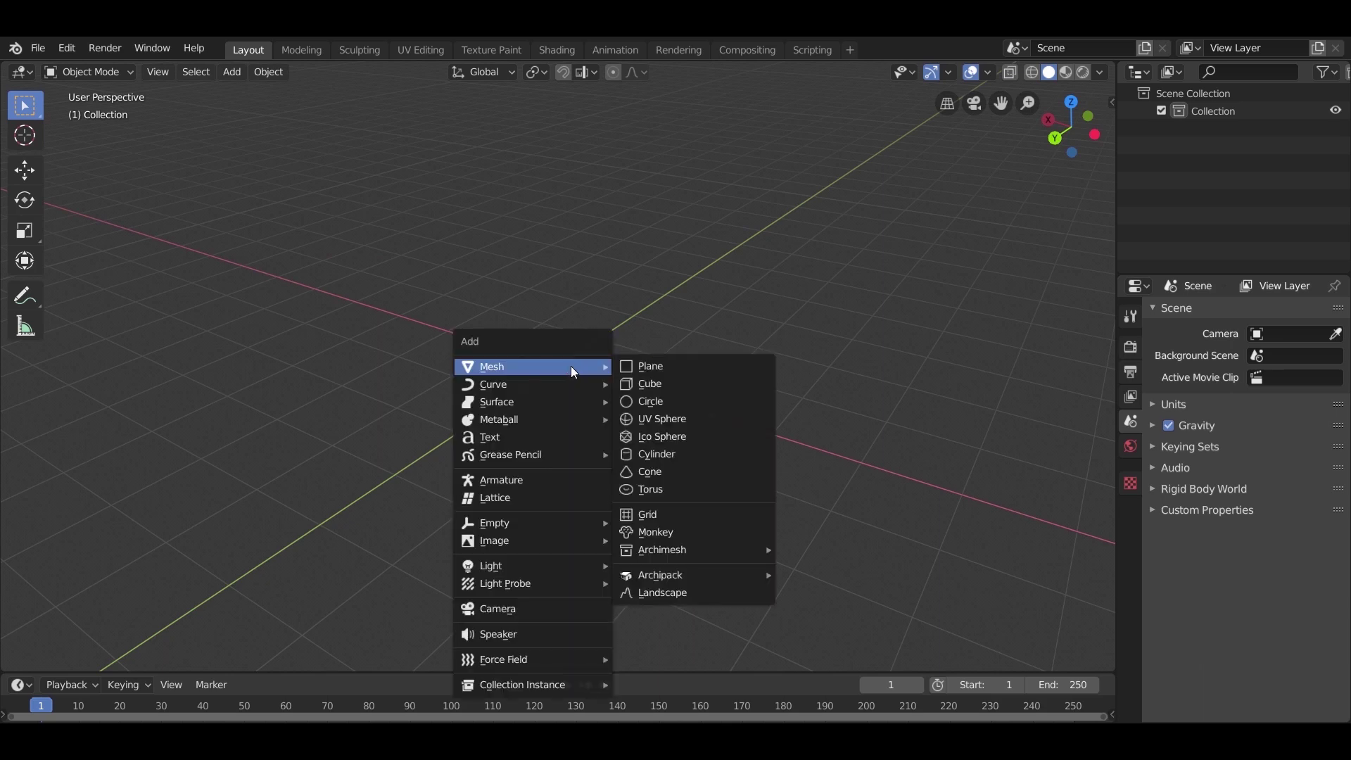
mouse_move(704, 558)
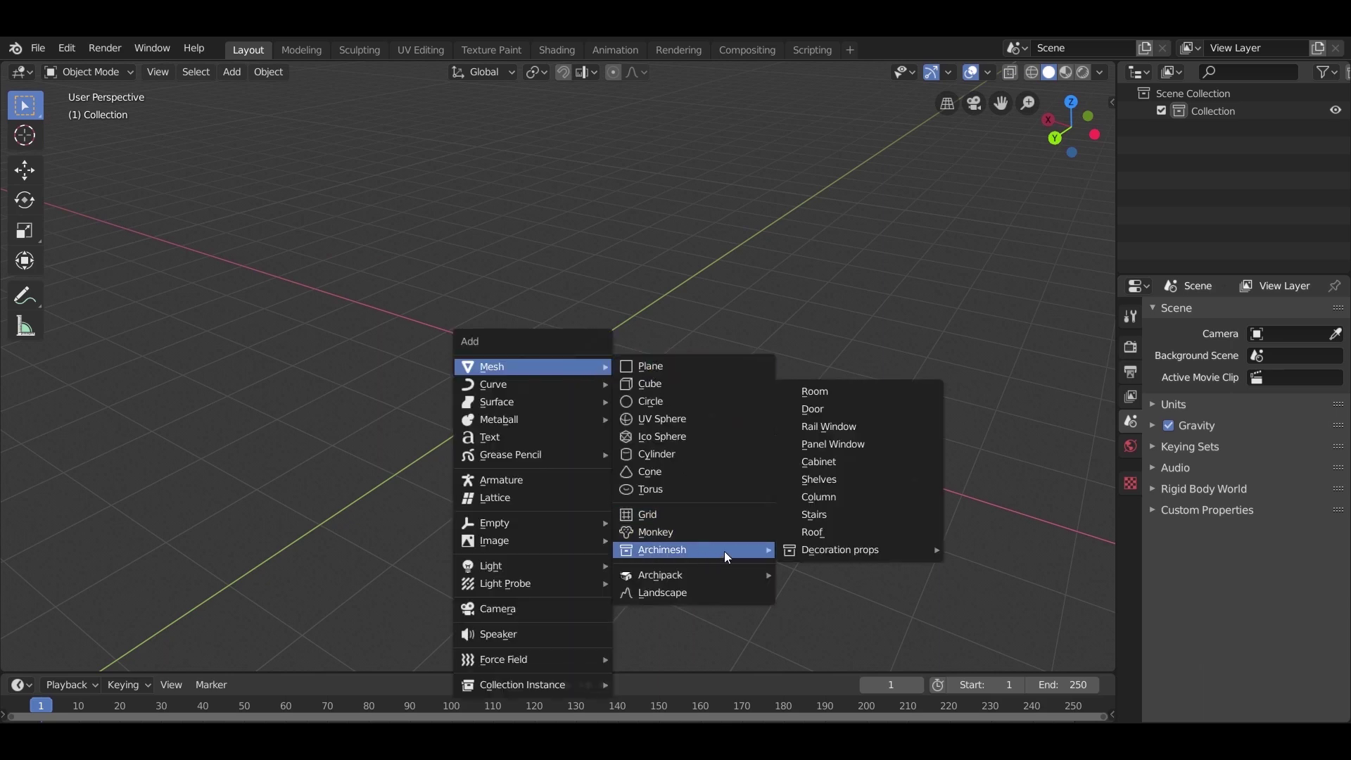
left_click(782, 391)
middle_click_drag(748, 380, 746, 422)
scroll(537, 408, "up", 5)
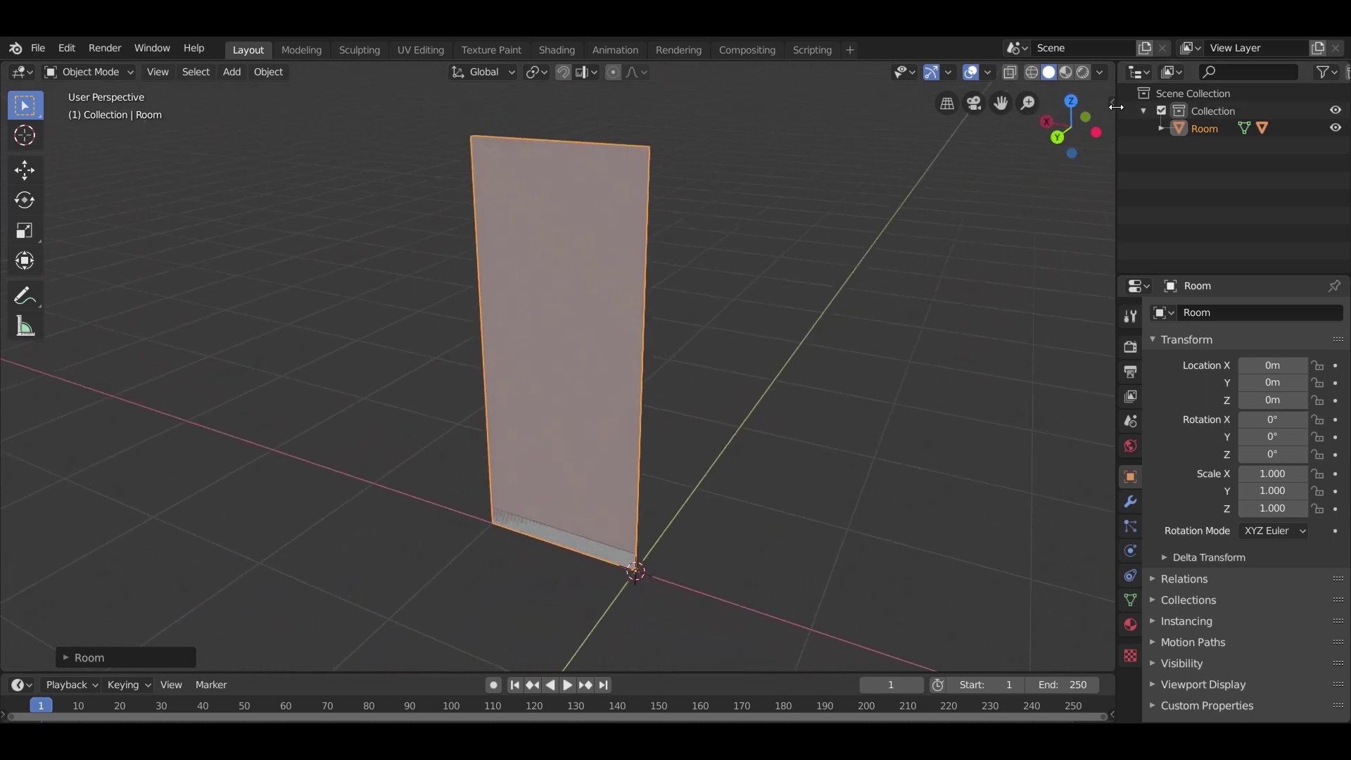
Show the room's creation settings and set the wall height to 2.70 and the wall thickness to 0.20
mouse_move(1116, 106)
left_mouse_down()
mouse_move(1071, 105)
mouse_move(1140, 106)
left_mouse_up()
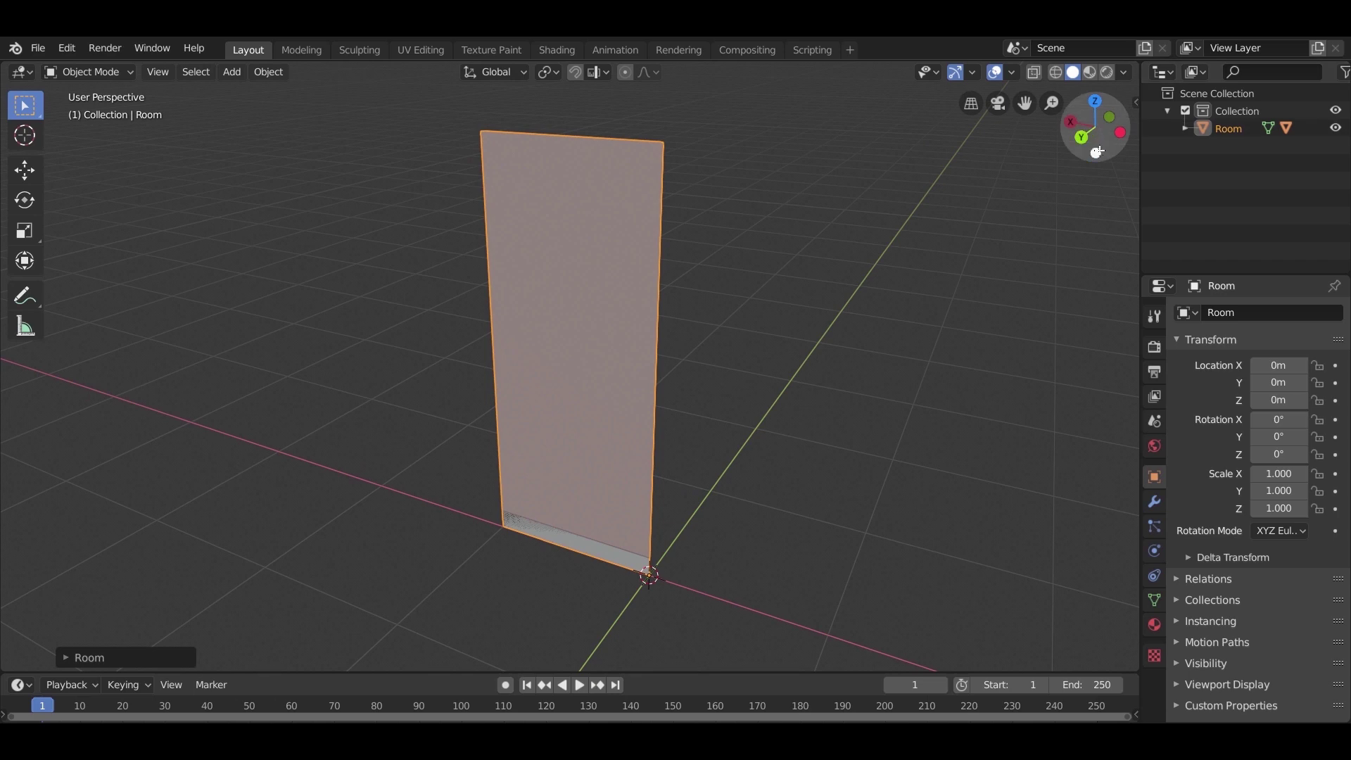
key("n")
left_click(1129, 282)
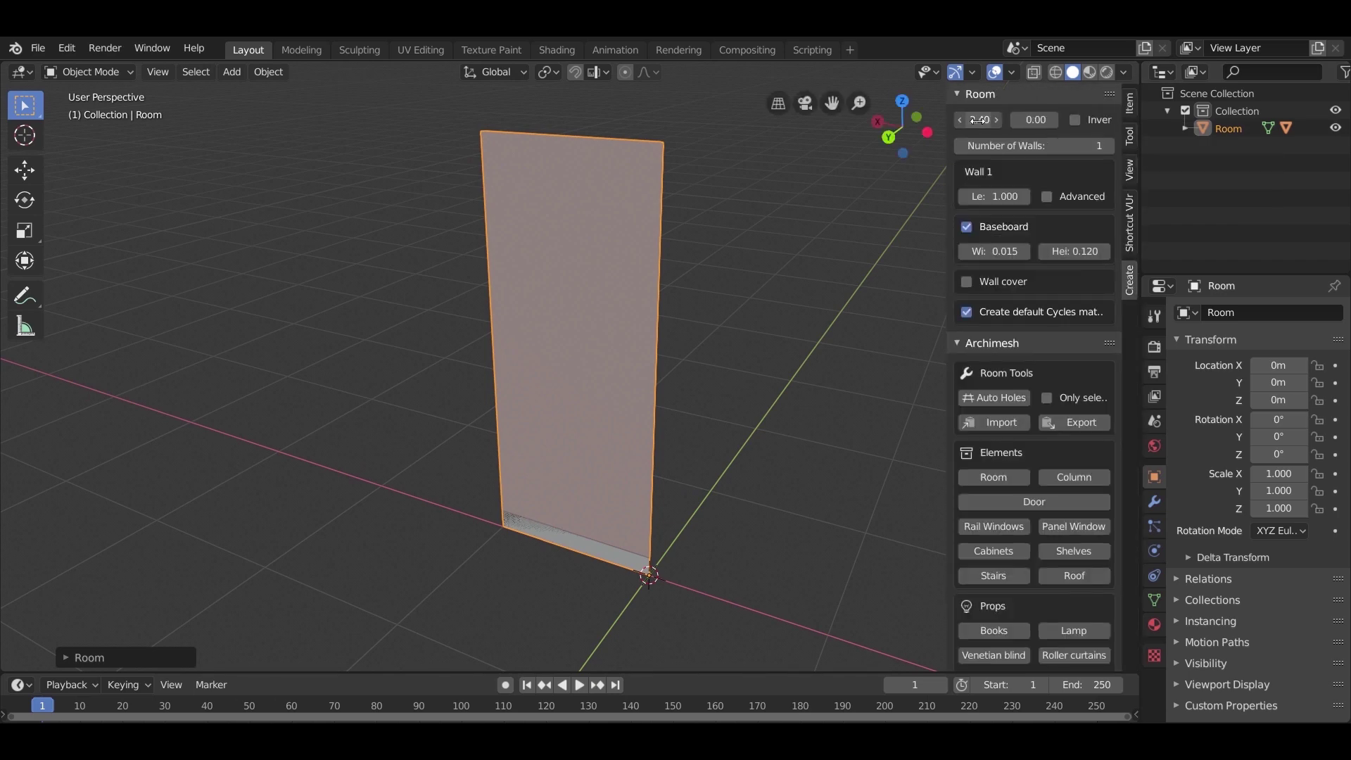
mouse_move(978, 120)
left_mouse_down()
mouse_move(1007, 120)
mouse_move(982, 123)
left_mouse_up()
middle_click_drag(702, 308, 669, 375, "shift")
scroll(669, 375, "down", 1)
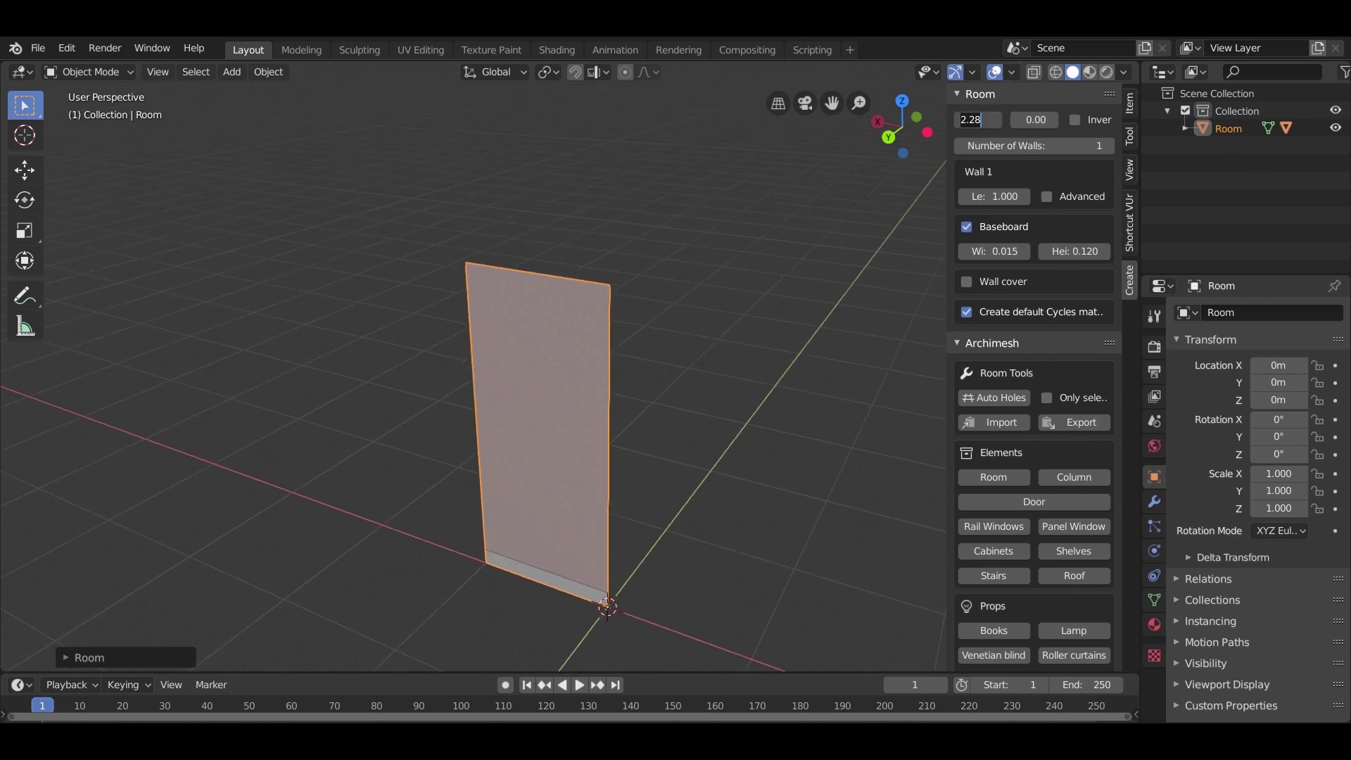
key("Return")
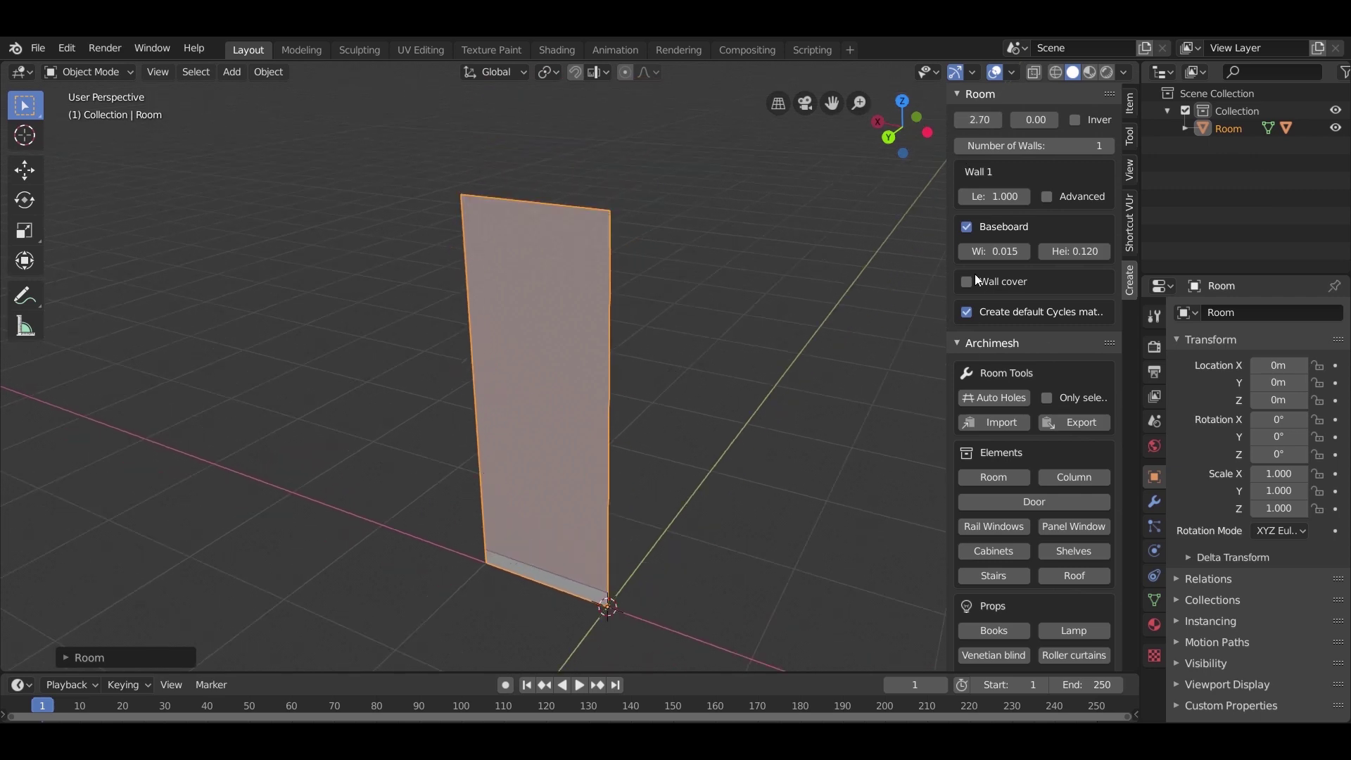
left_click_drag(1036, 120, 1049, 124)
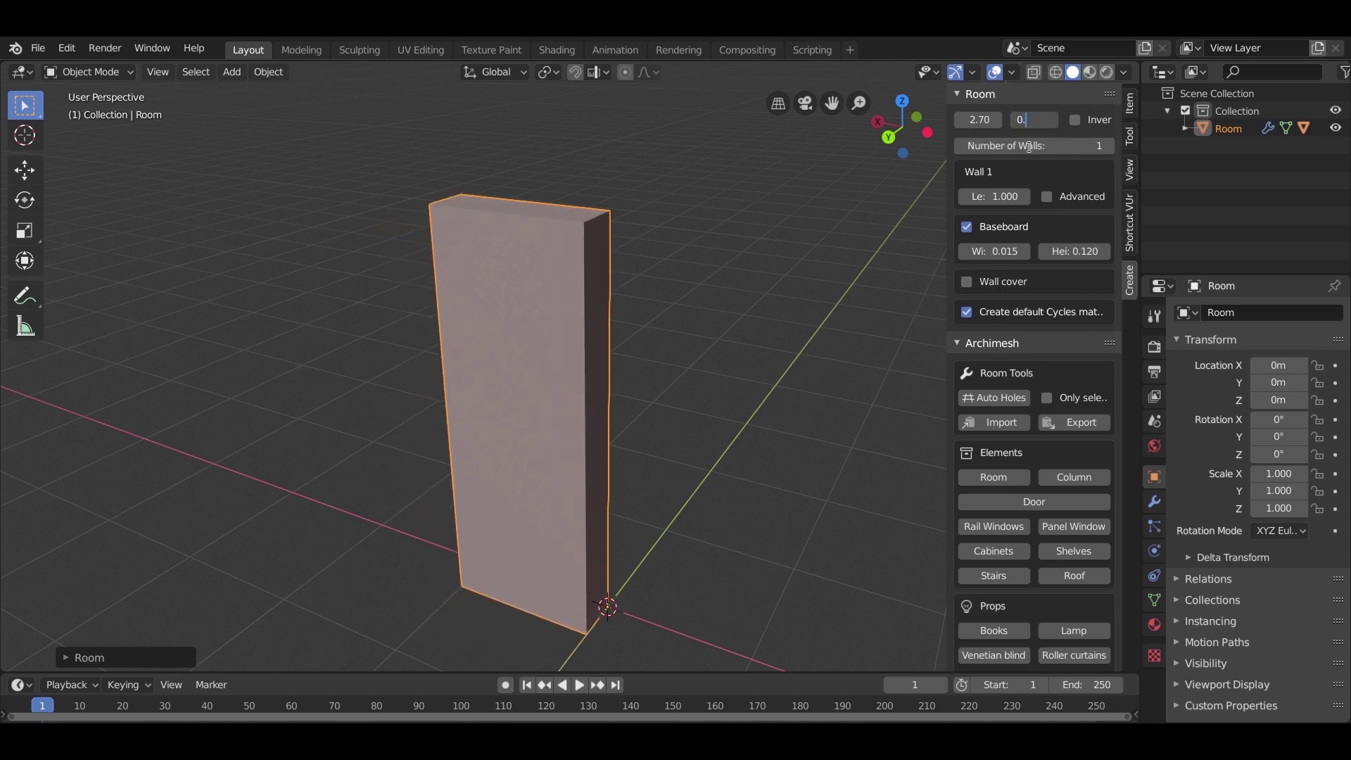
key("Return")
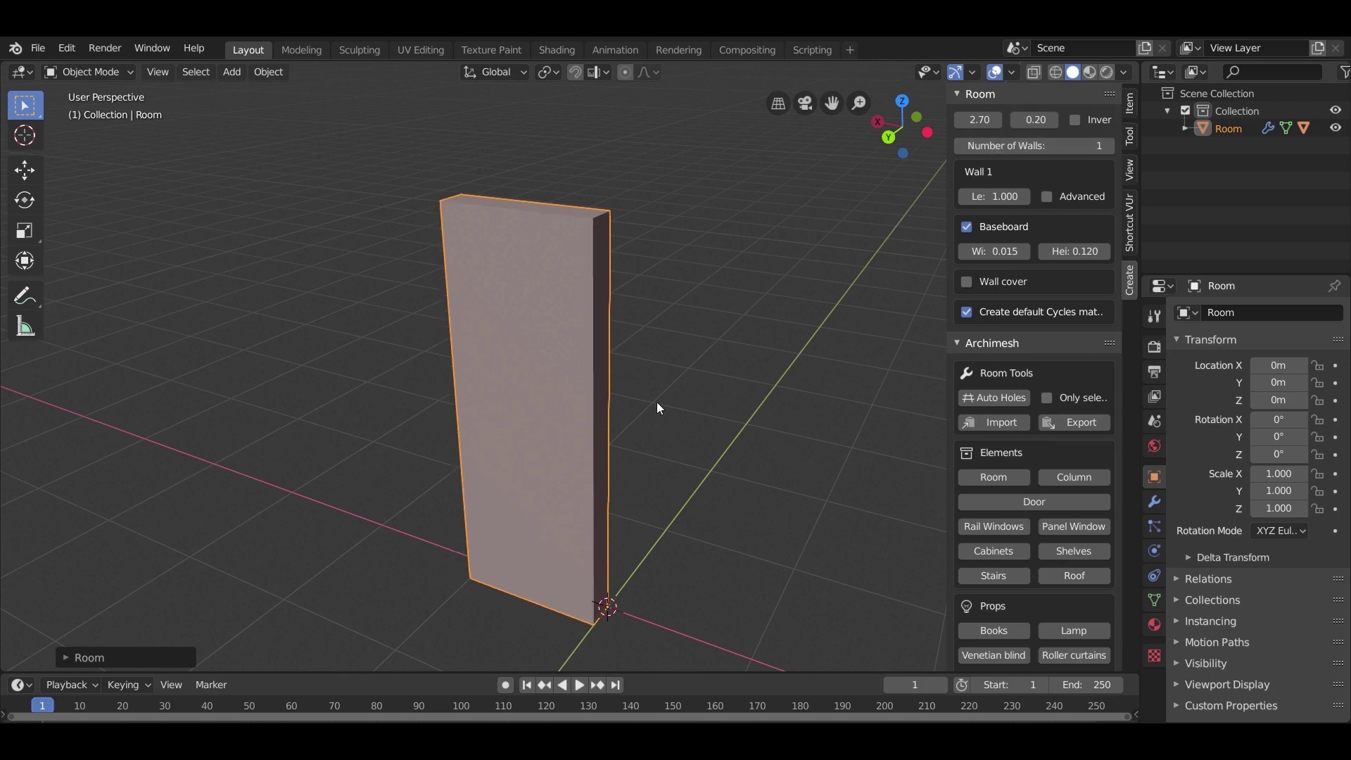
Set the room's number of walls to 4 and the length of Wall 1 to 4
middle_click_drag(648, 537, 734, 400)
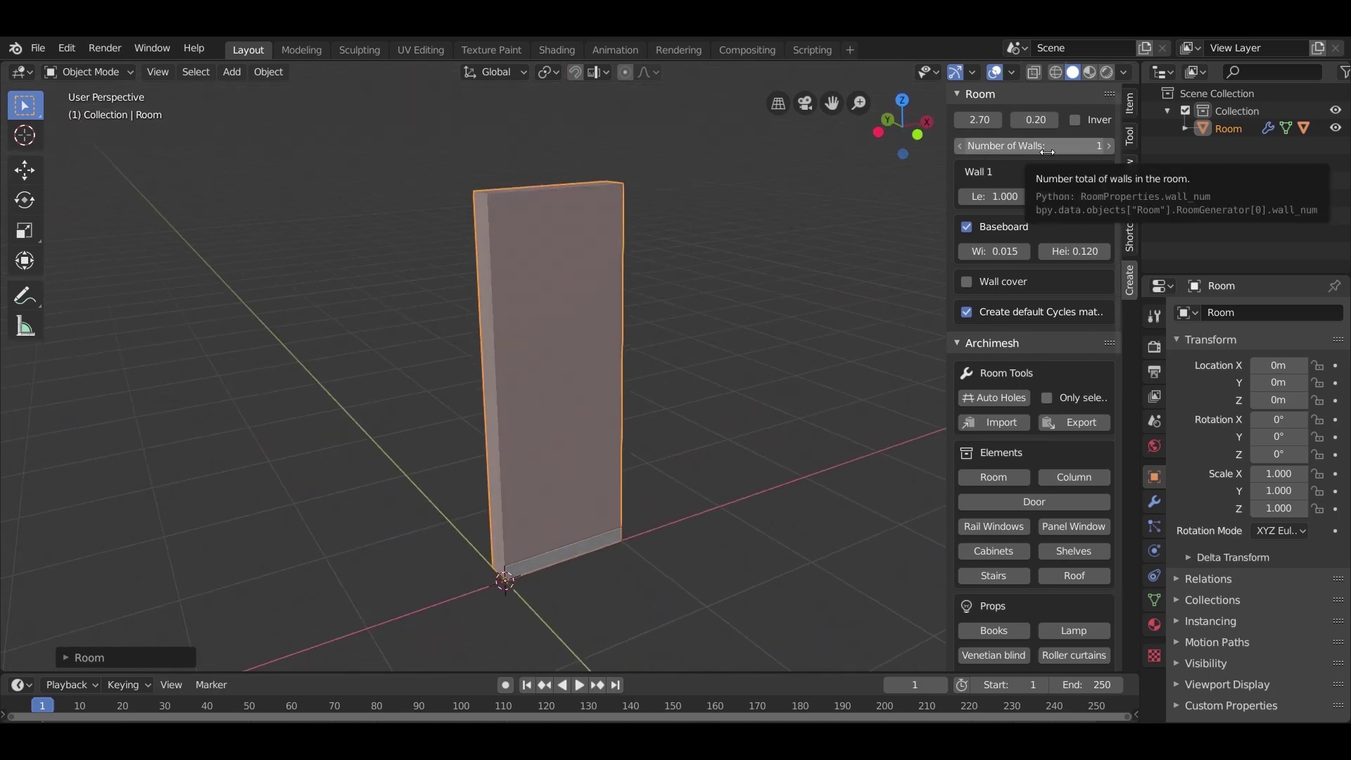
left_click(1020, 150)
key("Return")
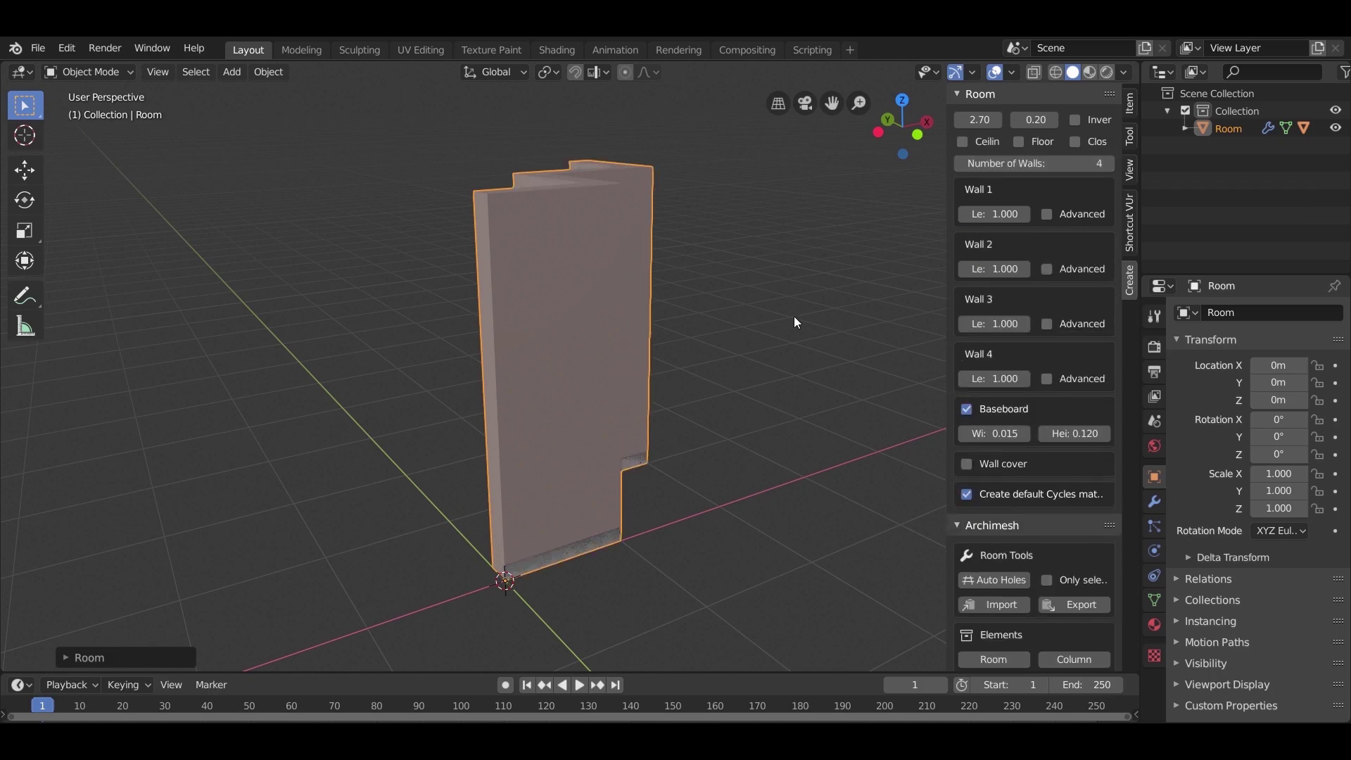
middle_click_drag(699, 435, 811, 404)
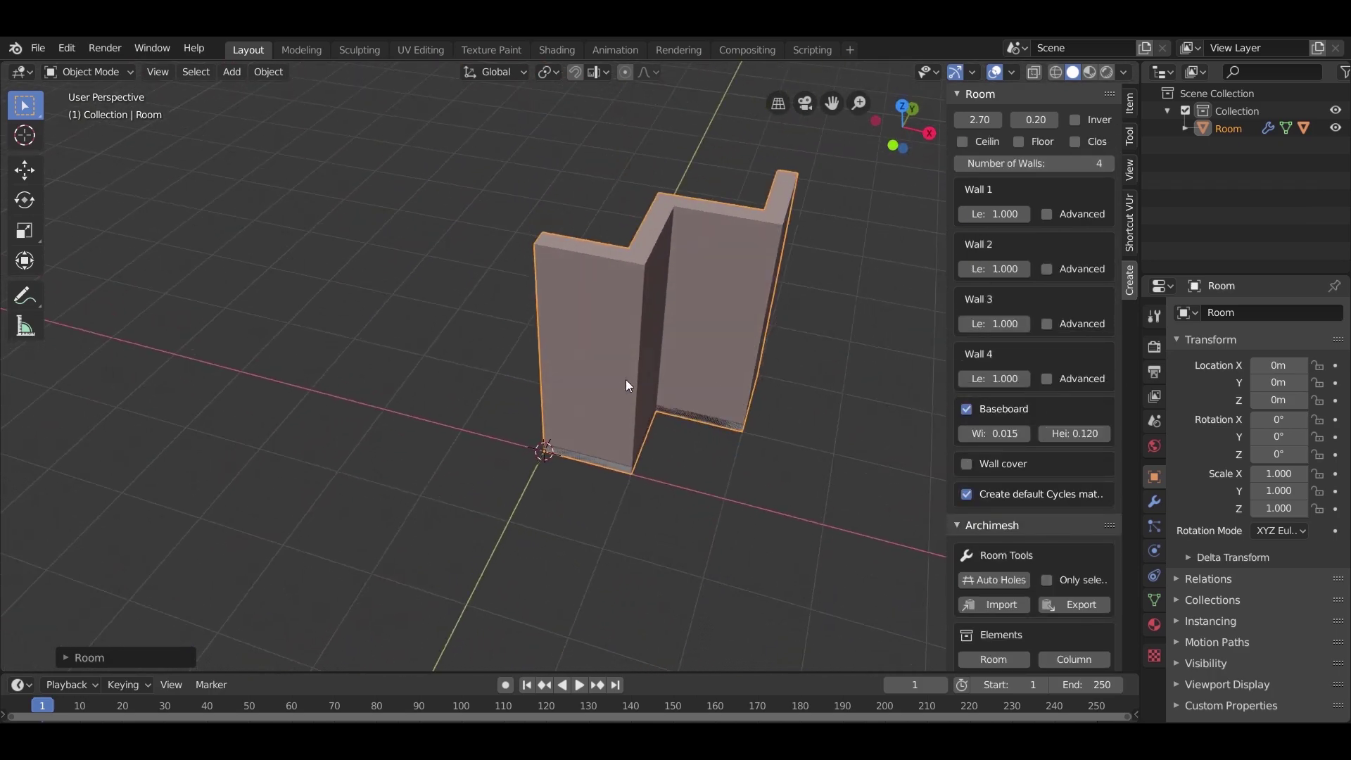
key("Return")
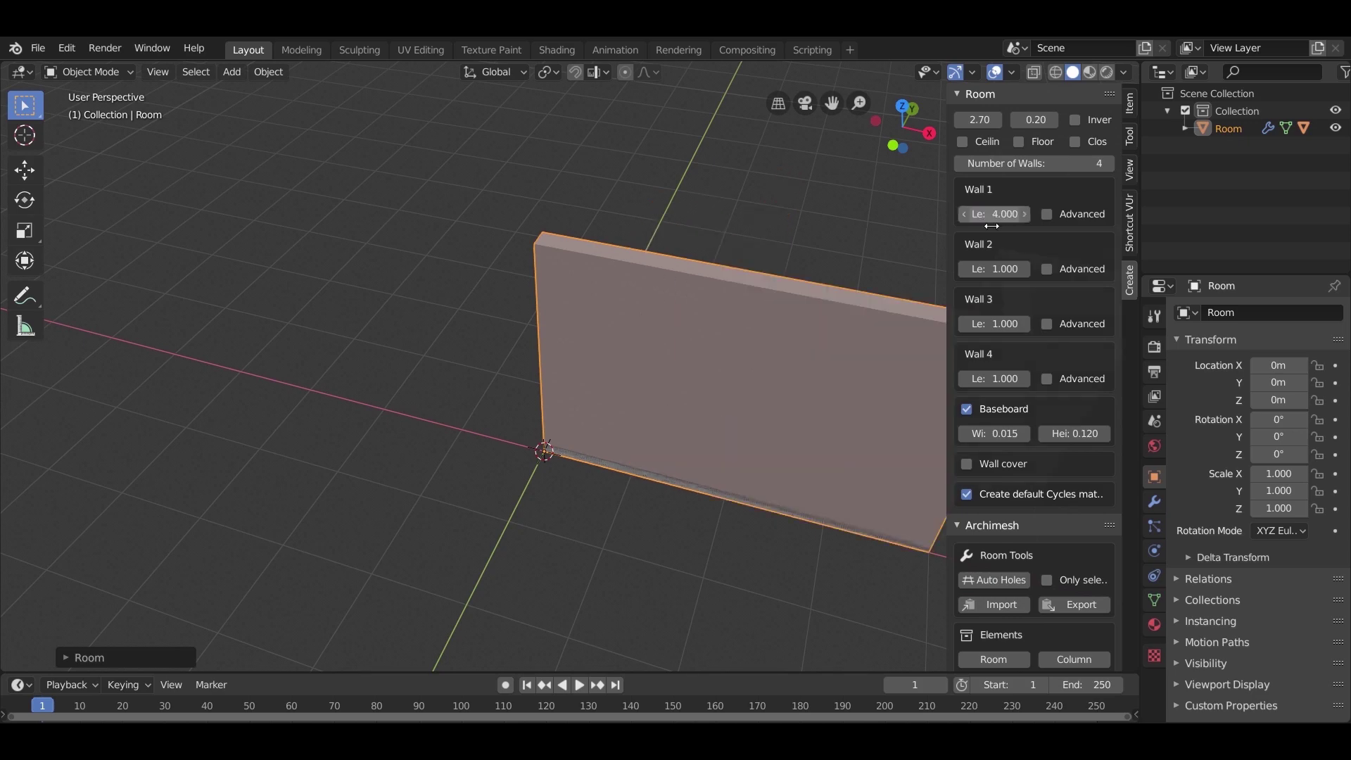
Set the length of Wall 2 to 6 and the length of Wall 3 to -4
middle_click_drag(772, 524, 581, 325)
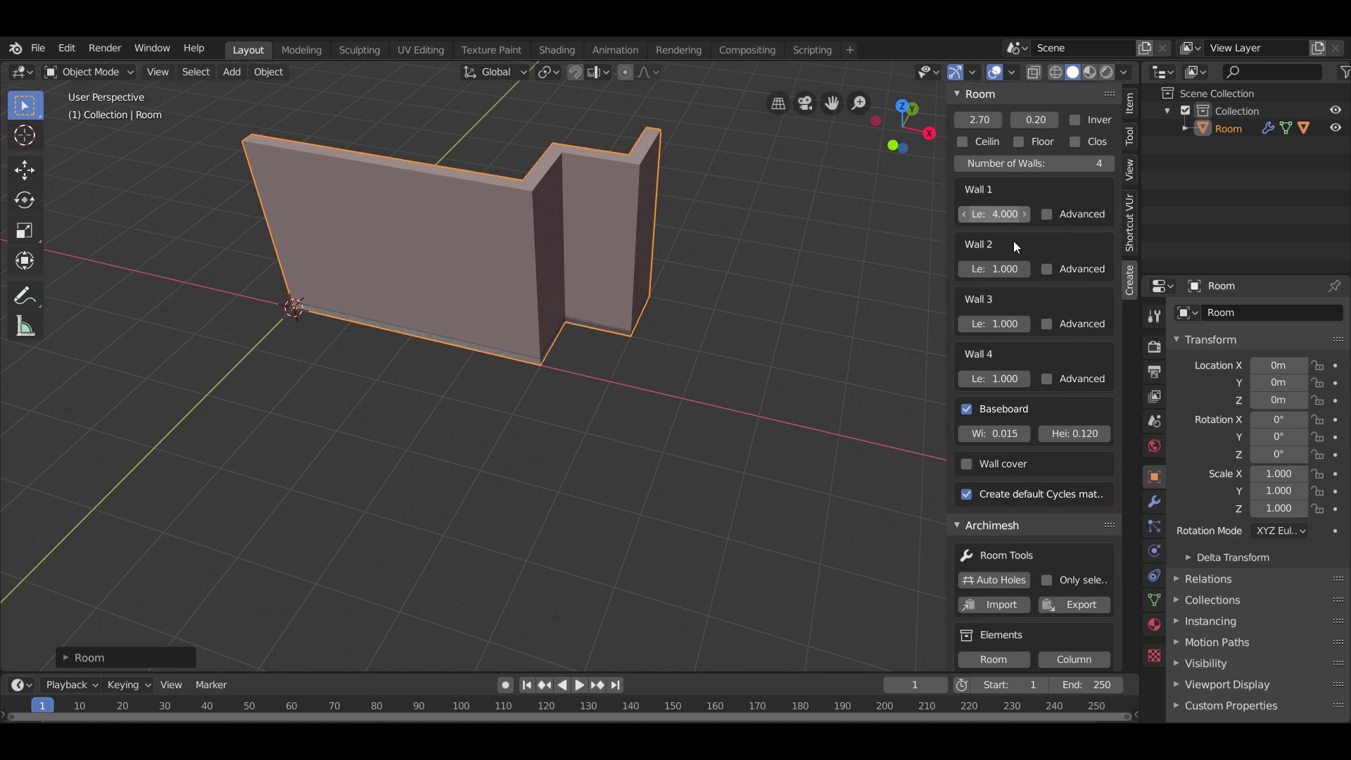
type("6")
key("Return")
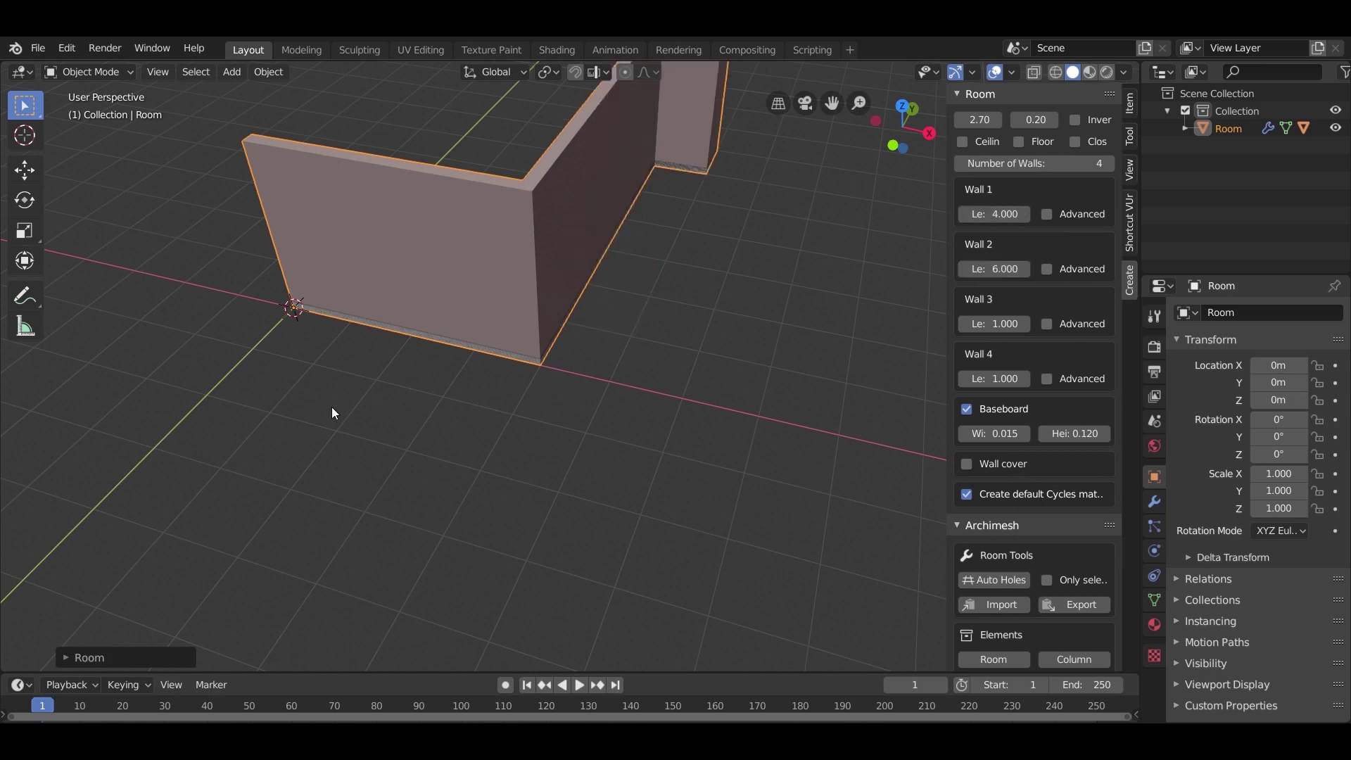
middle_click_drag(335, 414, 627, 527)
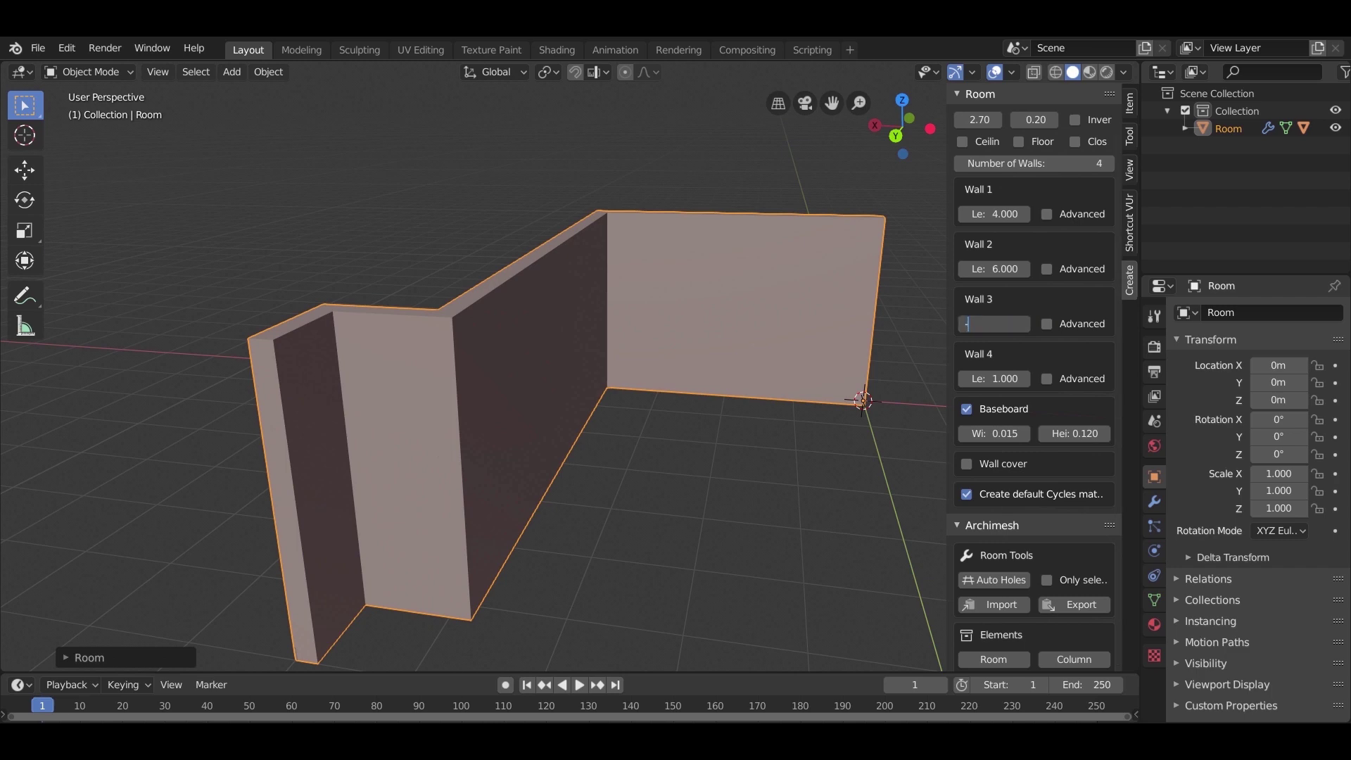
key("Return")
scroll(642, 383, "down", 2)
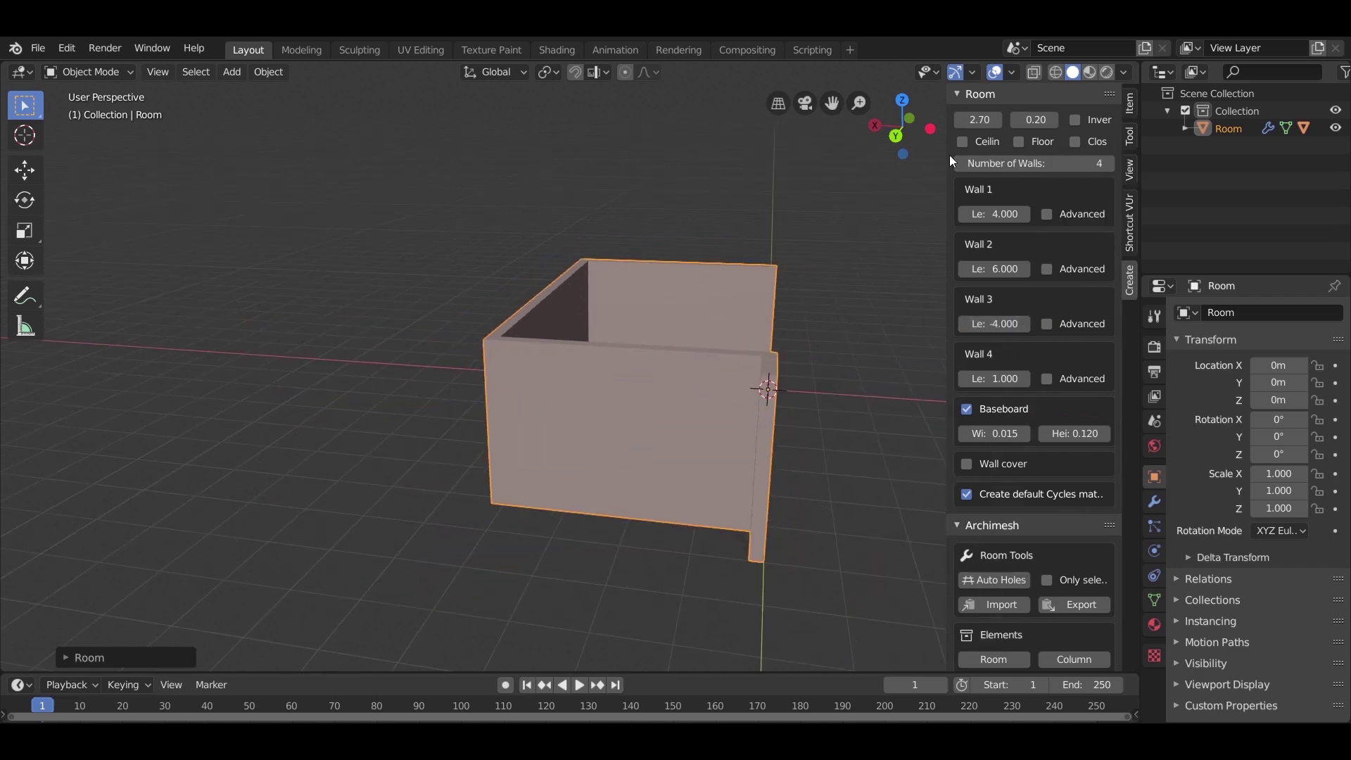
Enable the room's Close option and reduce its number of walls to 3
left_click_drag(947, 161, 926, 161)
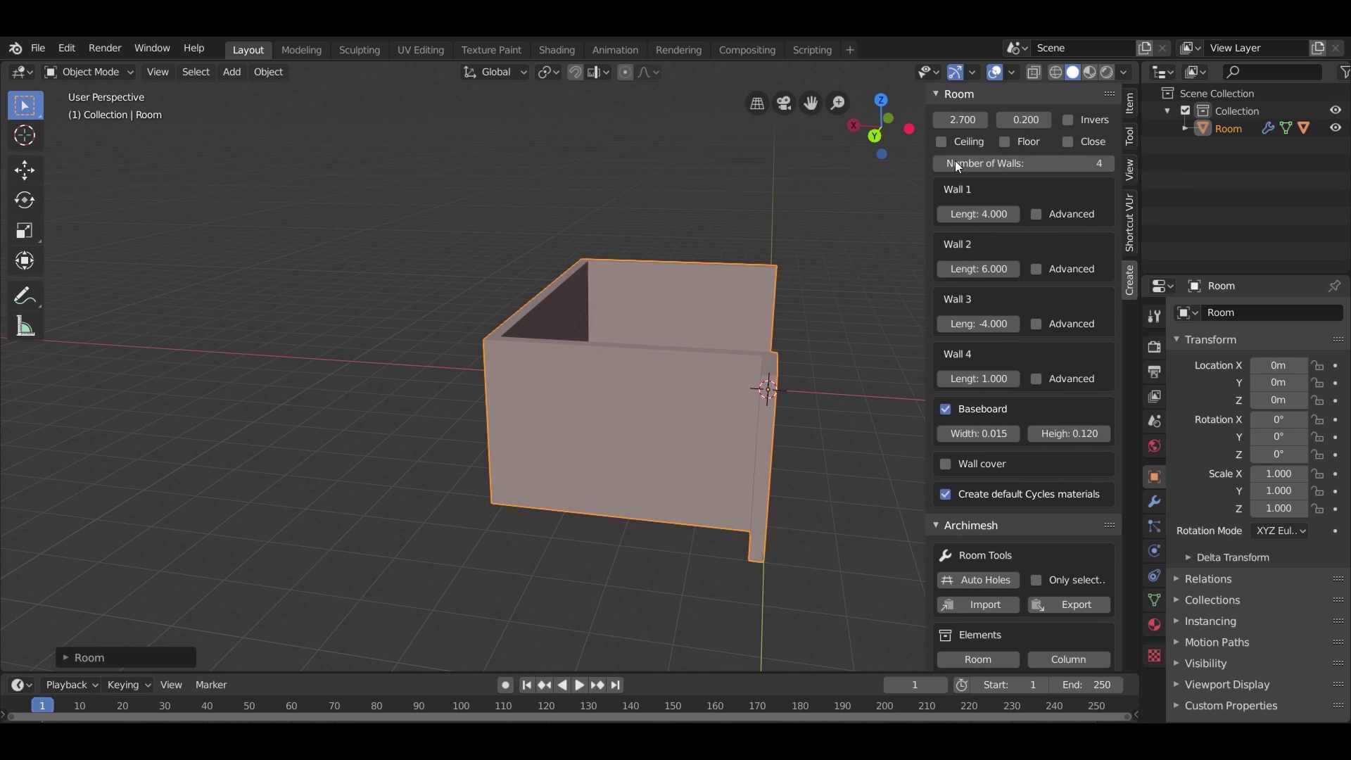
left_click(1069, 141)
middle_click_drag(894, 259, 807, 406)
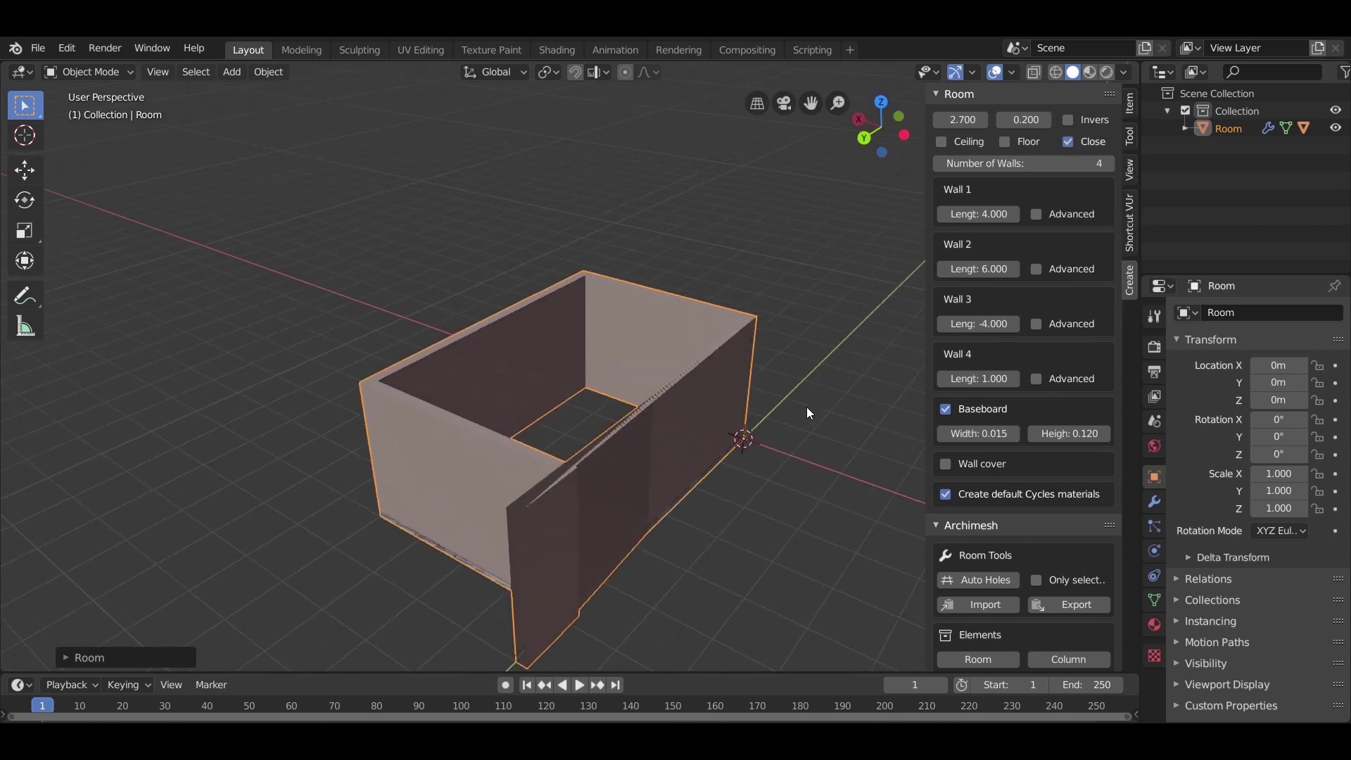
left_click(939, 163)
Enable the room's Inverse option and check the wall direction around the closed room
middle_click_drag(706, 514, 785, 512)
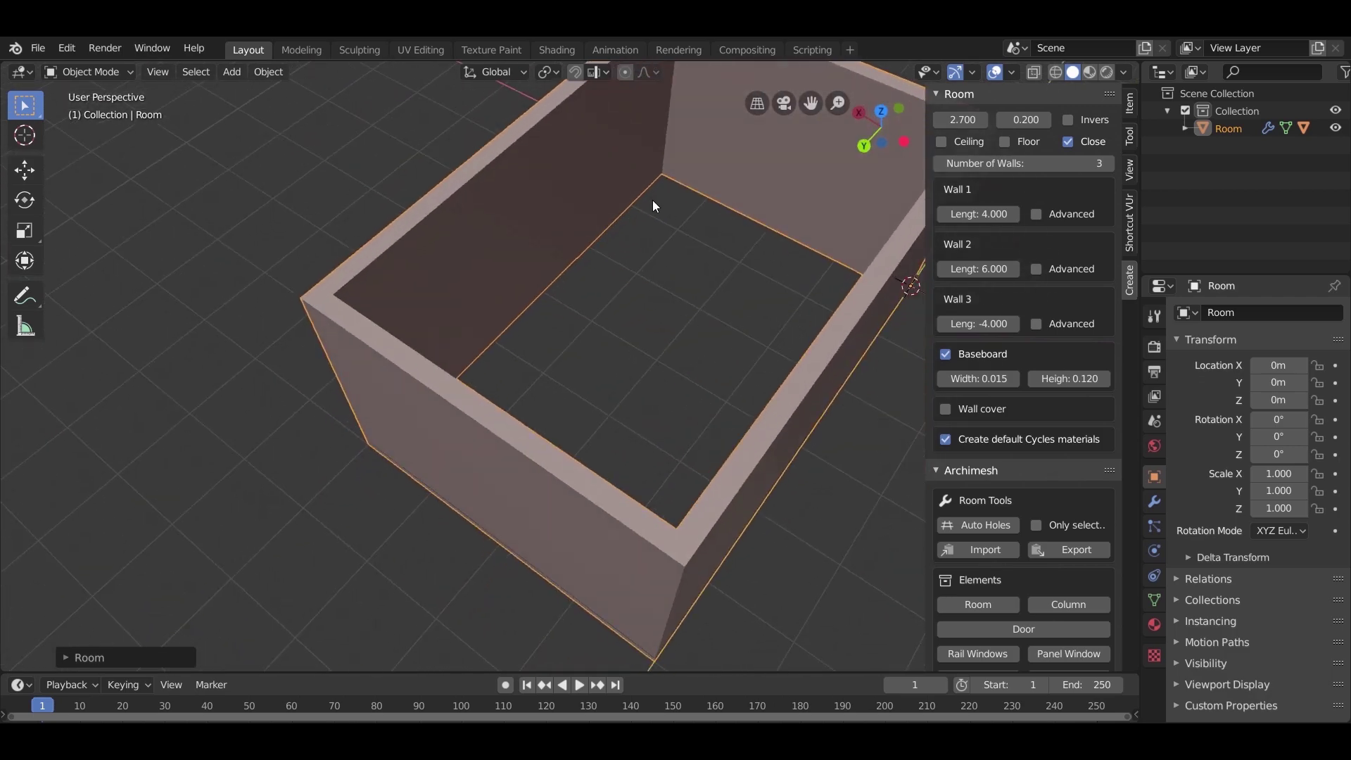
left_click(1069, 121)
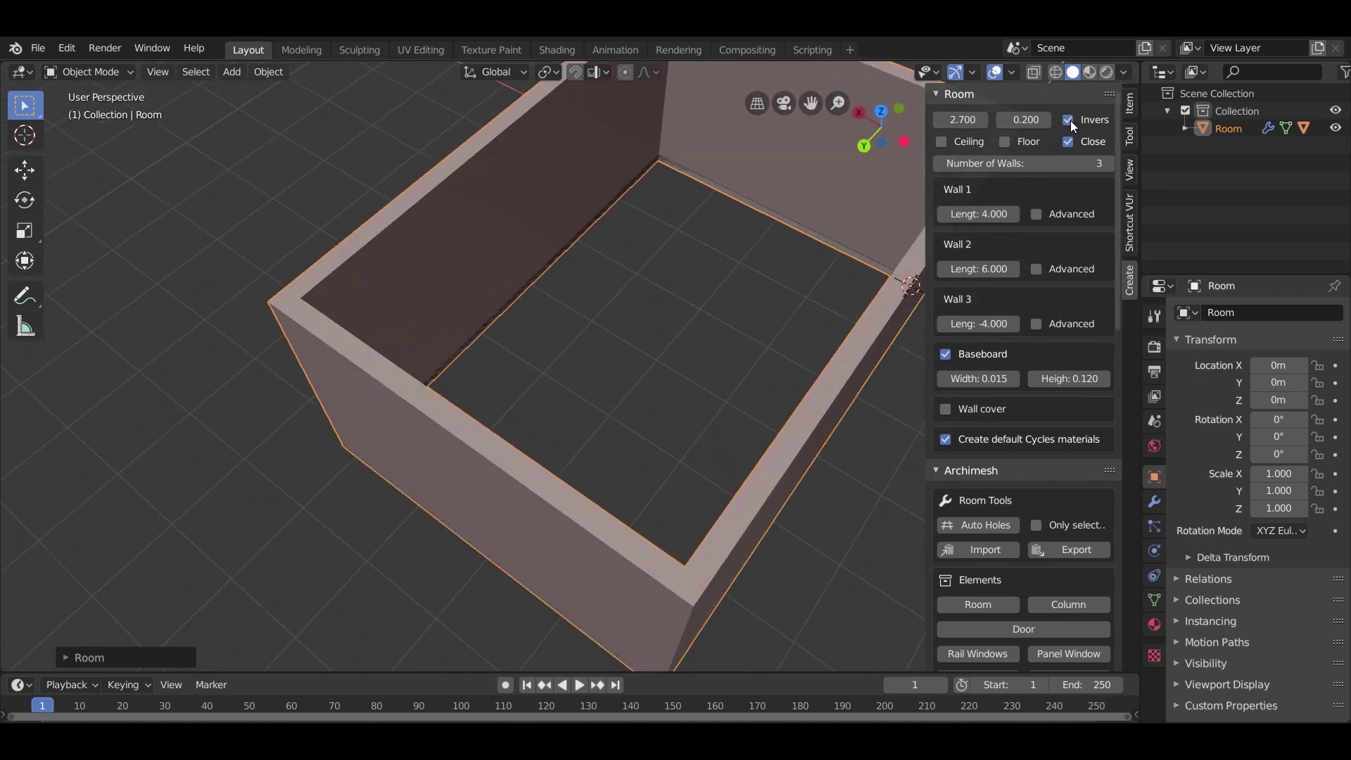
scroll(618, 268, "down", 4)
middle_click_drag(617, 276, 648, 436)
scroll(615, 533, "down", 1)
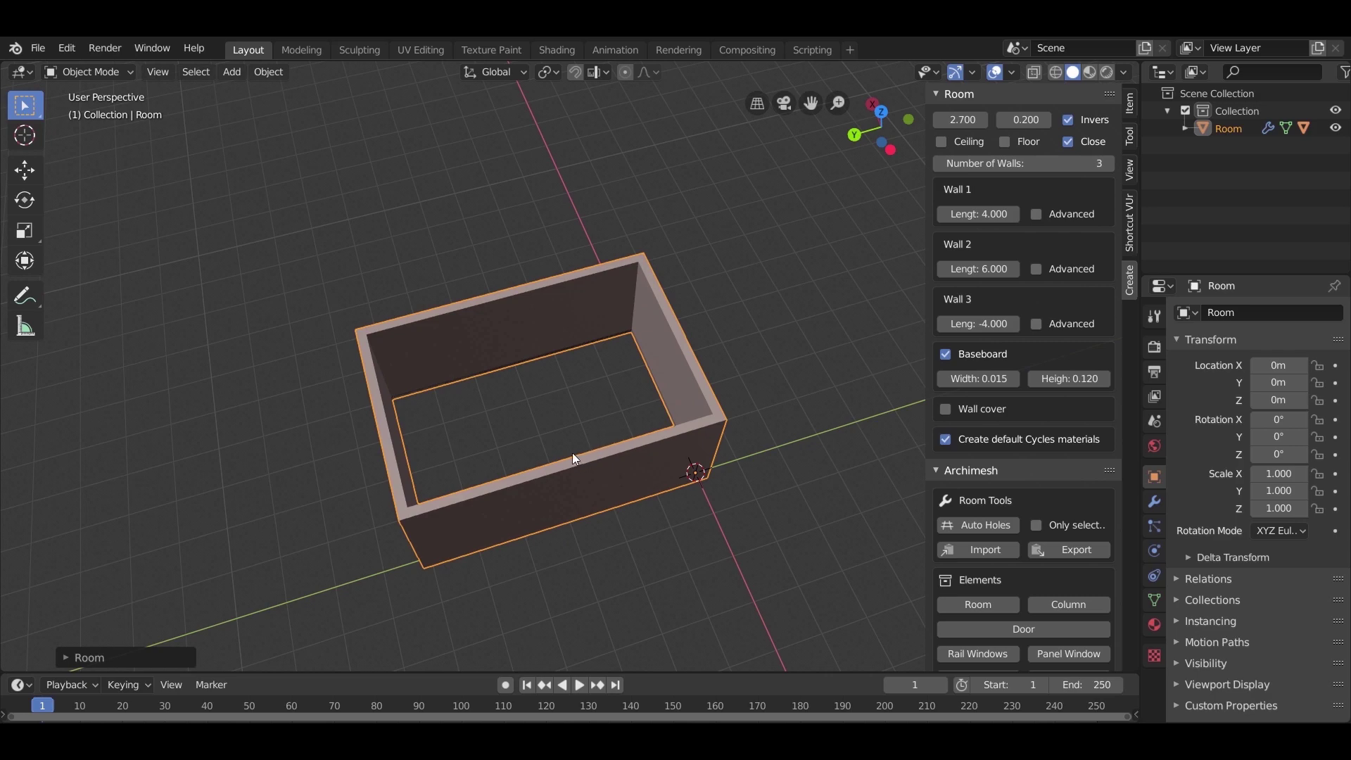
Add a floor and a ceiling to the room
scroll(523, 482, "up", 3)
middle_click_drag(522, 484, 584, 449)
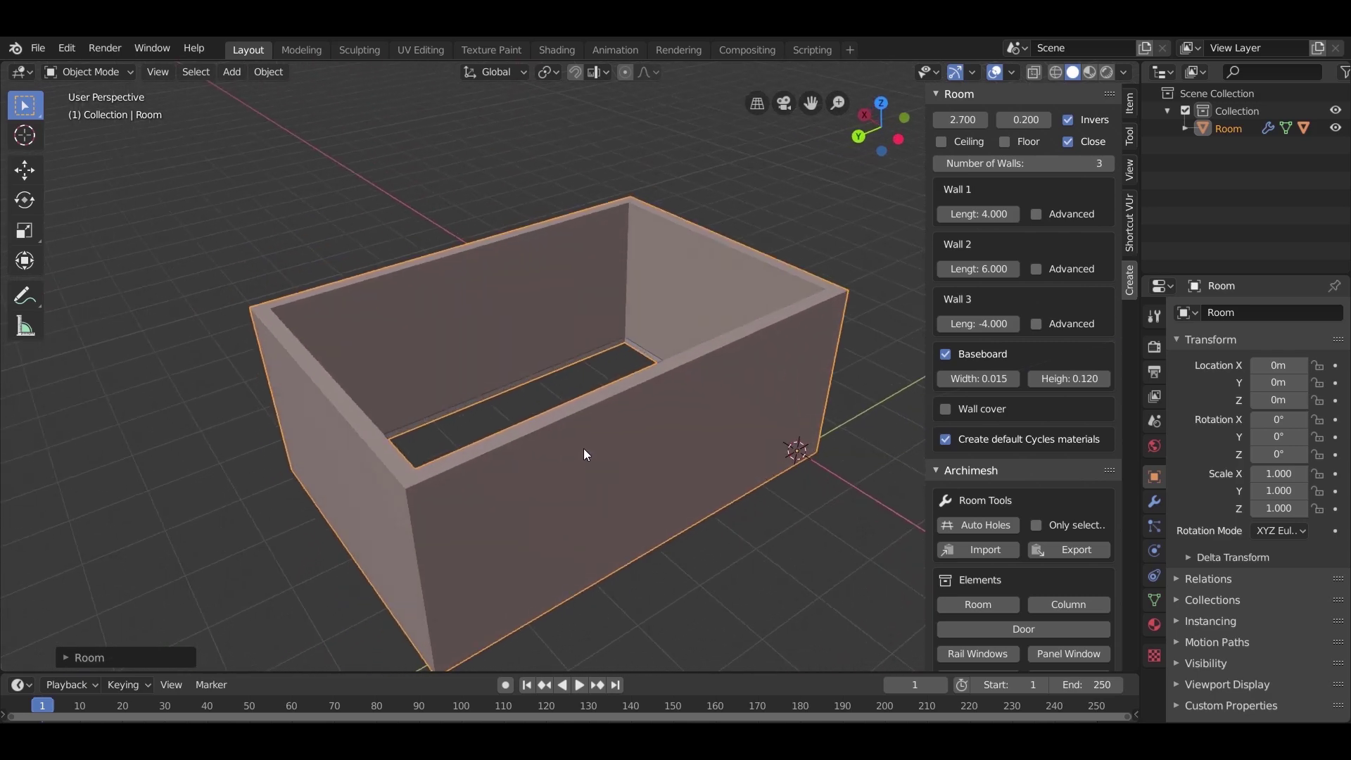
scroll(584, 449, "up", 1)
left_click(1006, 143)
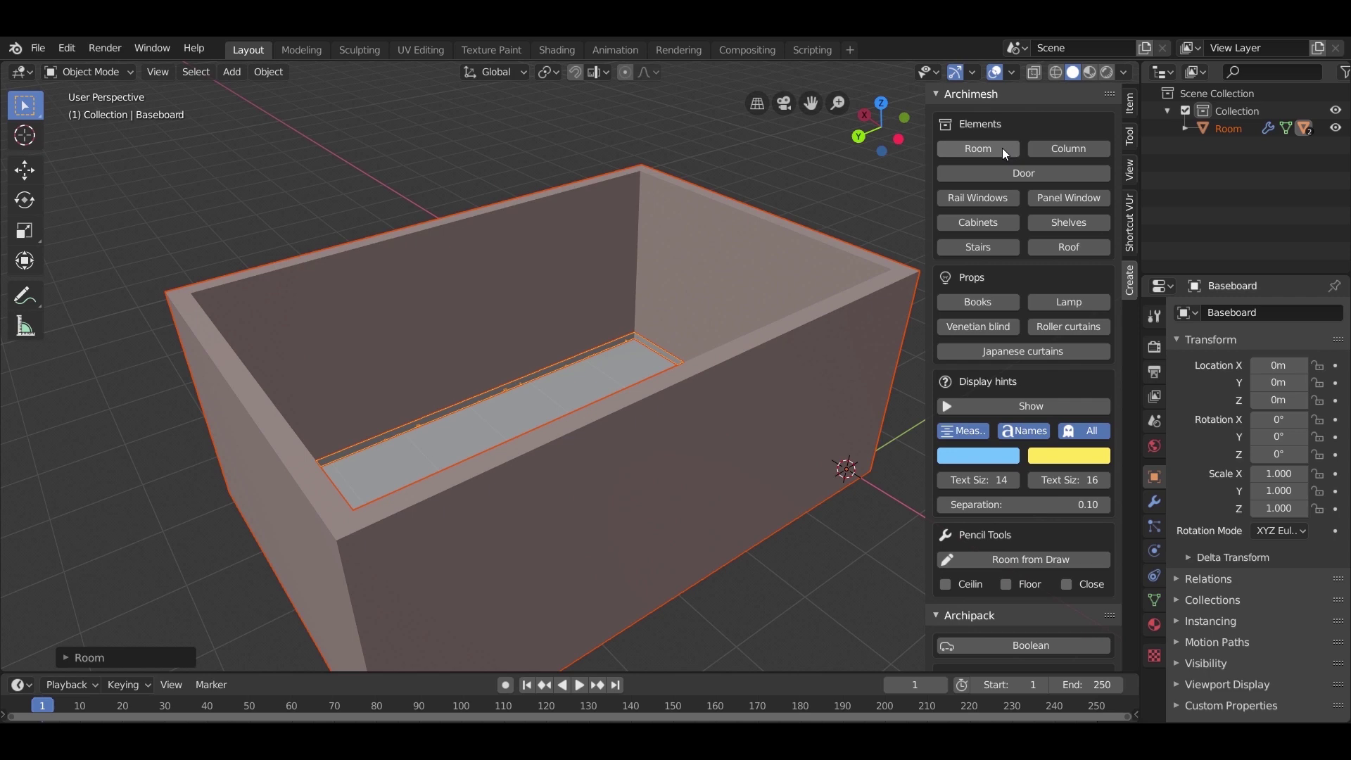
left_click(692, 294)
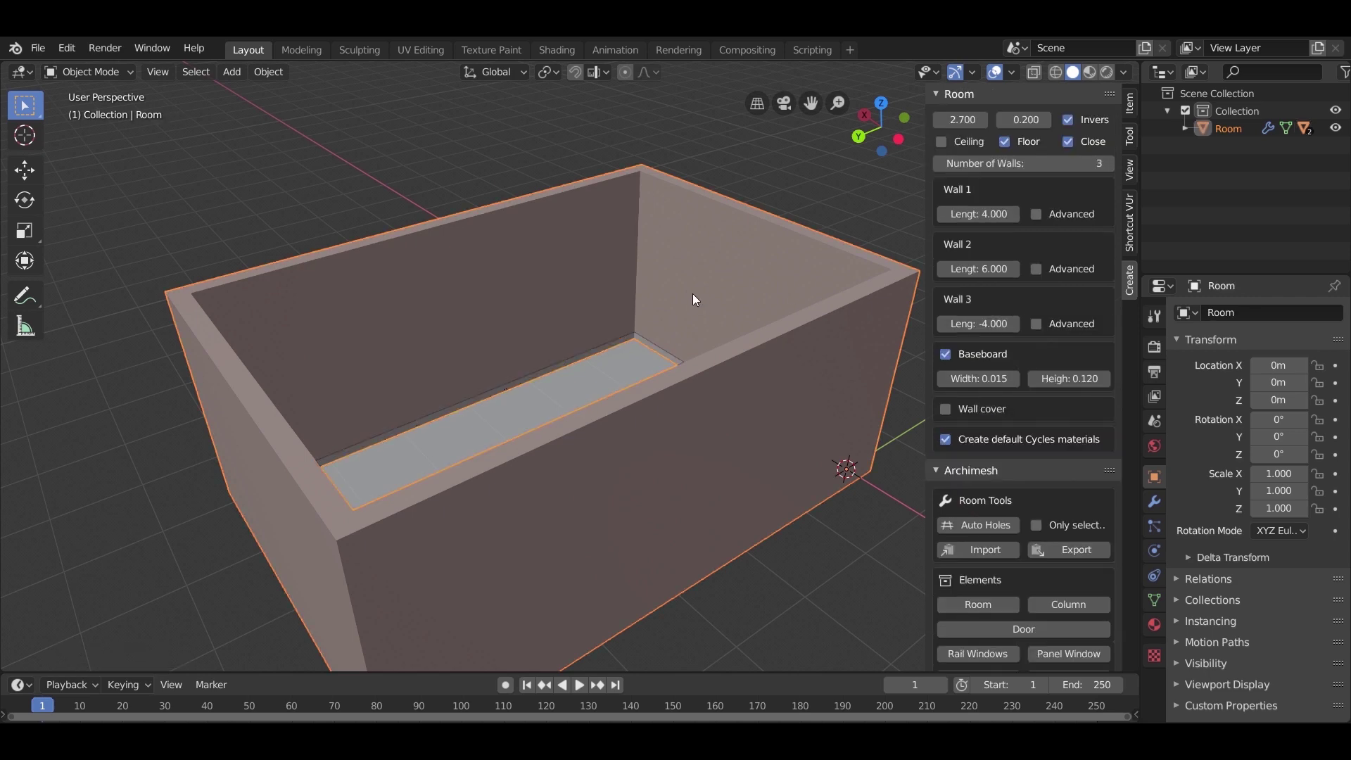
left_click(953, 145)
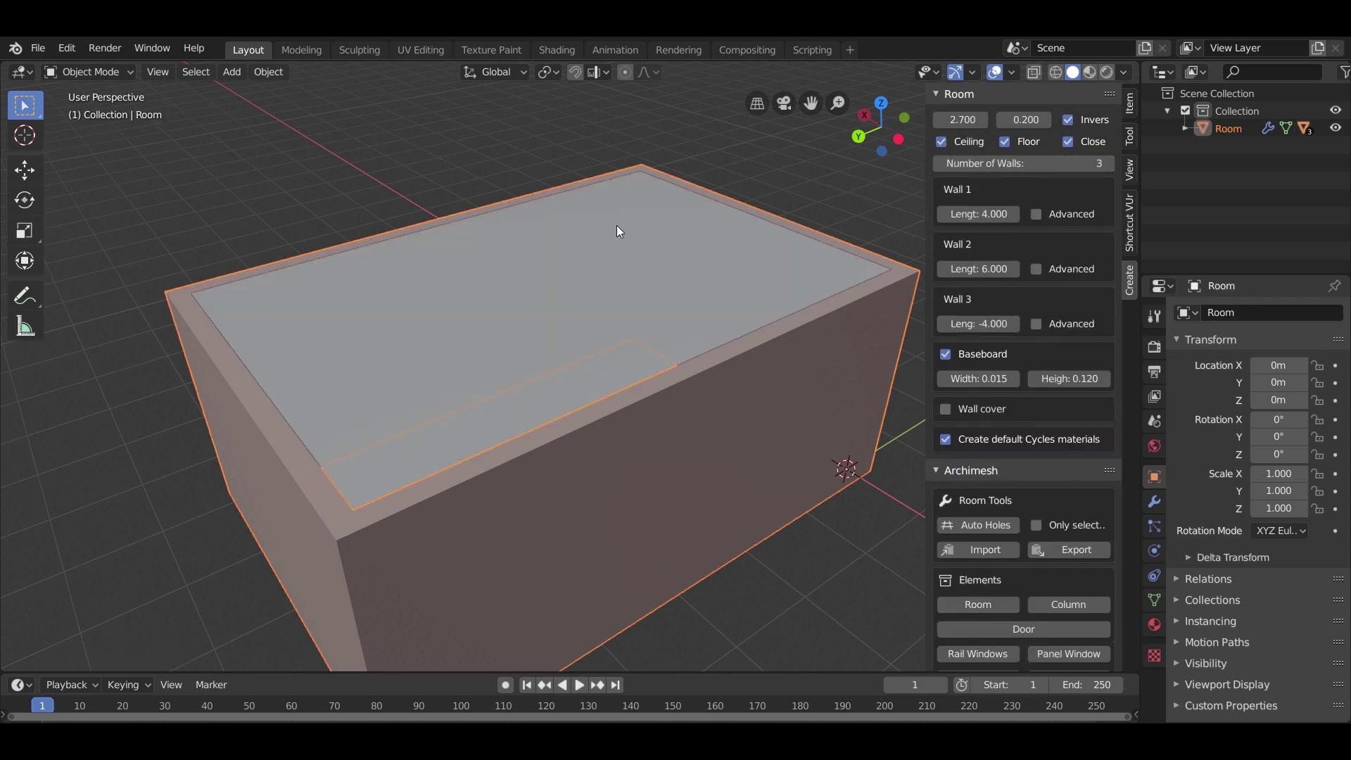
Select the baseboard inside the room, hide the sidebar and enter Edit Mode on it
scroll(412, 354, "down", 4)
middle_click_drag(411, 359, 661, 477)
scroll(561, 517, "up", 8)
left_click(530, 426)
key("n")
key("Tab")
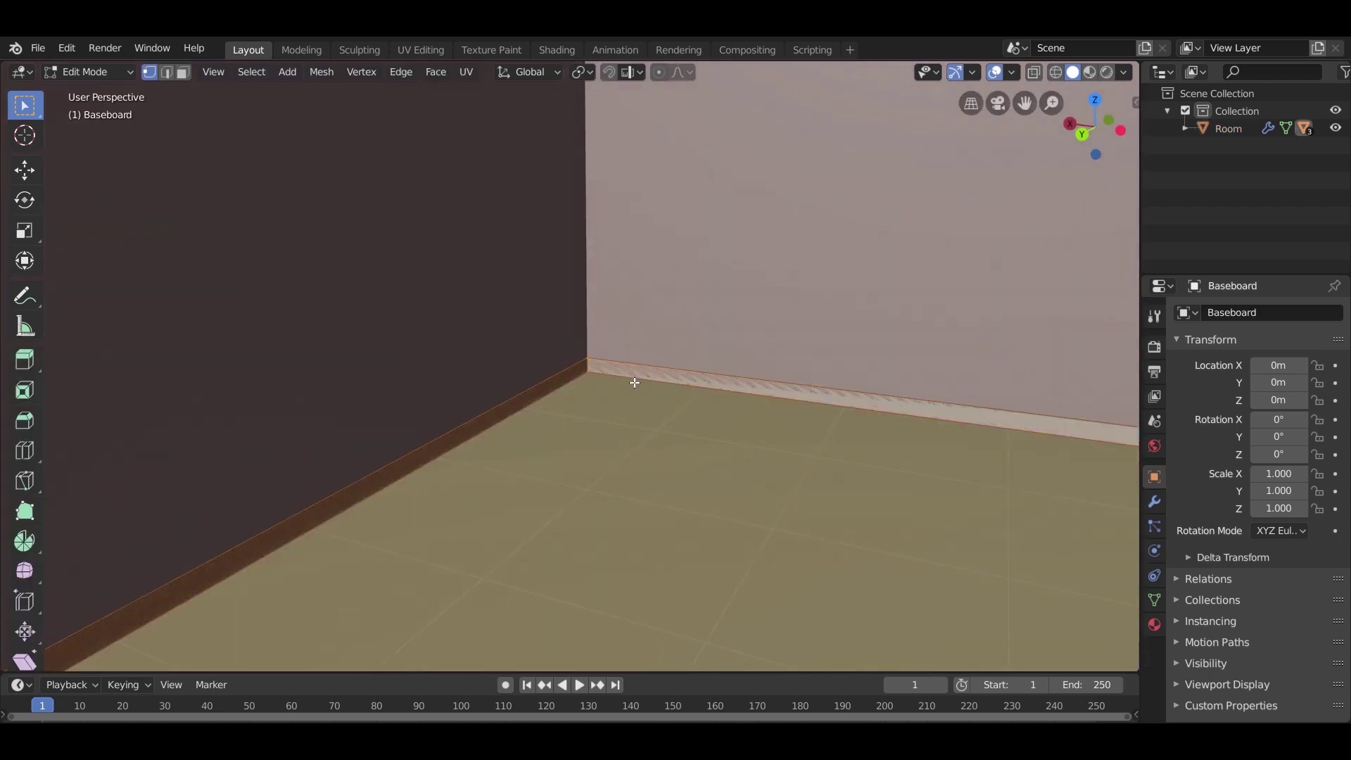
Switch to face selection, clear the selection and select the connected baseboard faces along the room's walls
left_click(183, 73)
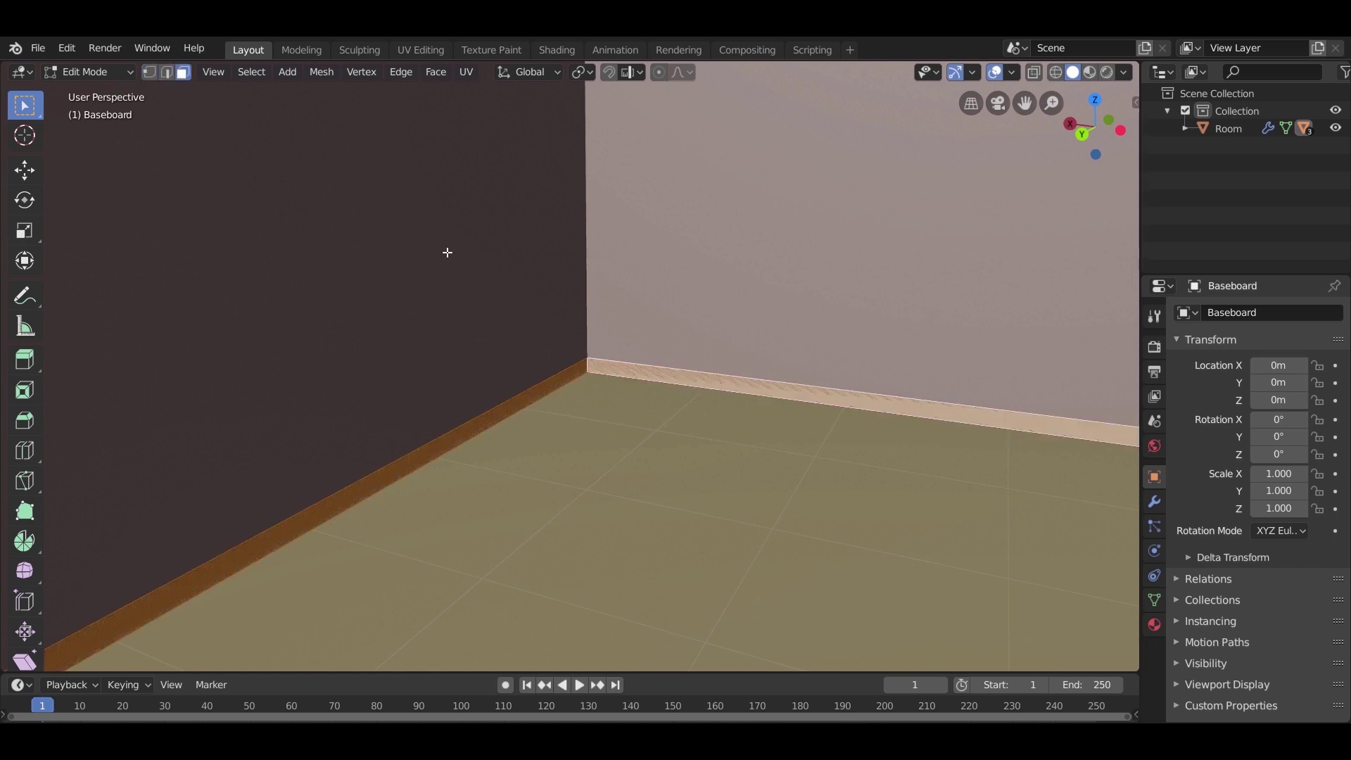
key("alt+a")
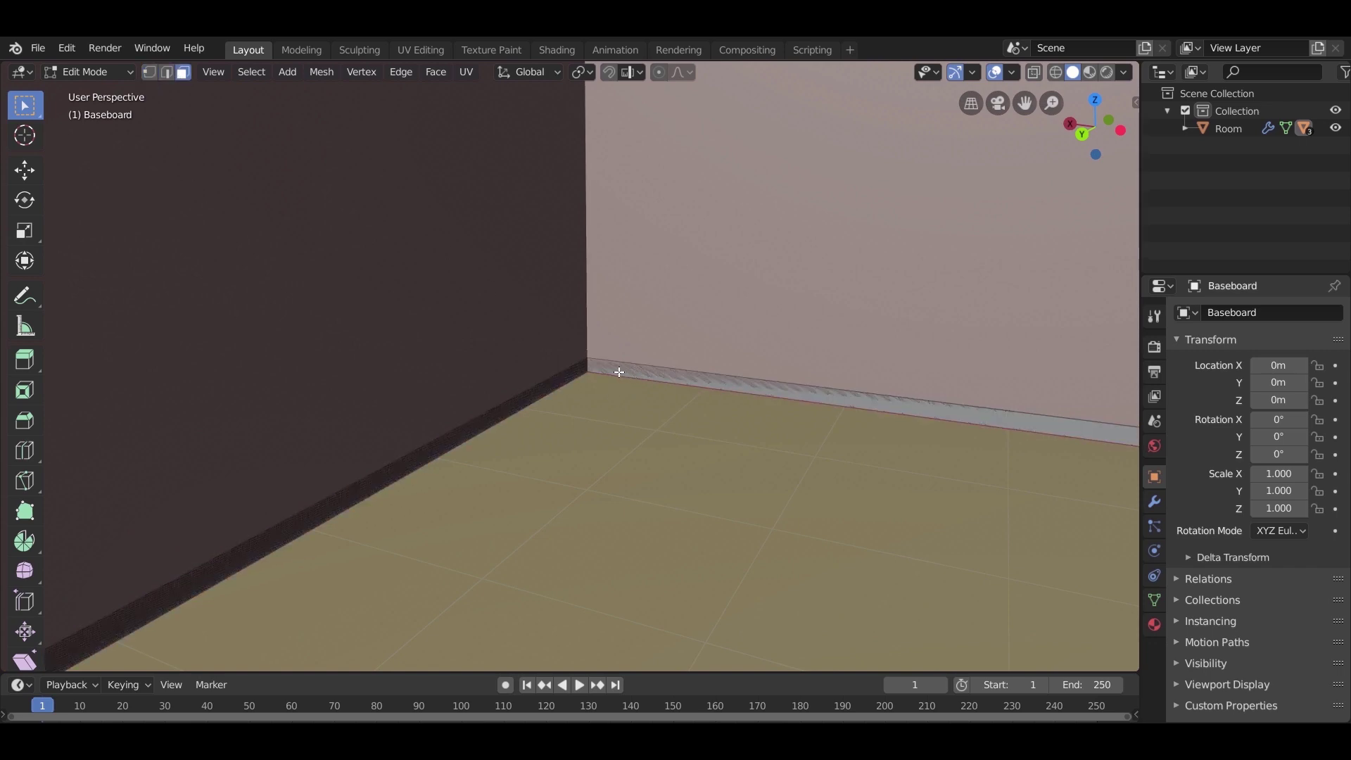
left_click(620, 373, "ctrl")
left_click(572, 372, "ctrl")
scroll(721, 413, "down", 1)
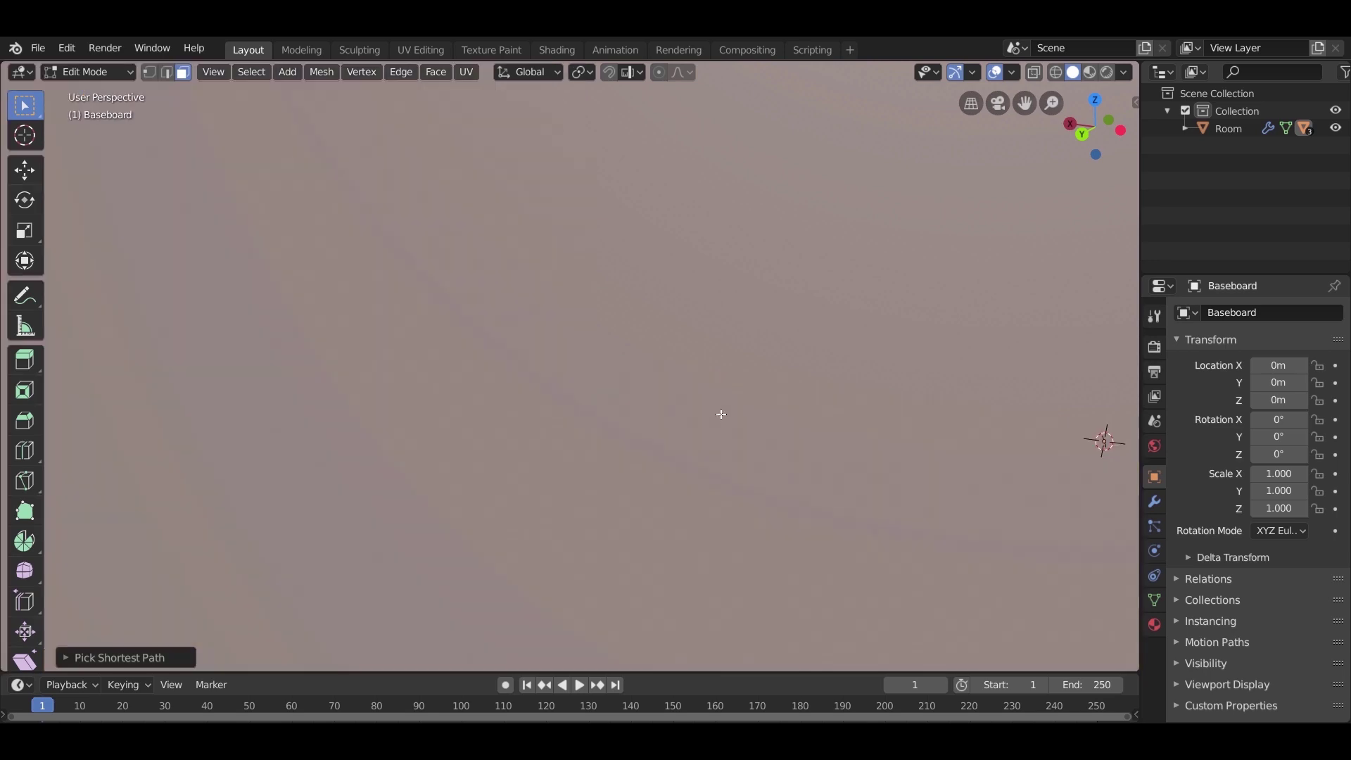
scroll(725, 418, "up", 1)
middle_click_drag(748, 450, 791, 466)
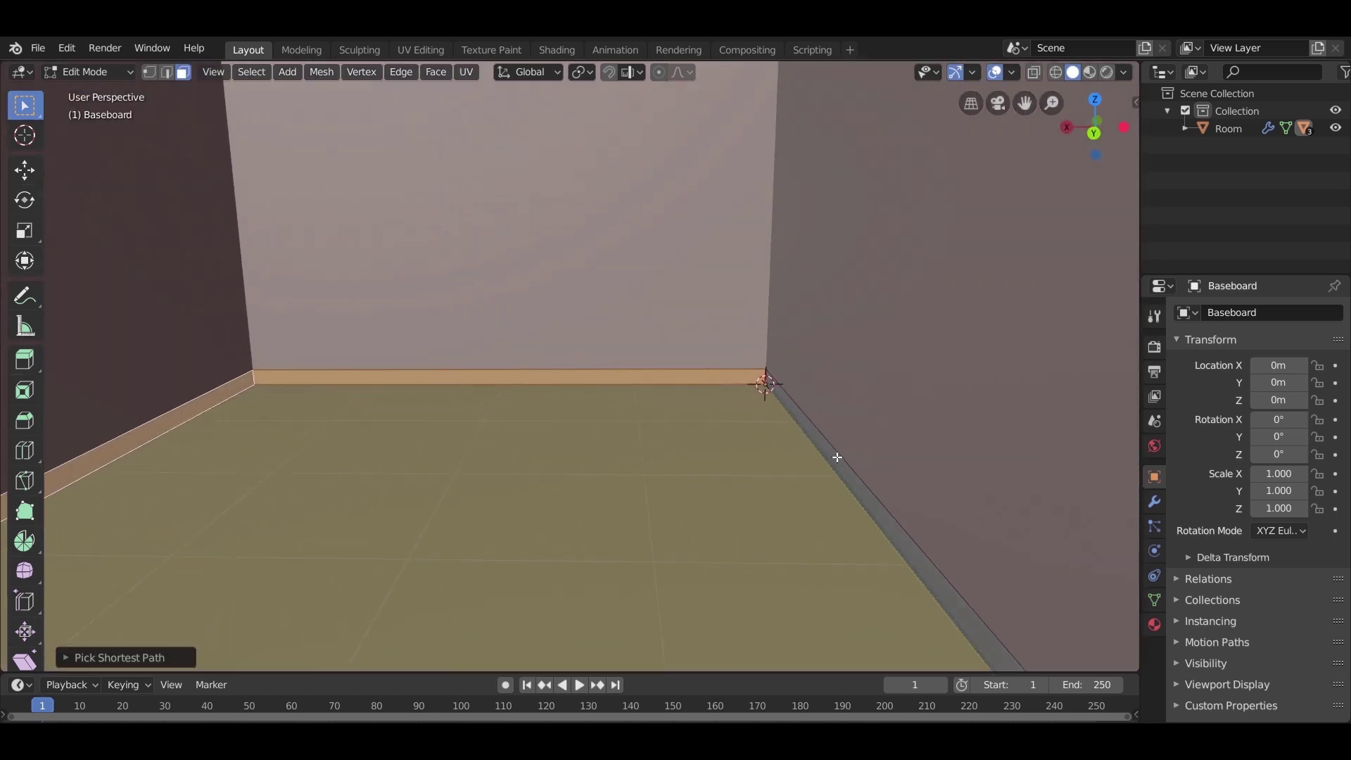
left_click(834, 460, "ctrl")
Extrude the selected baseboard faces along their normals
middle_click_drag(820, 540, 524, 513)
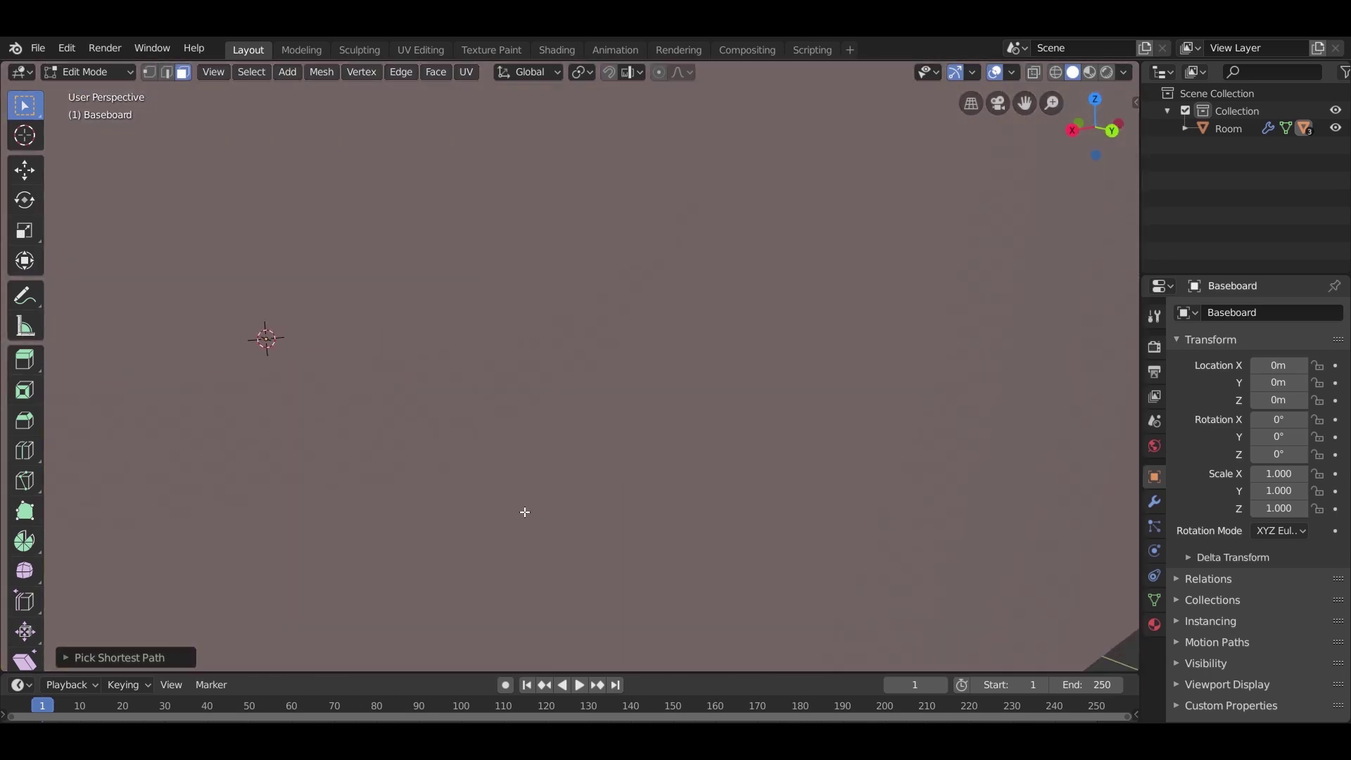
middle_click_drag(754, 509, 796, 387)
scroll(841, 392, "up", 5)
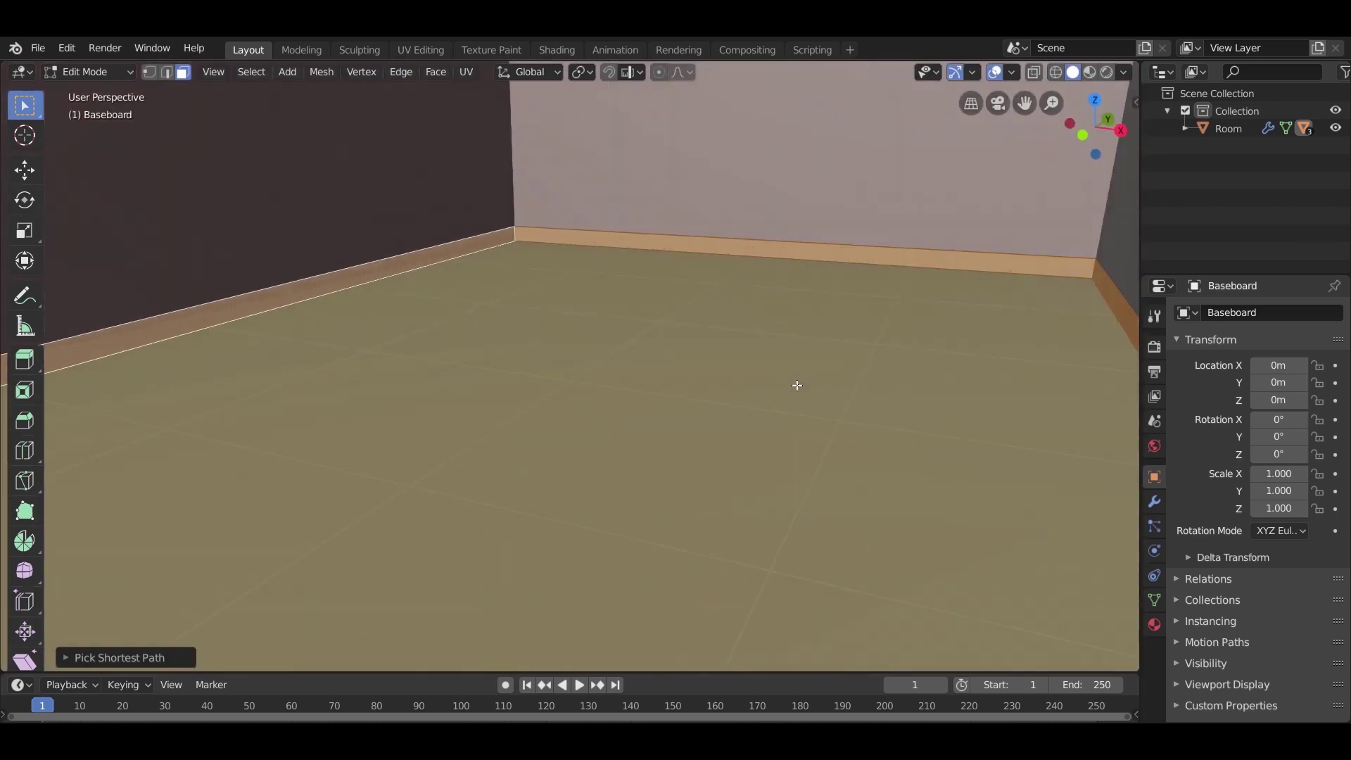
middle_click_drag(907, 410, 711, 396, "shift")
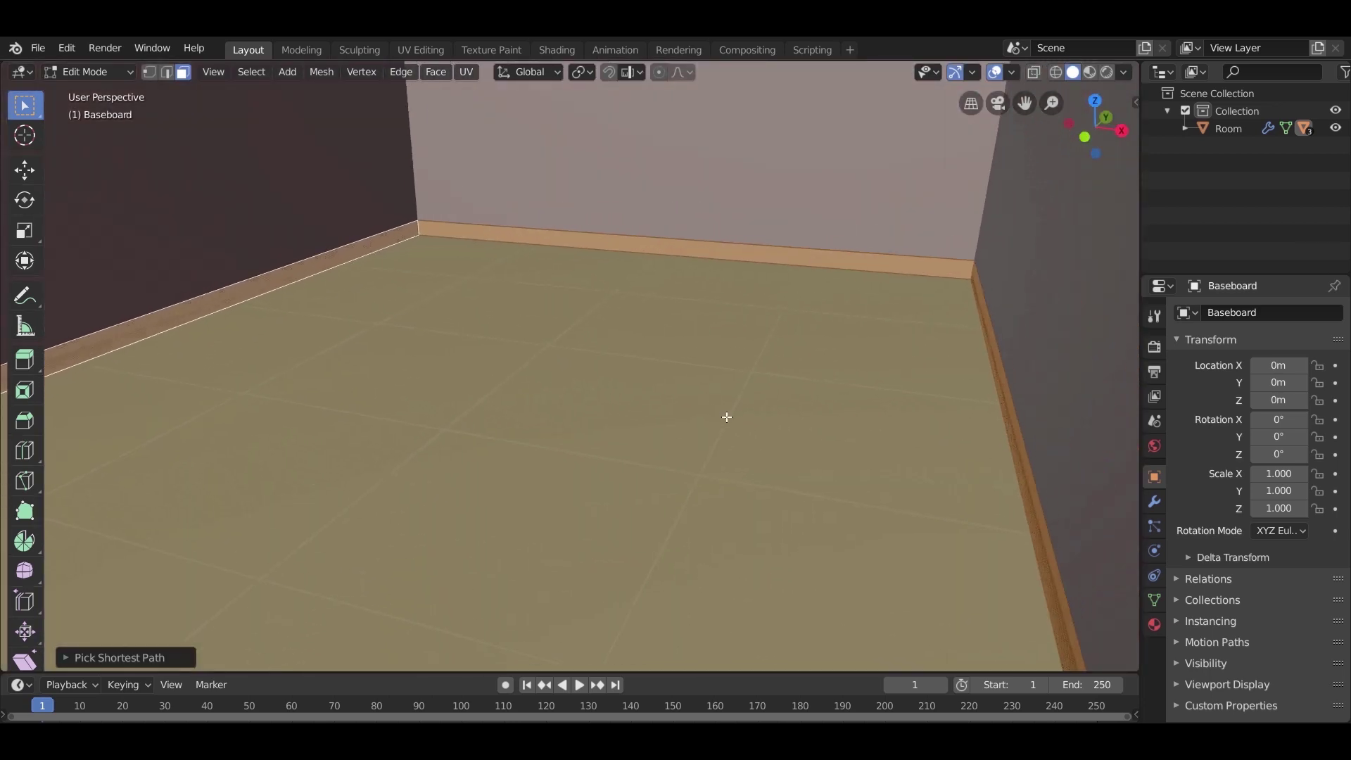
key("e")
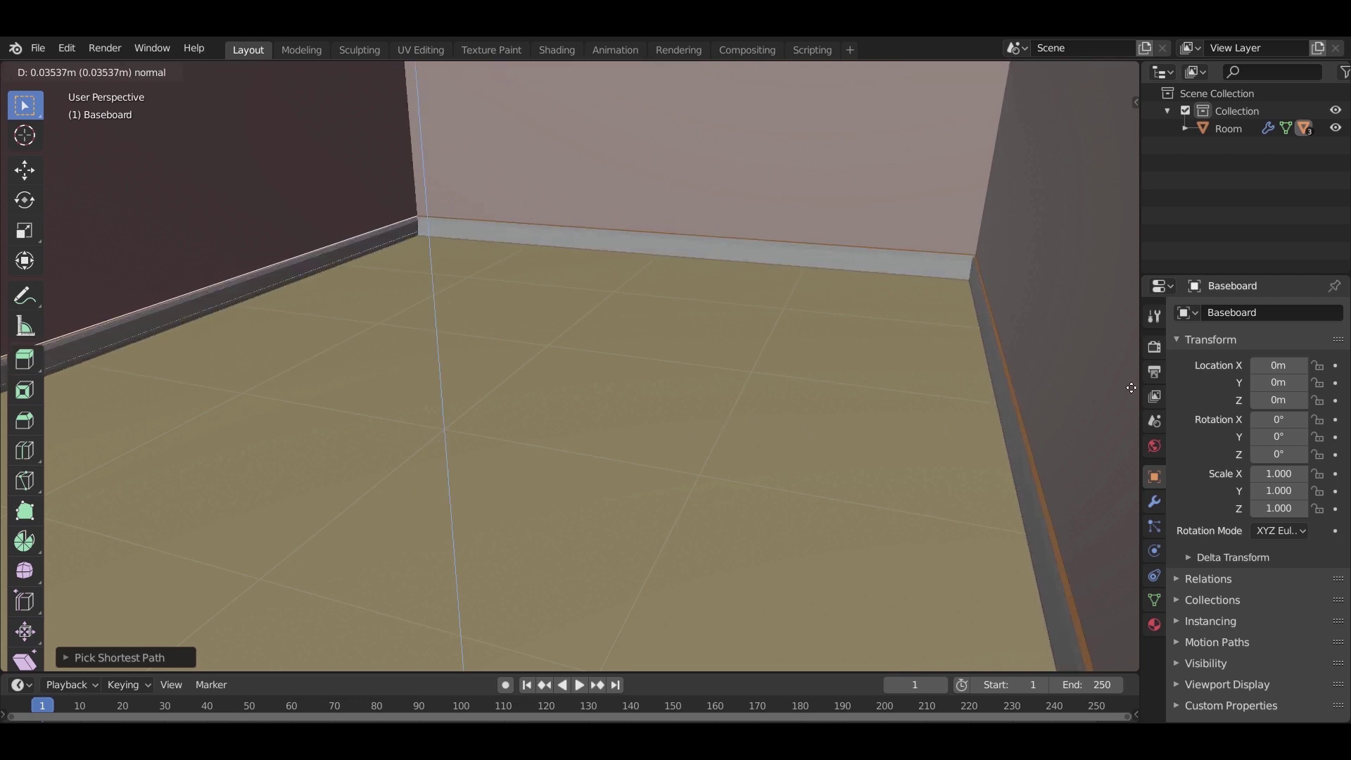
left_click(988, 409)
middle_click_drag(897, 458, 799, 317)
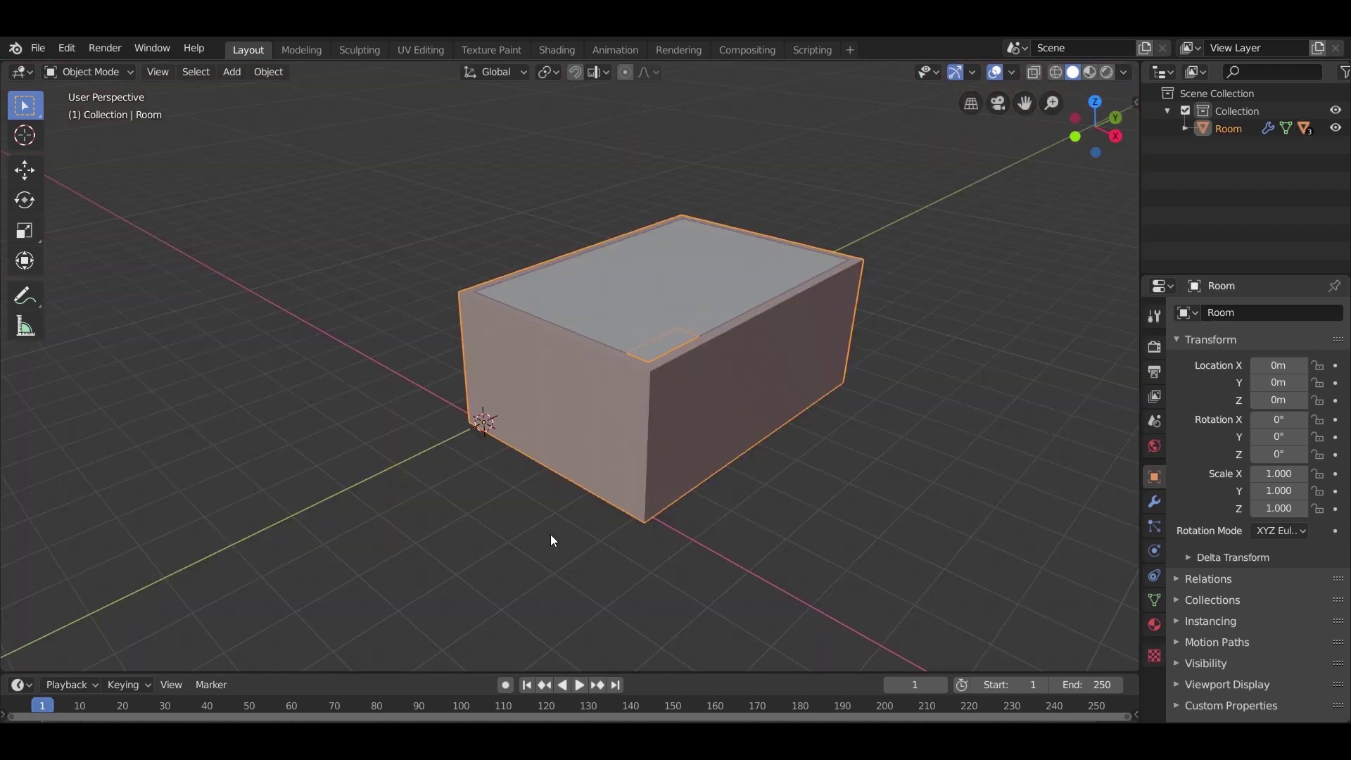
Add an Archimesh door to the scene
middle_click_drag(551, 542, 594, 483, "shift")
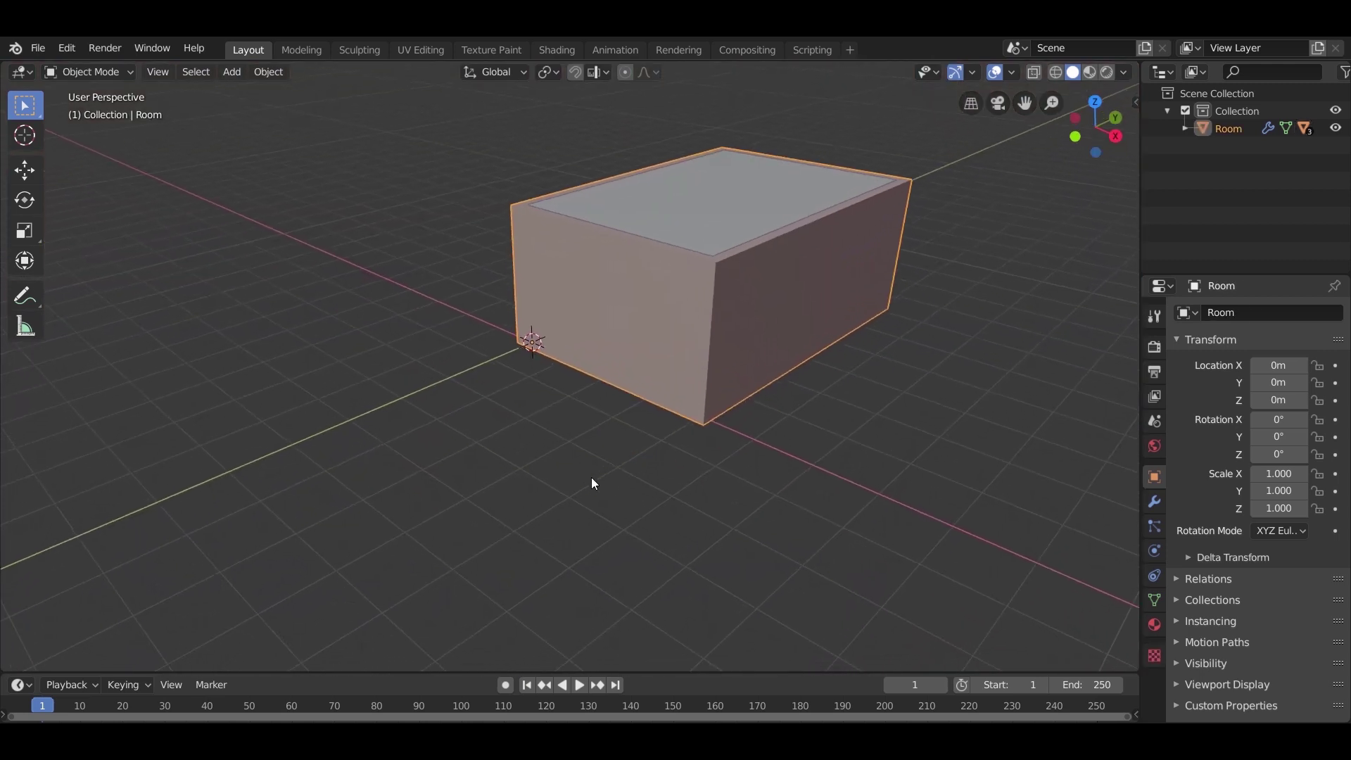
key("shift+a")
mouse_move(574, 407)
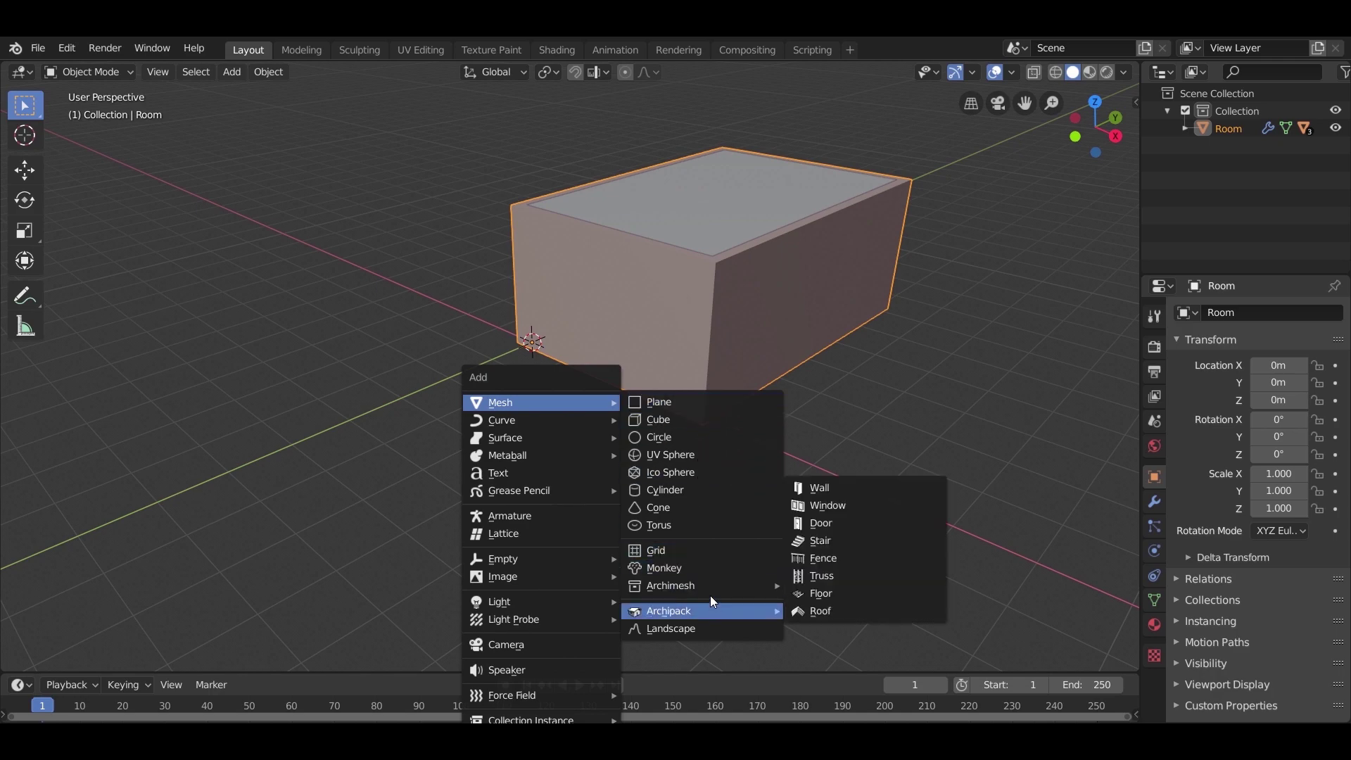
mouse_move(744, 593)
left_click(834, 446)
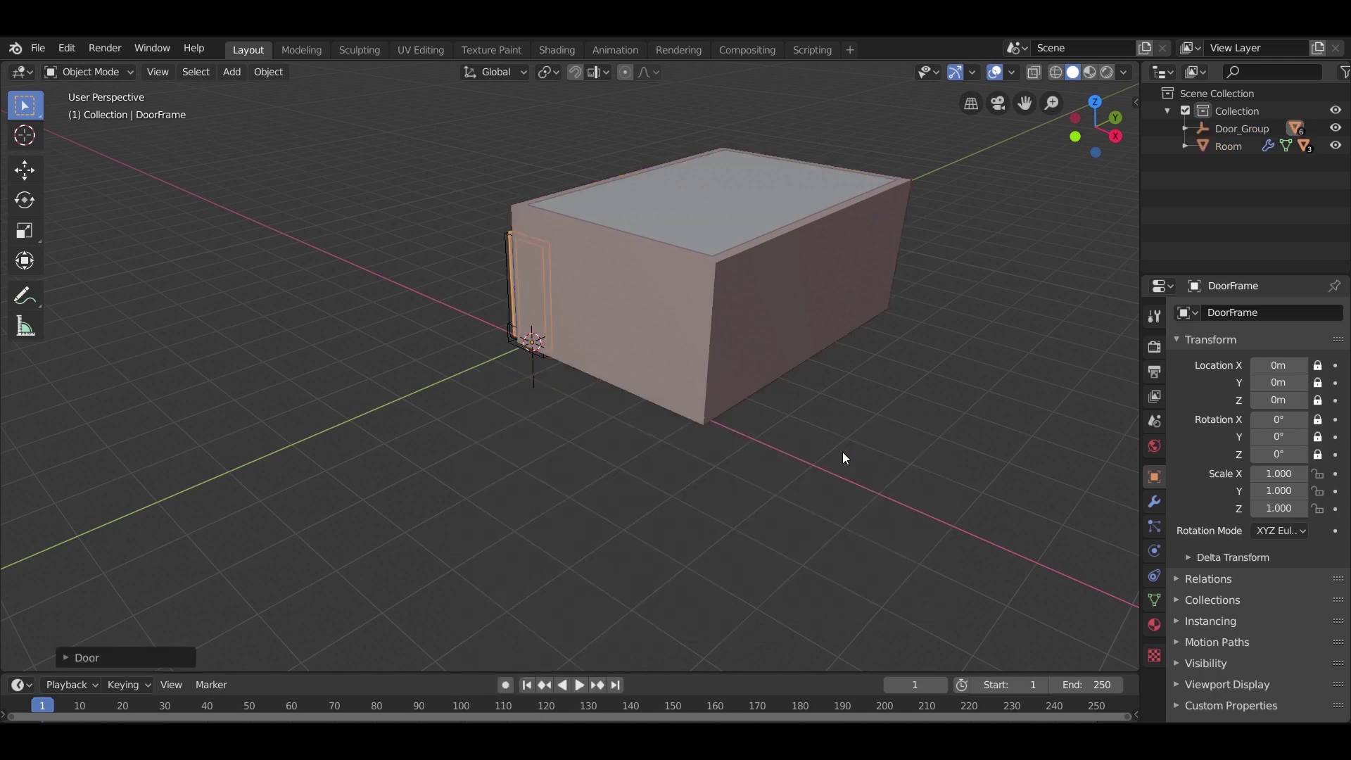
Try to move the door frame along the global X and Y axes at the room's corner
middle_click_drag(845, 458, 624, 478)
scroll(815, 314, "up", 4)
scroll(624, 478, "up", 4)
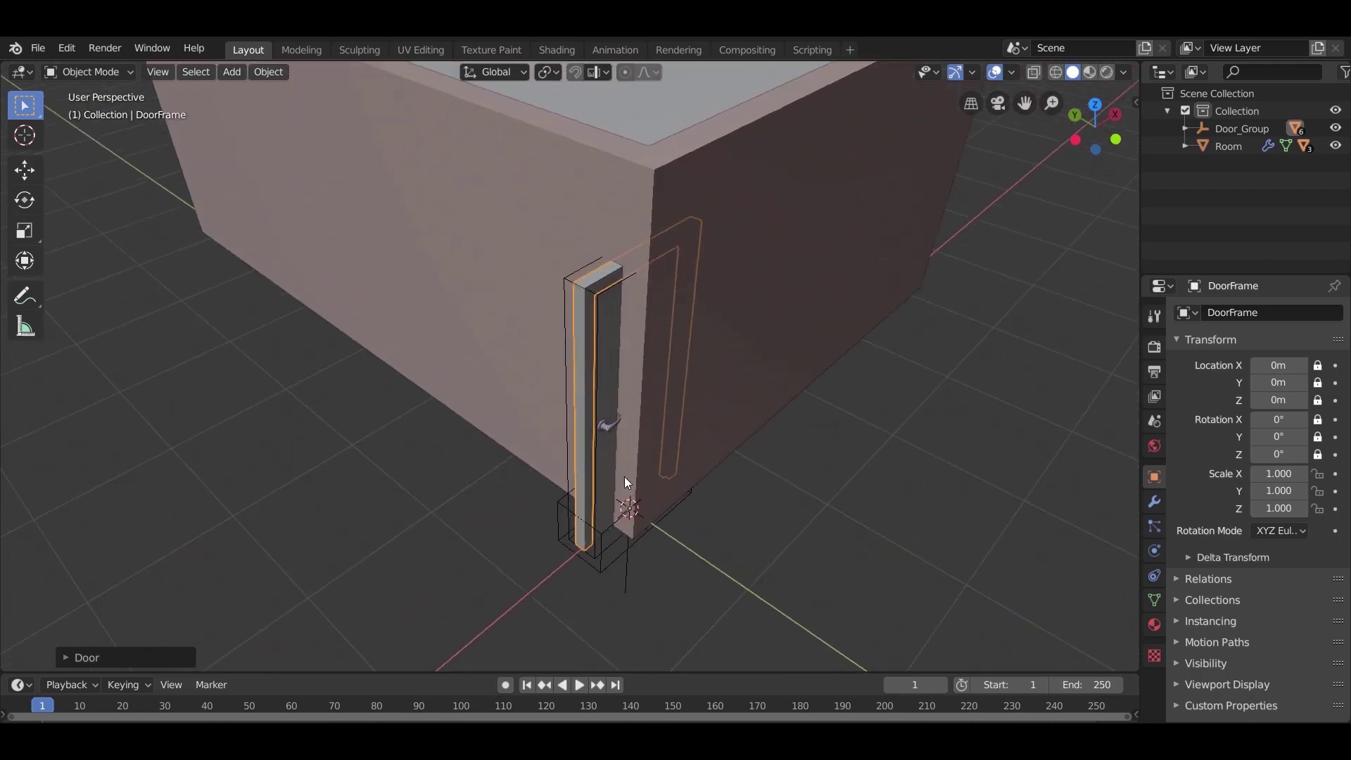
middle_click_drag(758, 551, 718, 555)
scroll(718, 555, "down", 2)
scroll(646, 500, "down", 3)
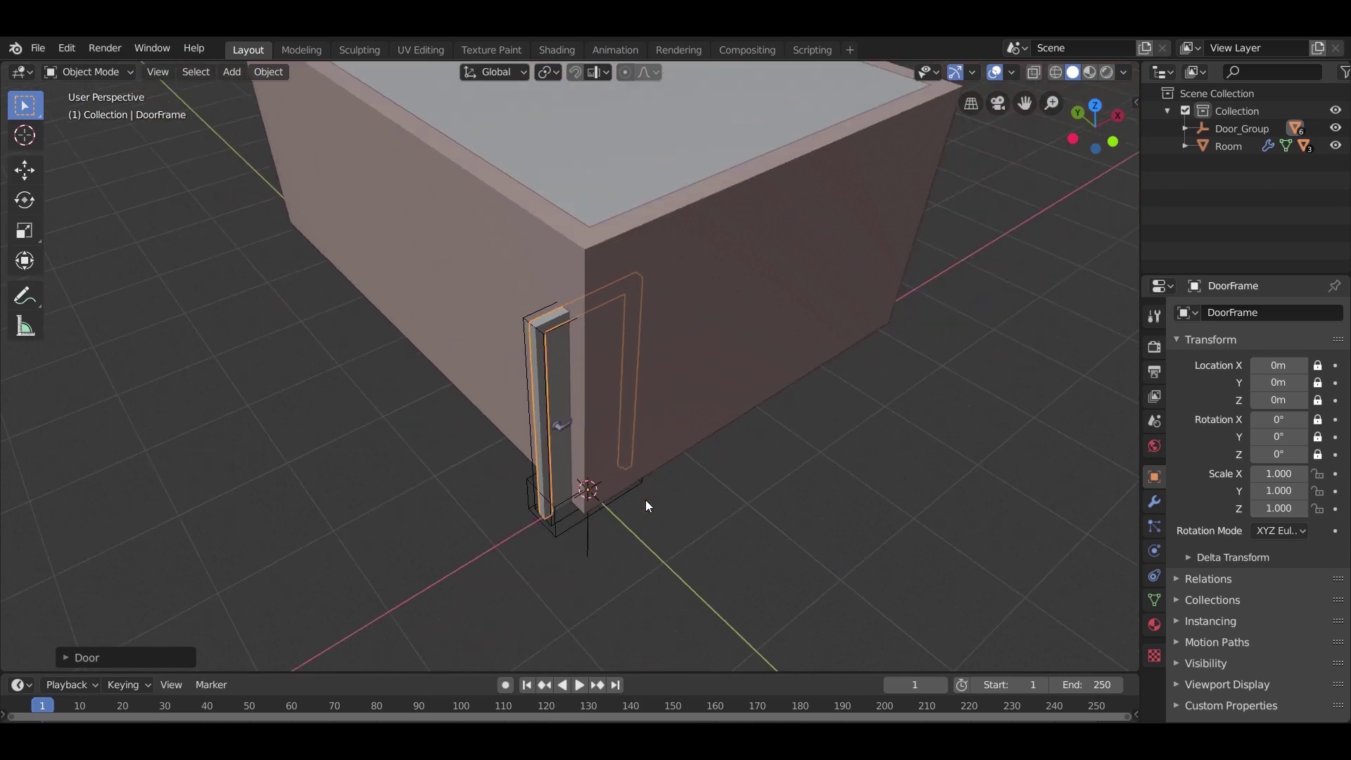
key("g")
key("x")
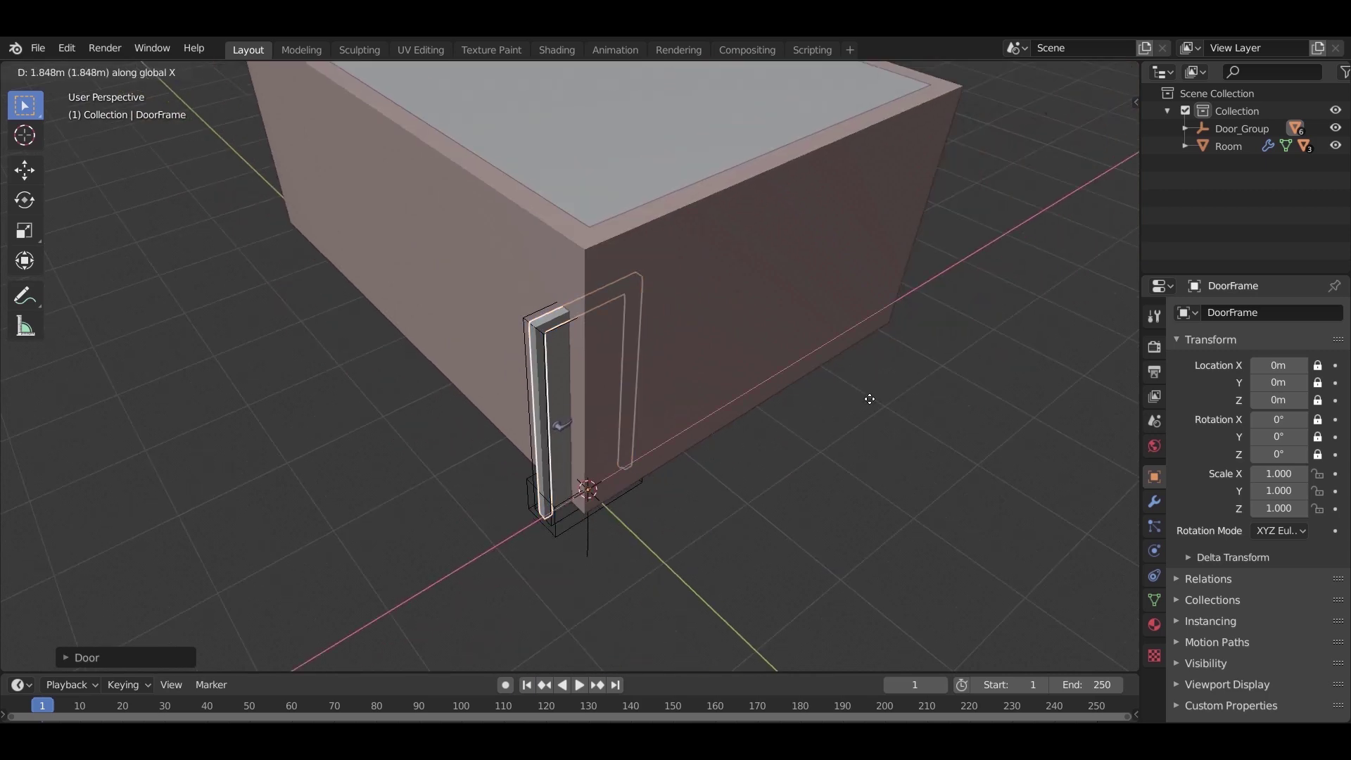
key("y")
left_click(716, 430)
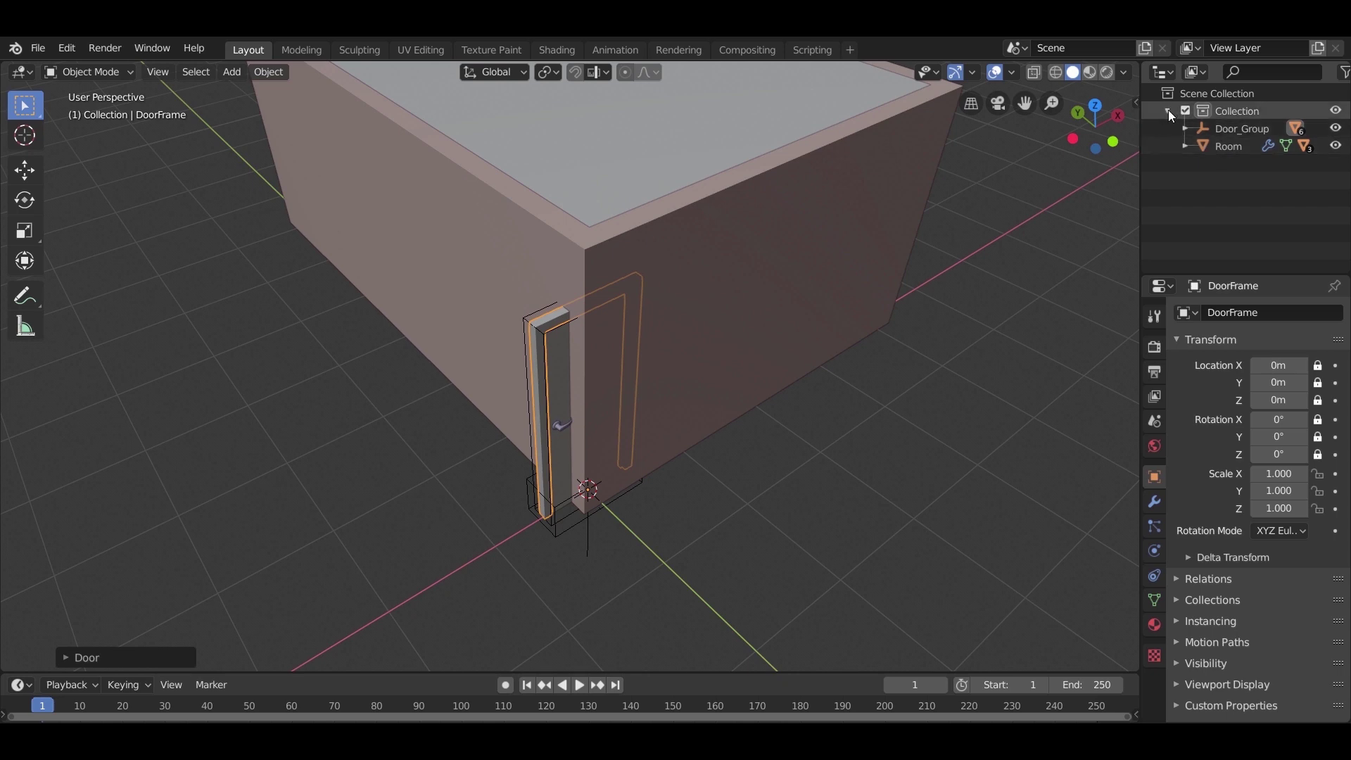
Select the Door_Group object and move it along X toward the other end of the same wall
right_click(1215, 130)
left_click(1185, 198)
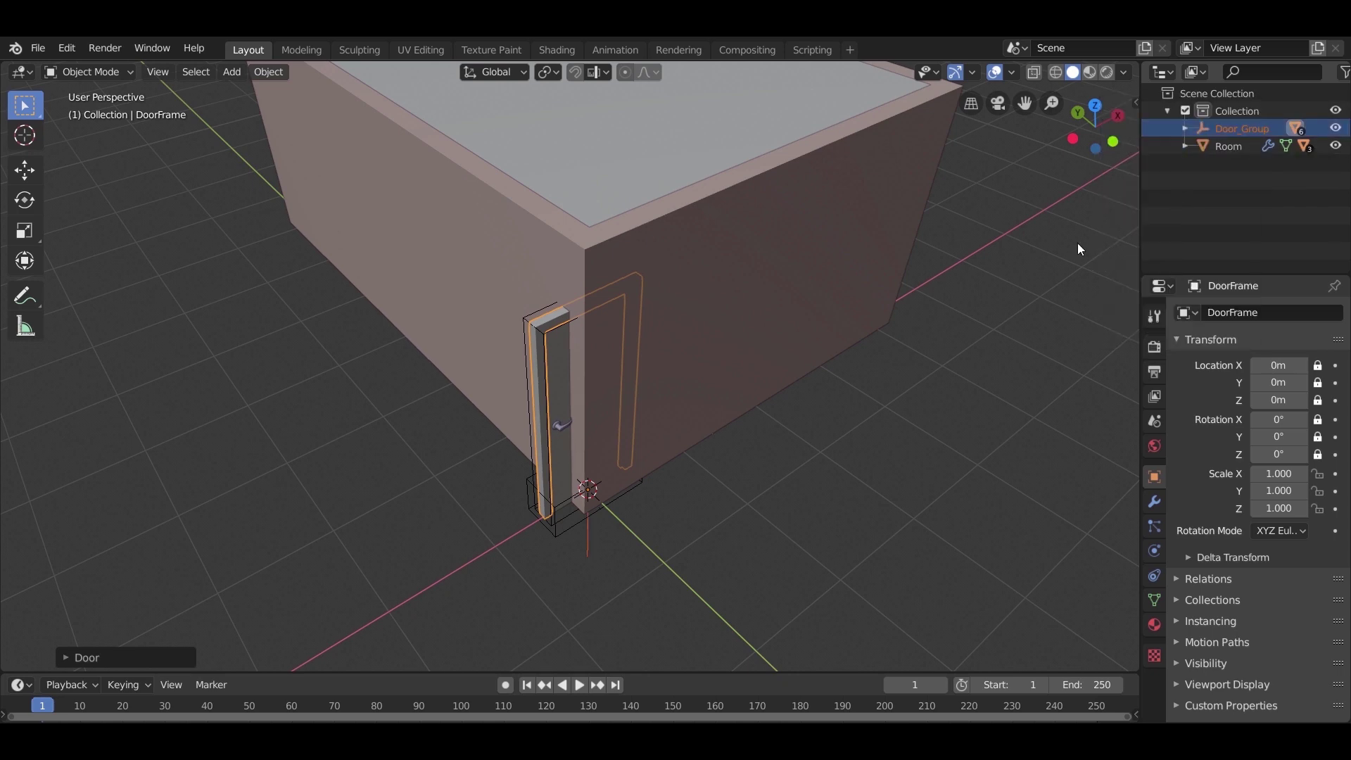
key("g")
key("x")
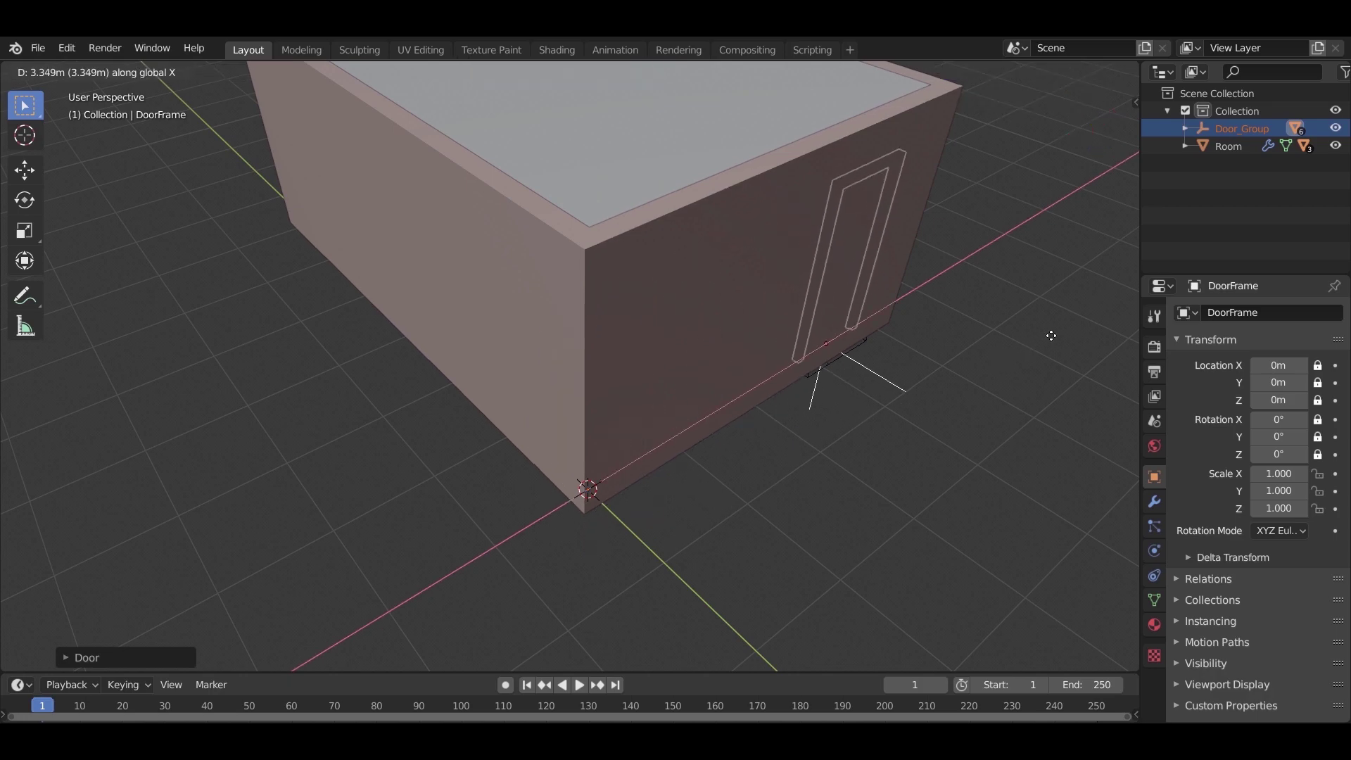
left_click(1013, 350)
In wireframe top view, move Door_Group slightly along Y to place the door within the wall's thickness
key("z")
left_click(840, 375)
key("KP_7")
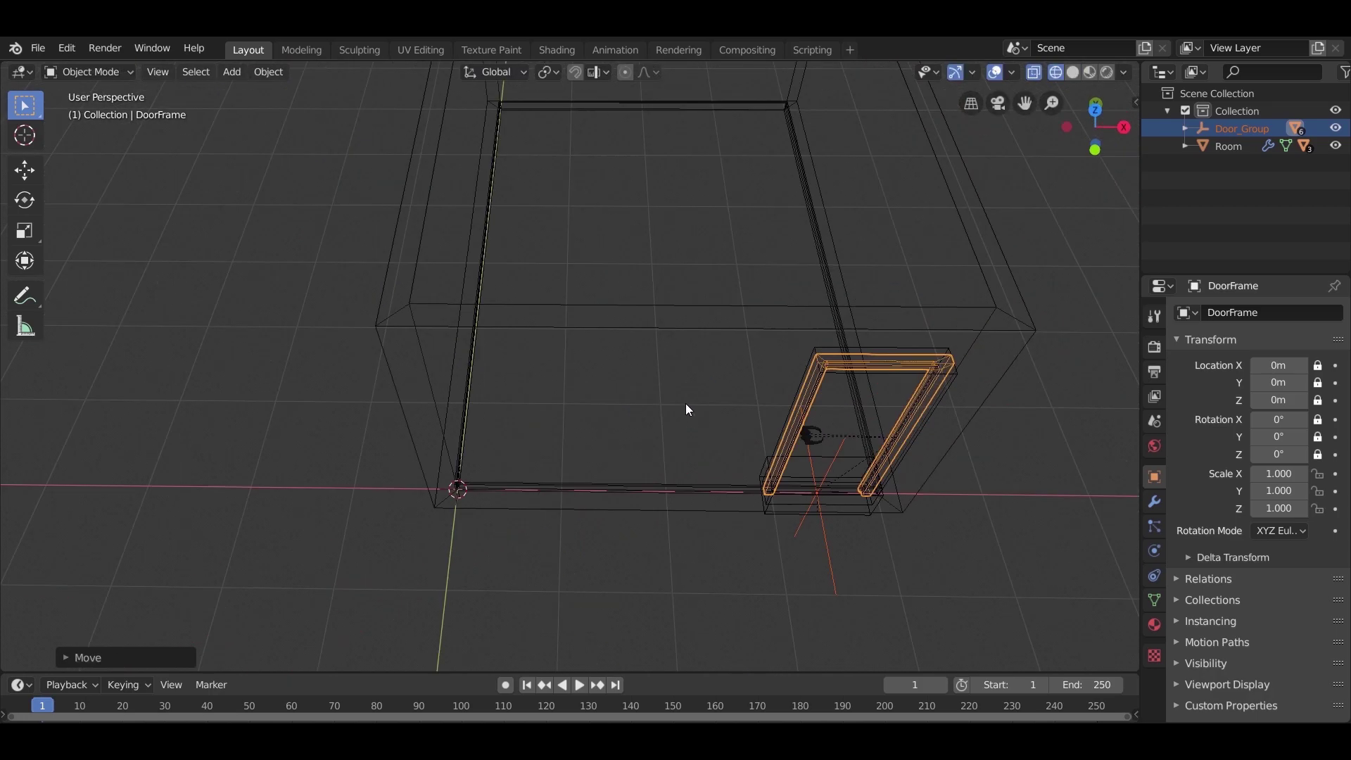
middle_click_drag(718, 437, 605, 359, "shift")
scroll(501, 253, "up", 4)
scroll(605, 359, "up", 4)
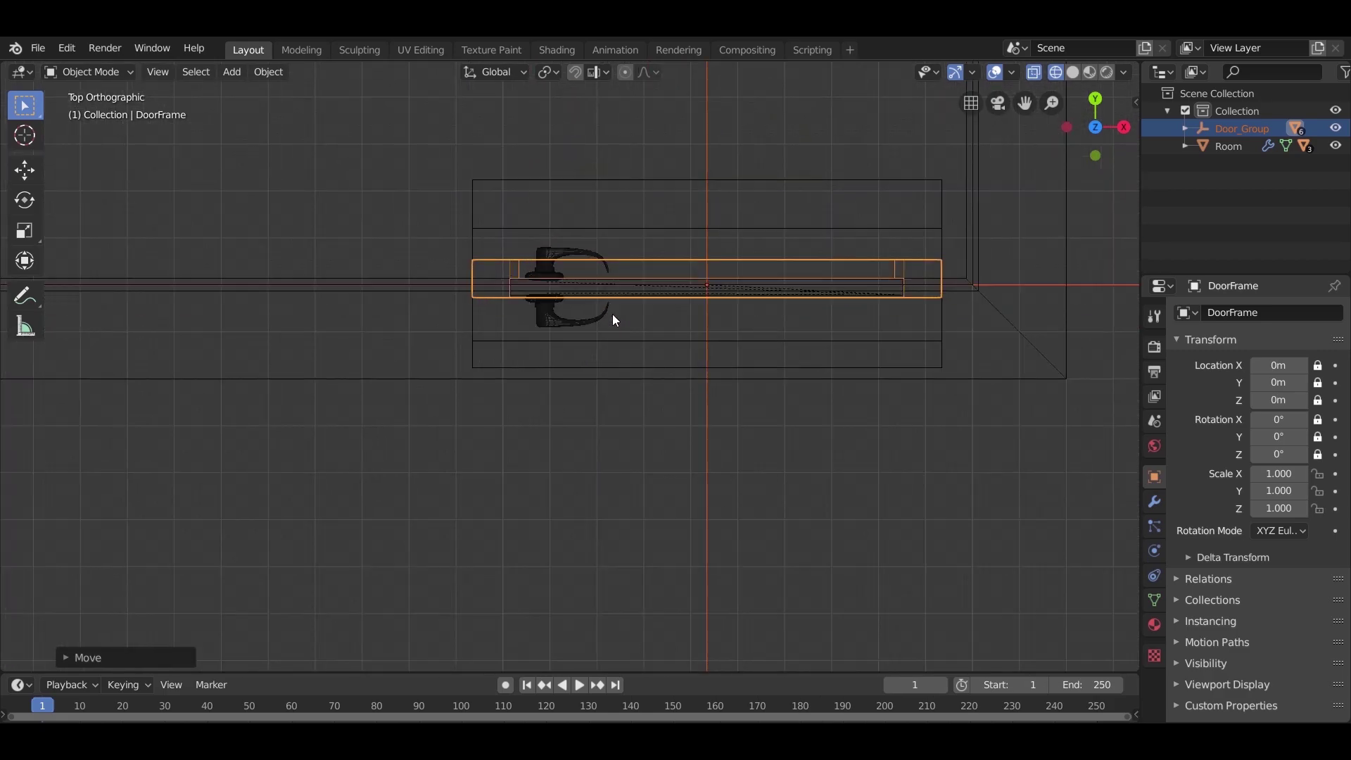
middle_click_drag(613, 320, 588, 493, "shift")
key("g")
key("x")
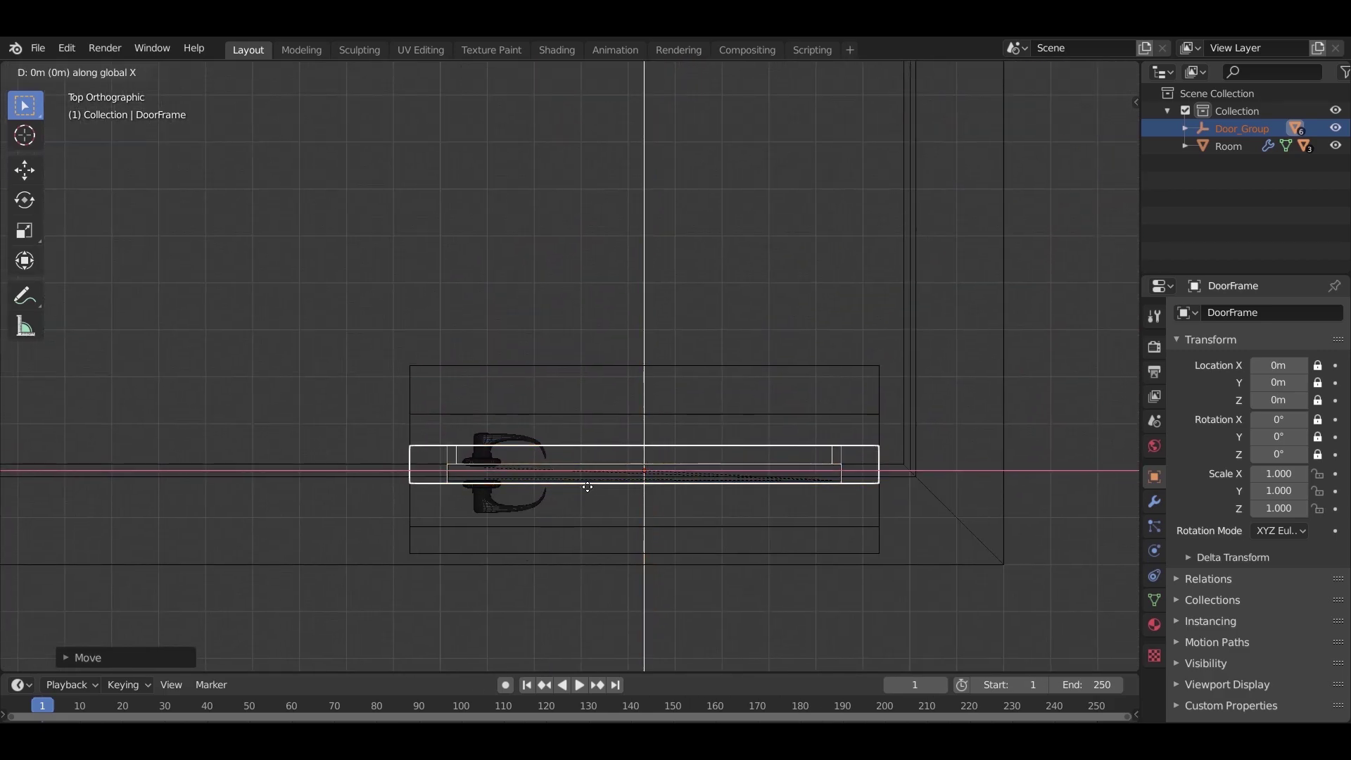
key("y")
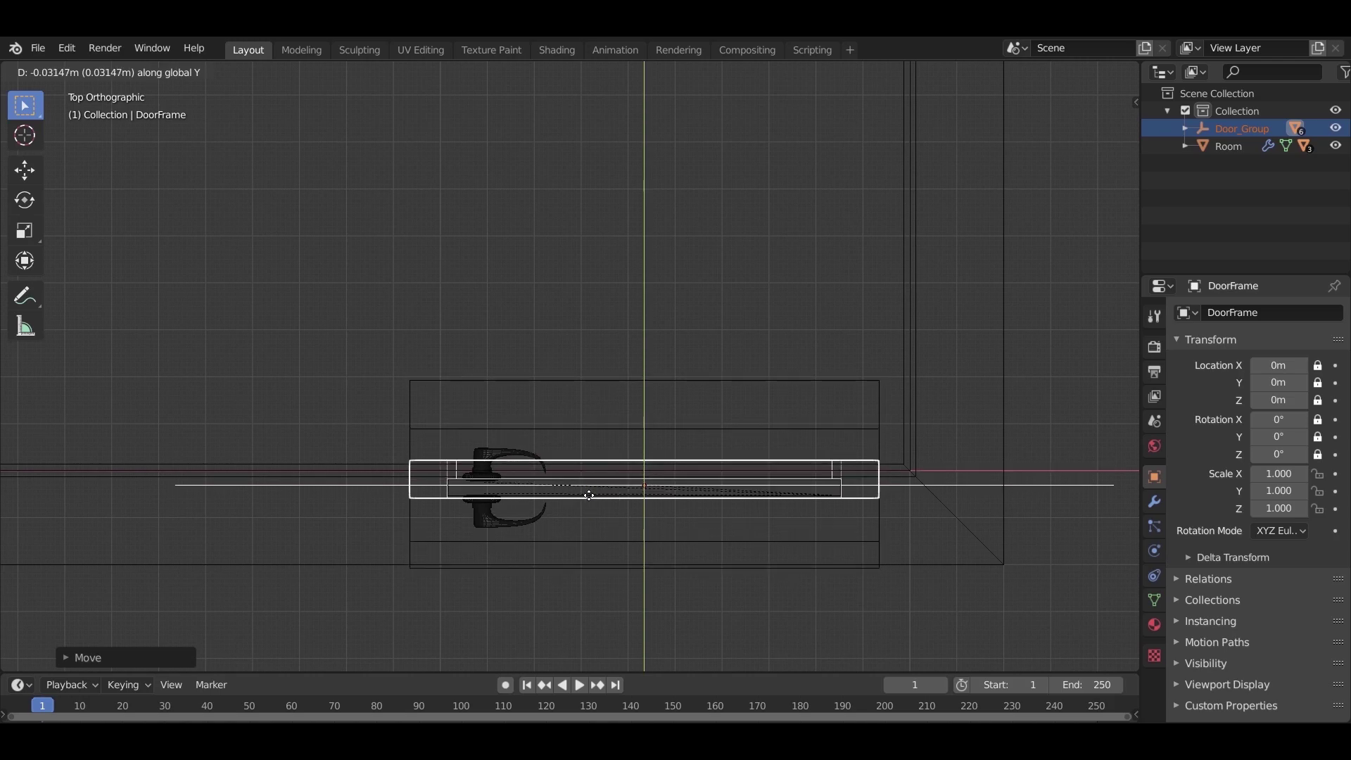
left_click(598, 490)
Return to solid shading inside the room, select the room and cut the door opening with Archimesh's Auto Holes
middle_click_drag(623, 470, 673, 562)
scroll(671, 558, "down", 3)
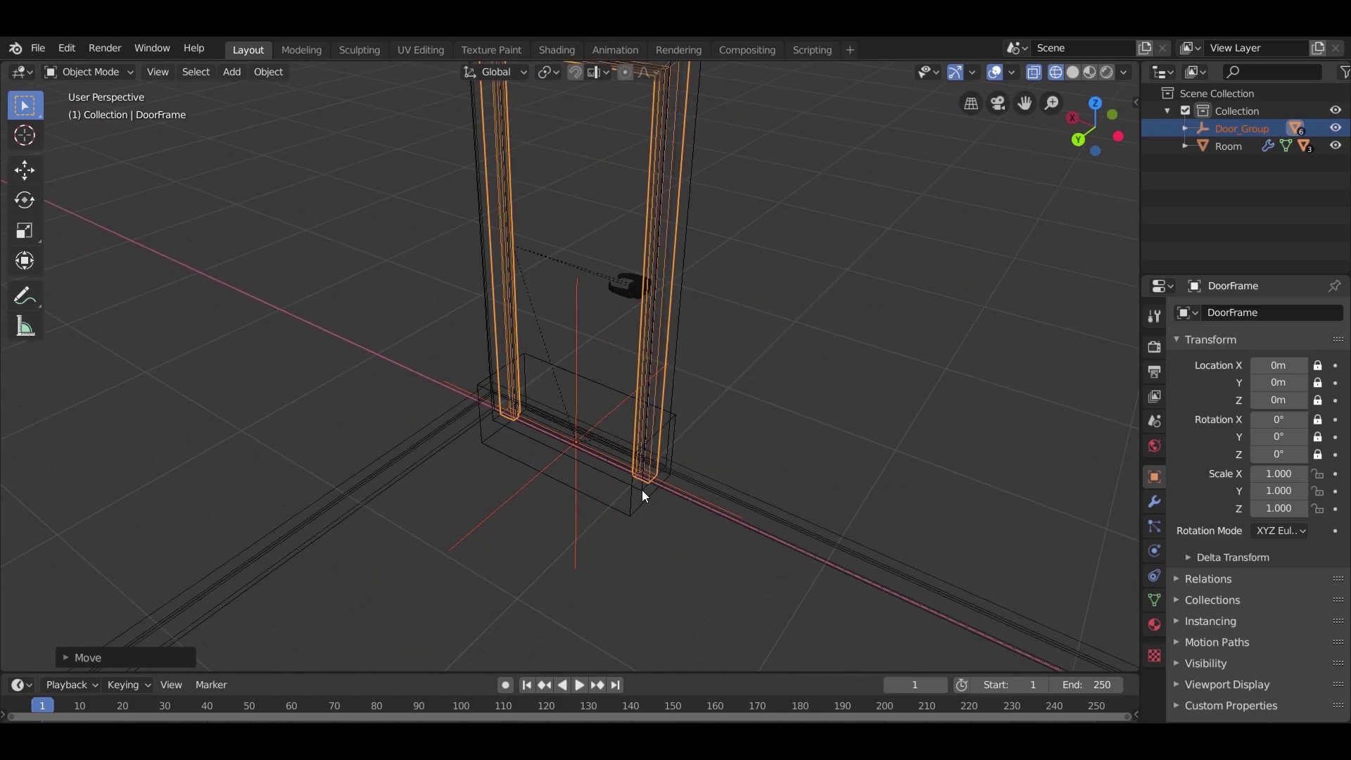
left_click(675, 454)
mouse_move(675, 454)
middle_mouse_down()
mouse_move(628, 466)
mouse_move(640, 498)
mouse_move(607, 489)
mouse_move(602, 502)
middle_mouse_up()
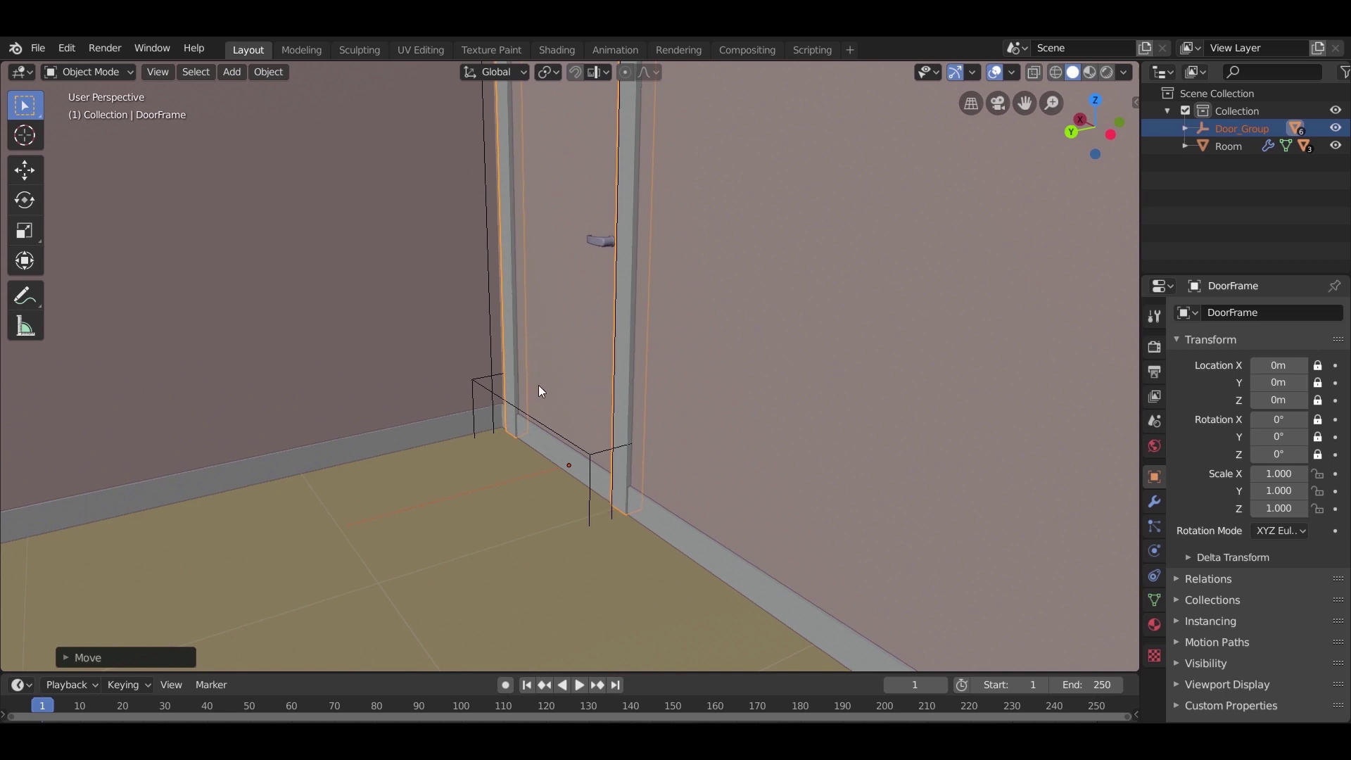
left_click(712, 290)
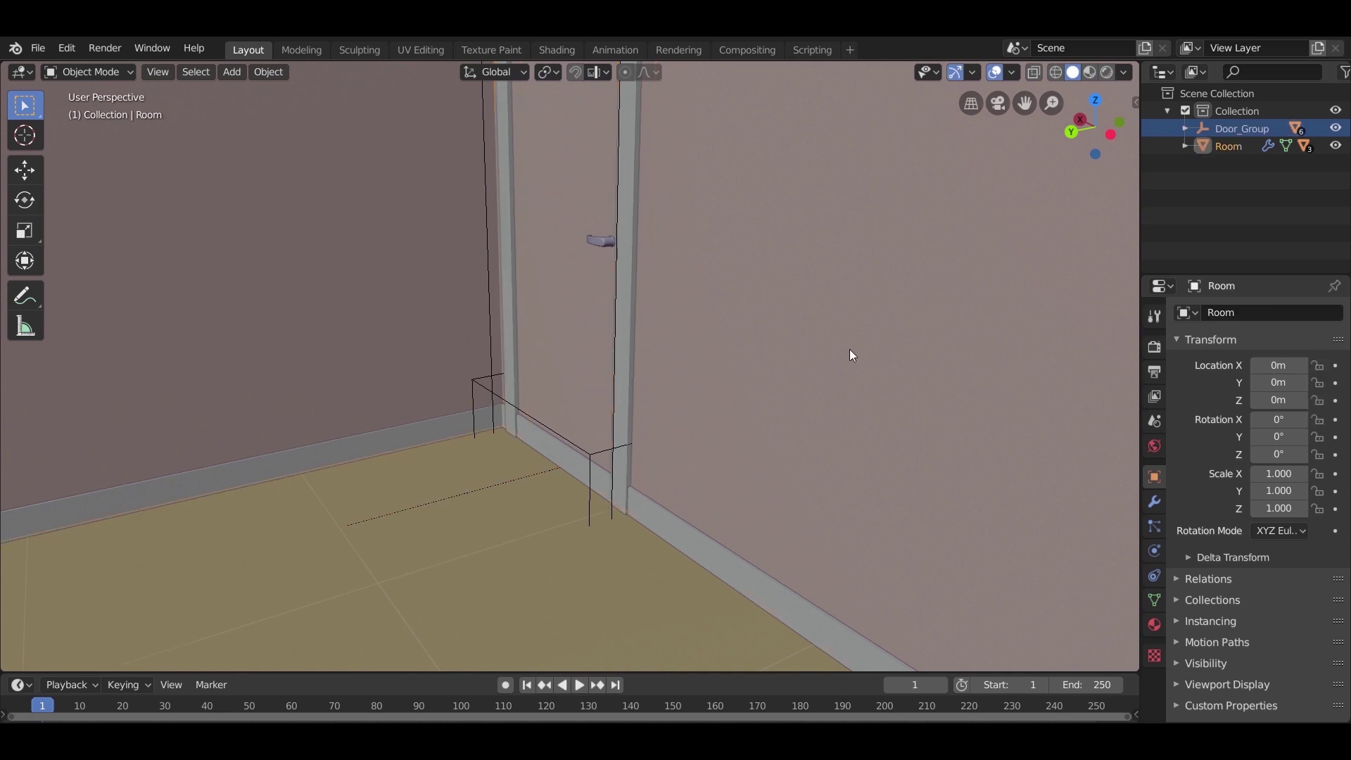
key("n")
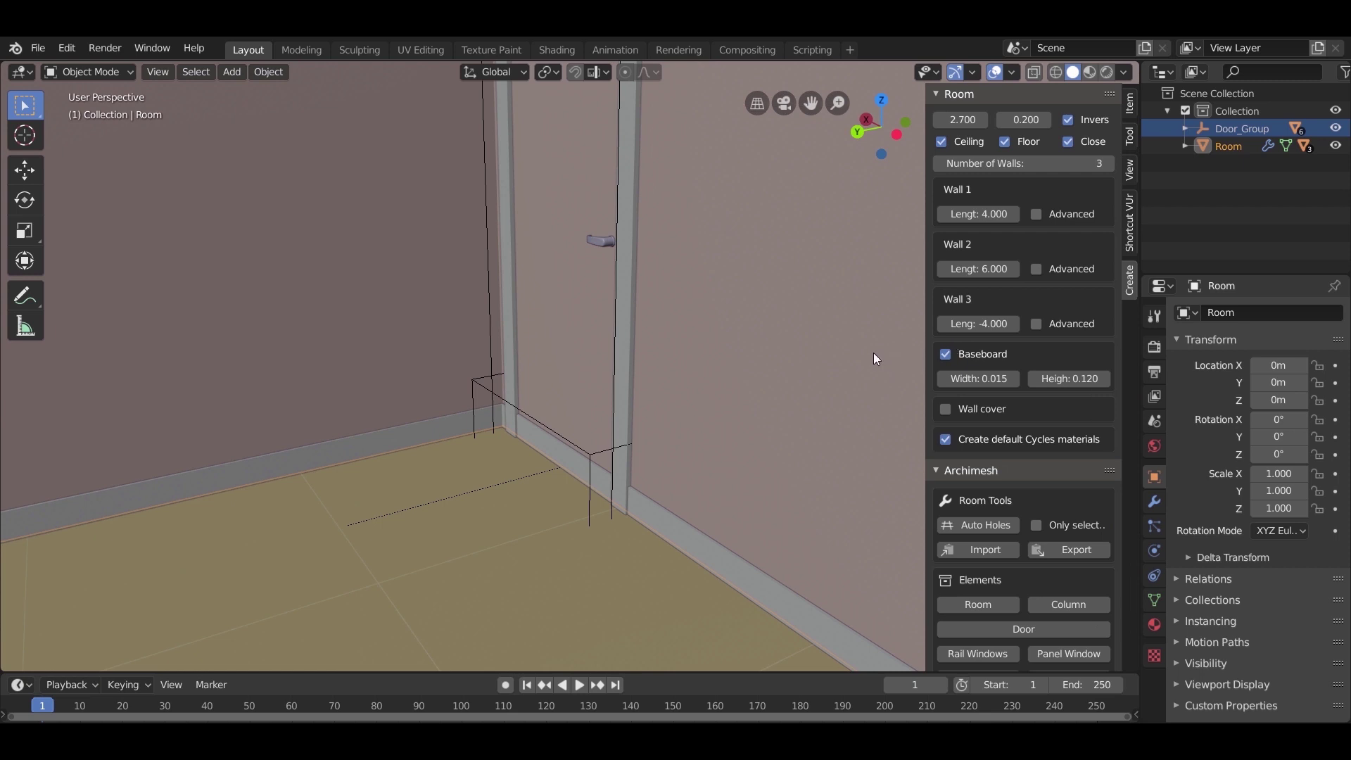
left_click(999, 526)
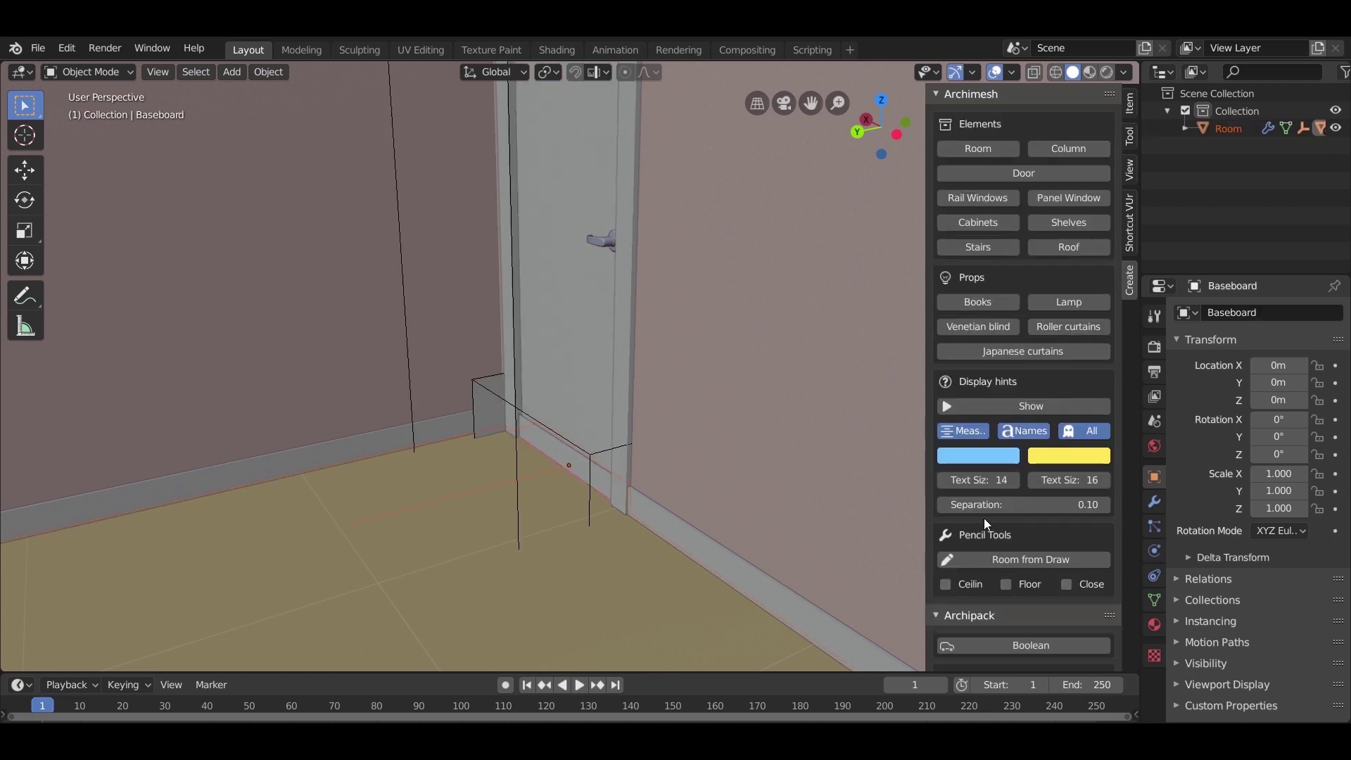
Test-move the CTRL_Baseboard cutter at the foot of the door along X and delete it
middle_click_drag(618, 520, 436, 519)
left_click(434, 492)
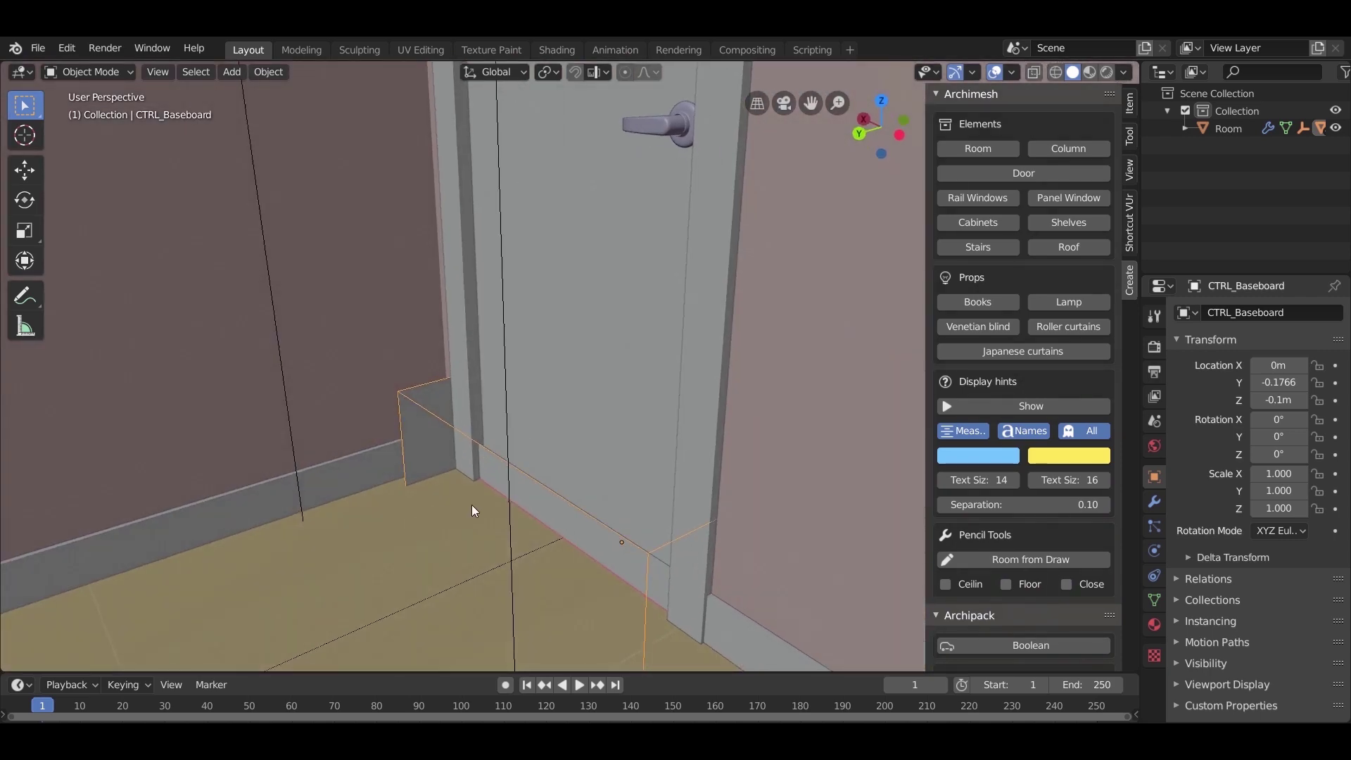
key("g")
key("x")
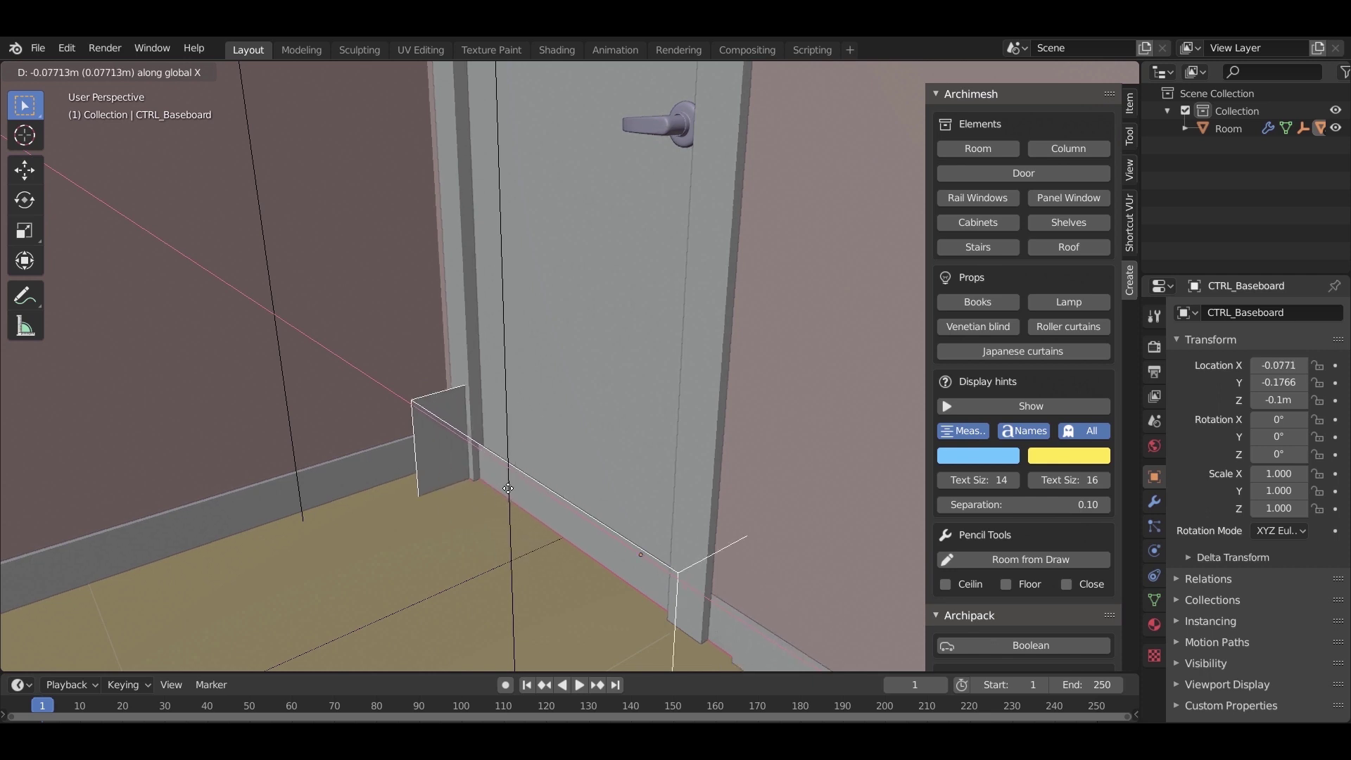
left_click(508, 488)
key("Delete")
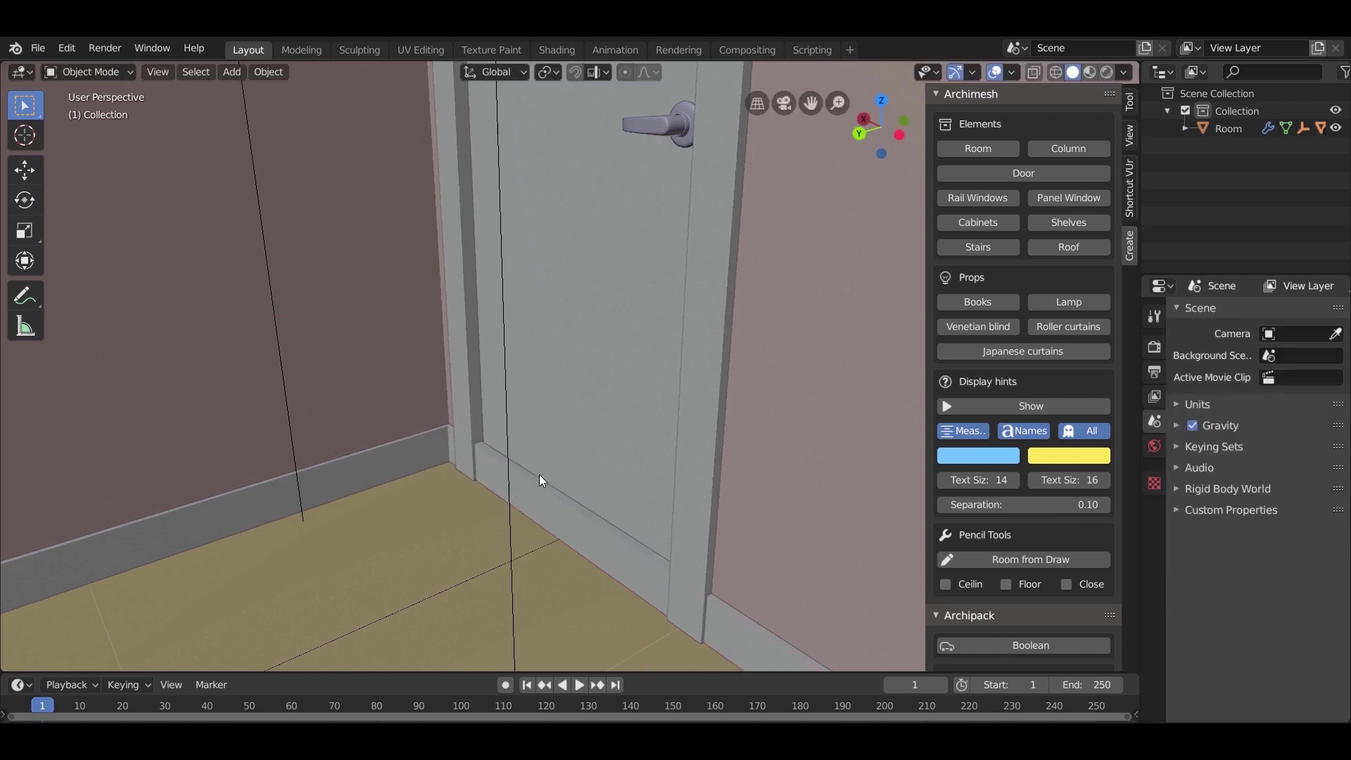
scroll(539, 475, "down", 3)
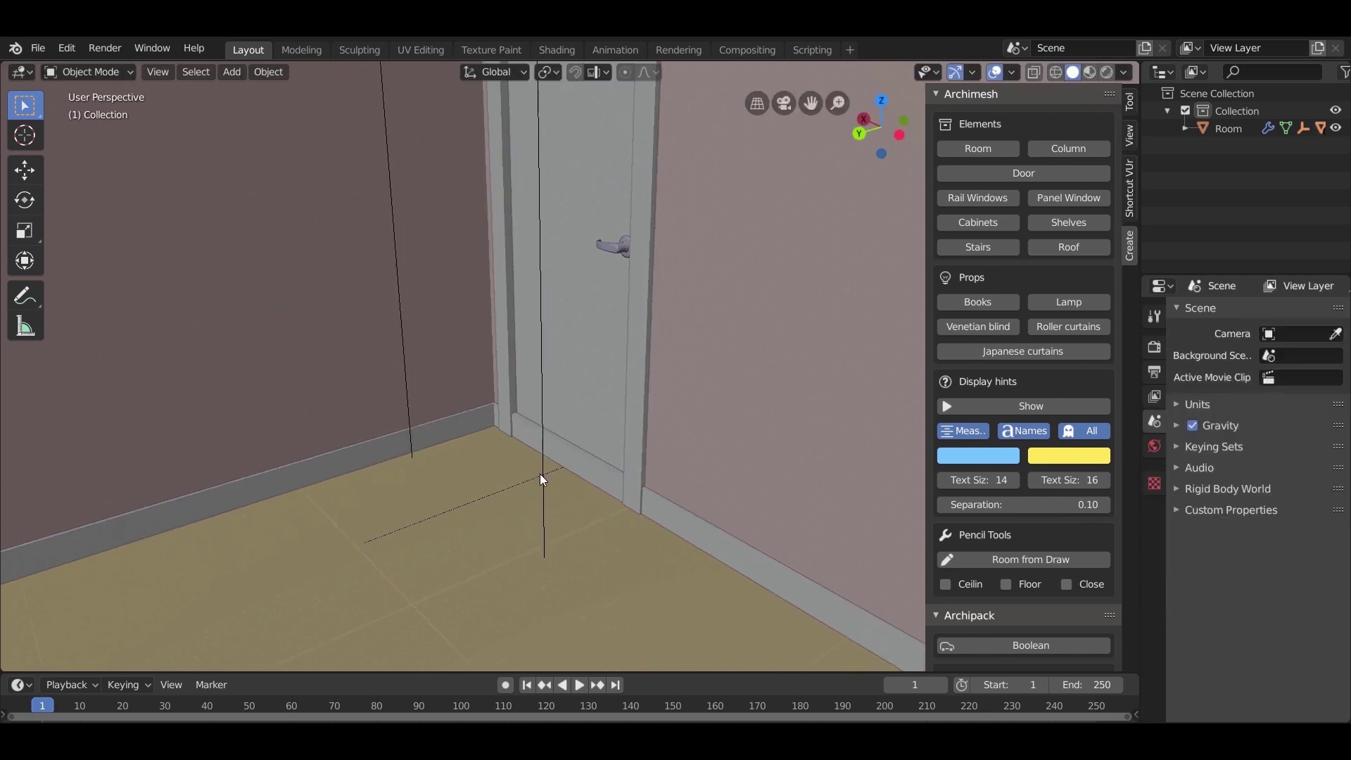
left_click(660, 520)
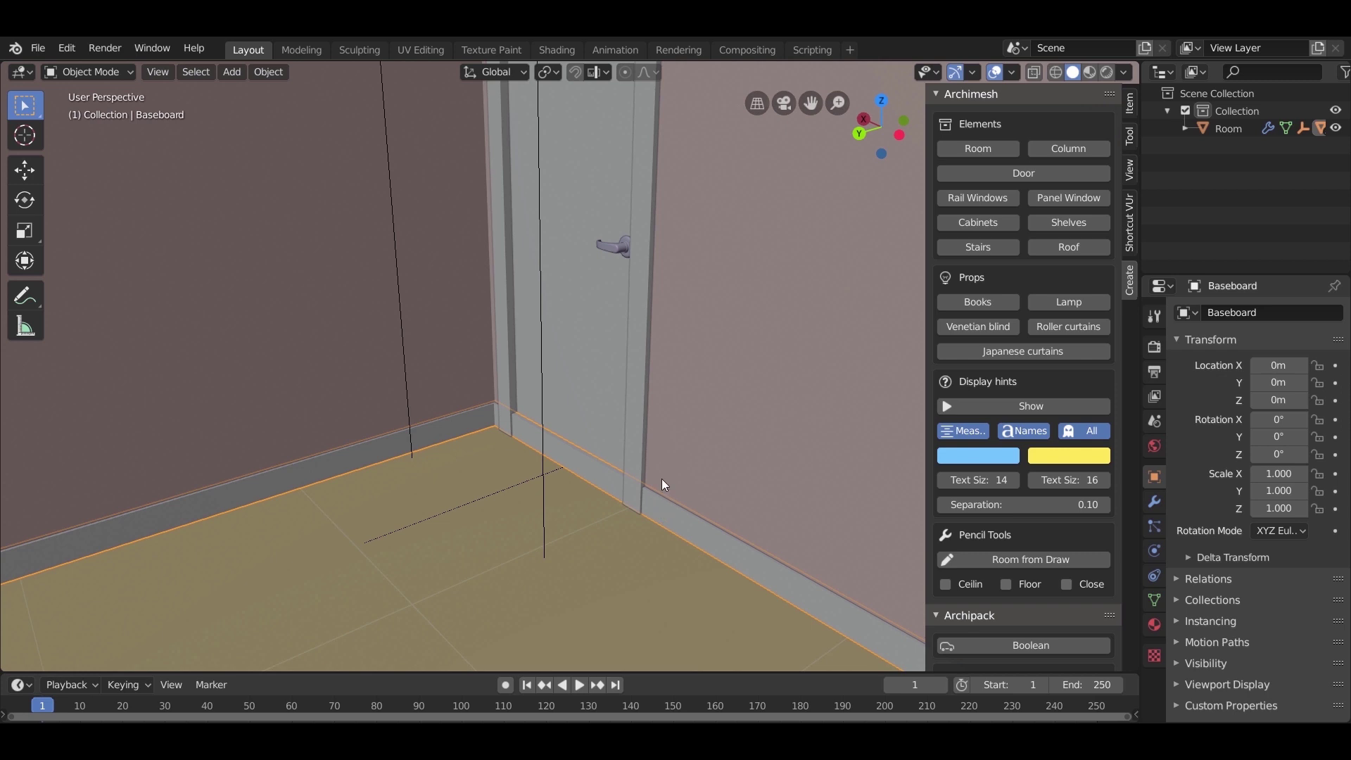
left_click(543, 499)
middle_click_drag(542, 501, 565, 524)
key("g")
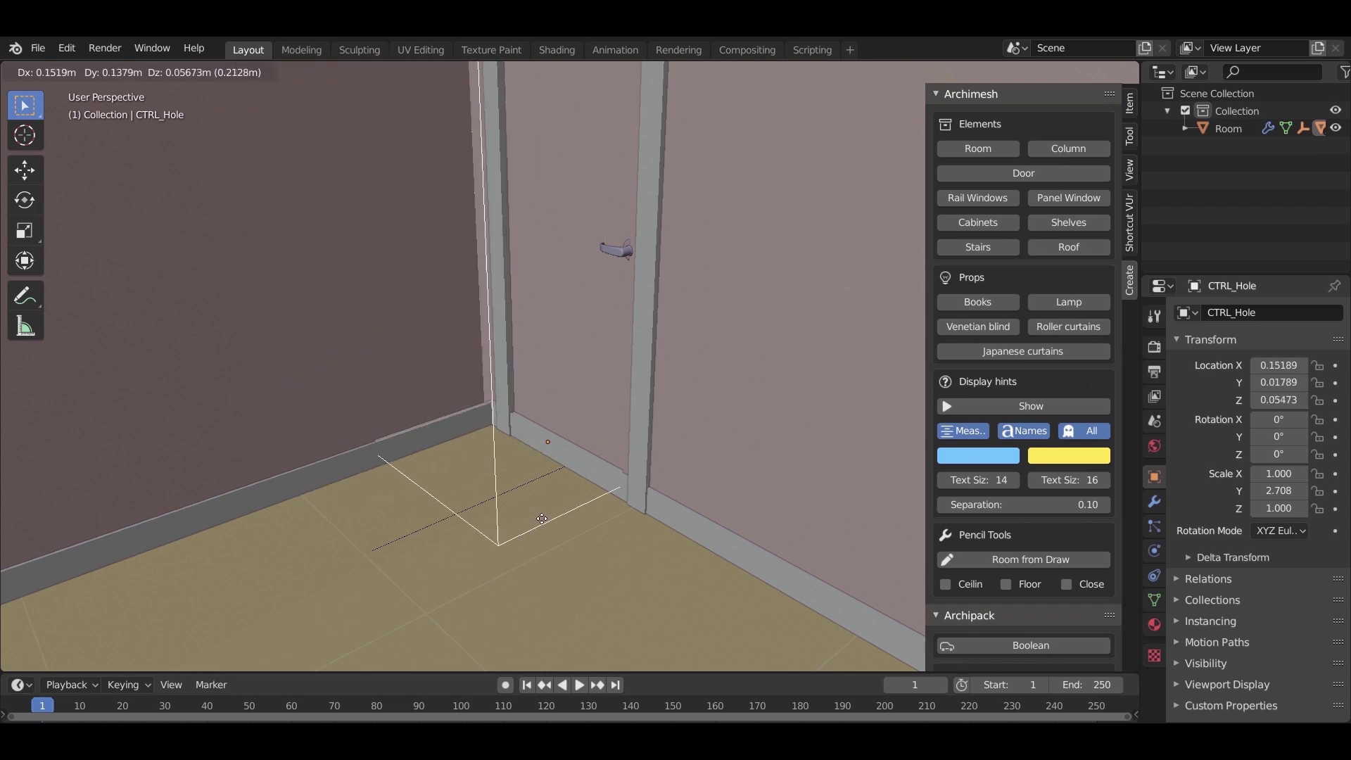
key("Escape")
Select the baseboard and assign the CTRL_Hole box as the object of its Boolean Difference modifier
middle_click_drag(561, 526, 588, 538)
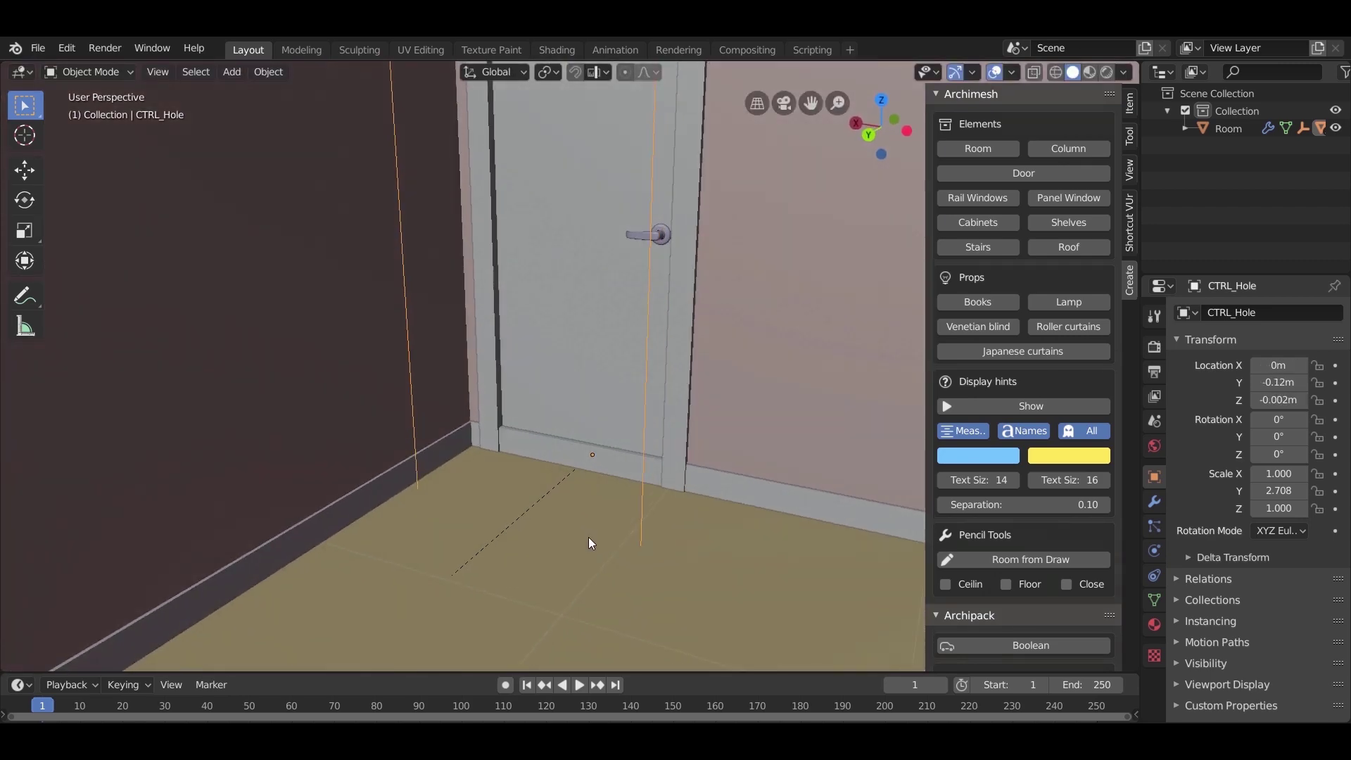
left_click(736, 487)
left_click(1154, 501)
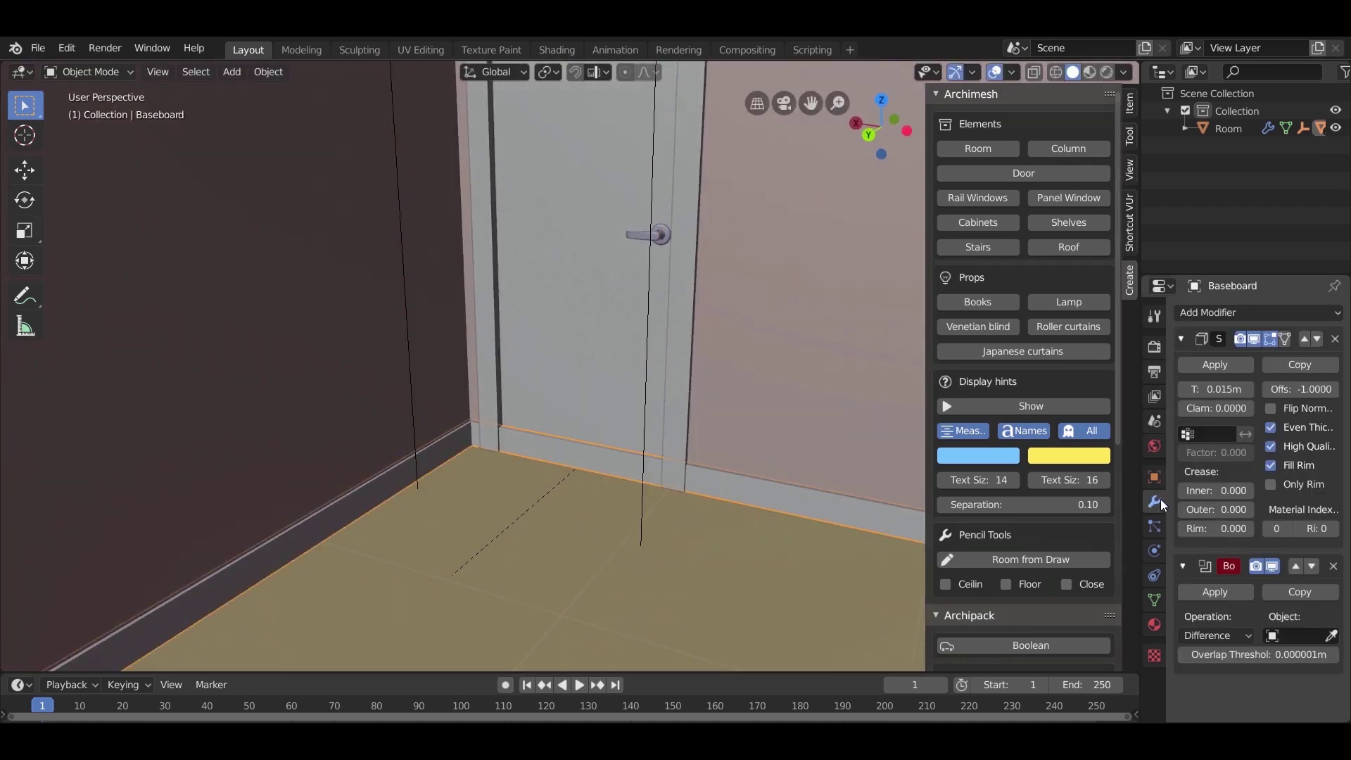
left_click(1181, 340)
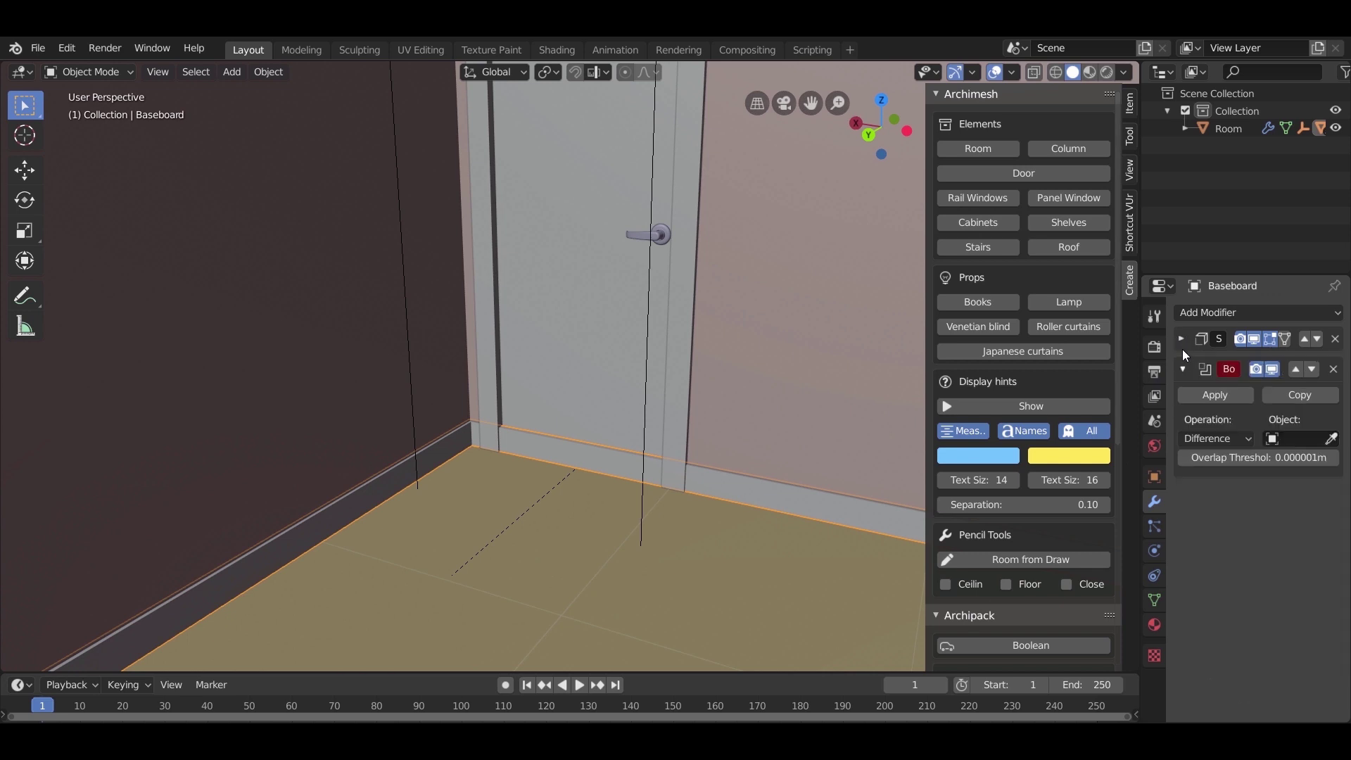
left_click(1331, 440)
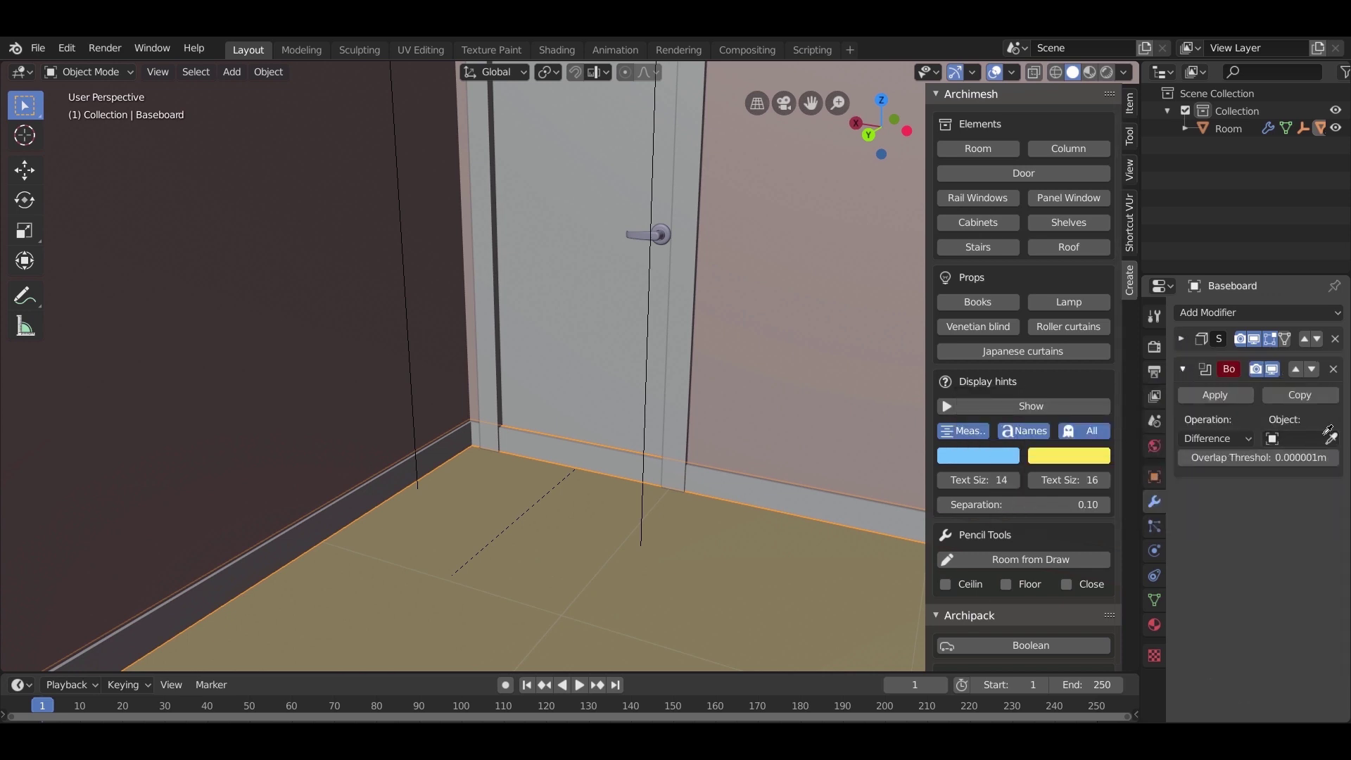
left_click(648, 466)
Move the Door object slightly along global Y at the threshold, and select the floor
middle_click_drag(676, 502, 614, 528)
scroll(614, 528, "up", 2)
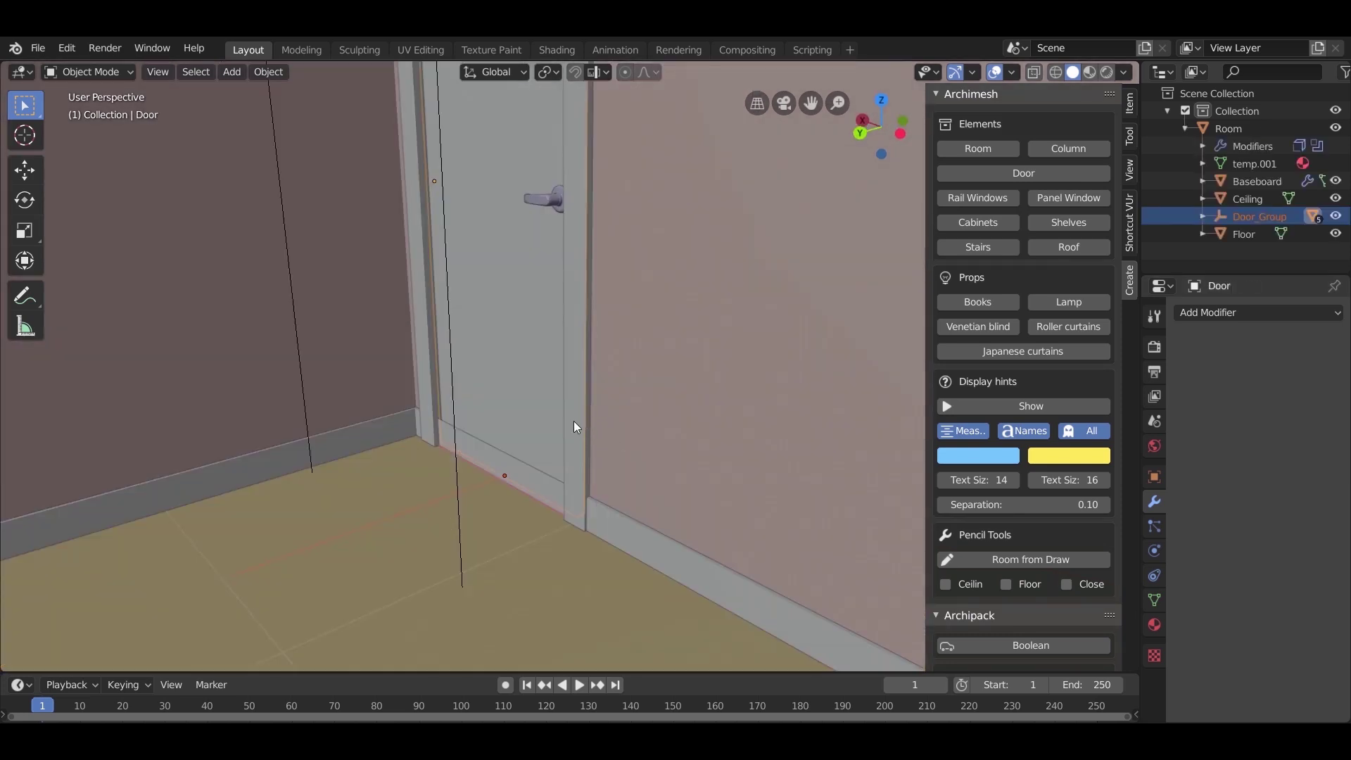
key("g")
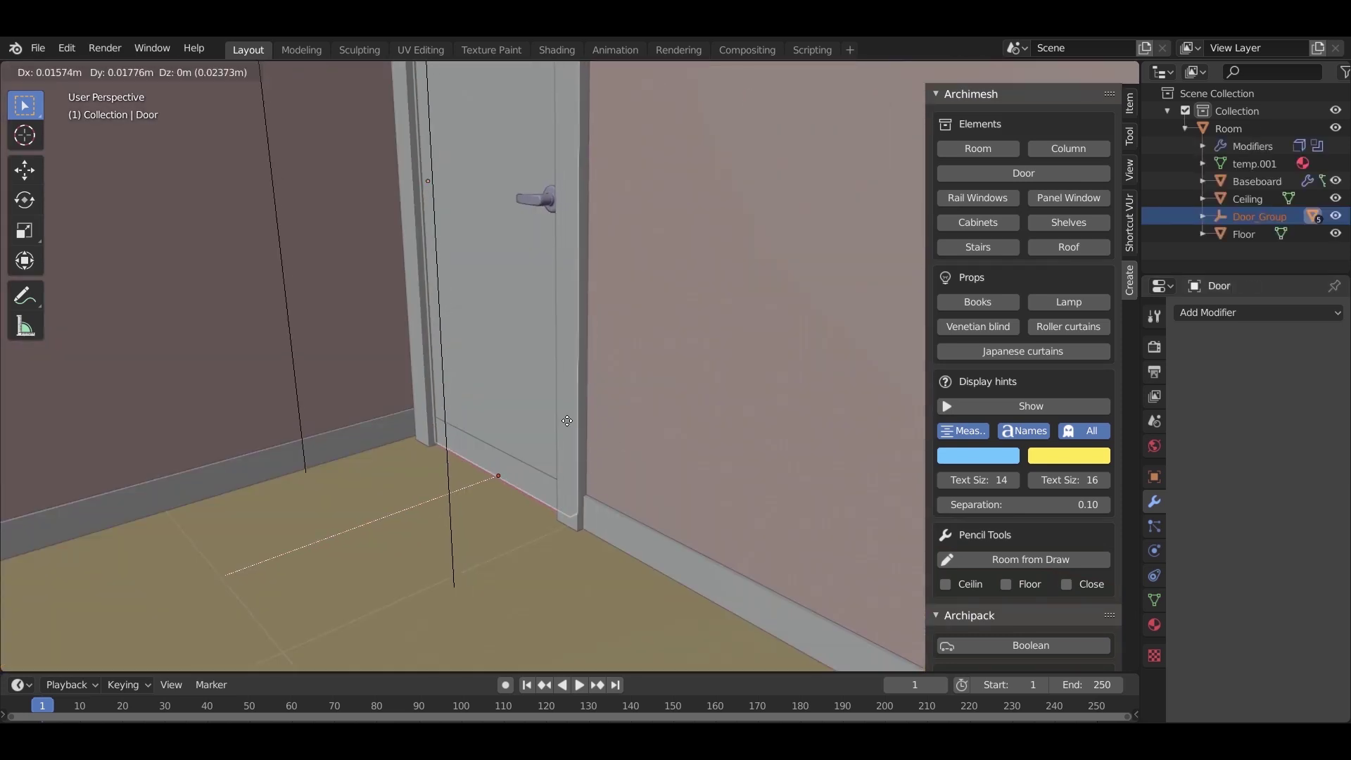
key("y")
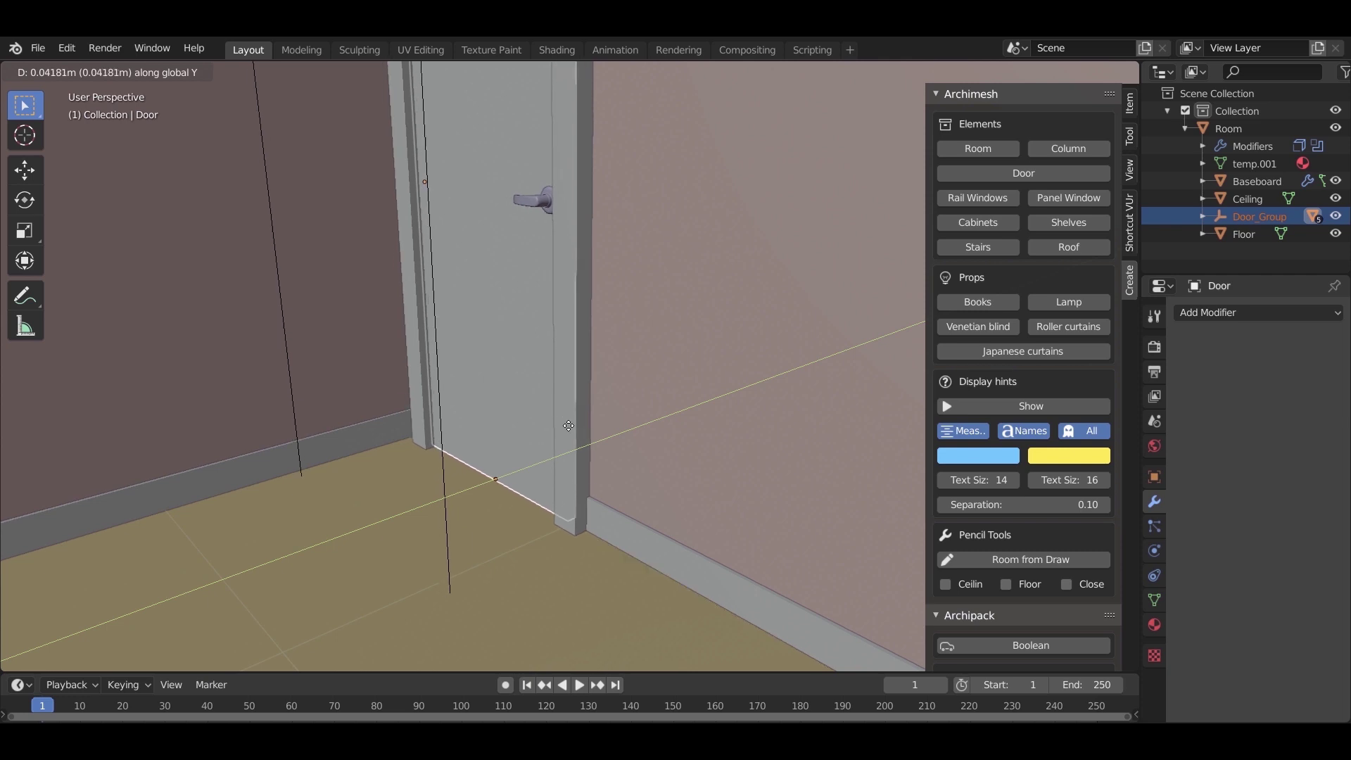
left_click(537, 438)
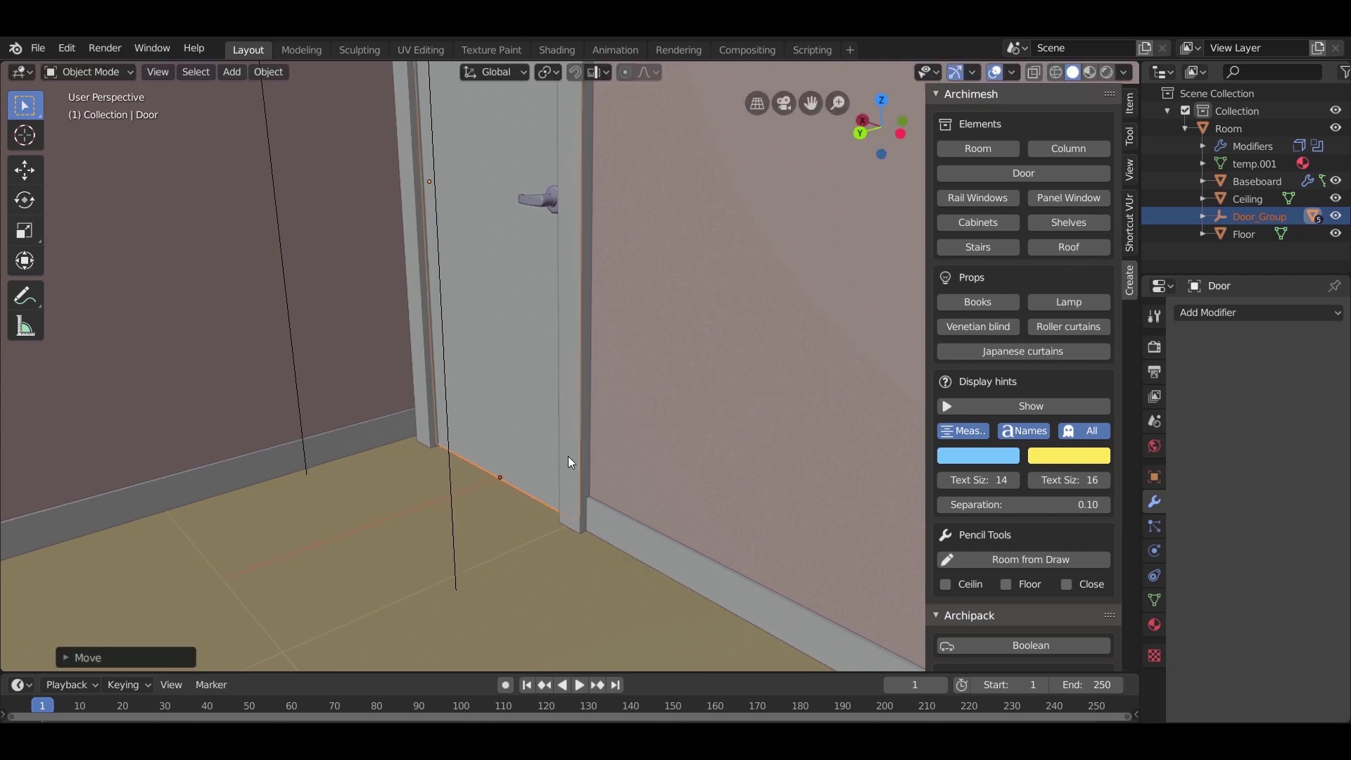
key("Tab")
key("Tab")
left_click(581, 581)
middle_click_drag(606, 582, 629, 535)
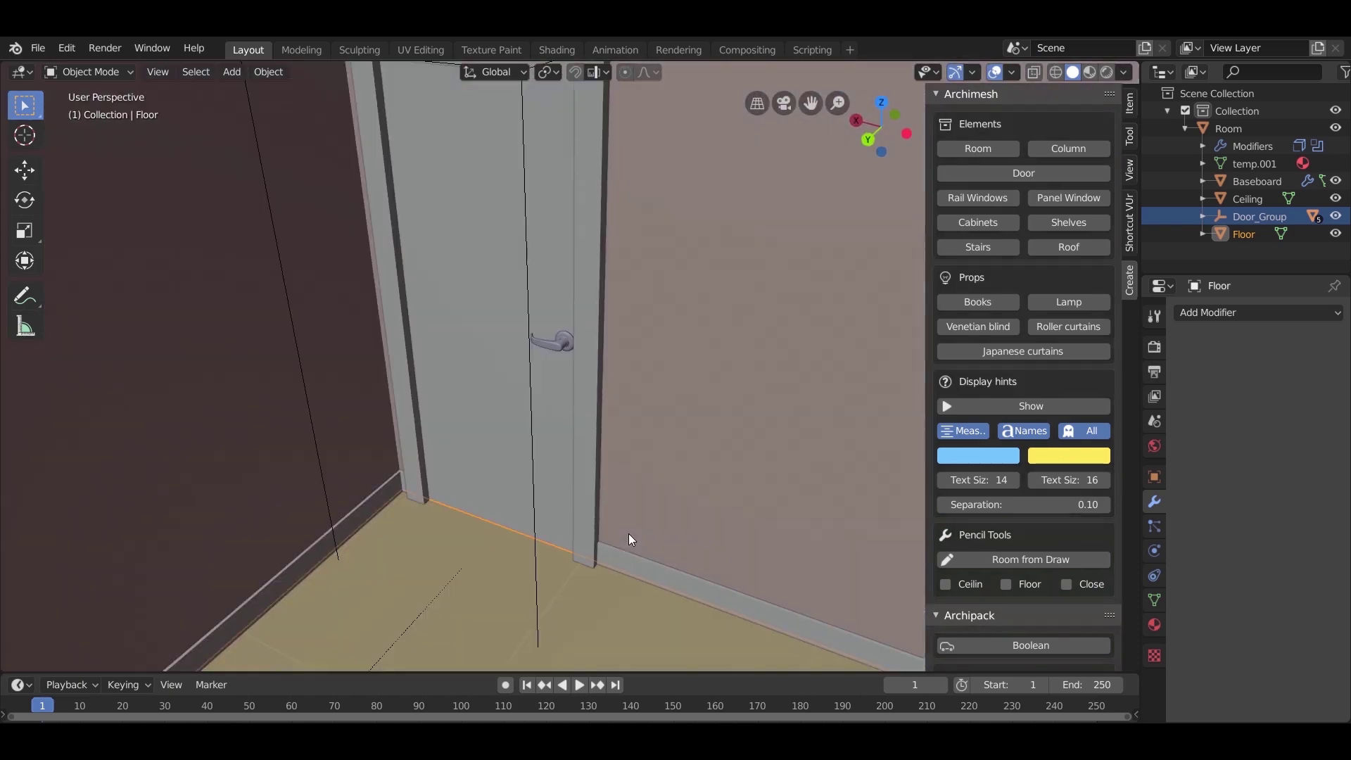
Inspect the baseboard's mesh in Edit Mode and apply its Solidify modifier back in Object Mode
middle_click_drag(571, 392, 188, 159, "shift")
scroll(437, 399, "up", 4)
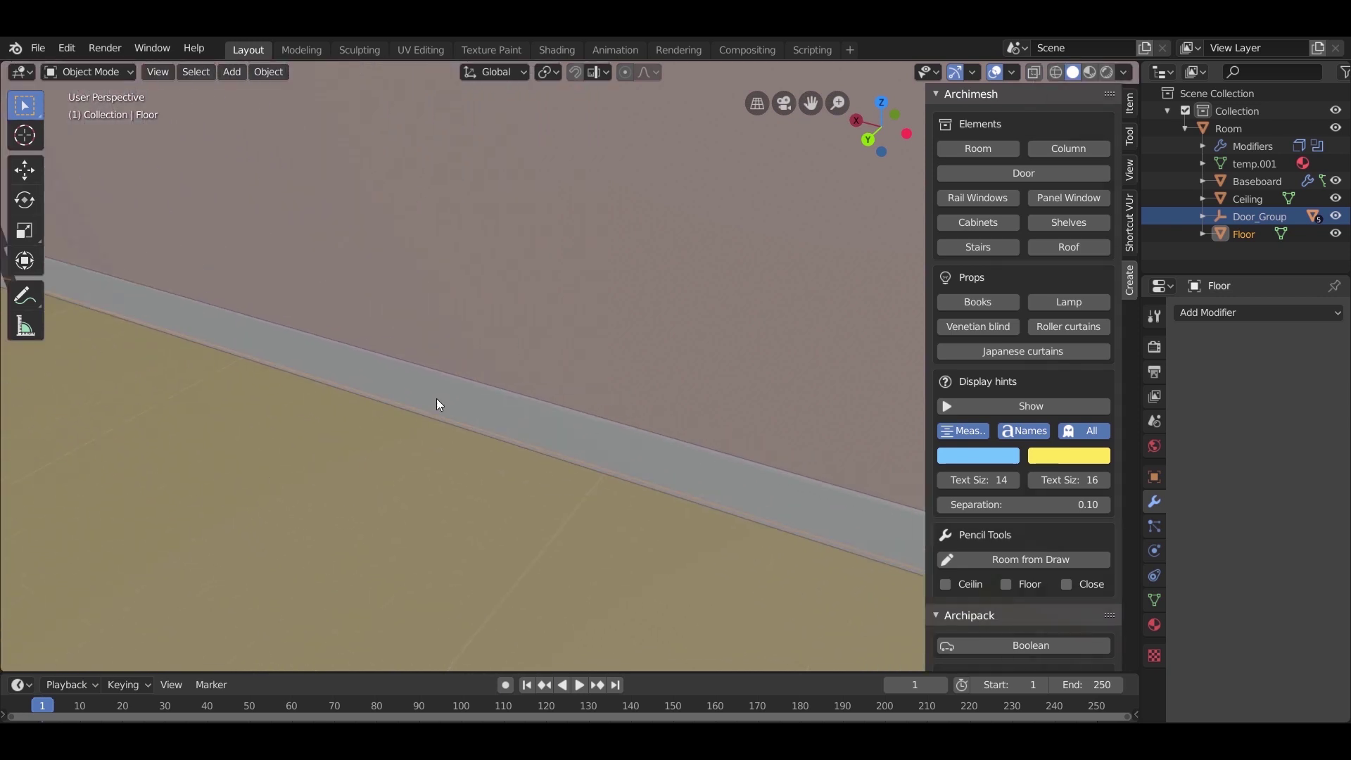
left_click(440, 409)
key("Tab")
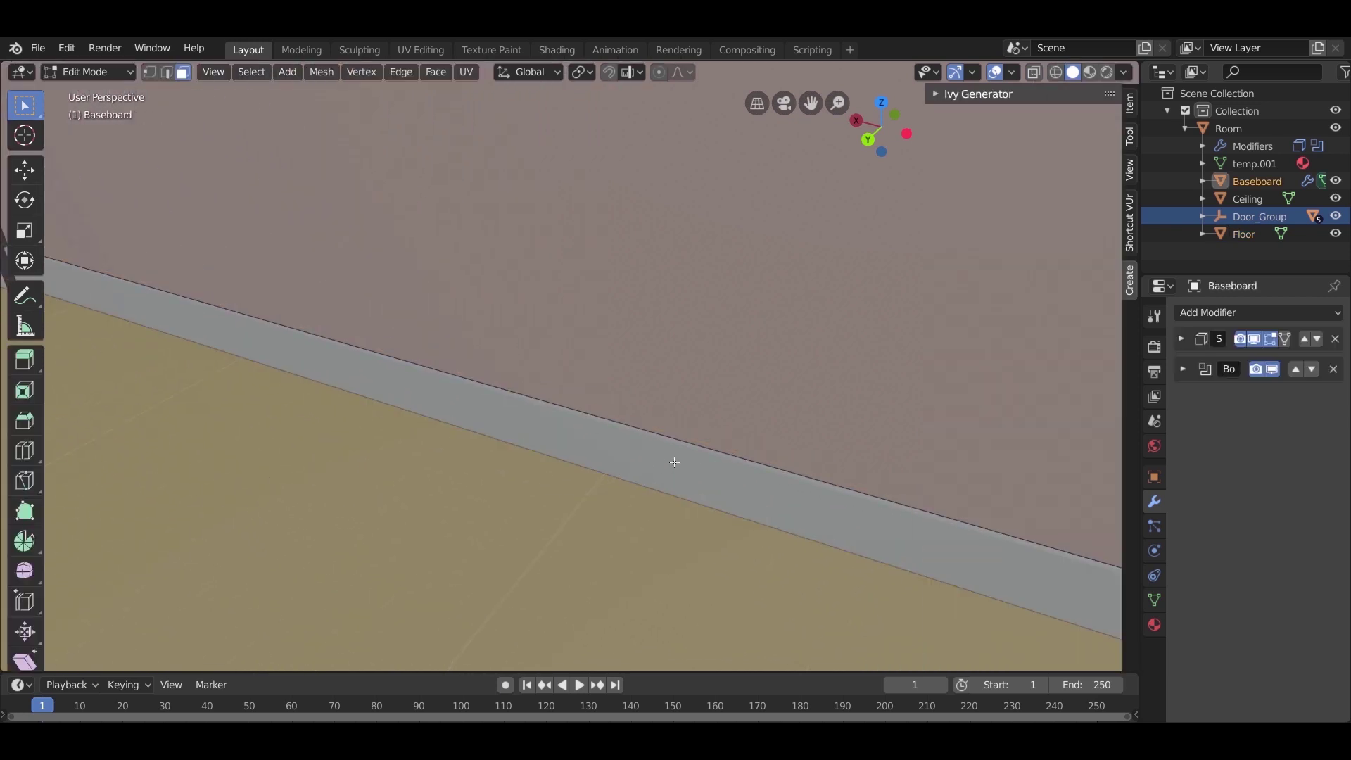
left_click(568, 415)
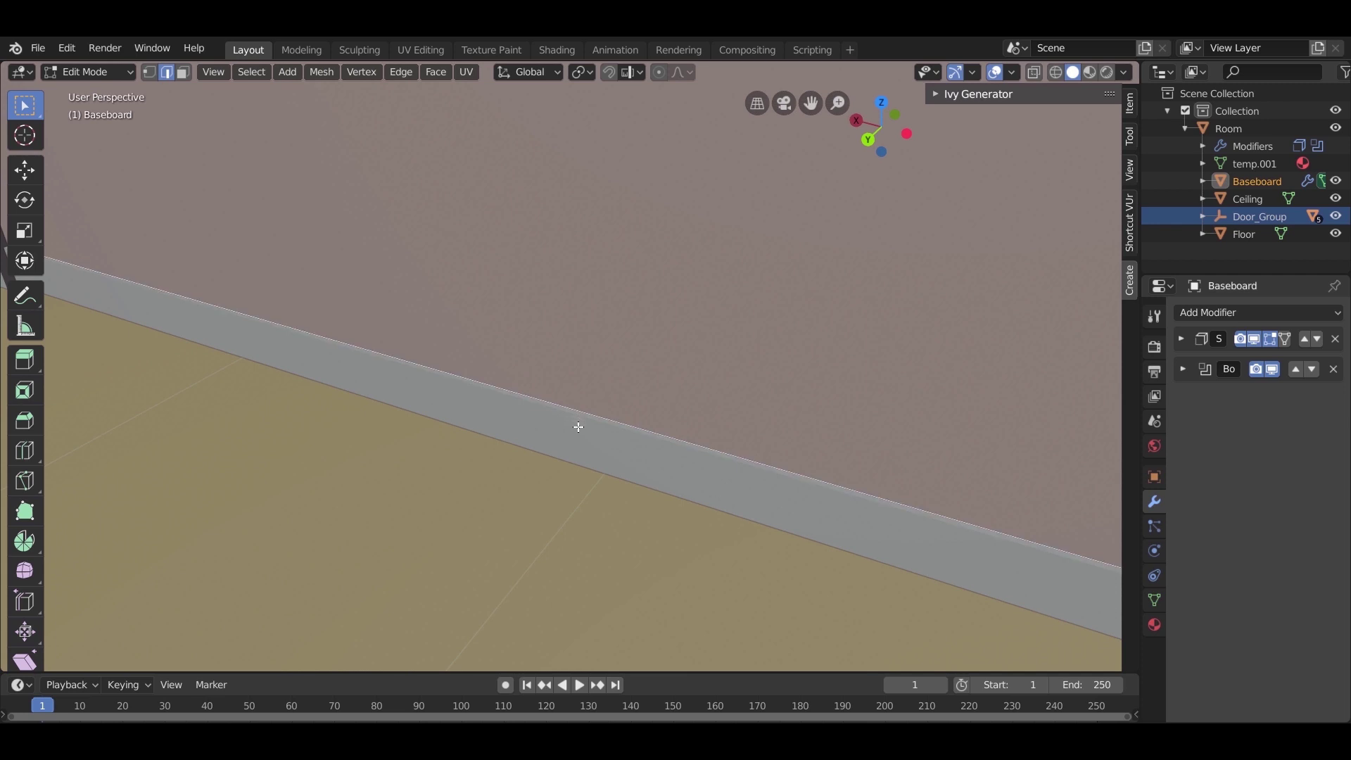
key("Tab")
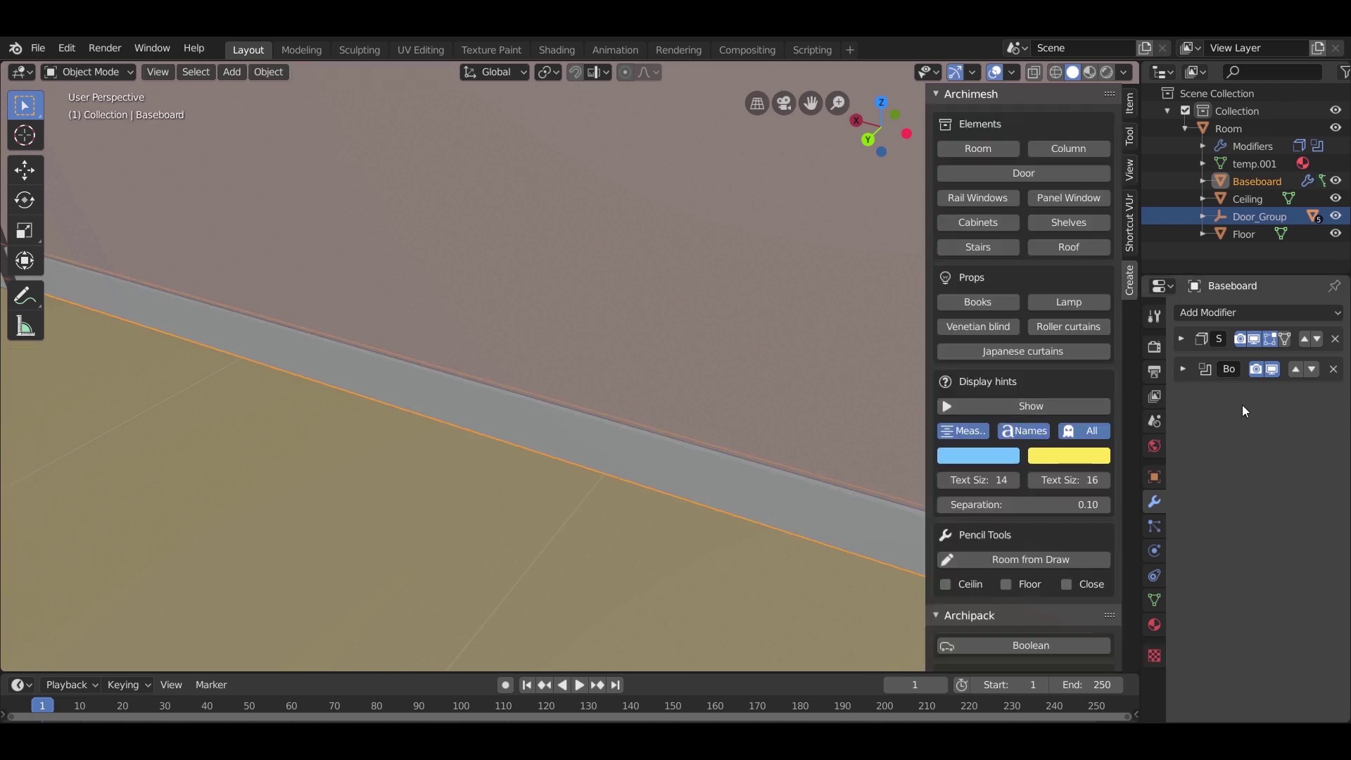
left_click(1179, 340)
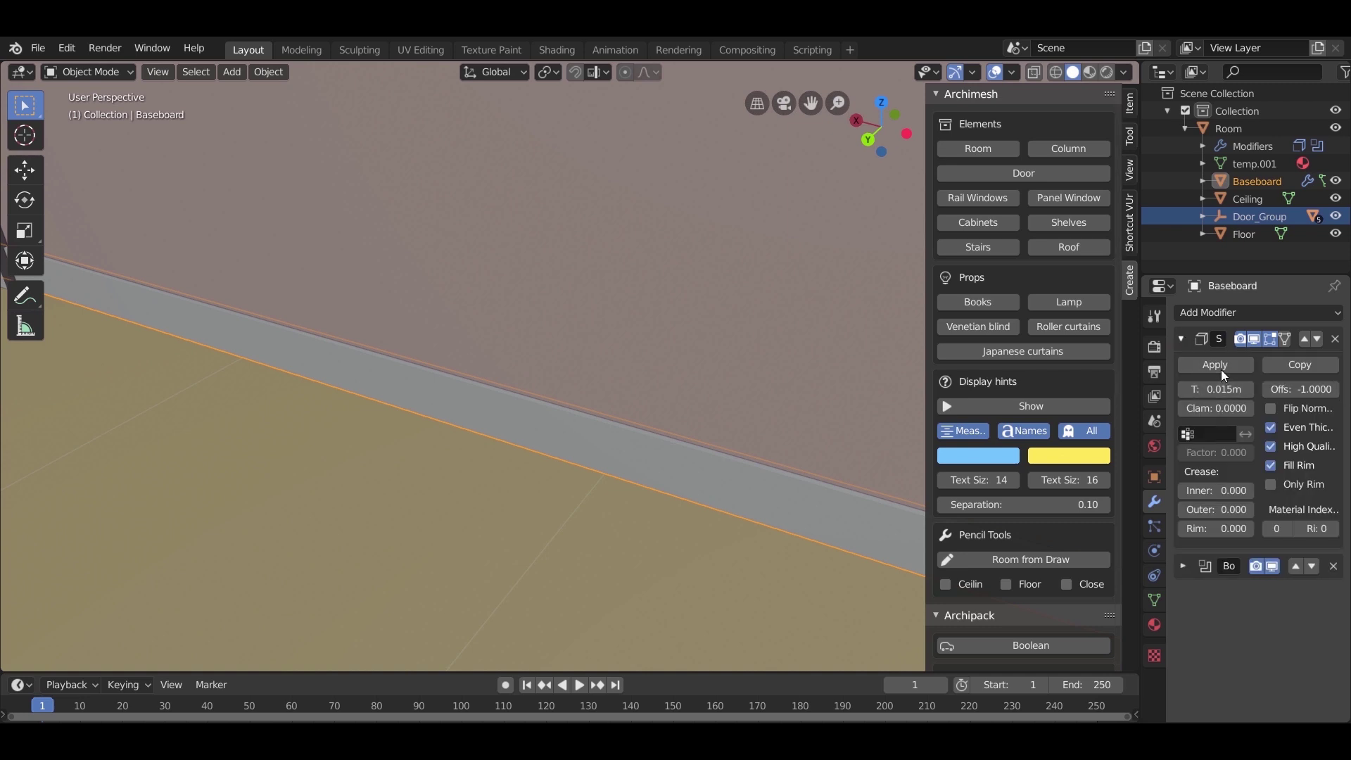
left_click(1222, 366)
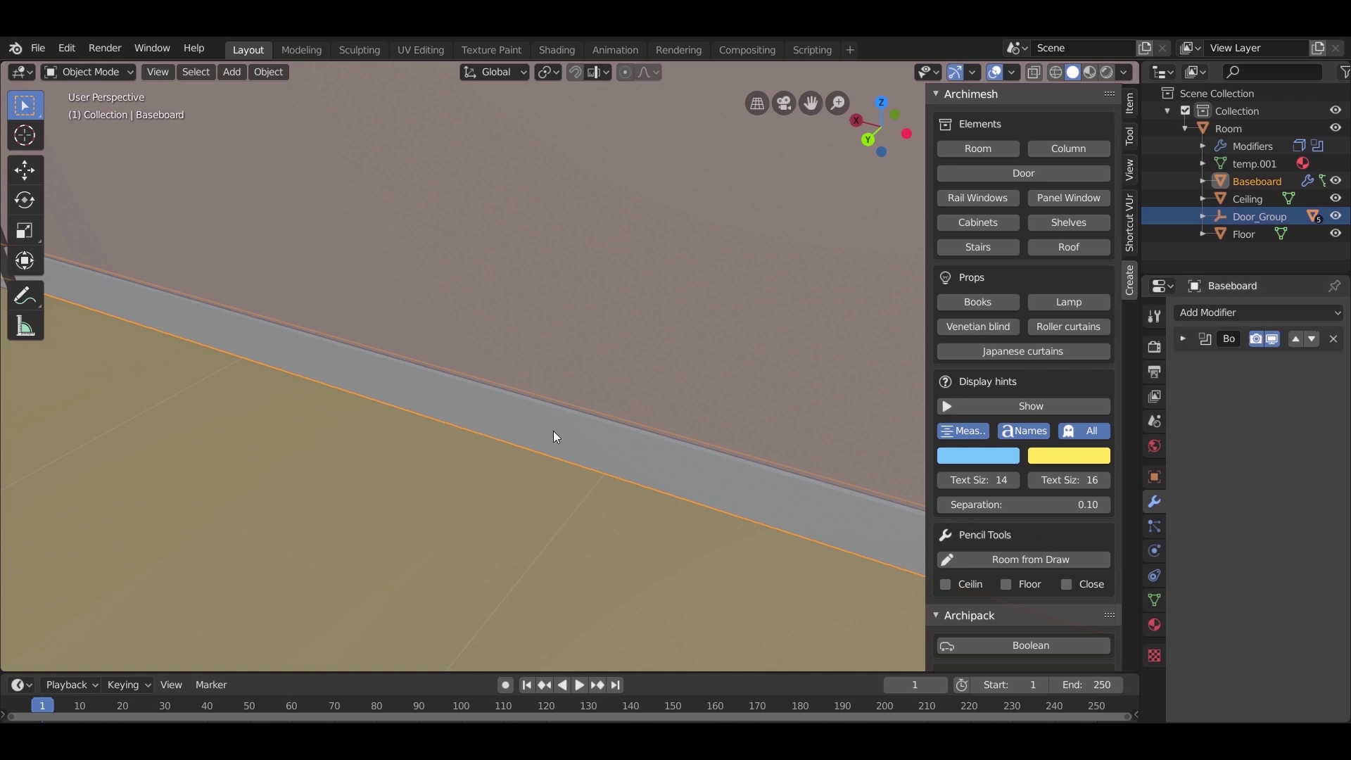
In Edit Mode, select the baseboard's upper front edges along the door wall and around the corner onto the adjoining wall
key("Tab")
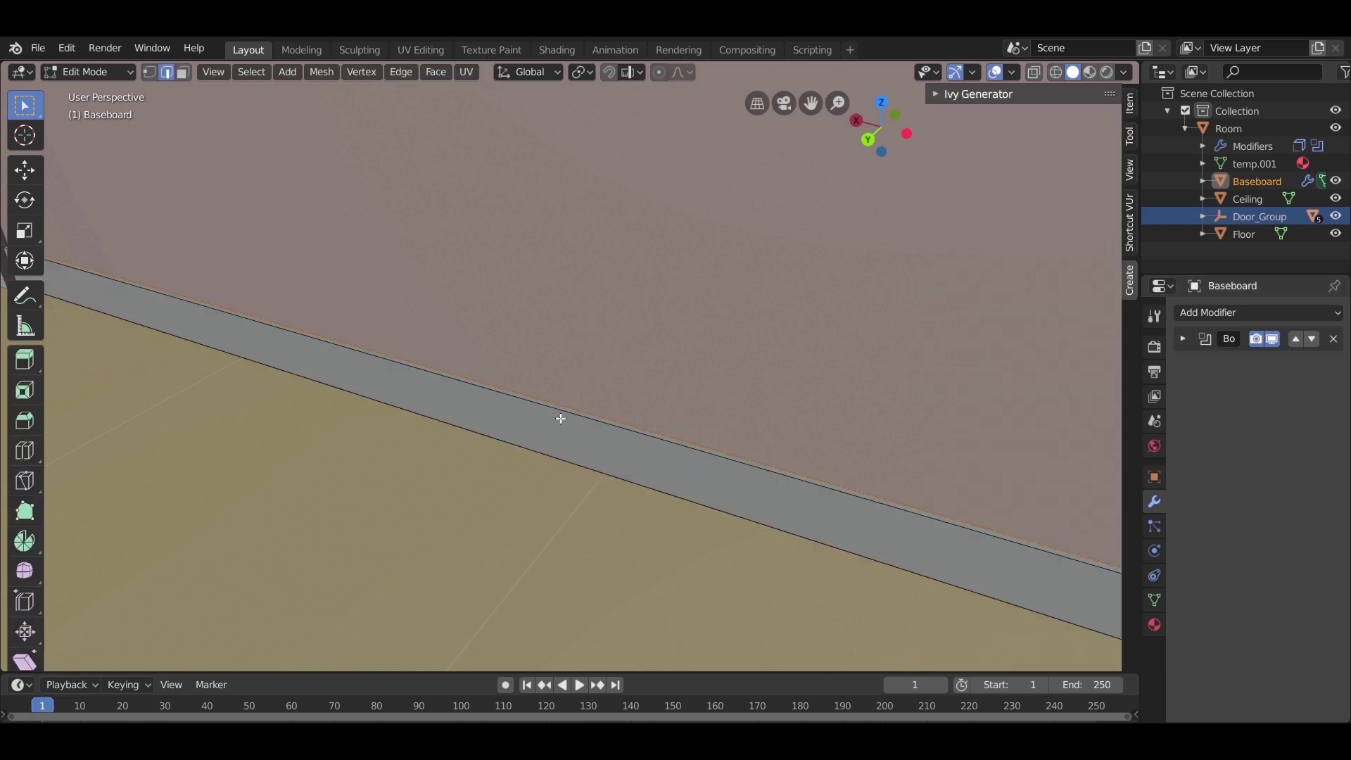
left_click(639, 439)
scroll(618, 473, "down", 2)
middle_click_drag(714, 575, 724, 576)
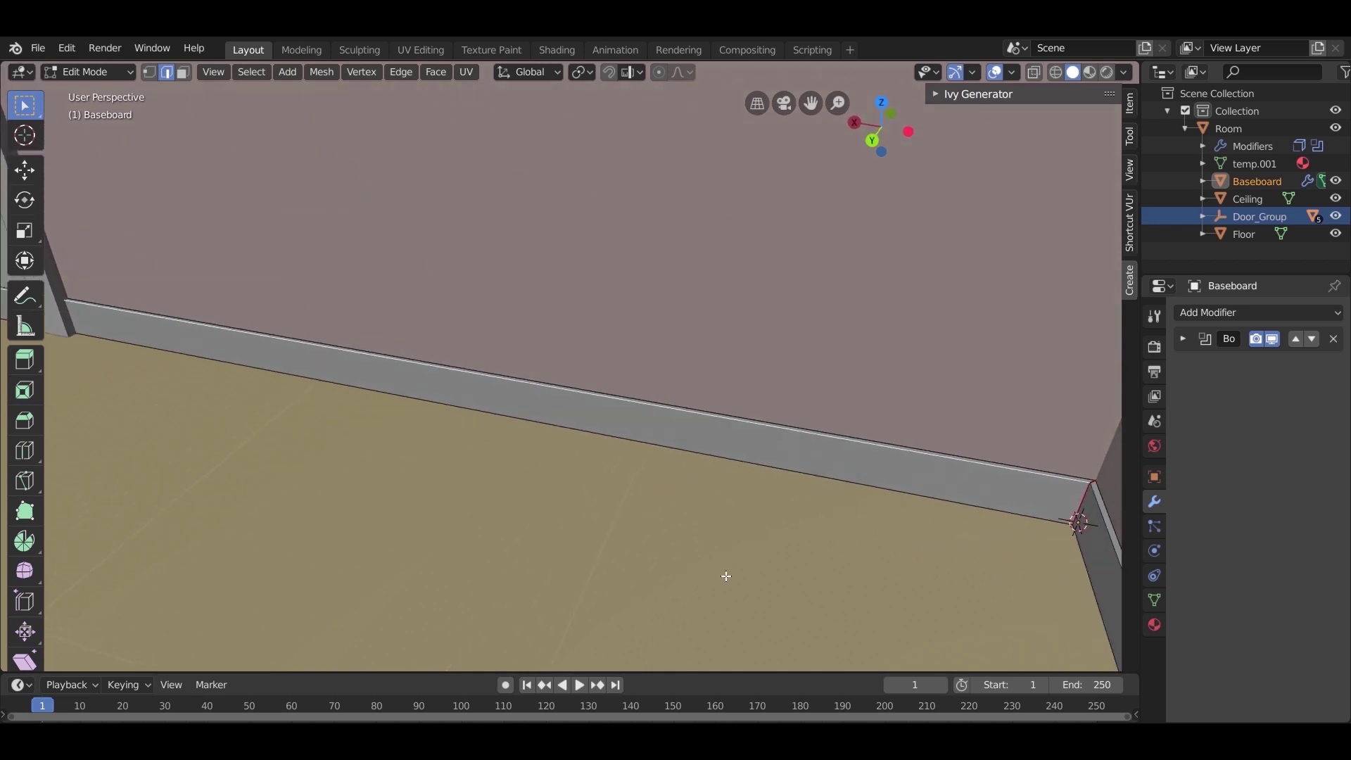
middle_click_drag(934, 627, 778, 555, "shift")
left_click(950, 524, "ctrl")
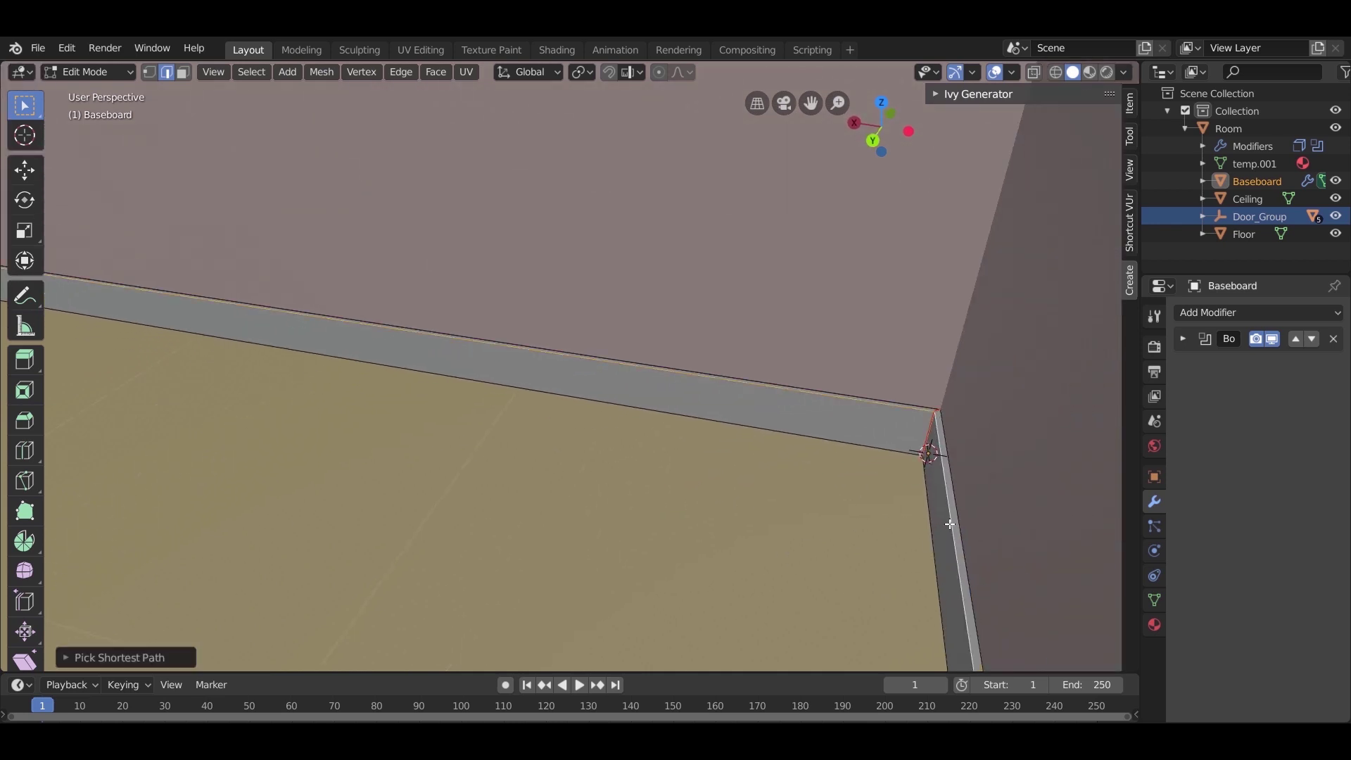
left_click(872, 404)
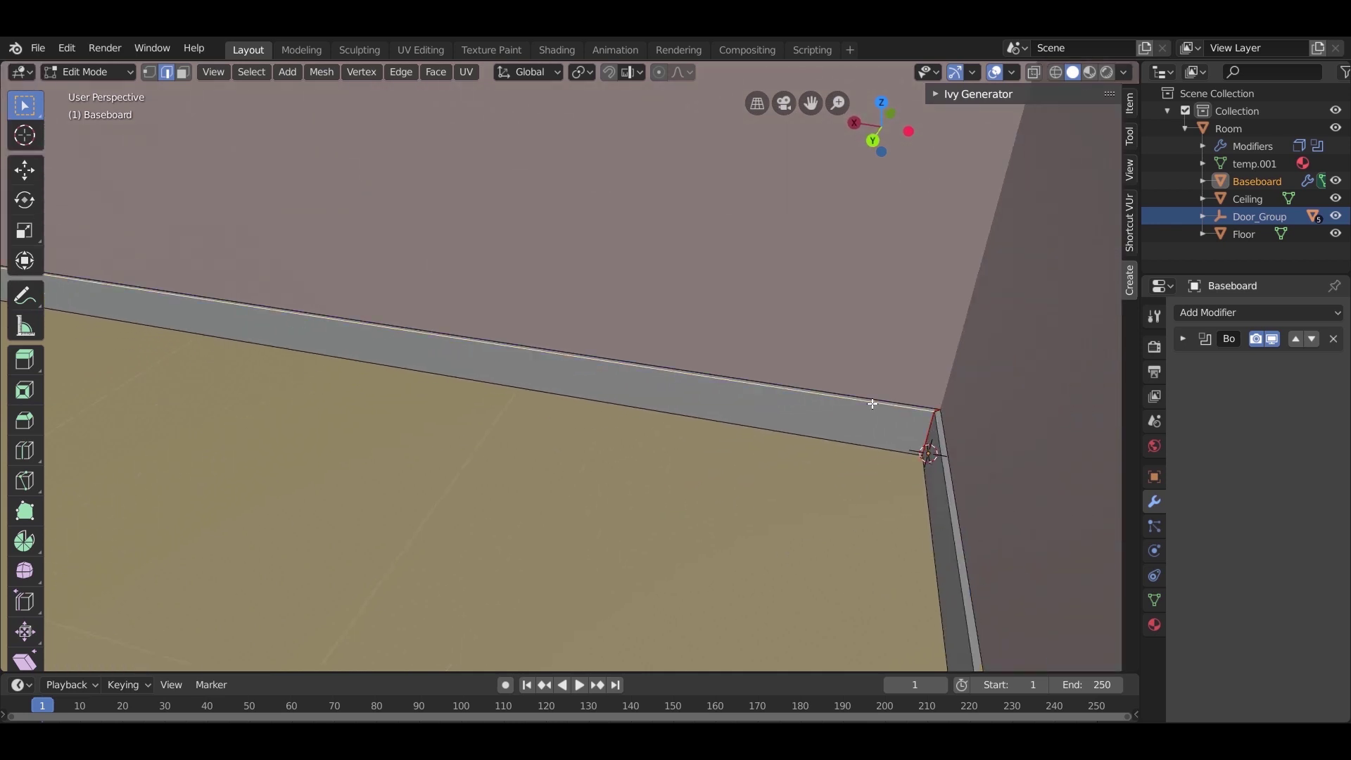
left_click(943, 491, "ctrl")
Bevel the baseboard's selected upper front edges with several segments for a rounded profile, and return to Object Mode
middle_click_drag(943, 490, 710, 563)
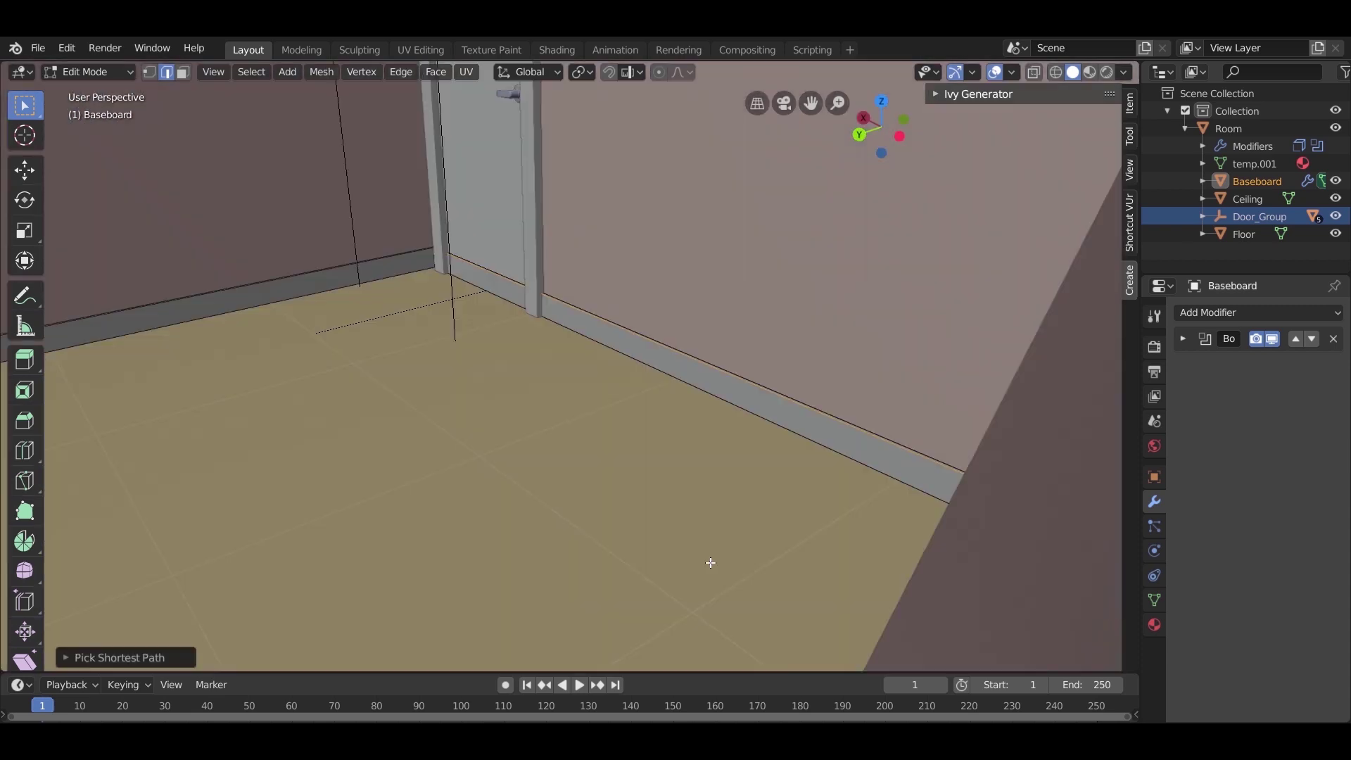
middle_click_drag(481, 321, 619, 395, "shift")
scroll(619, 395, "up", 2)
middle_click_drag(515, 377, 941, 445, "shift")
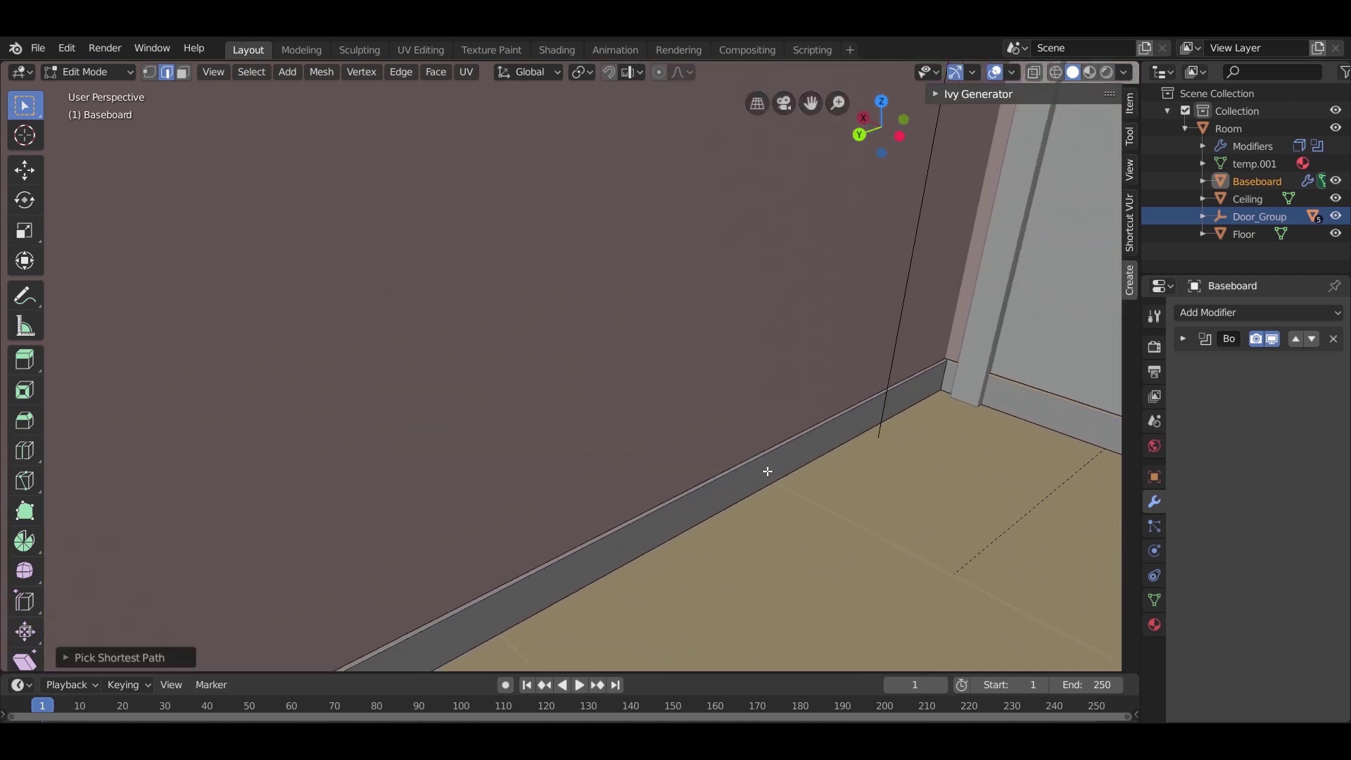
middle_click_drag(748, 534, 1089, 540)
middle_click_drag(711, 410, 608, 370)
scroll(608, 370, "down", 2)
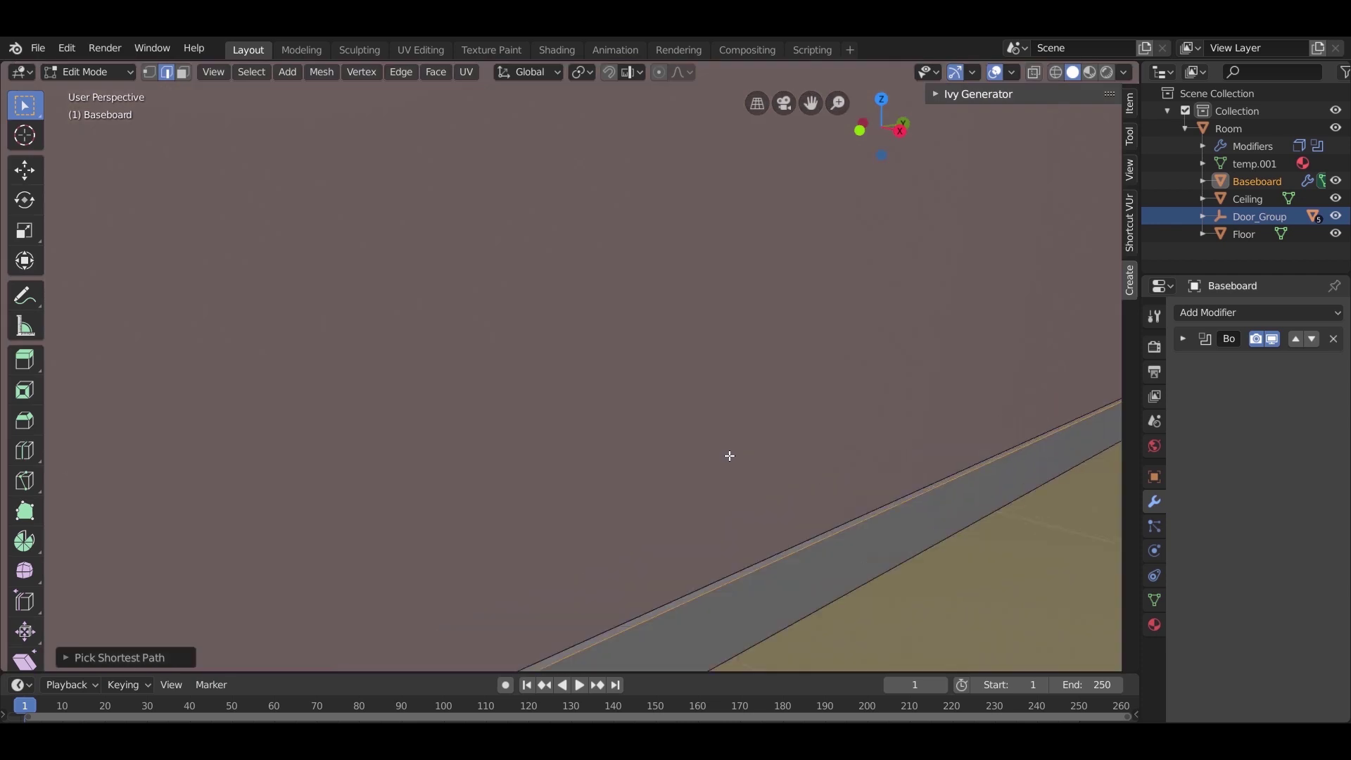
scroll(833, 470, "down", 3)
middle_click_drag(826, 506, 859, 514)
scroll(860, 515, "down", 4)
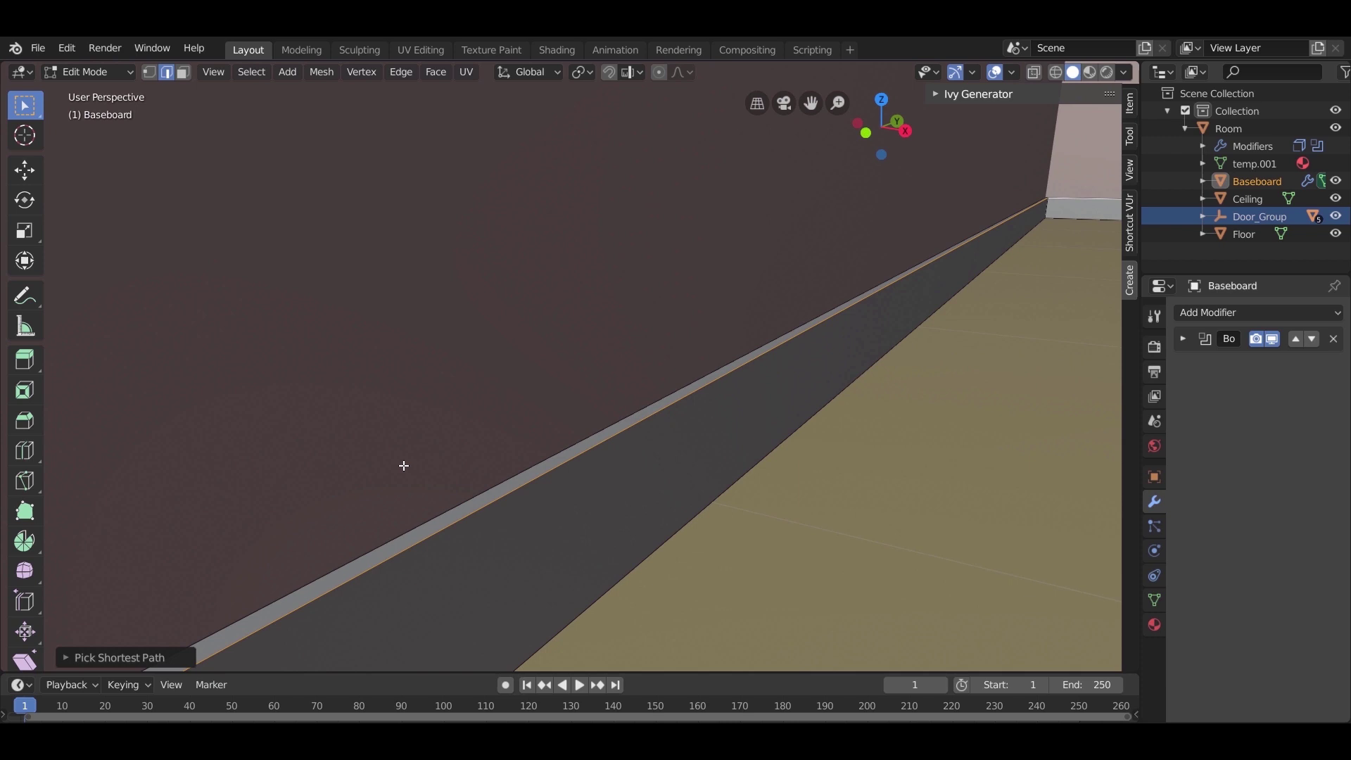
left_click(24, 420)
mouse_move(465, 520)
left_mouse_down()
mouse_move(447, 534)
mouse_move(458, 540)
left_mouse_up()
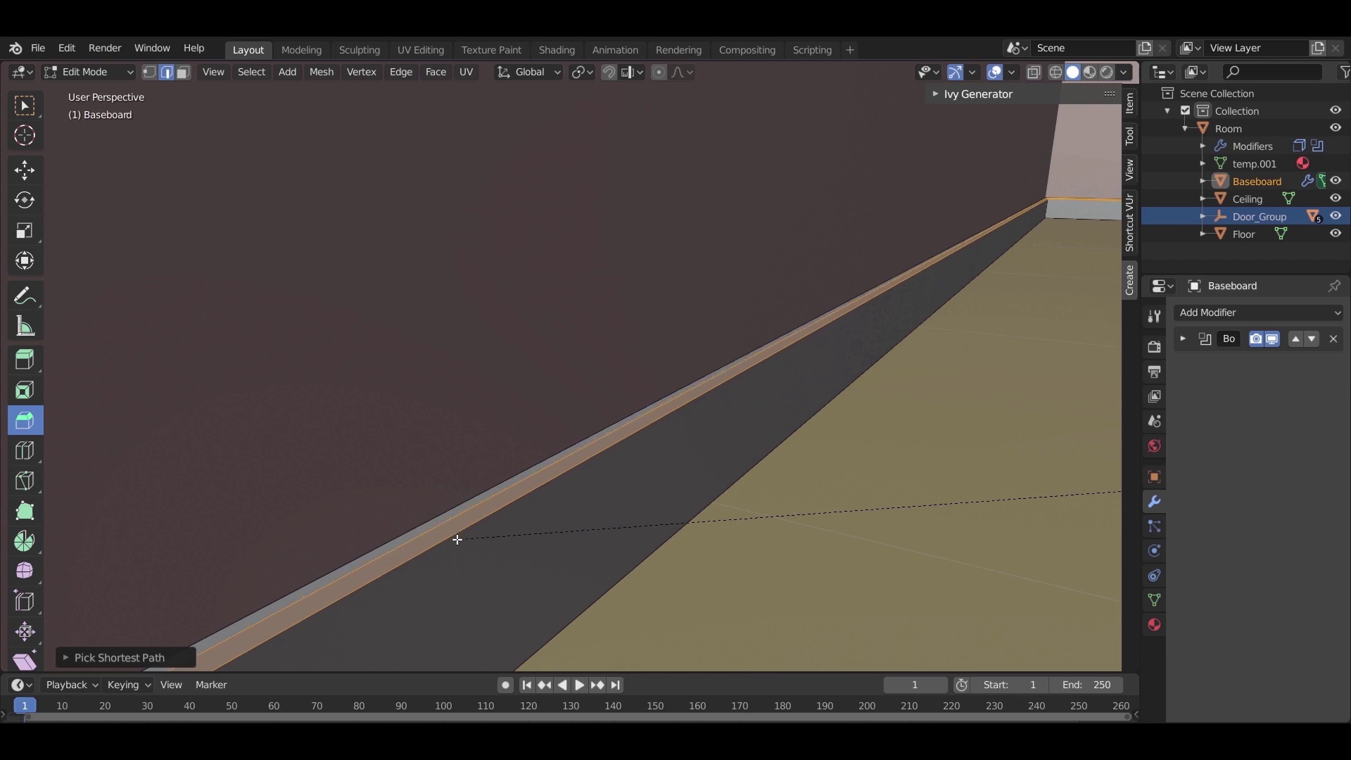
scroll(457, 539, "up", 3)
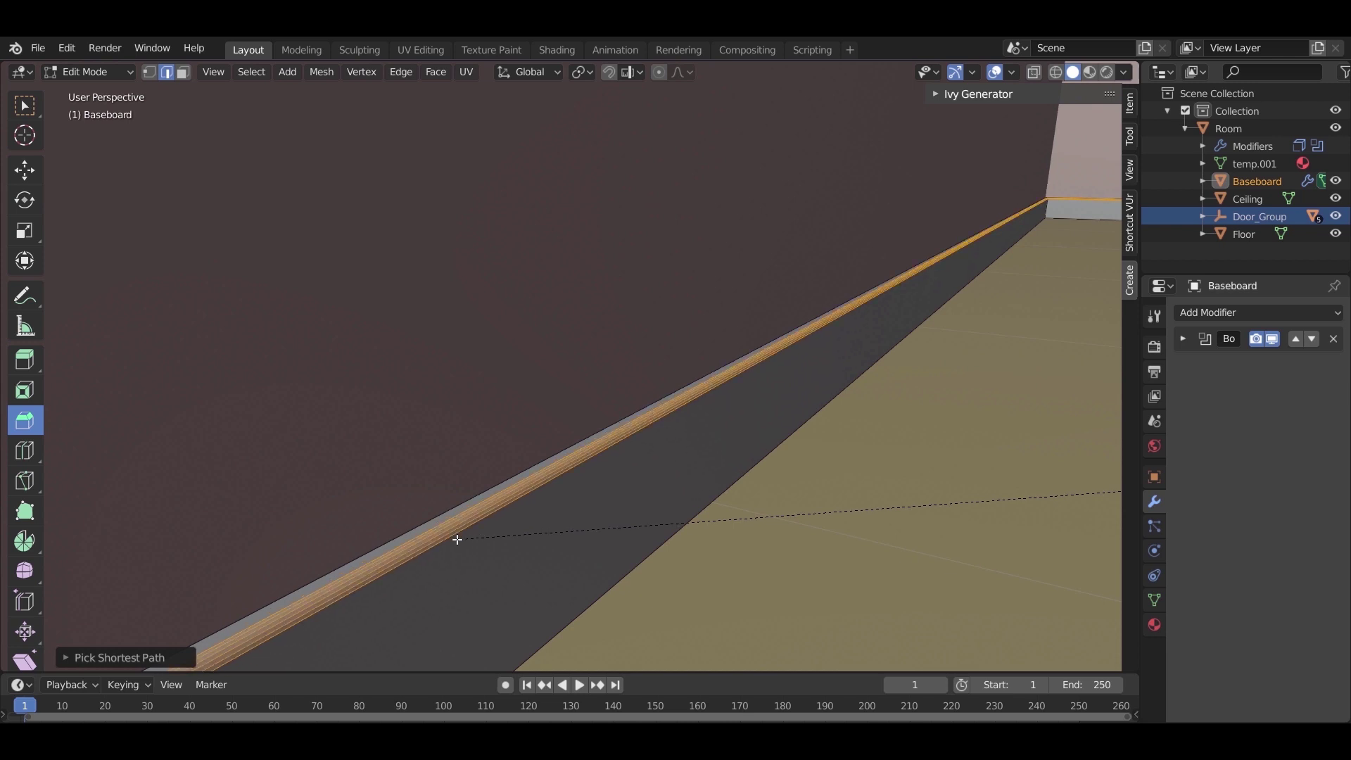
left_click(458, 539)
key("Tab")
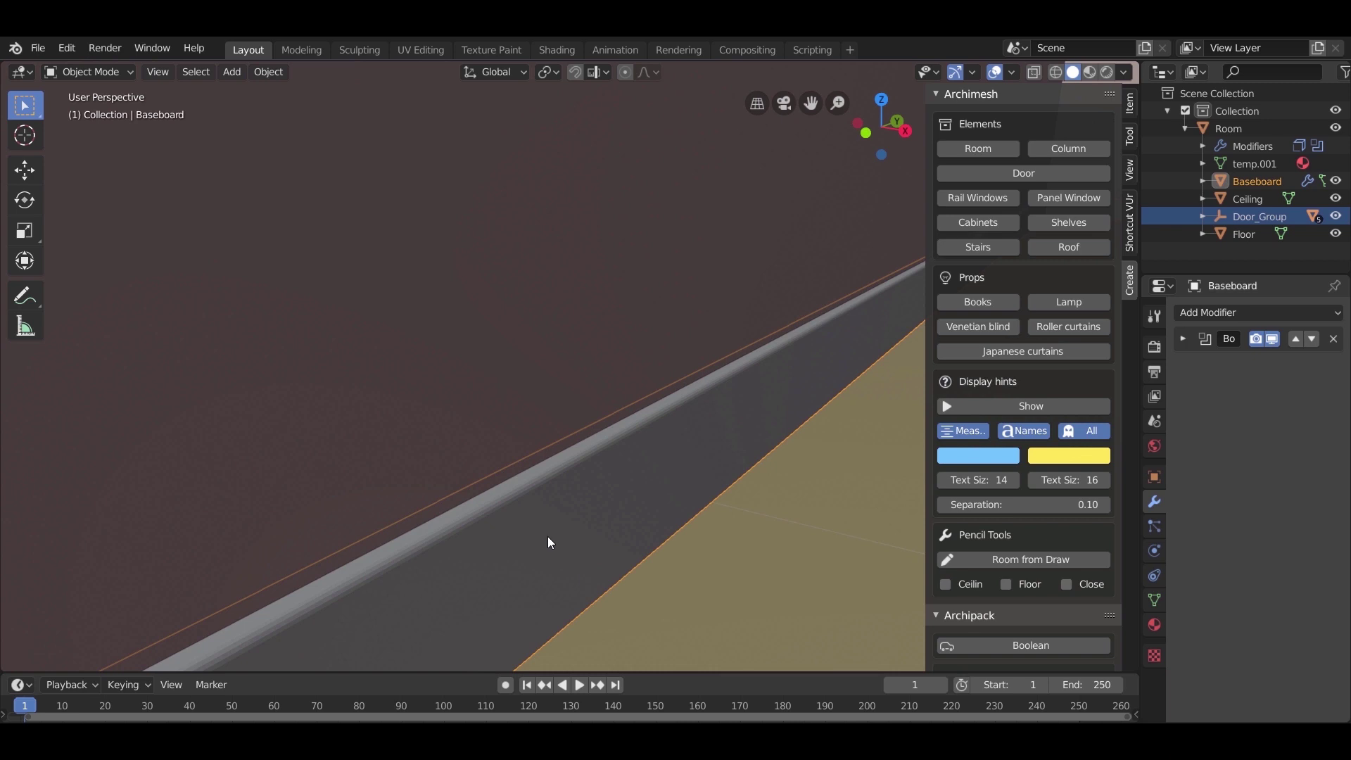
Select the DoorFrame object, enter Edit Mode near its upper corner and deselect all of its geometry
middle_click_drag(547, 536, 1109, 623)
scroll(635, 402, "down", 5)
middle_click_drag(502, 496, 366, 349)
left_click(213, 345)
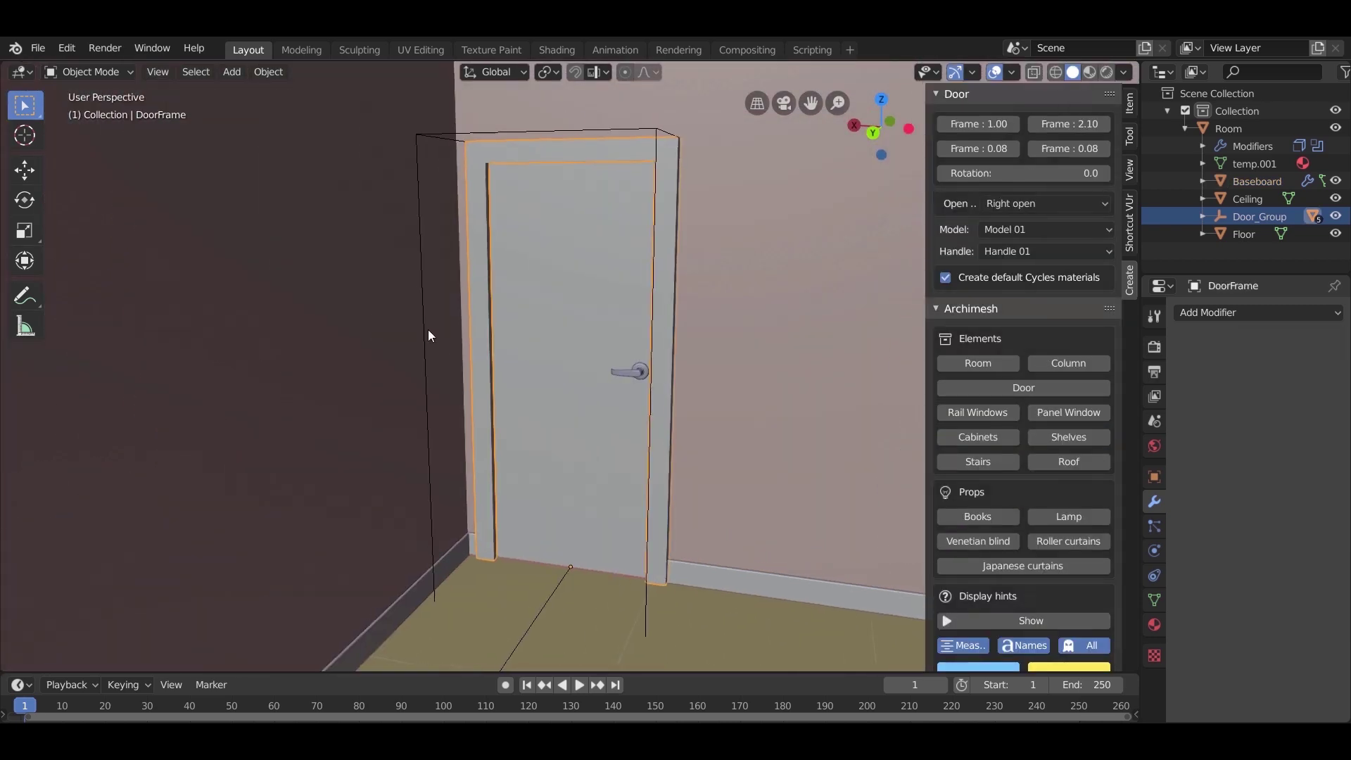
scroll(626, 184, "up", 4)
middle_click_drag(629, 259, 410, 570, "shift")
scroll(472, 287, "up", 1)
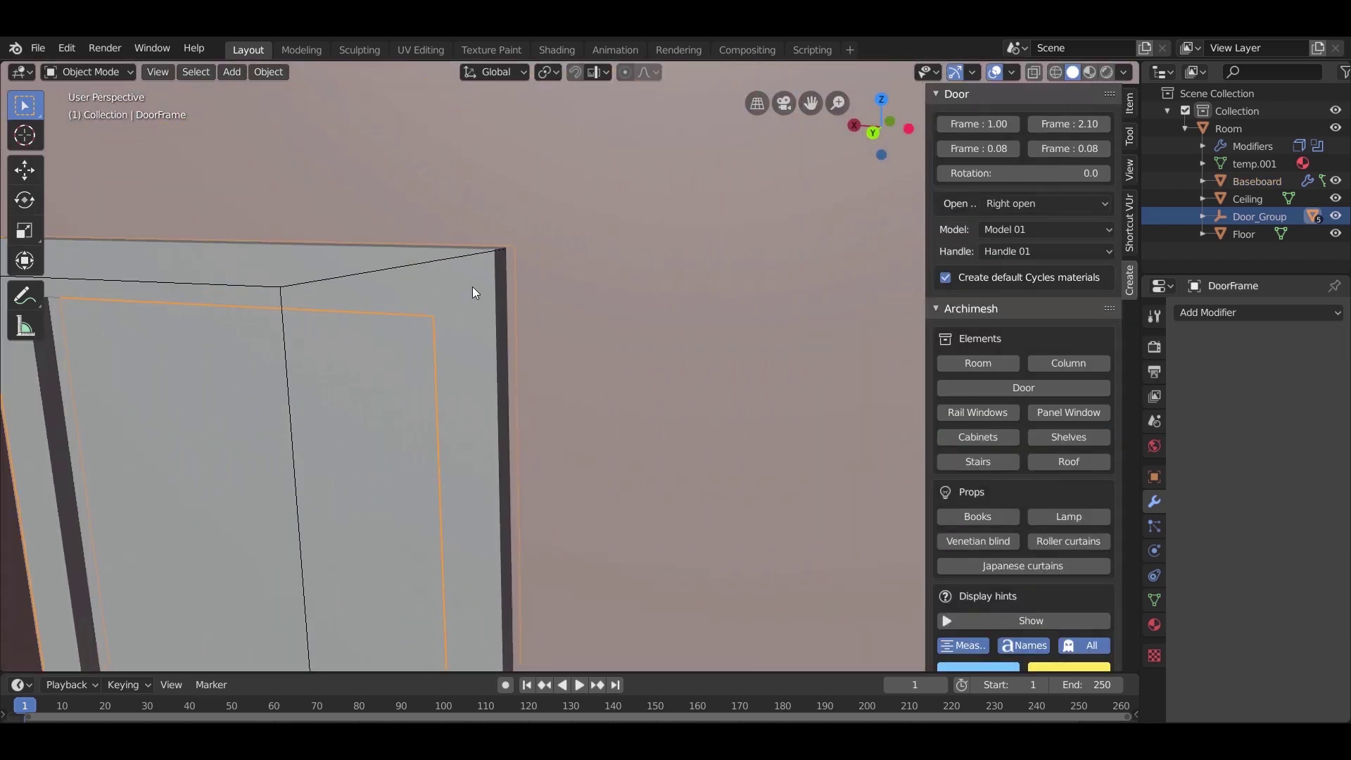
key("Tab")
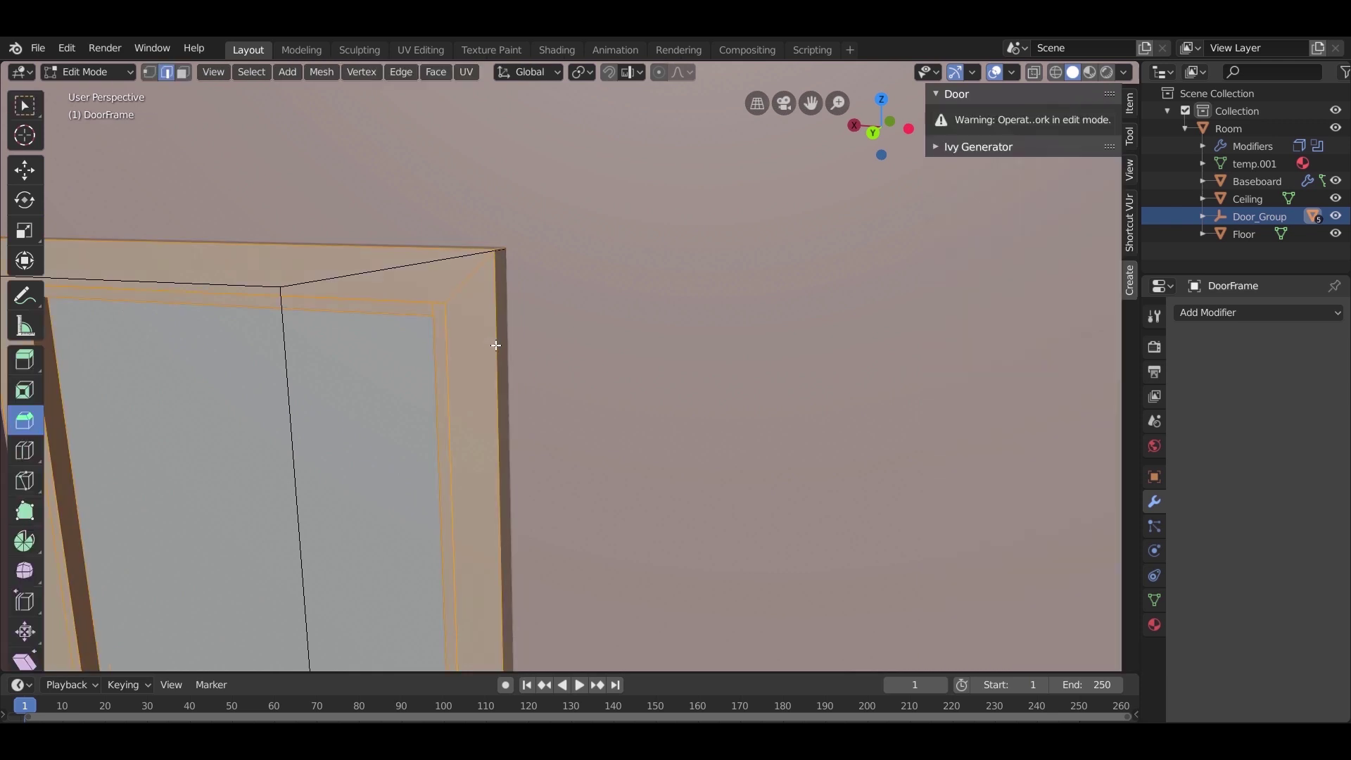
key("alt+a")
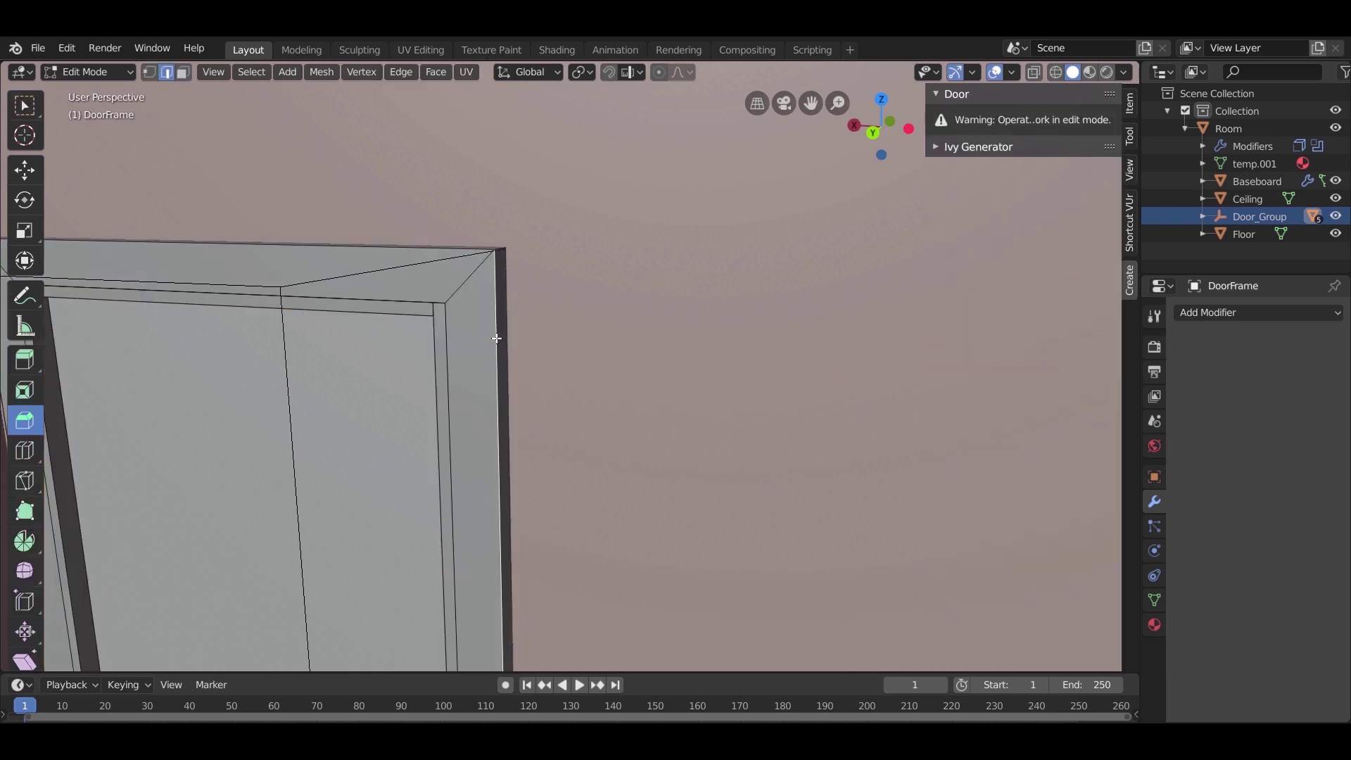
Bevel the door frame's outer front edge loop by a small width, and select the room back in Object Mode
scroll(496, 338, "down", 1)
middle_click_drag(464, 444, 423, 549, "shift")
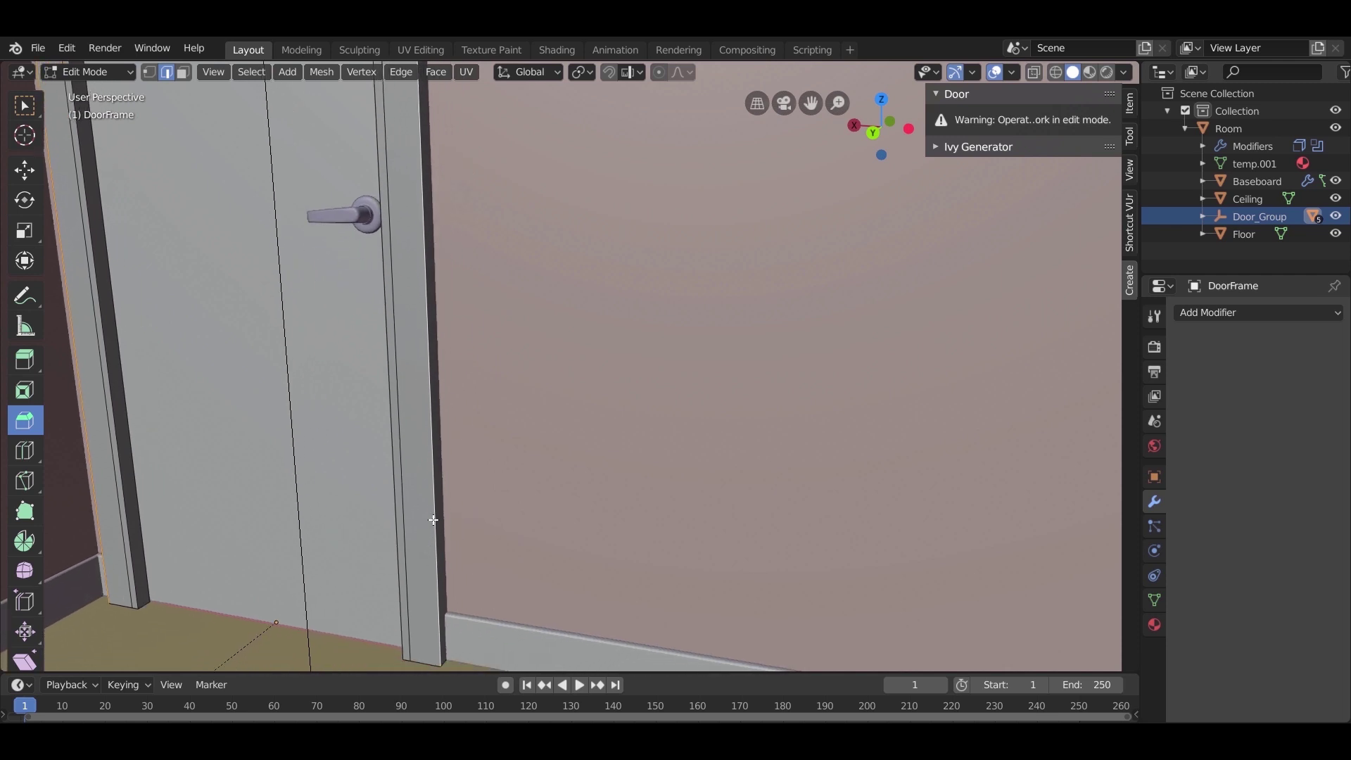
key("ctrl+b")
left_click(441, 518, "alt")
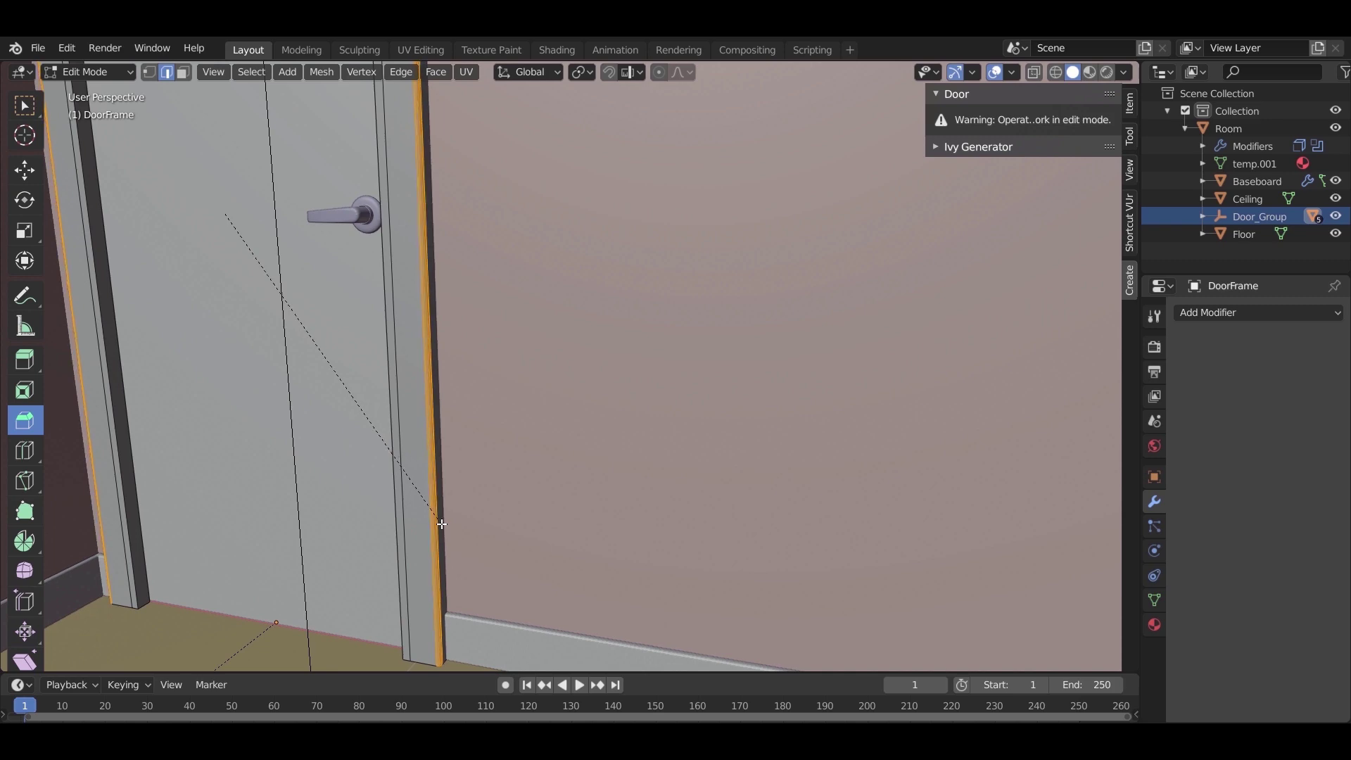
left_click(438, 524)
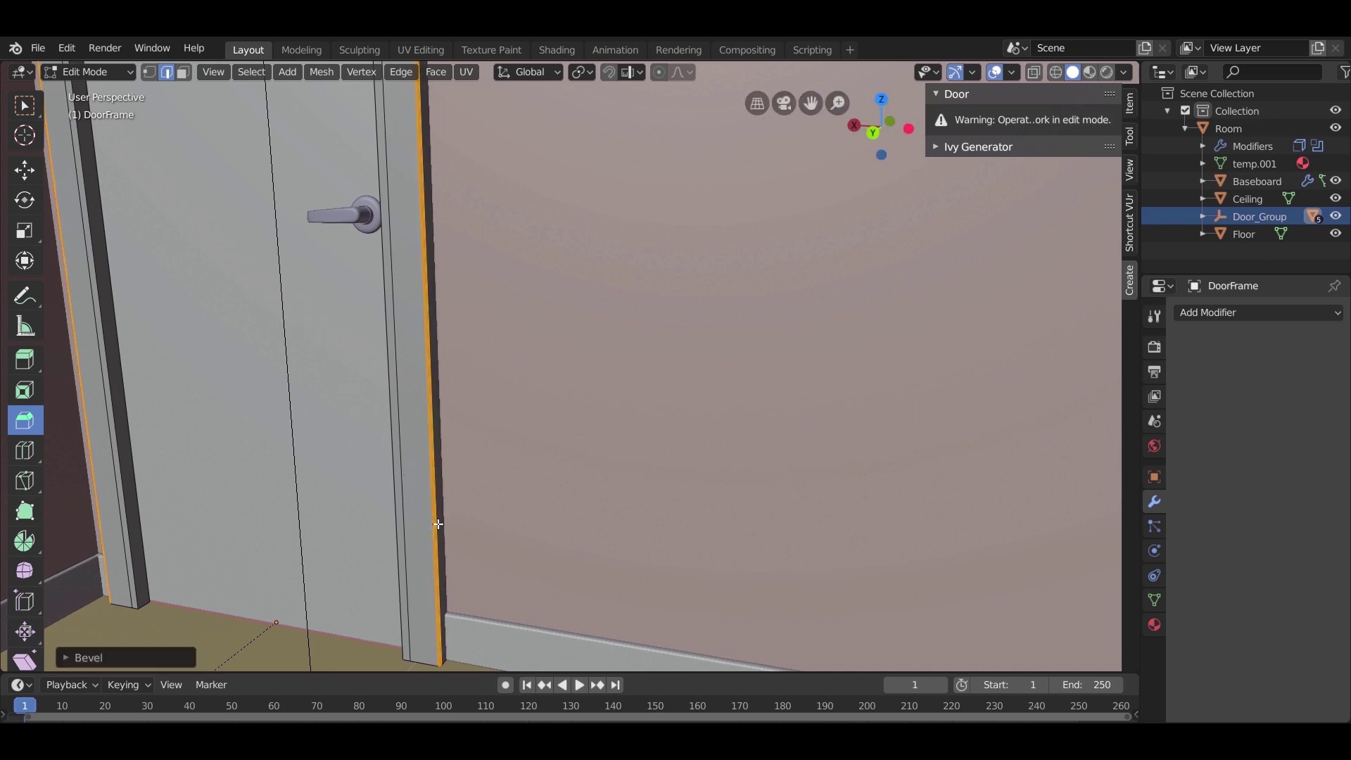
key("Tab")
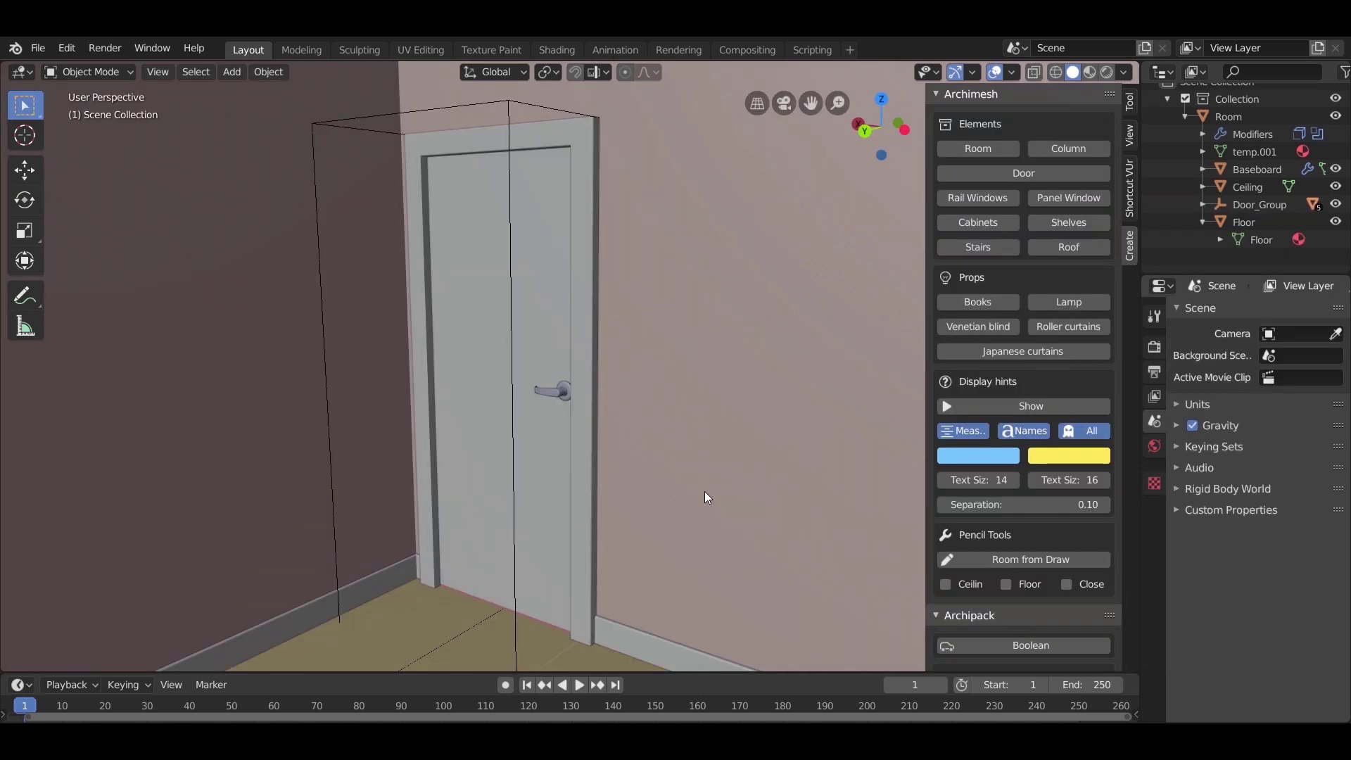
left_click(704, 492)
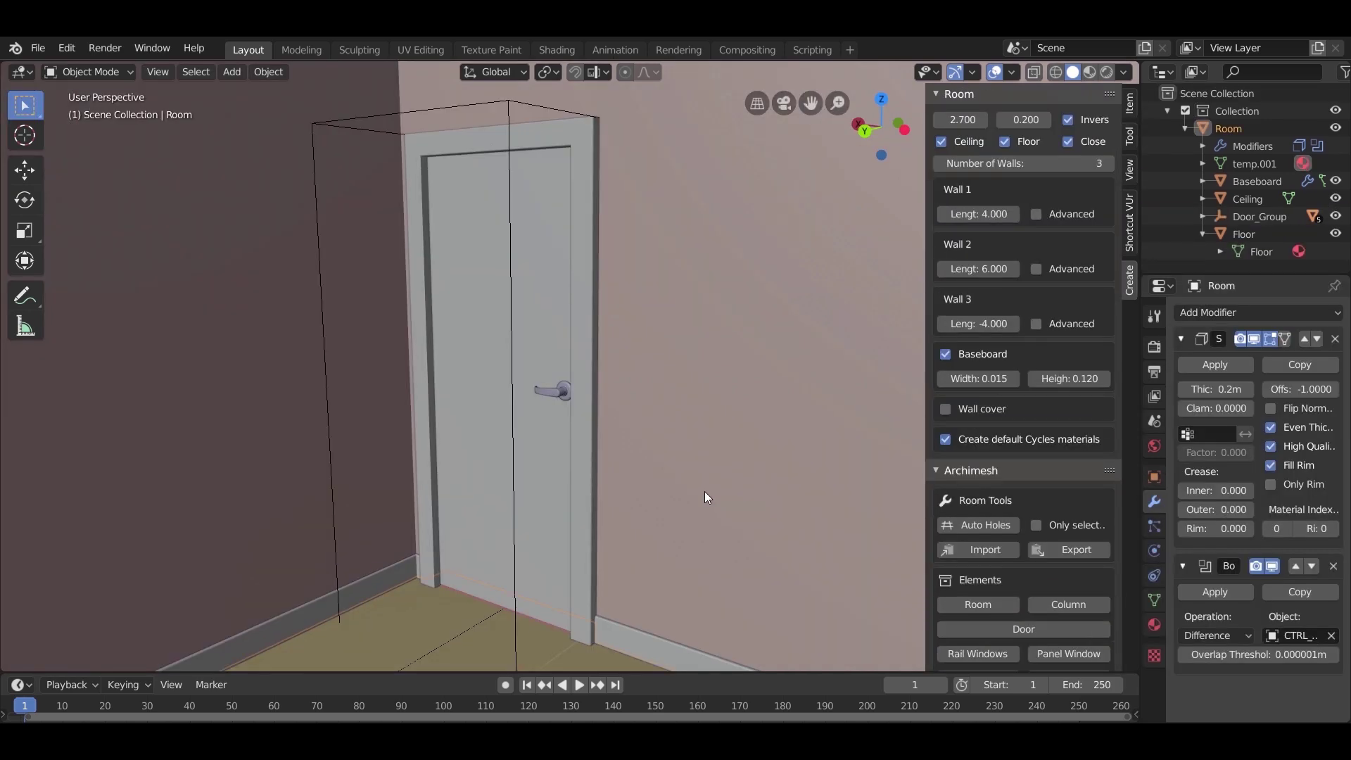
Activate the Cursor tool and place the 3D cursor on the open ground just outside the room's corner
key("n")
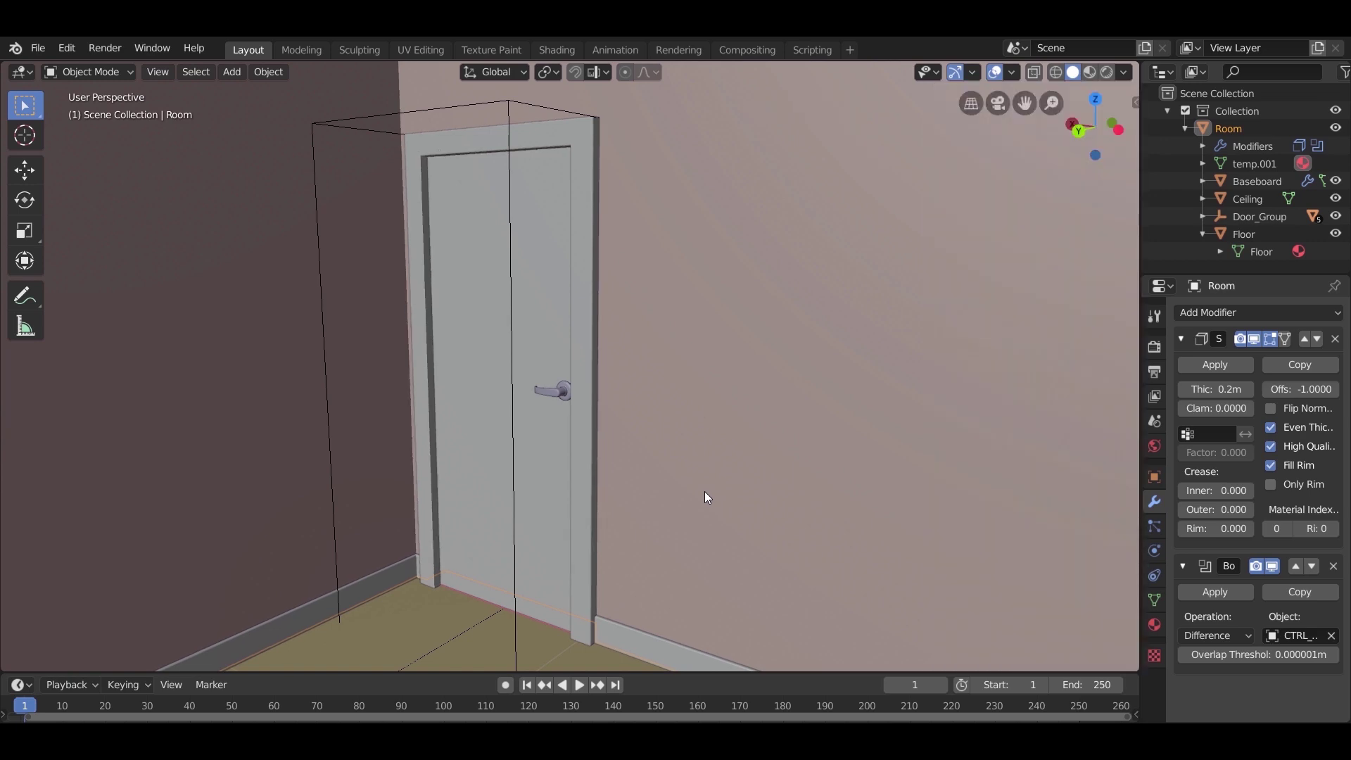
scroll(706, 498, "down", 10)
middle_click_drag(715, 510, 700, 446)
left_click(685, 468)
key("shift+a")
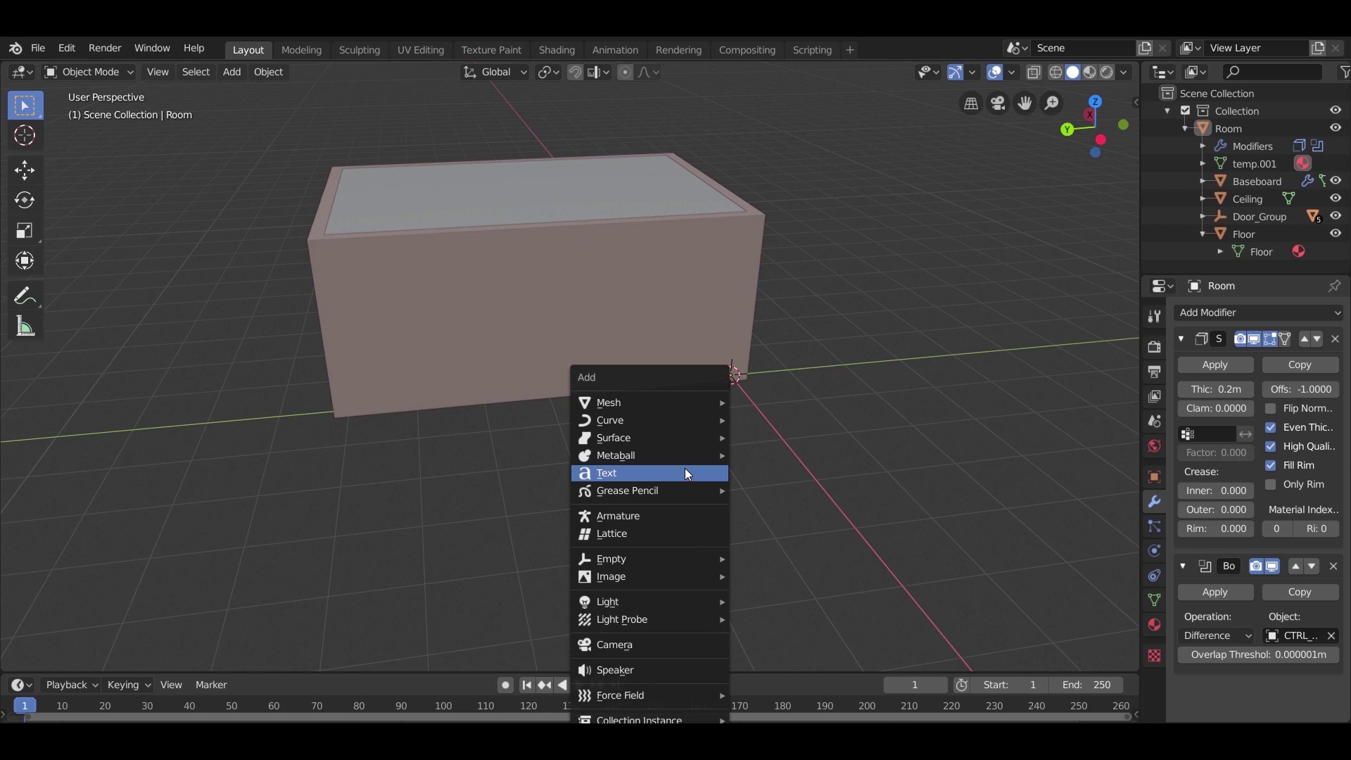
left_click(29, 139)
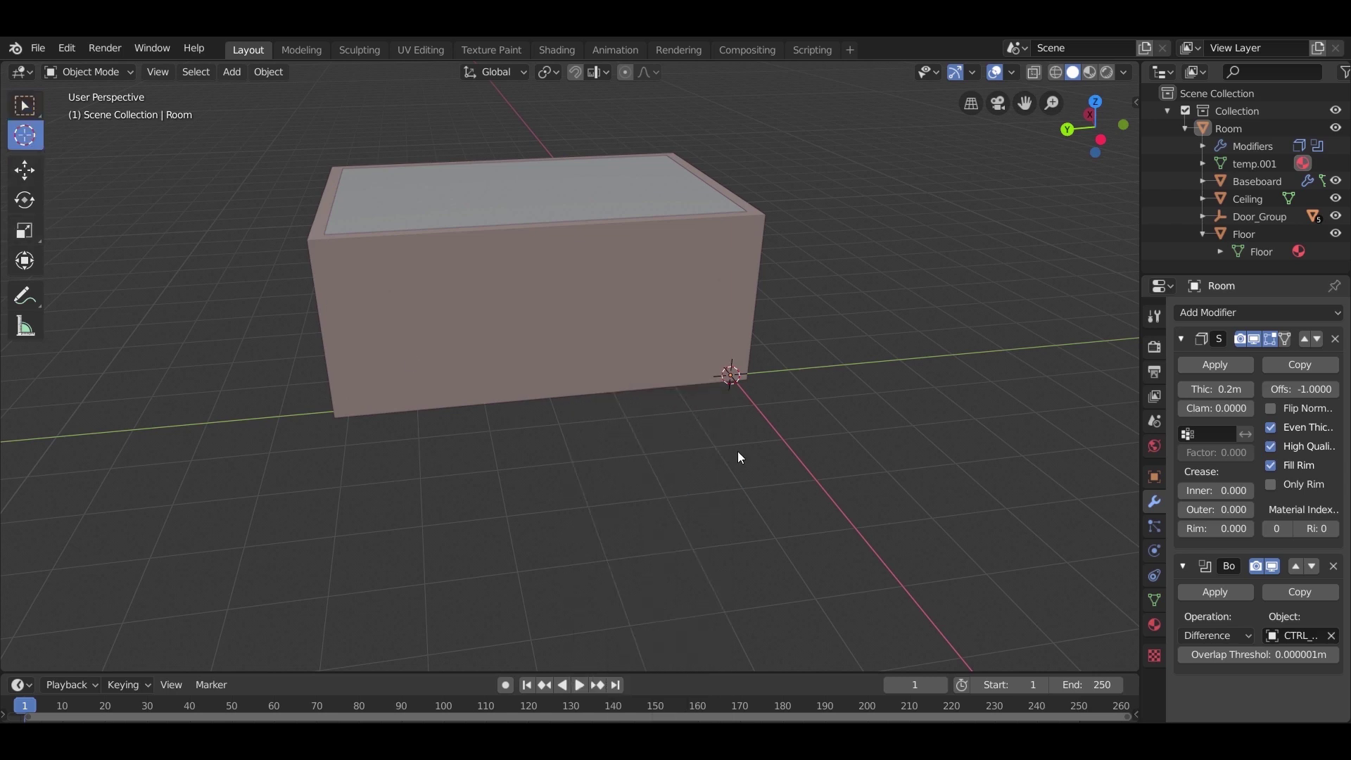
Add an Archipack window at the 3D cursor using the 120x110 flat 2 preset
key("shift+a")
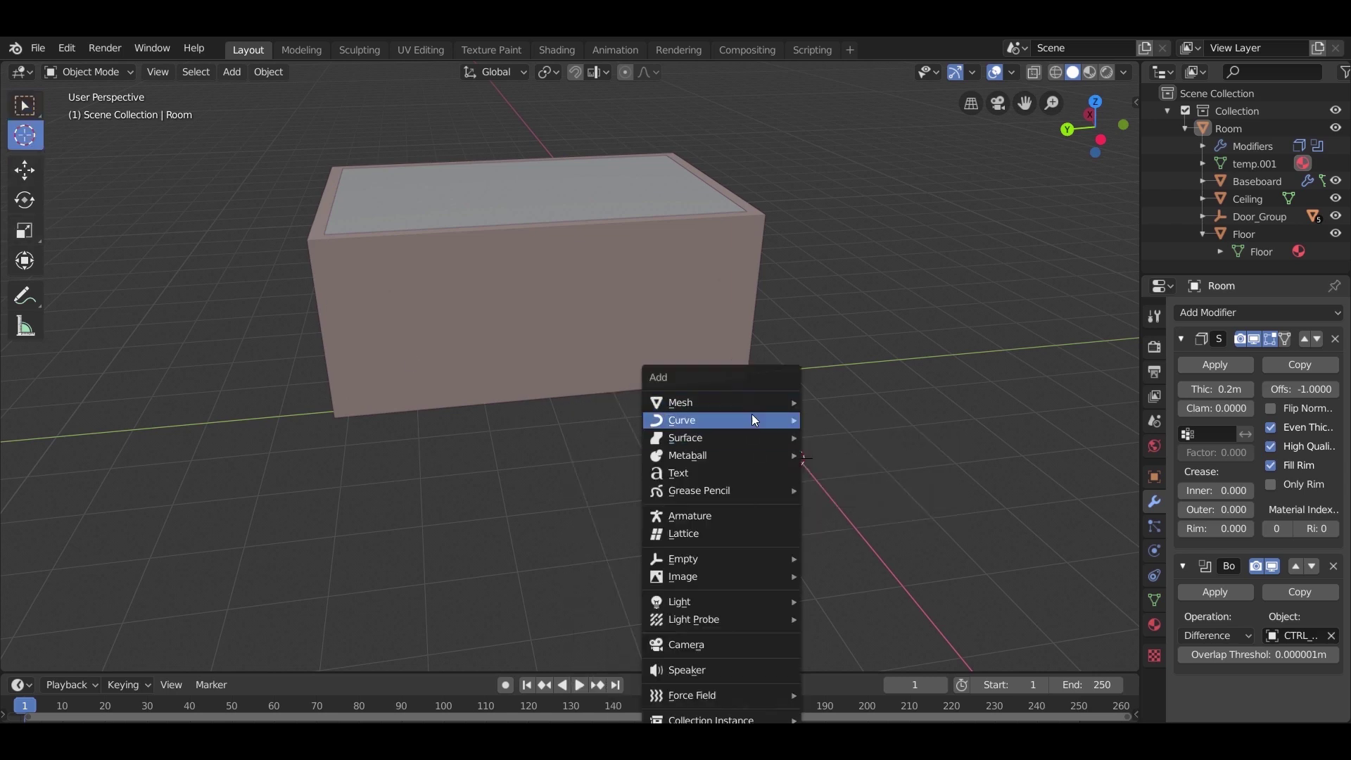
mouse_move(725, 403)
mouse_move(868, 604)
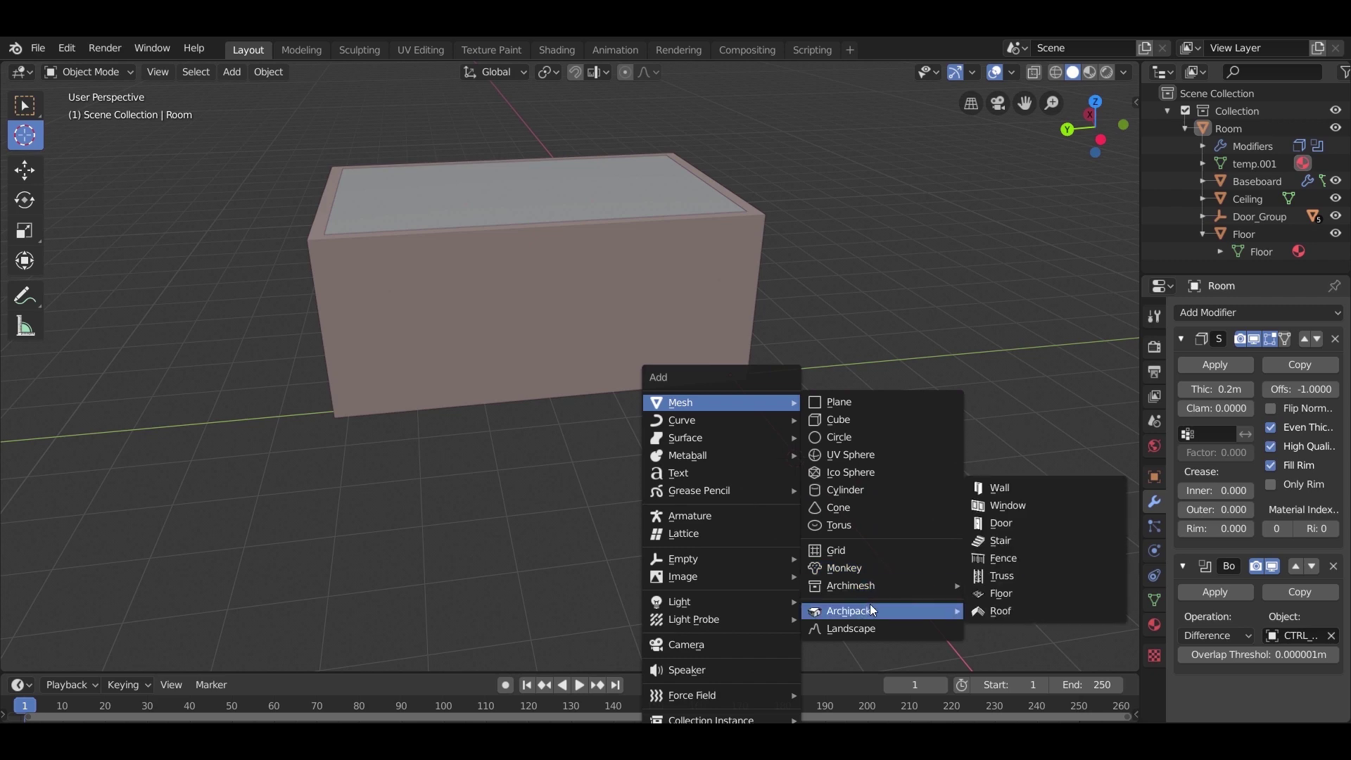
left_click(1028, 504)
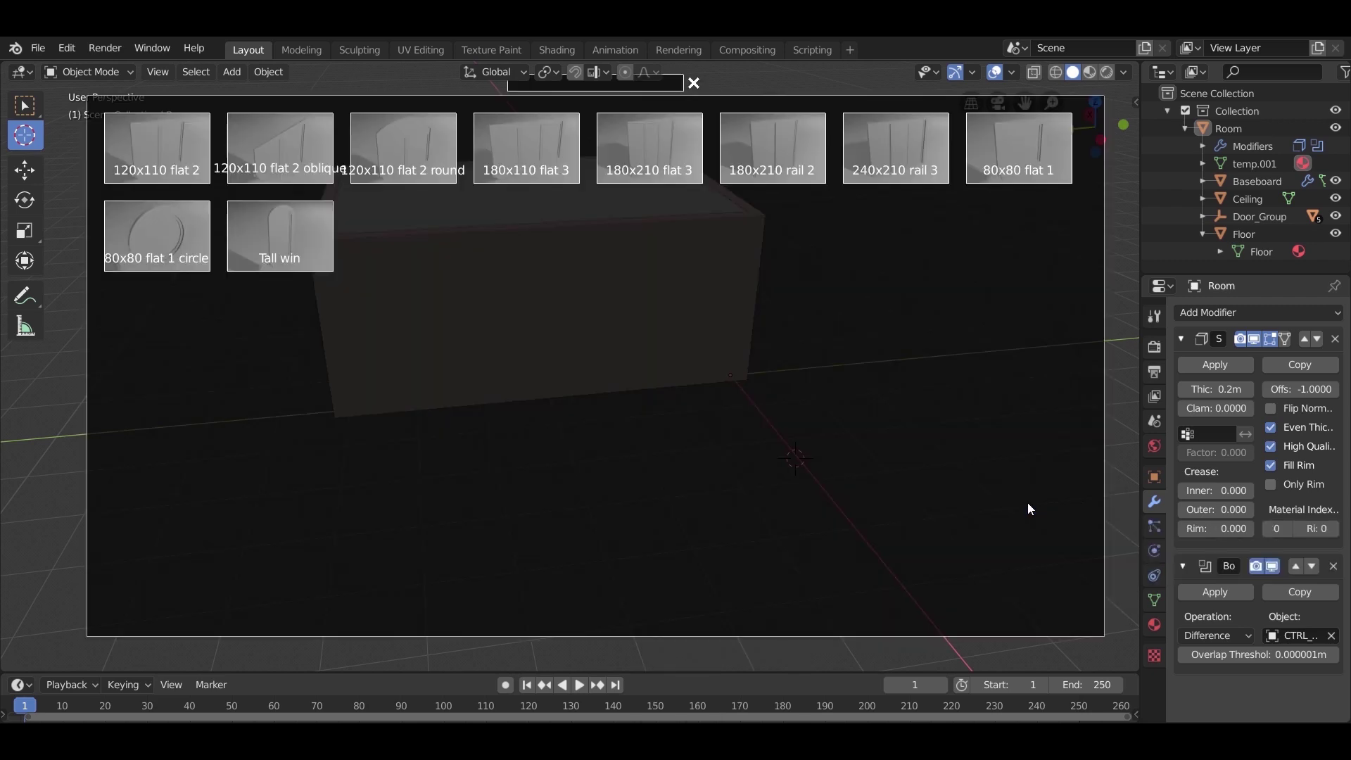
left_click(156, 158)
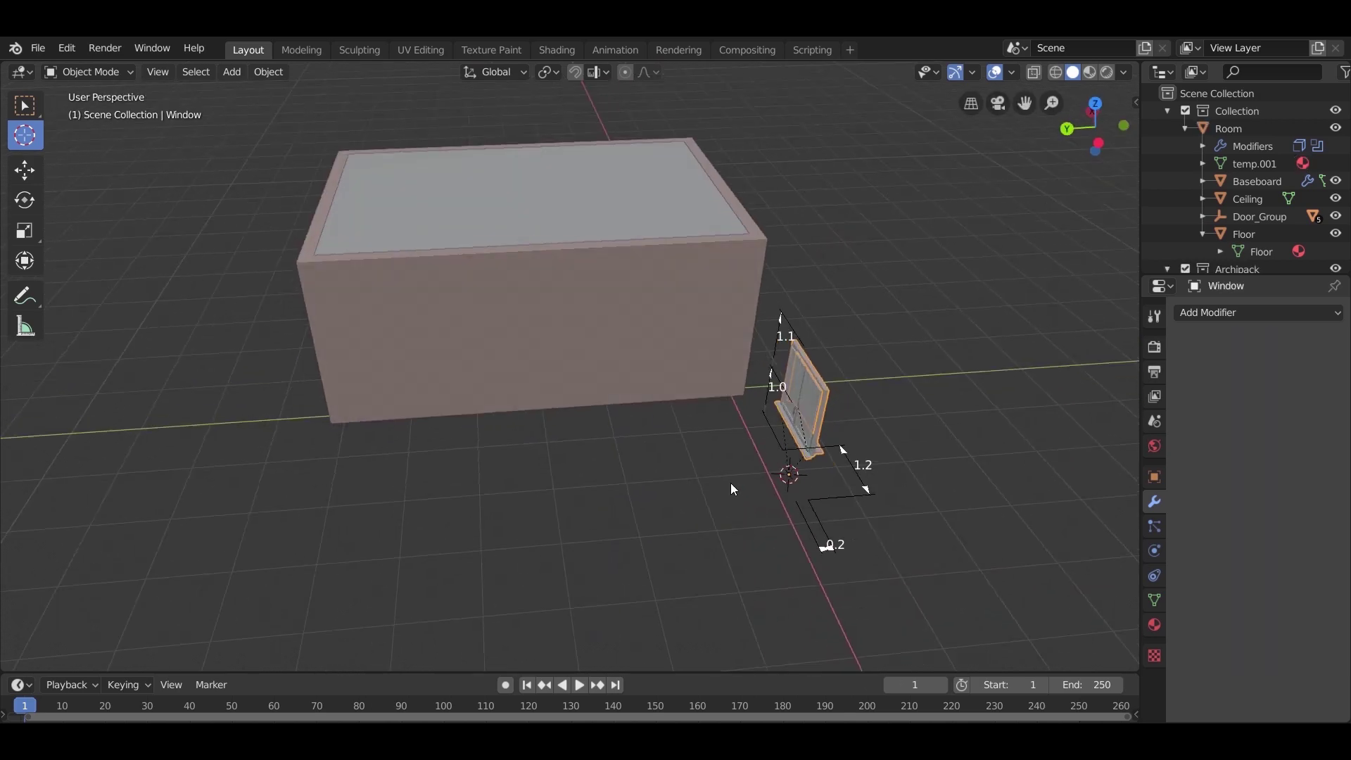
Widen the Outliner area and collapse both the Collection and Archipack collections
middle_click_drag(731, 484, 788, 483)
scroll(861, 437, "up", 2)
middle_click_drag(844, 436, 661, 454, "shift")
scroll(767, 399, "up", 1)
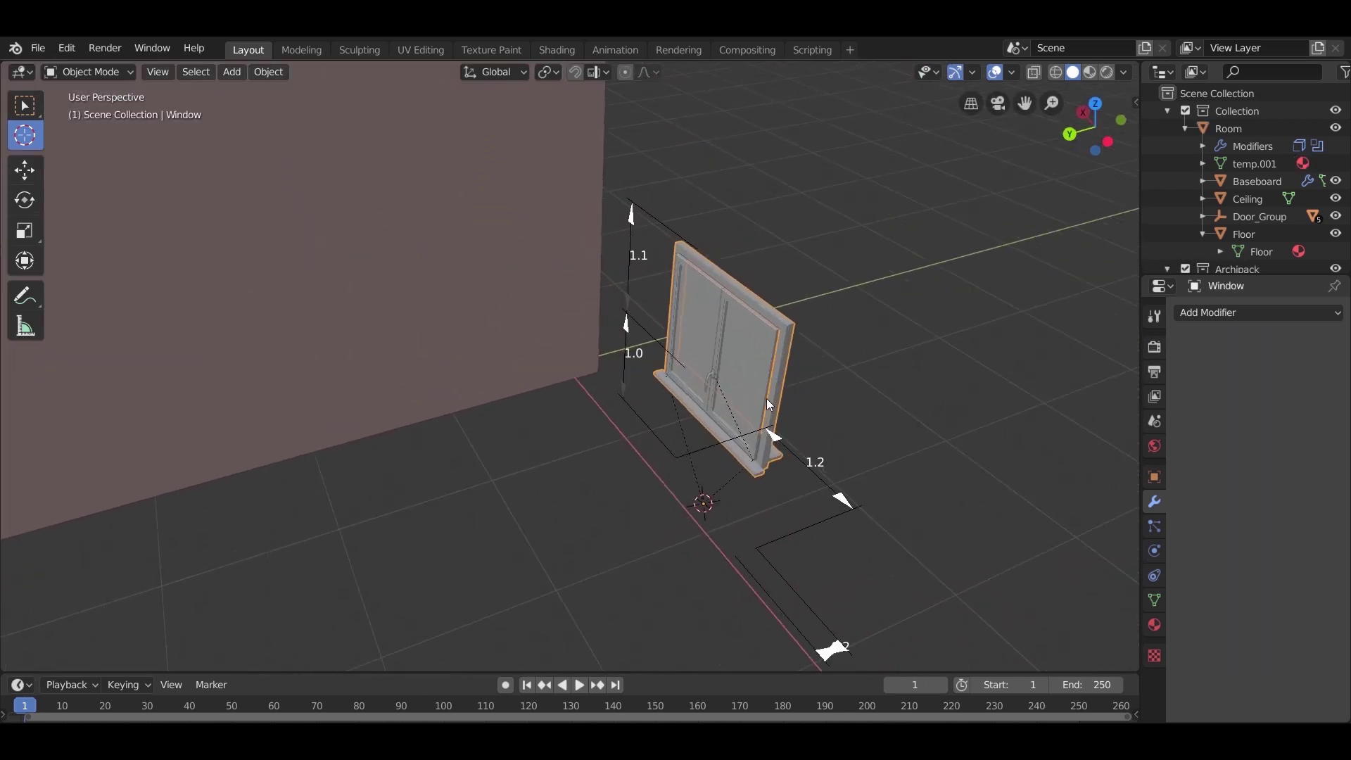
scroll(766, 398, "up", 3)
middle_click_drag(766, 398, 682, 493, "shift")
scroll(691, 501, "down", 3)
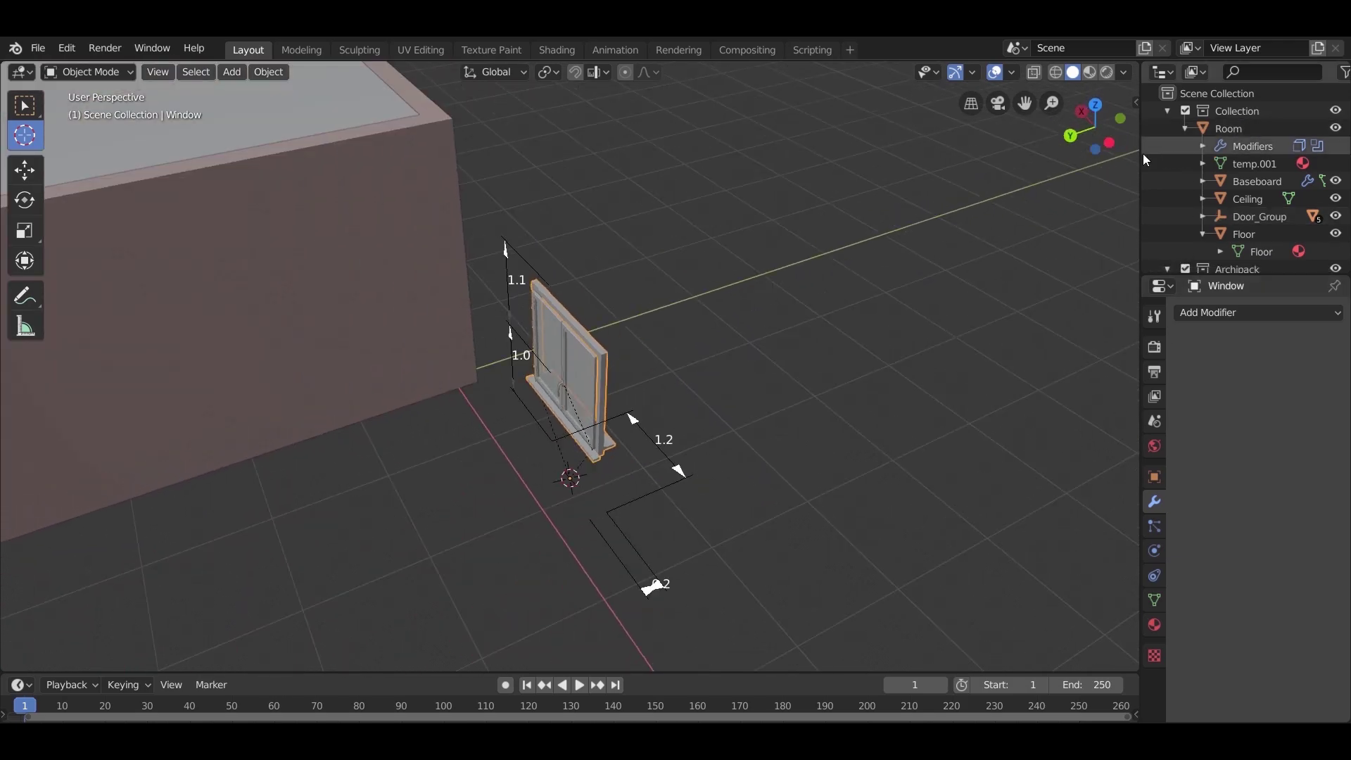
left_click_drag(1142, 153, 1073, 163)
left_click(1086, 111)
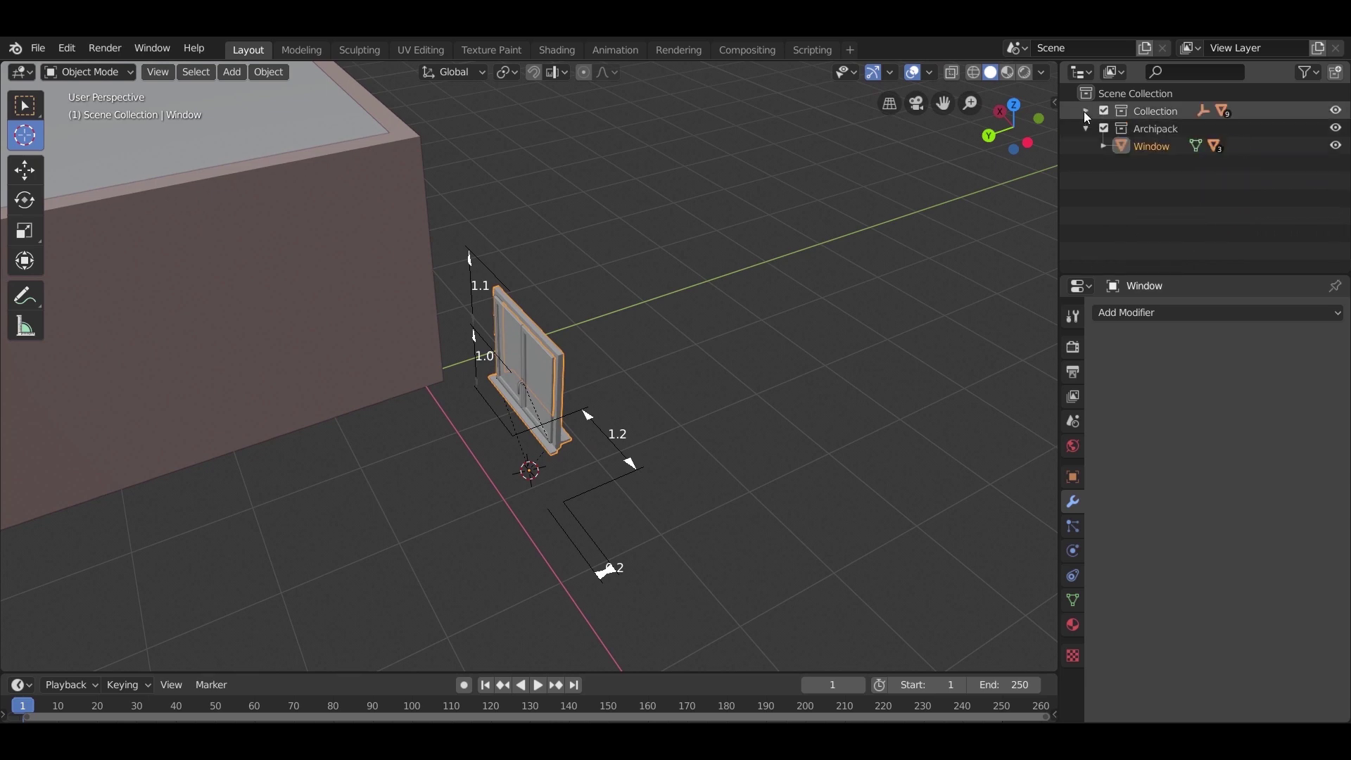
left_click(1086, 128)
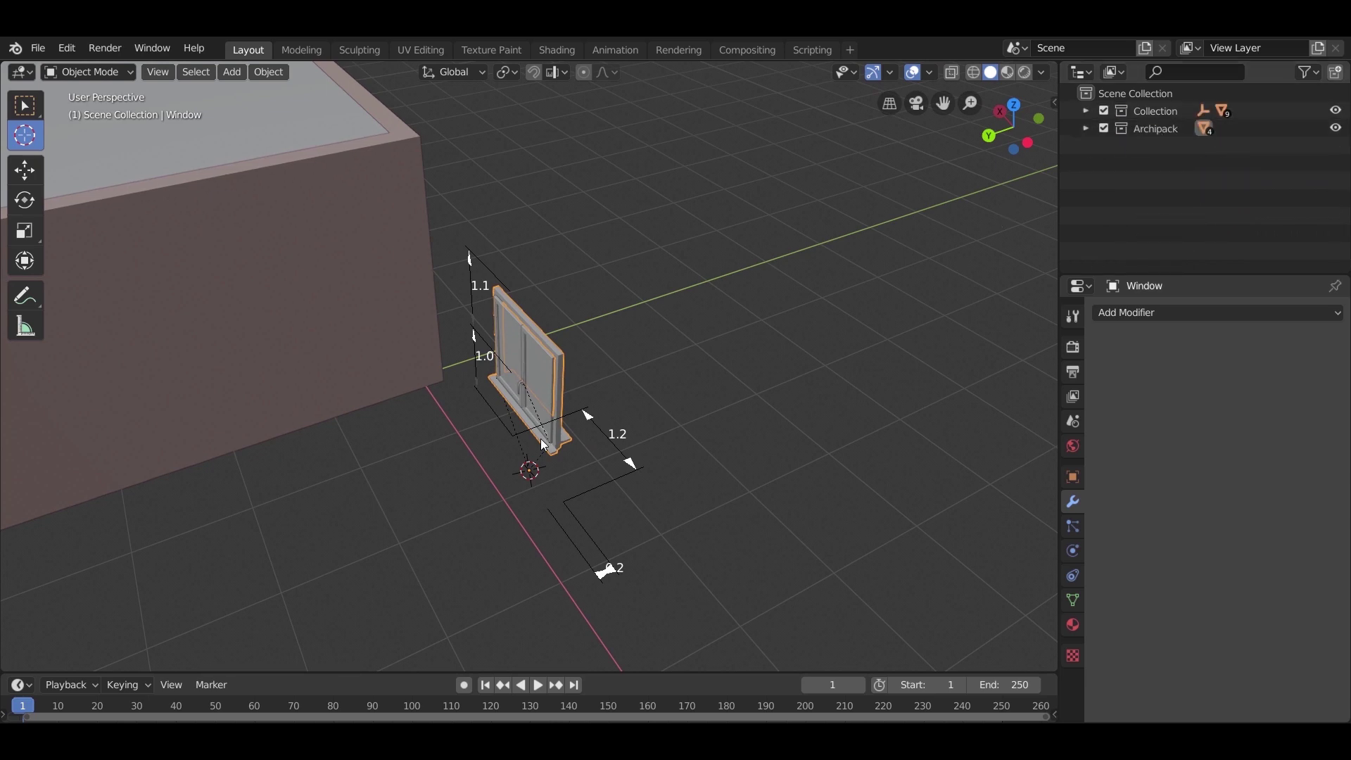
Display the Archipack parameters of the selected window
scroll(544, 445, "up", 2)
key("m")
key("Escape")
key("n")
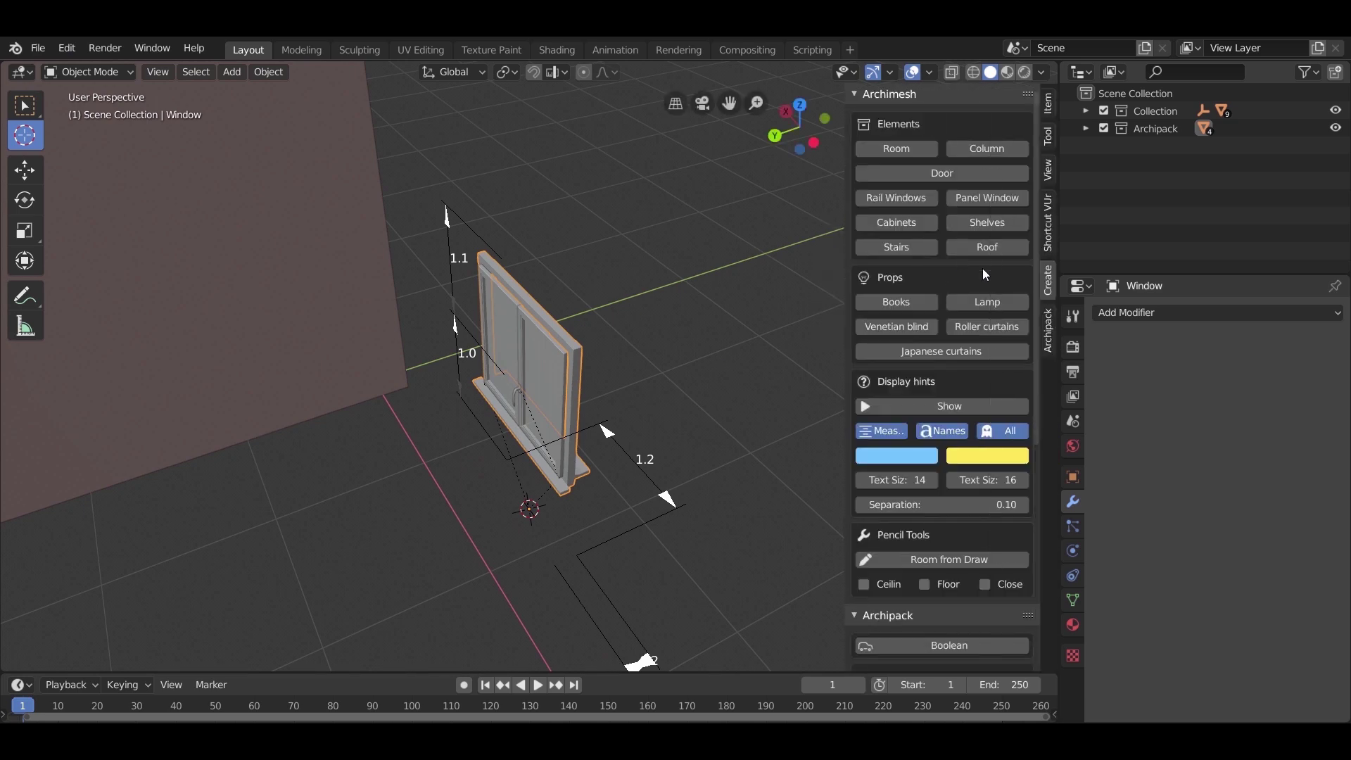
left_click(1048, 329)
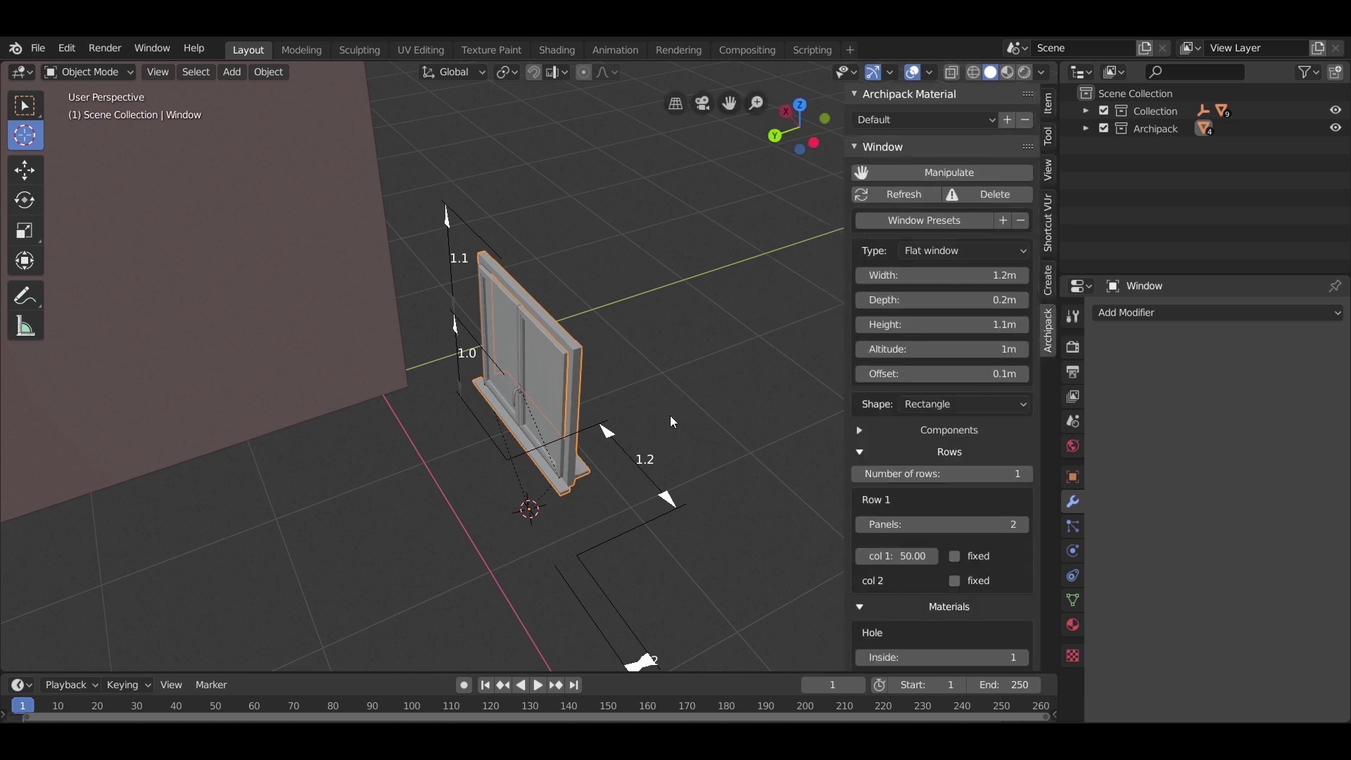
Try other width and row settings on the window, and return it to 1.2 m wide with one row
middle_click_drag(671, 416, 750, 386)
scroll(748, 386, "up", 1)
mouse_move(915, 281)
left_mouse_down()
mouse_move(947, 288)
mouse_move(932, 288)
left_mouse_up()
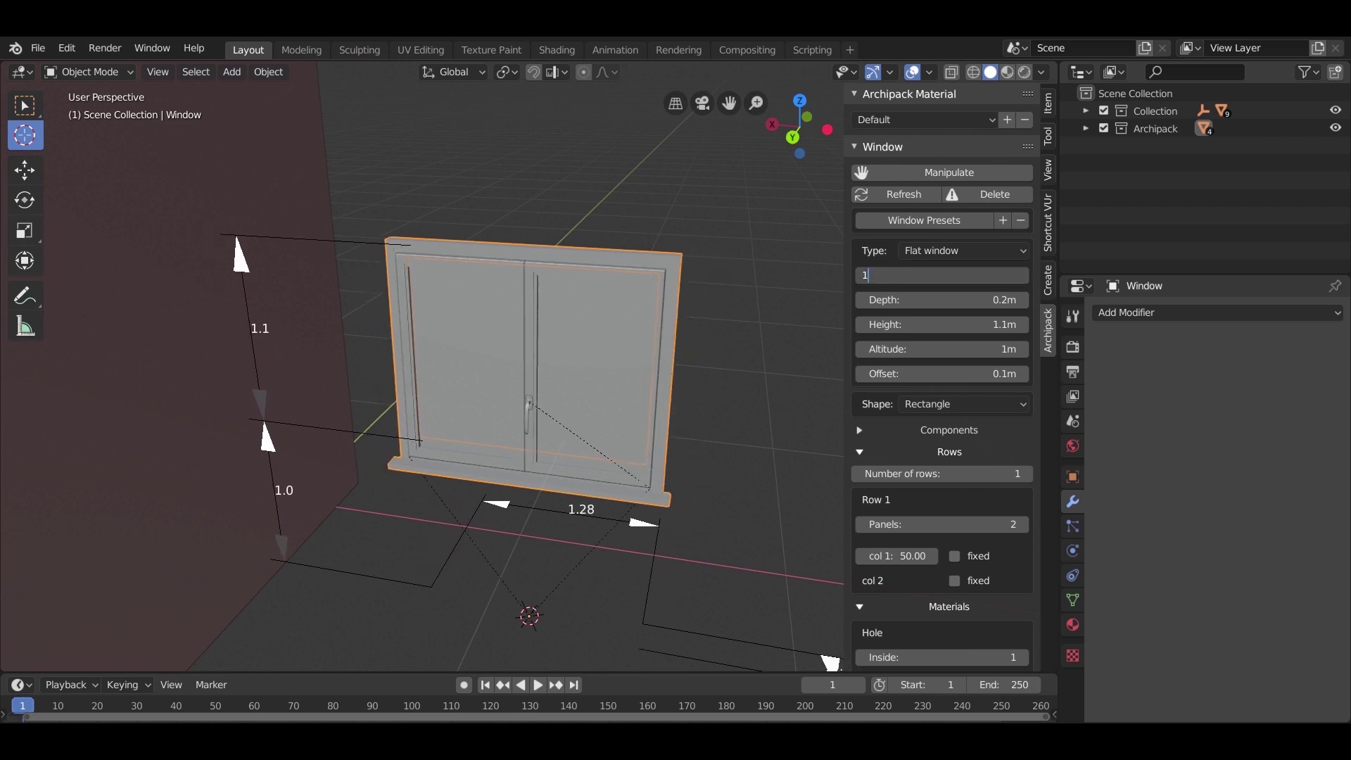
key("Return")
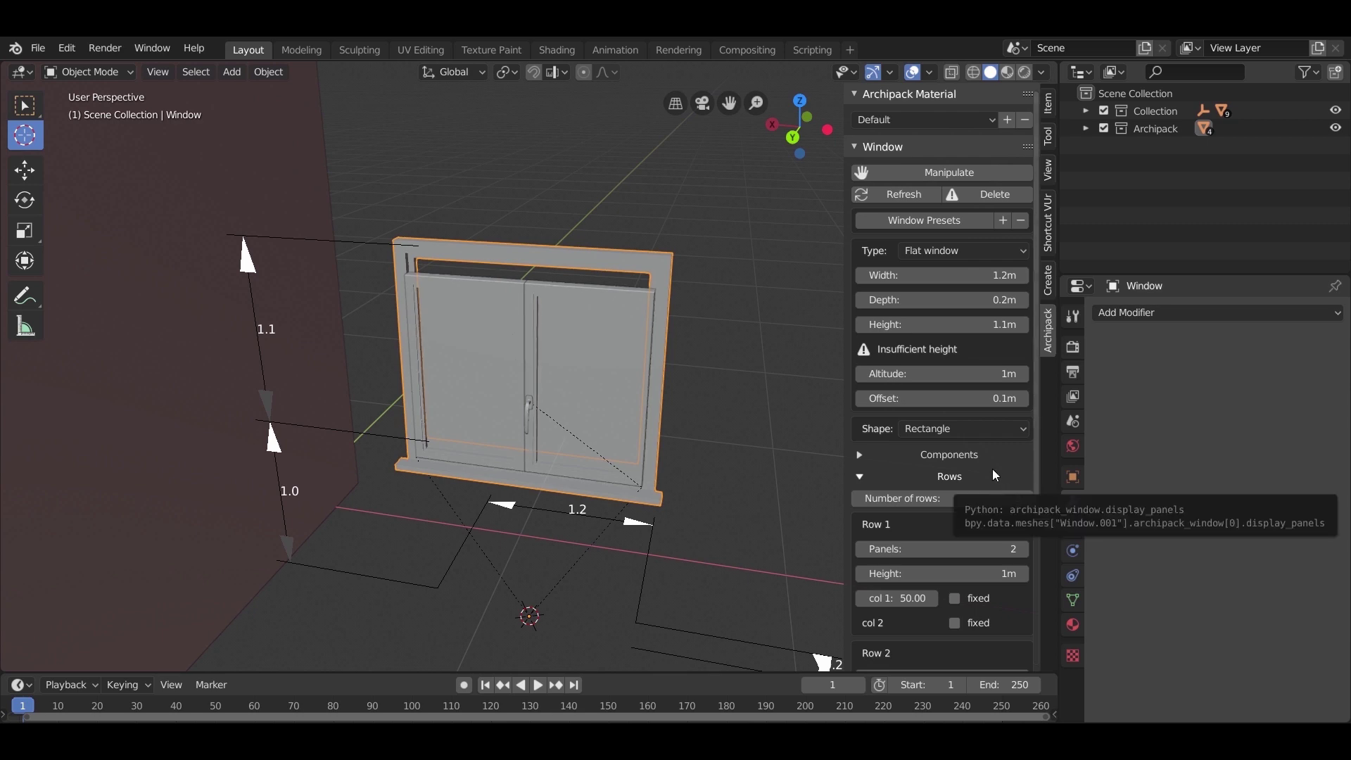
key("Escape")
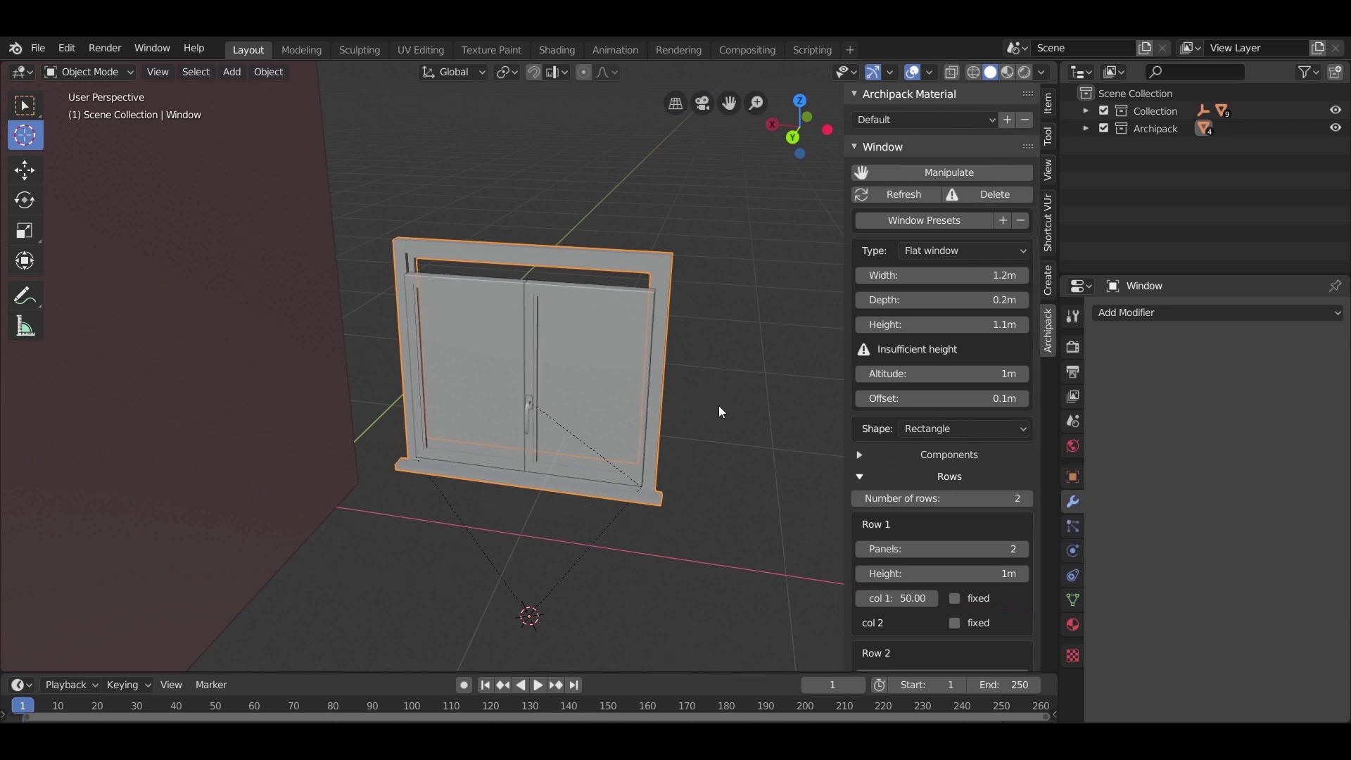
left_click(625, 379)
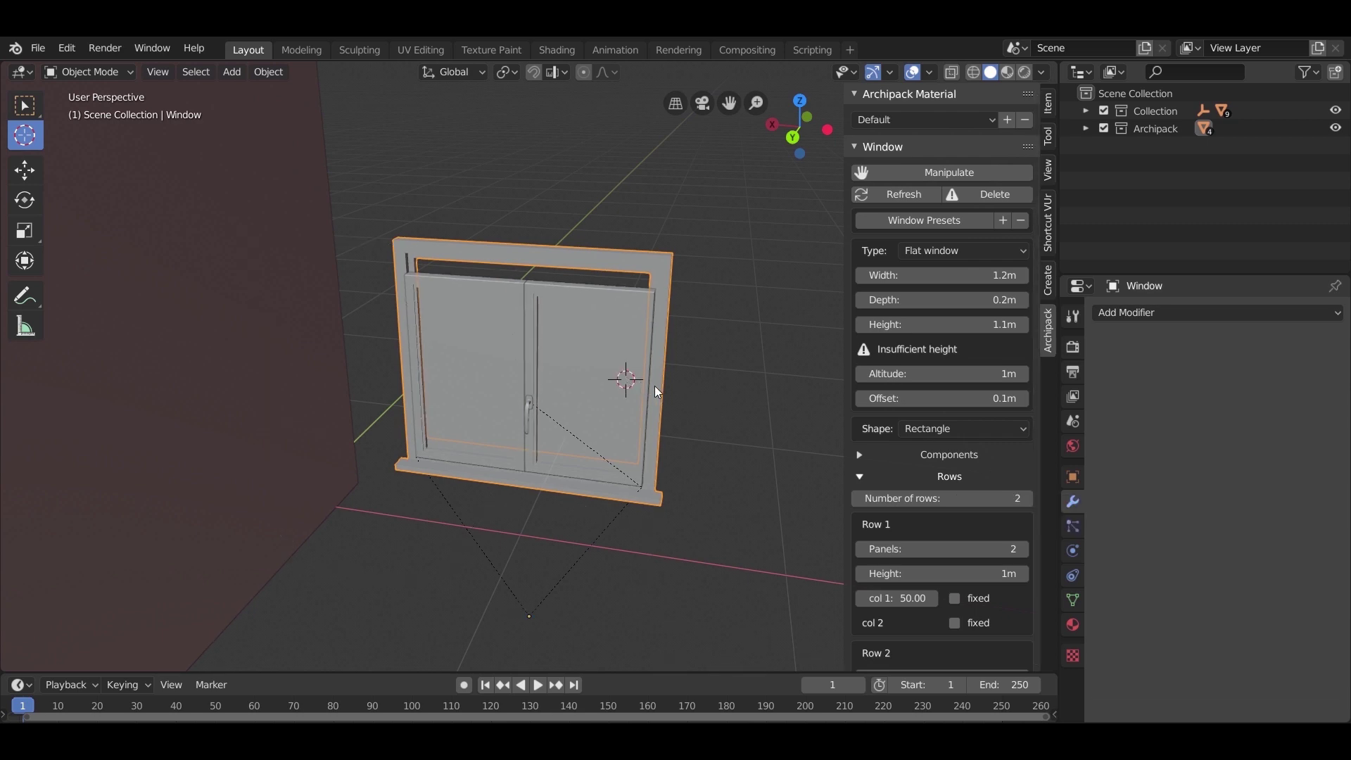
left_click(856, 498)
Select all objects in the Archipack collection so the window moves together with its panels and handle
middle_click_drag(724, 479, 666, 476)
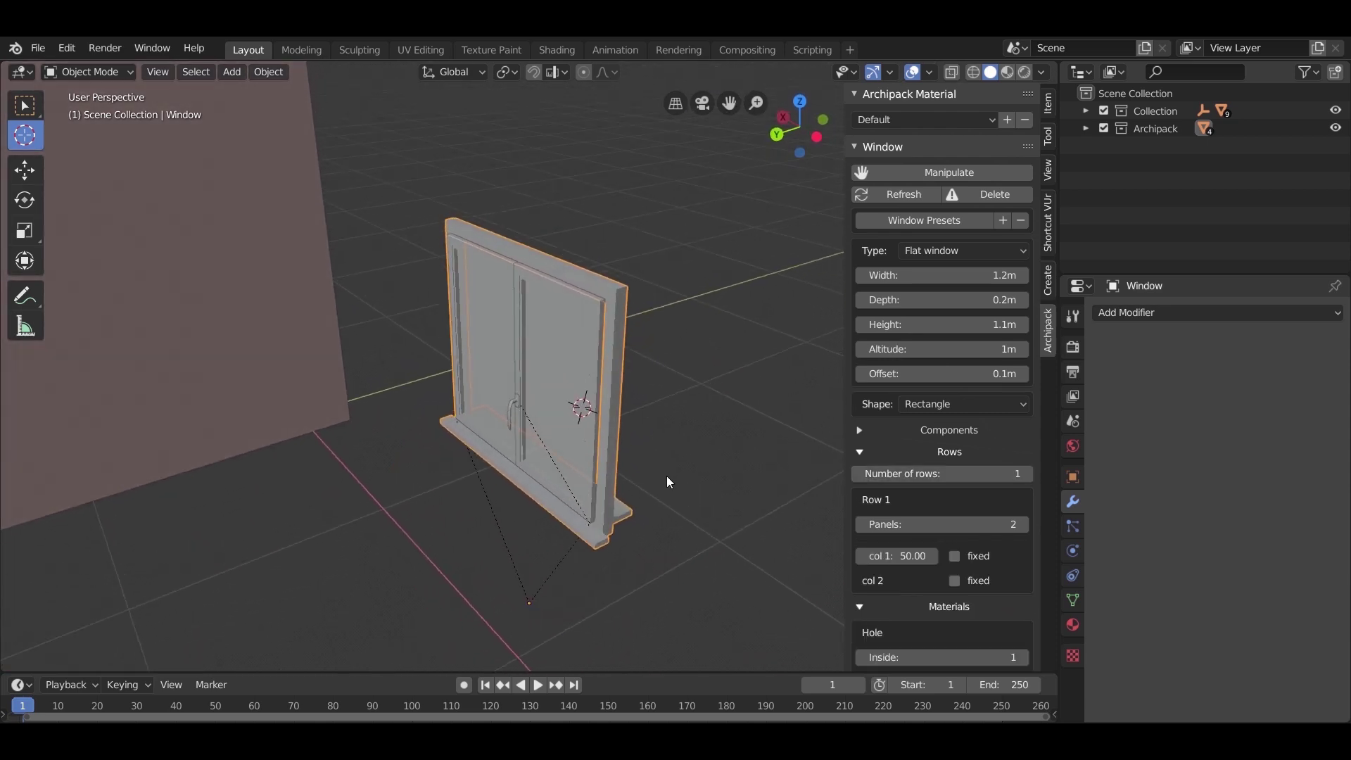
scroll(674, 429, "down", 3)
left_click(1162, 128)
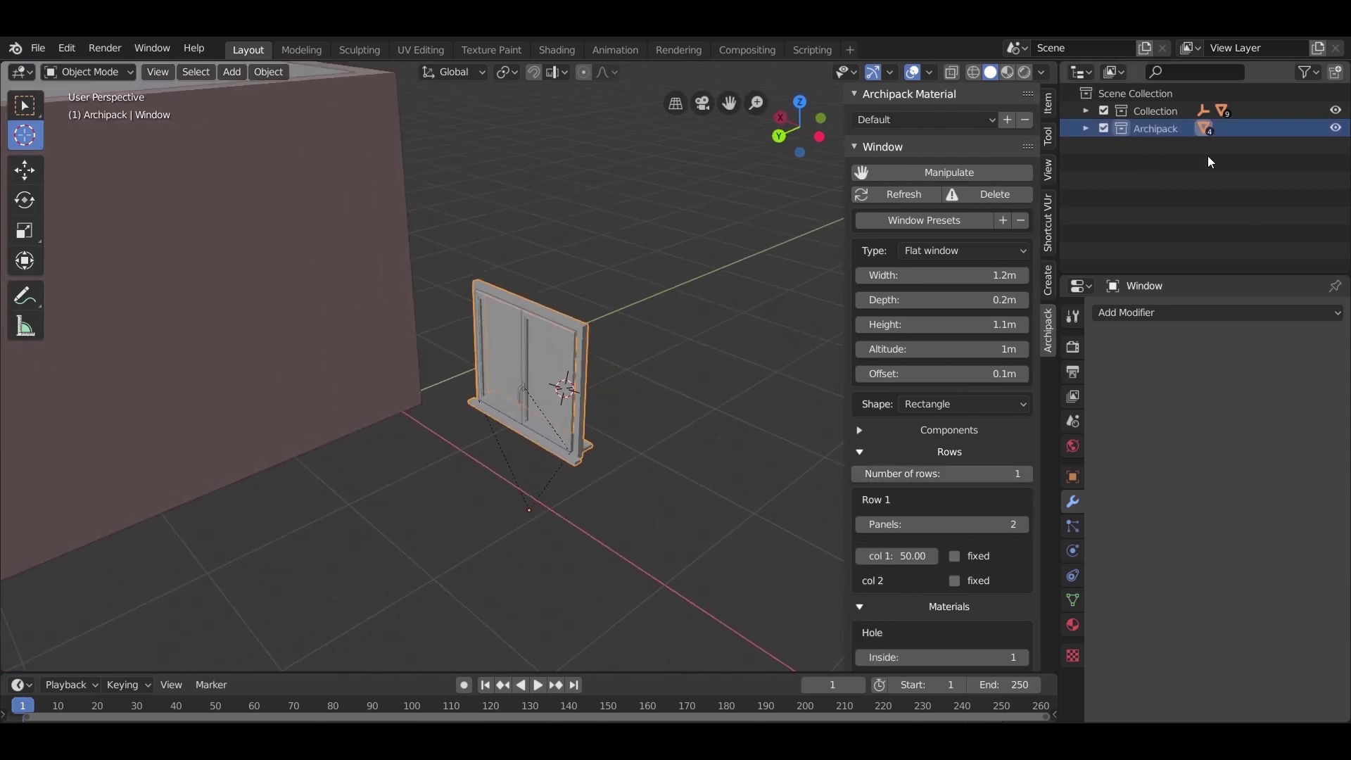
right_click(1172, 131)
left_click(1133, 221)
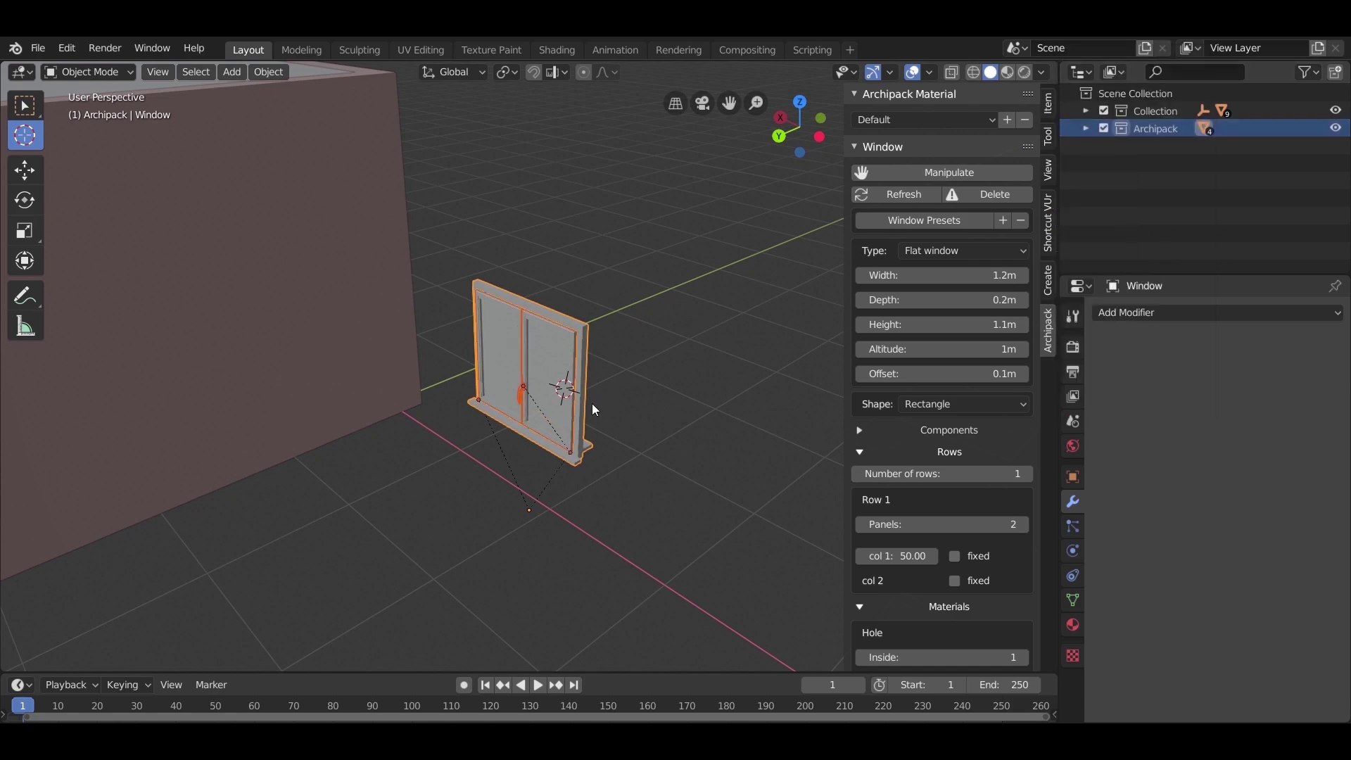
In top view, rotate the window -90° about Z and move it into the room's long side wall
scroll(592, 404, "down", 4)
middle_click_drag(593, 404, 552, 465)
key("KP_7")
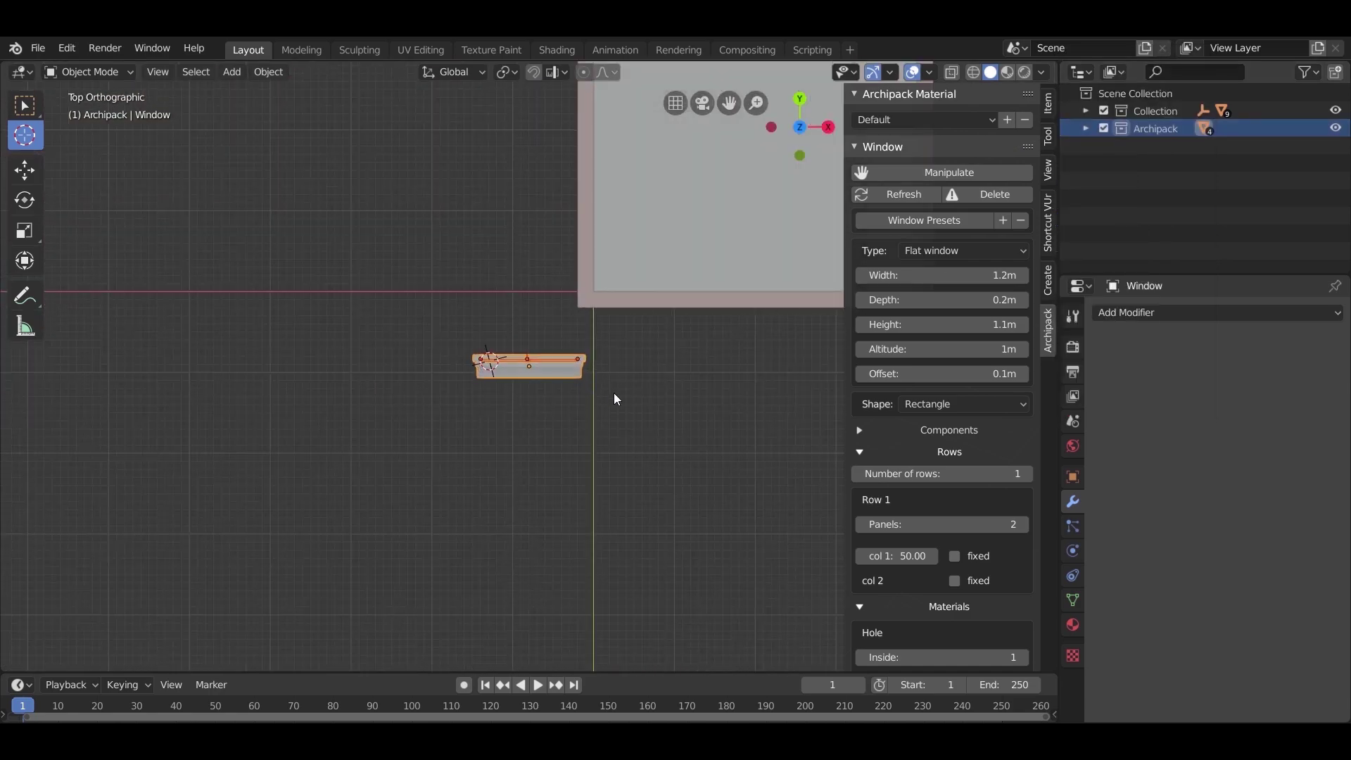
key("r")
type("z")
type("90")
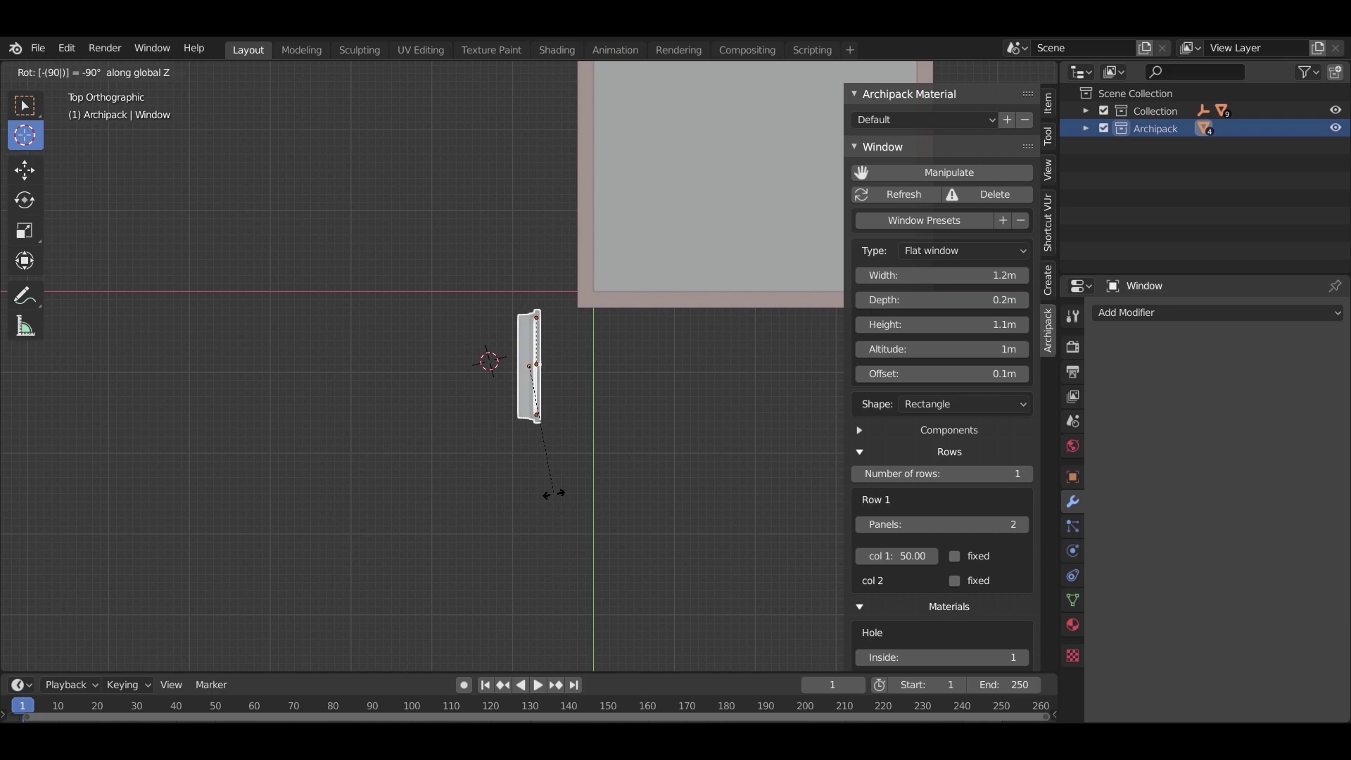
key("Return")
key("g")
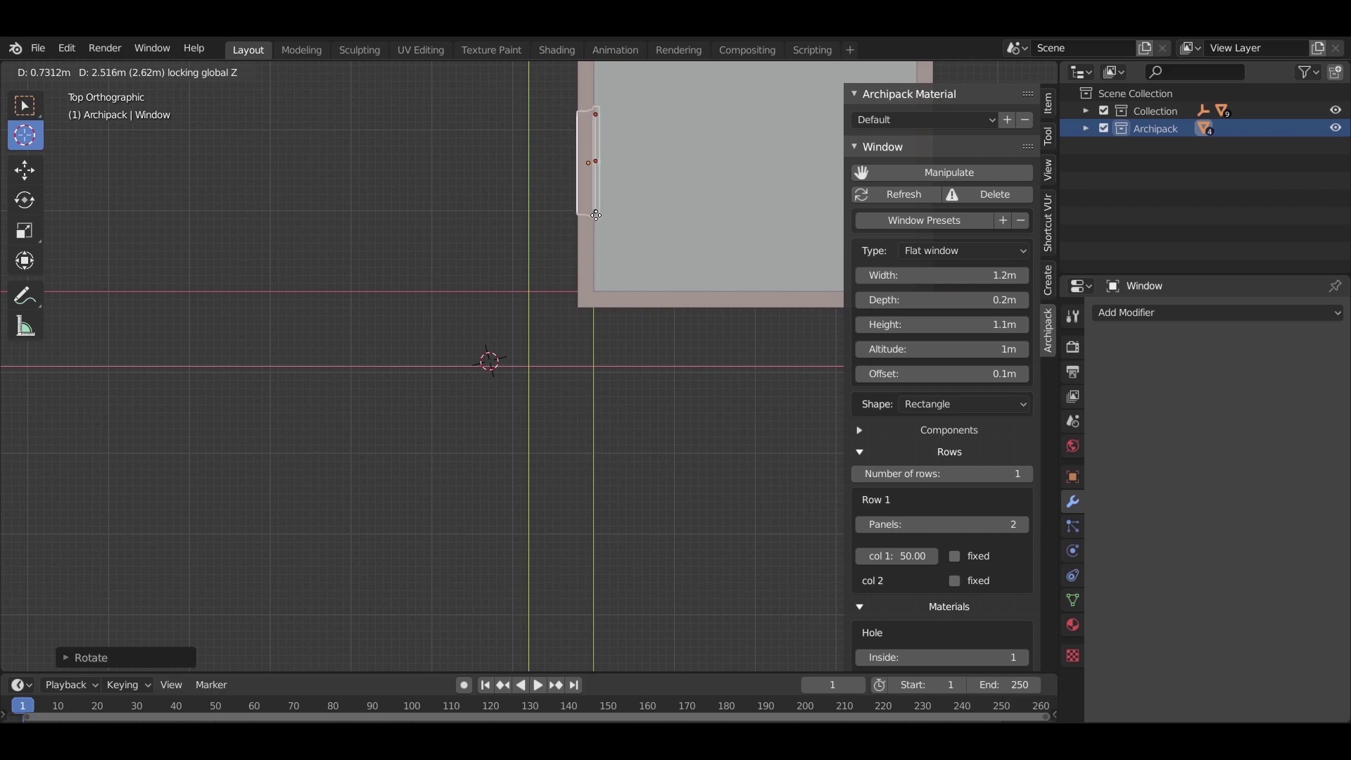
left_click(596, 205)
In wireframe shading, shift the window about 0.05 m along X so its frame meets the wall's inner face
middle_click_drag(596, 223, 555, 488, "shift")
scroll(517, 560, "up", 3)
scroll(554, 489, "down", 3)
scroll(570, 441, "up", 2)
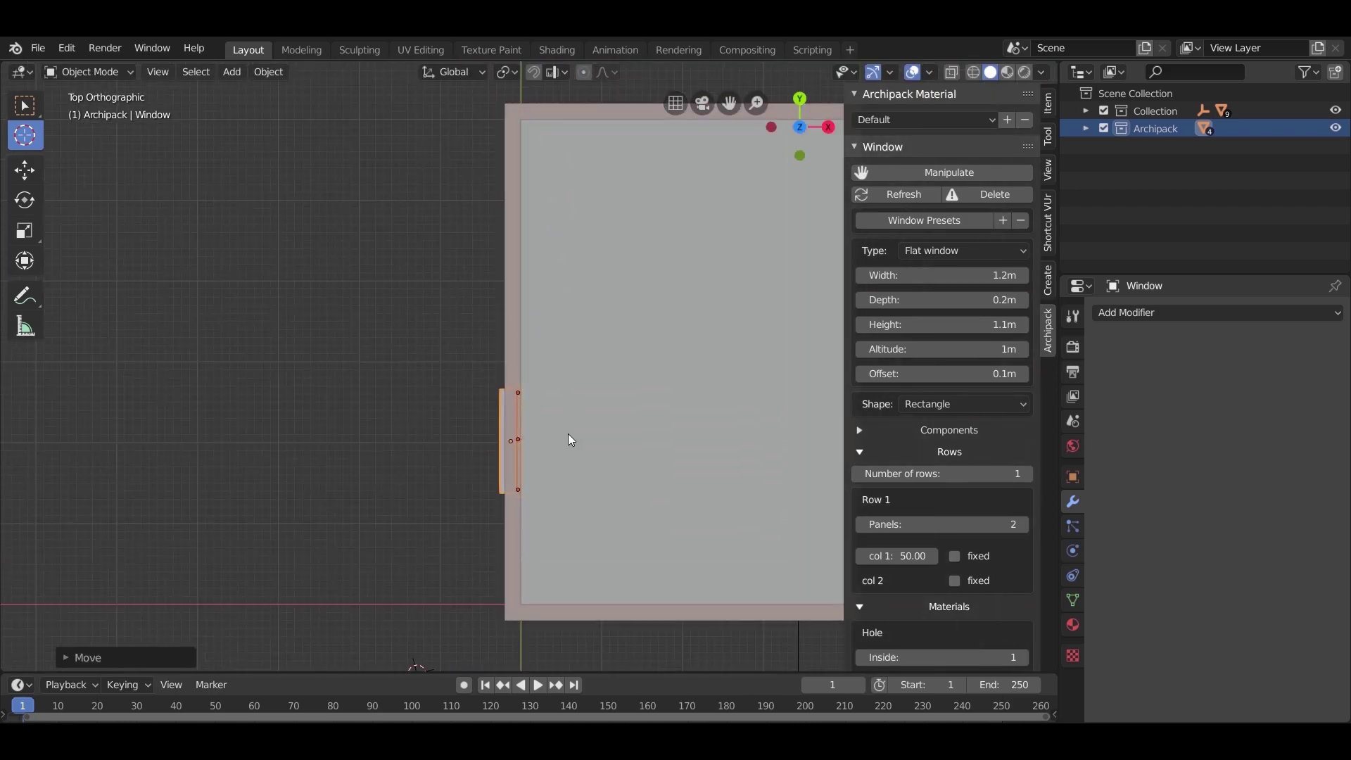
scroll(568, 435, "up", 3)
middle_click_drag(567, 437, 599, 307, "shift")
scroll(558, 363, "up", 3)
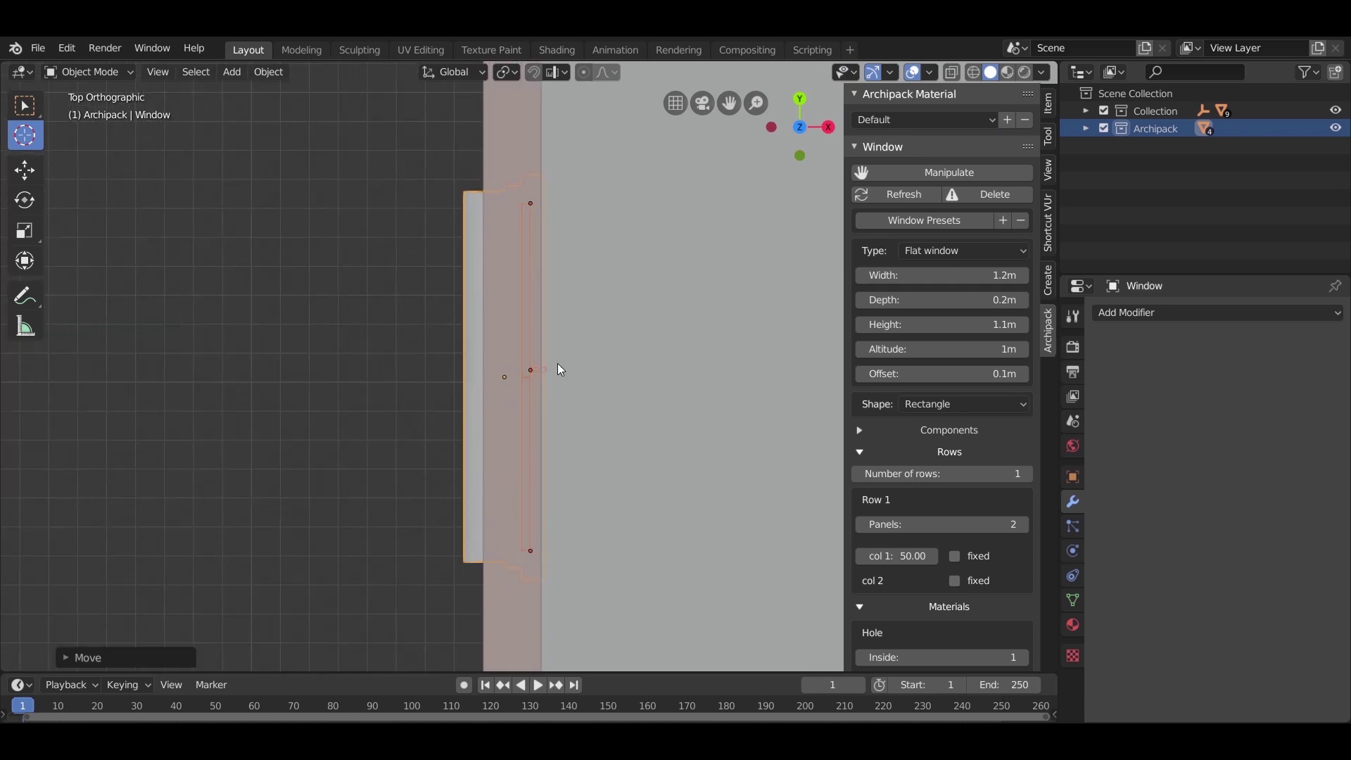
key("z")
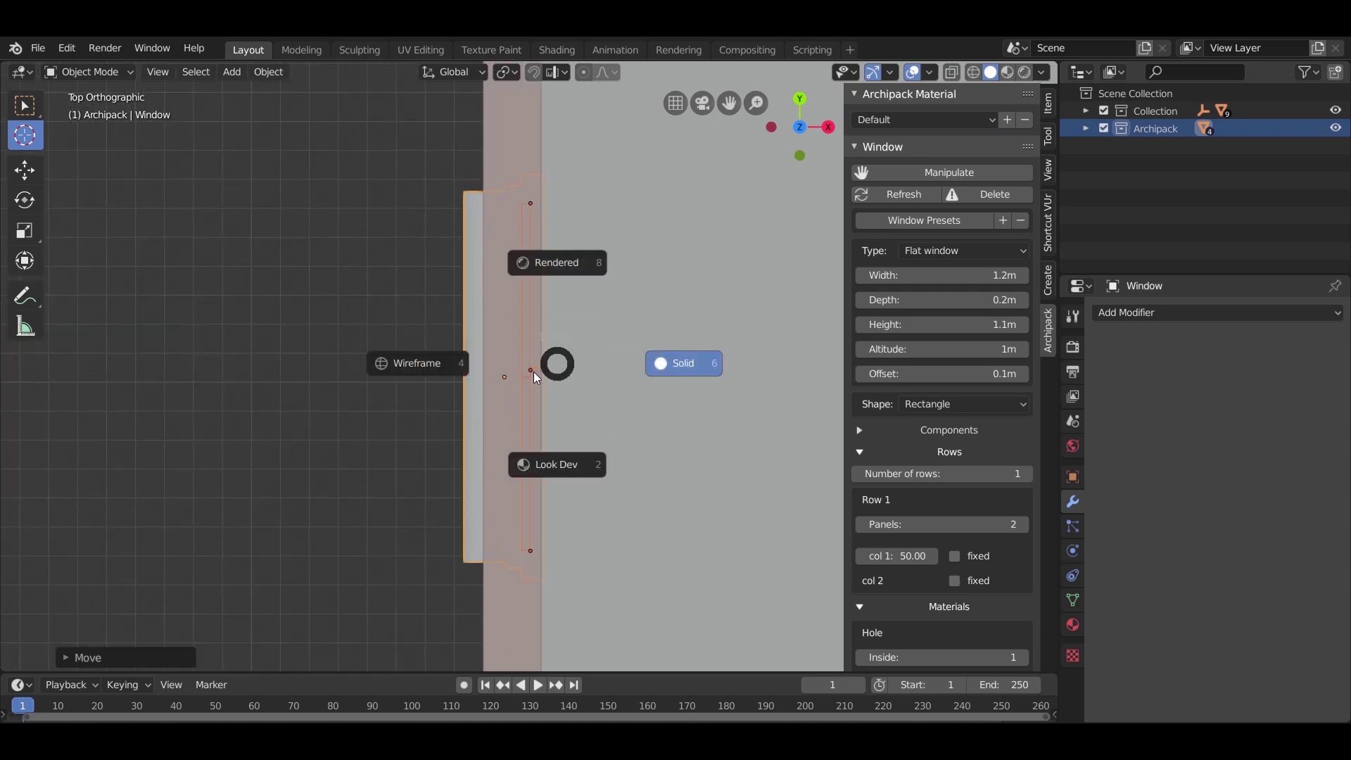
left_click(470, 373)
scroll(595, 412, "up", 1)
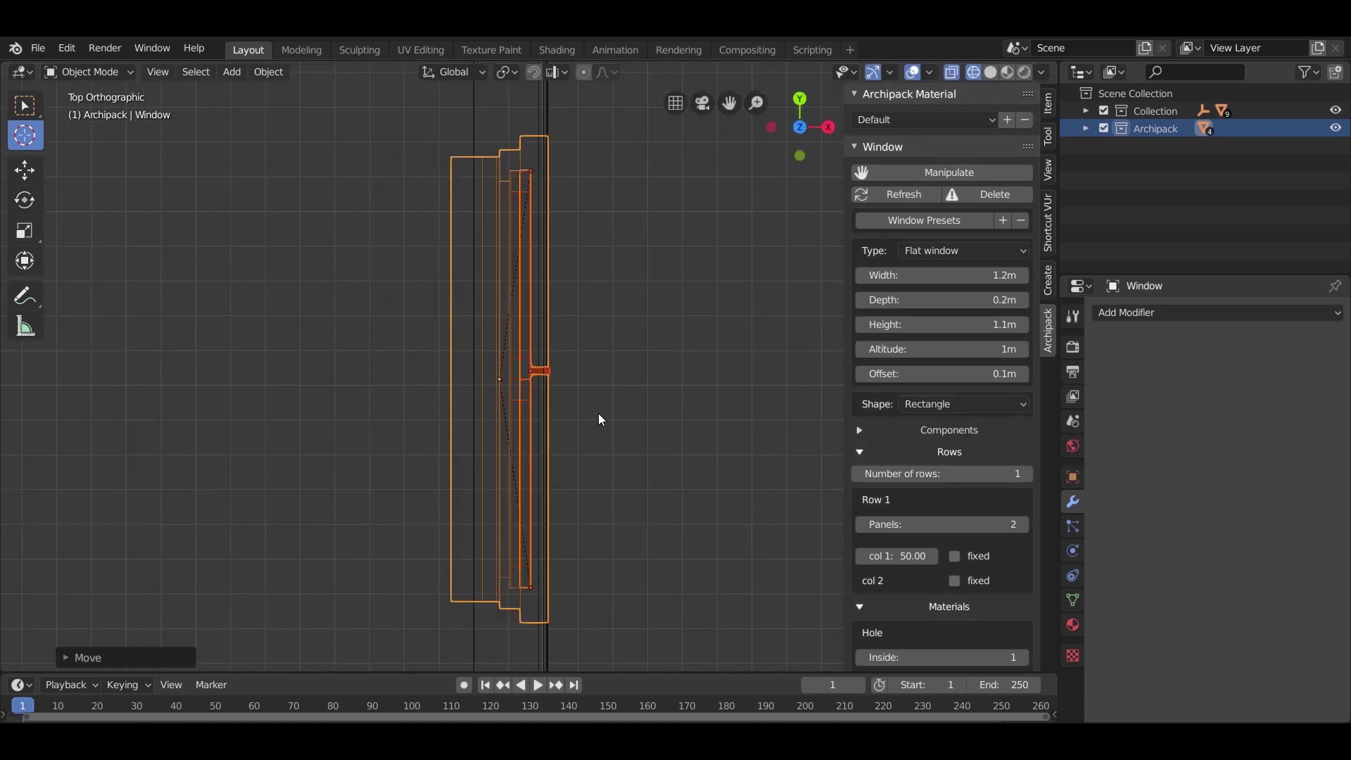
key("g")
key("x")
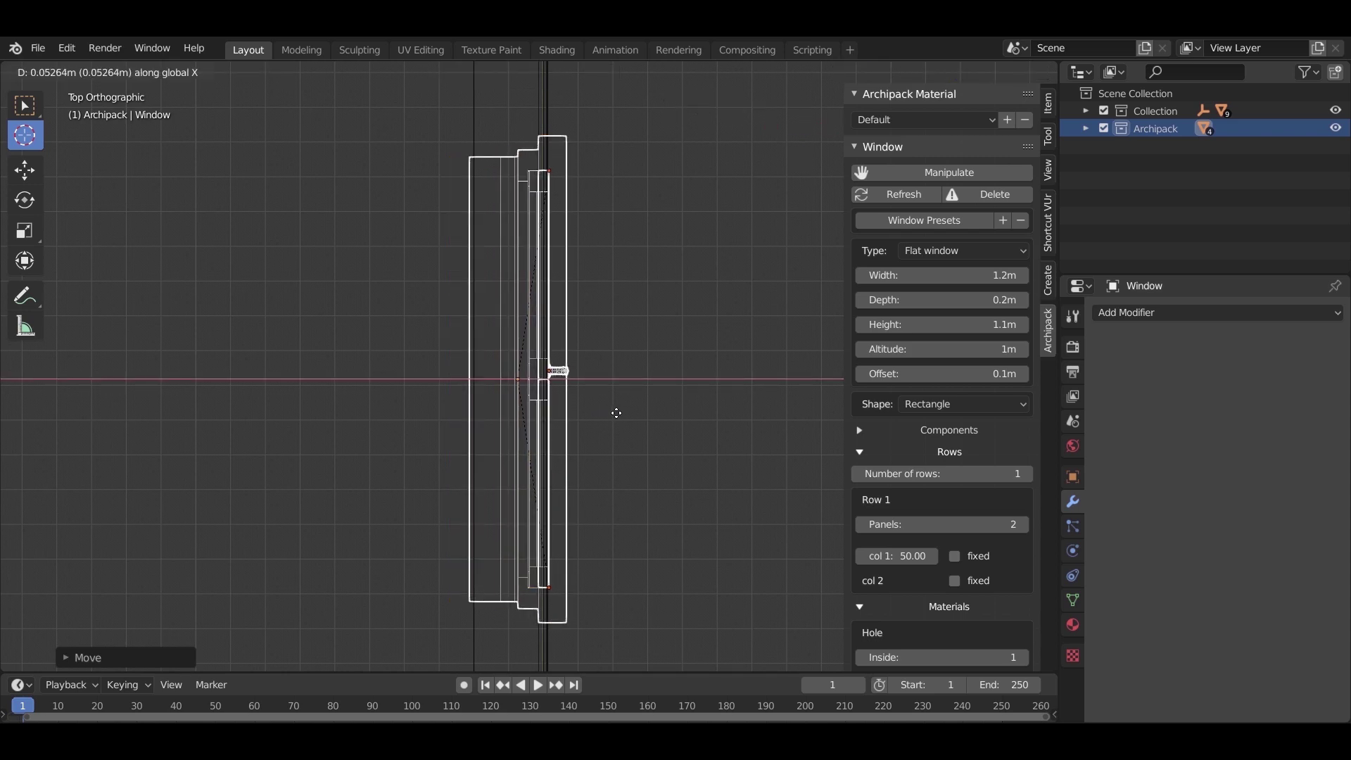
left_click(617, 414)
In front view, raise the window along Z until its sill base meets floor level, and move it up another 1 m
key("KP_1")
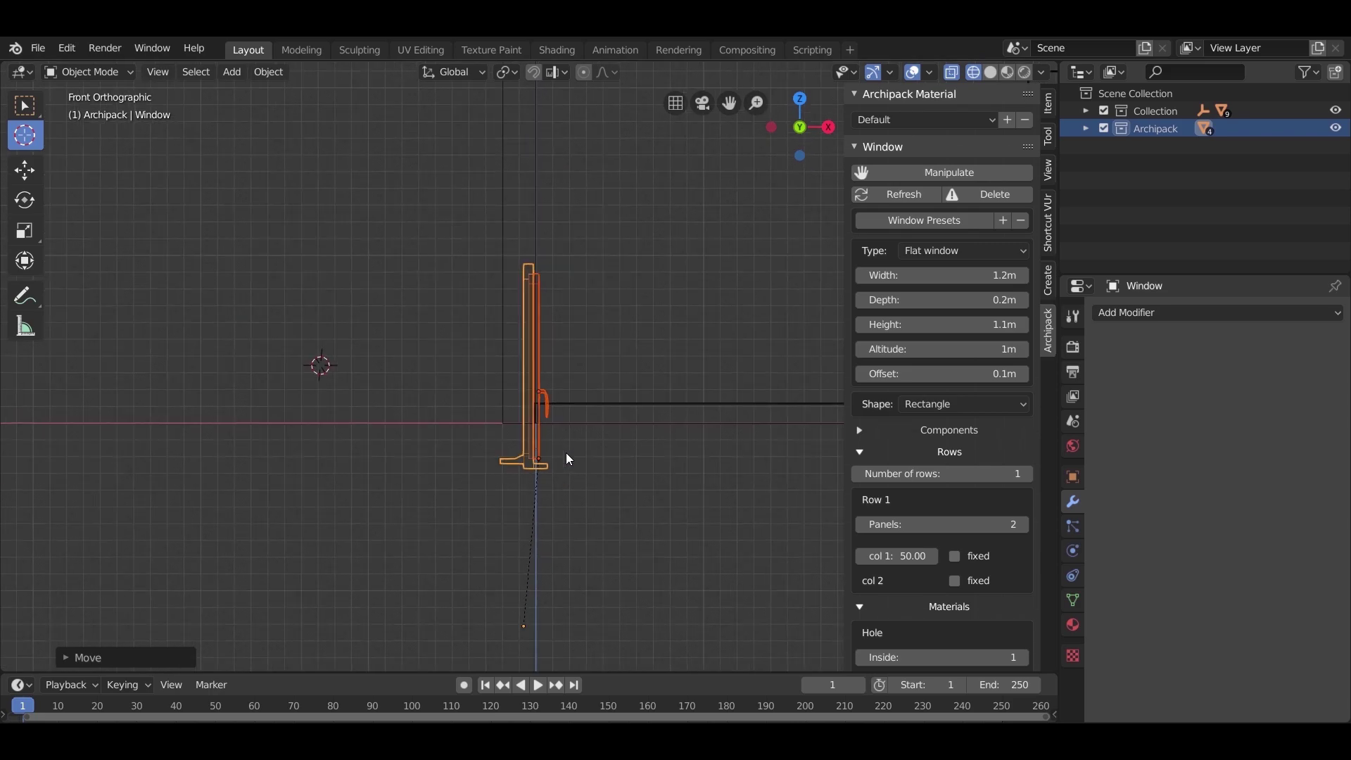
key("g")
key("z")
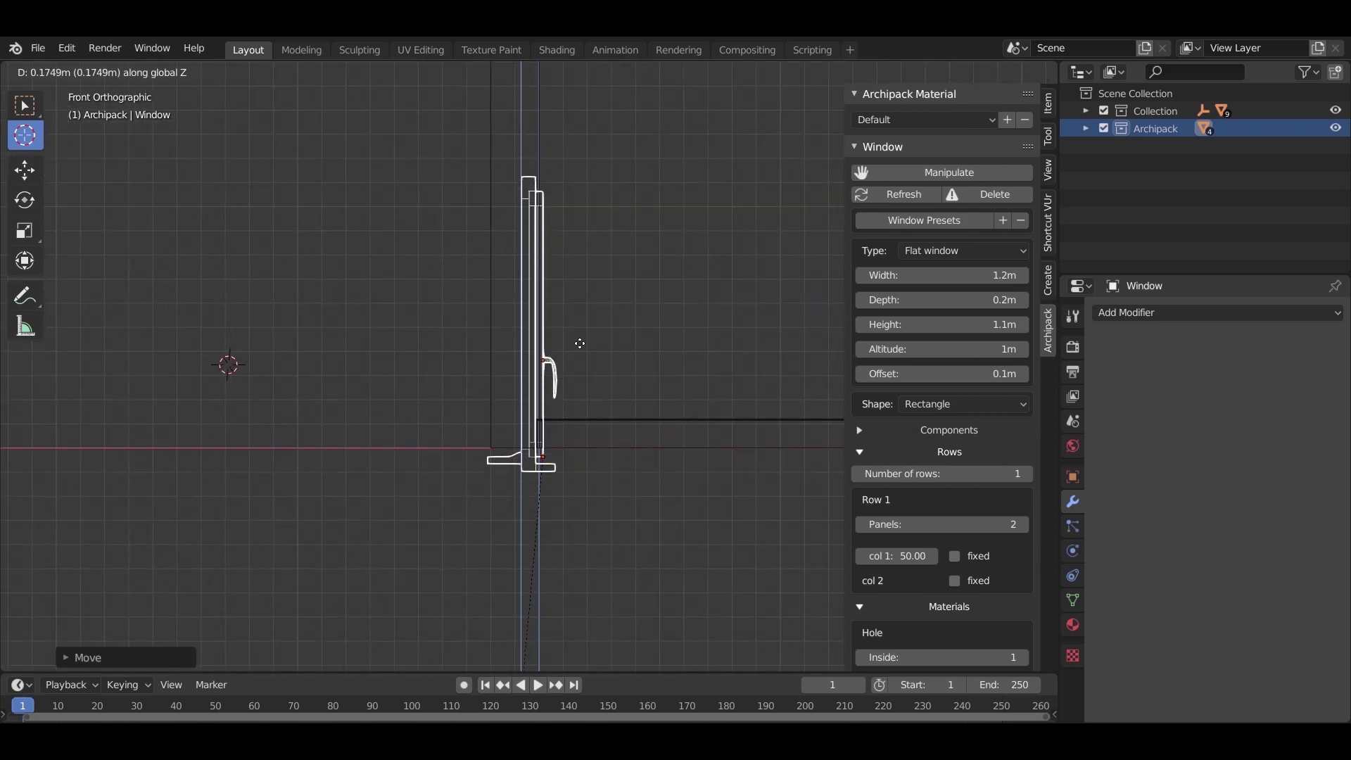
left_click(581, 328)
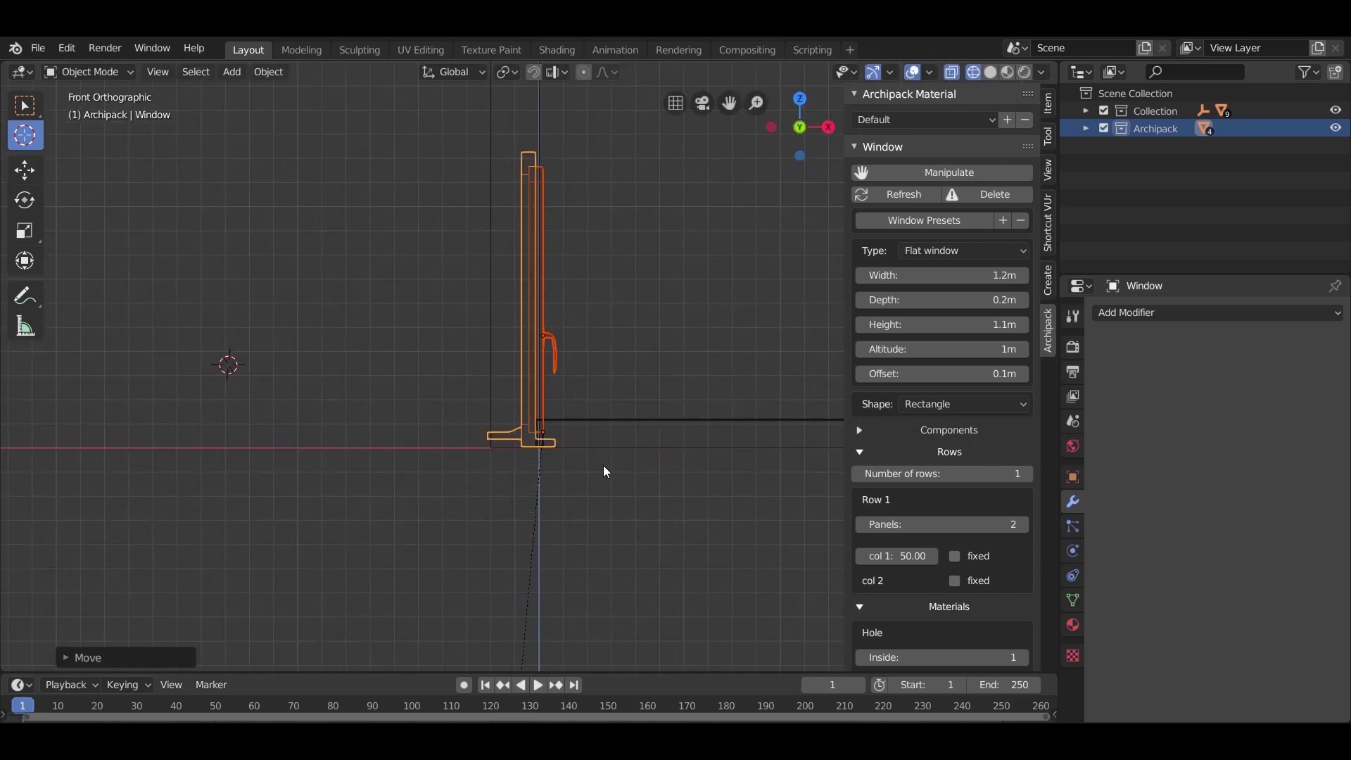
key("g")
key("z")
type("1")
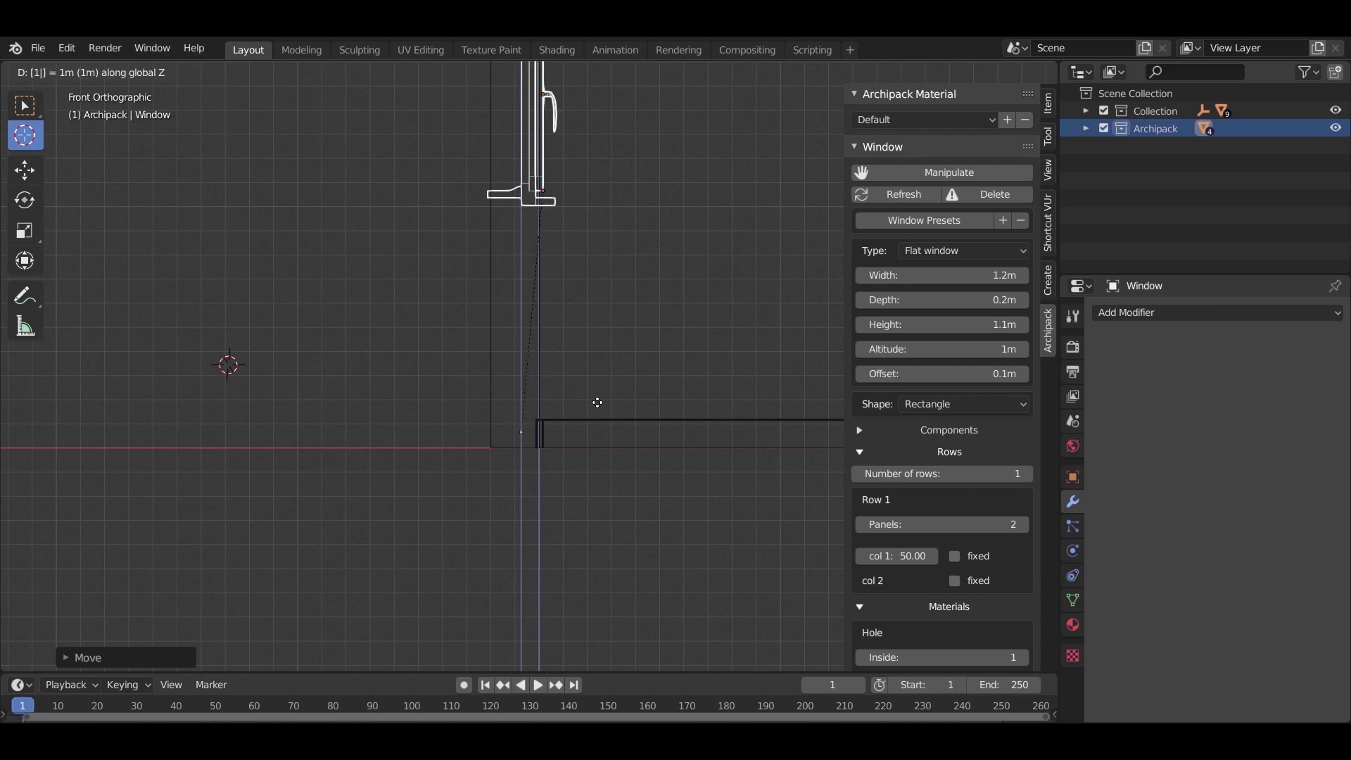
key("Return")
Return to solid shading with X-ray off and view the window from inside the room
middle_click_drag(591, 437, 574, 350)
key("z")
left_click(653, 345)
scroll(653, 344, "up", 1)
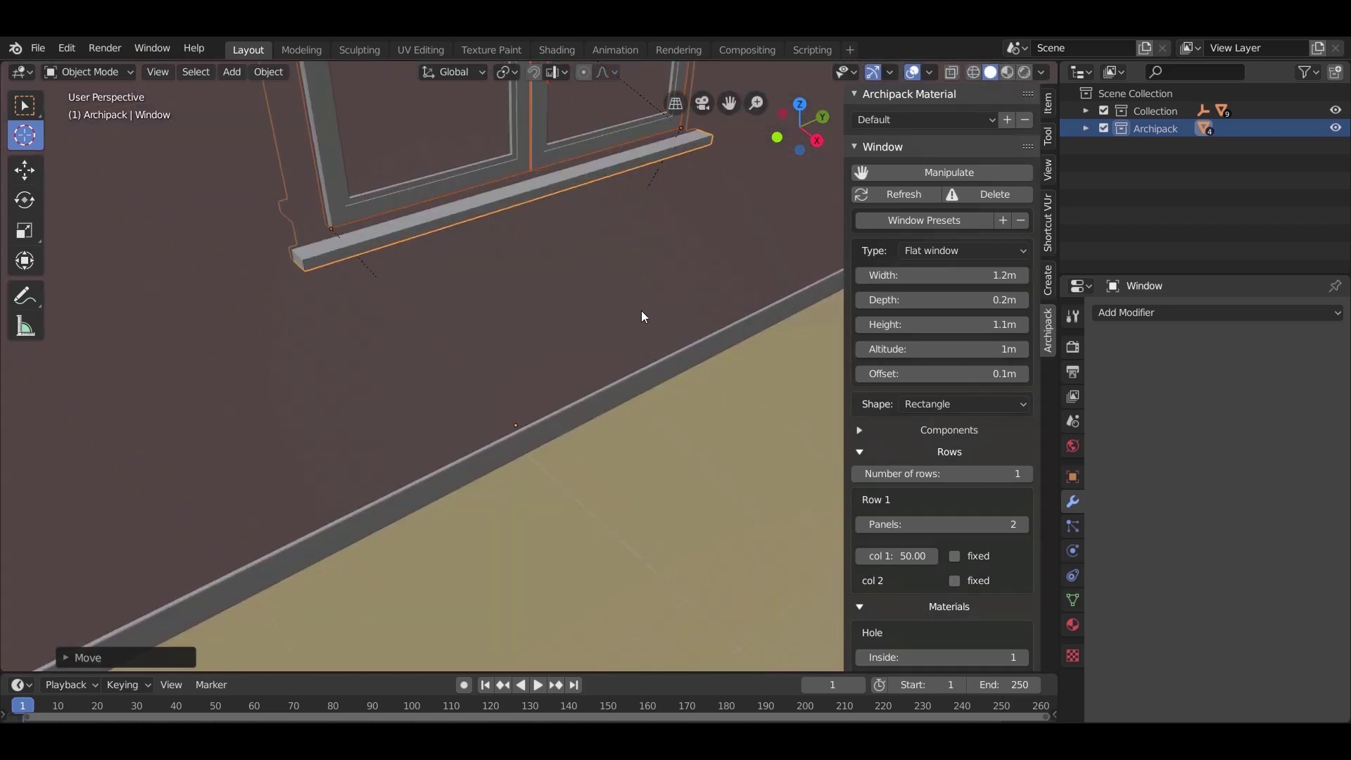
mouse_move(640, 311)
middle_mouse_down()
mouse_move(633, 336)
mouse_move(673, 361)
mouse_move(629, 392)
mouse_move(561, 625)
mouse_move(530, 101)
mouse_move(550, 194)
mouse_move(507, 205)
mouse_move(422, 170)
middle_mouse_up()
key("alt+z")
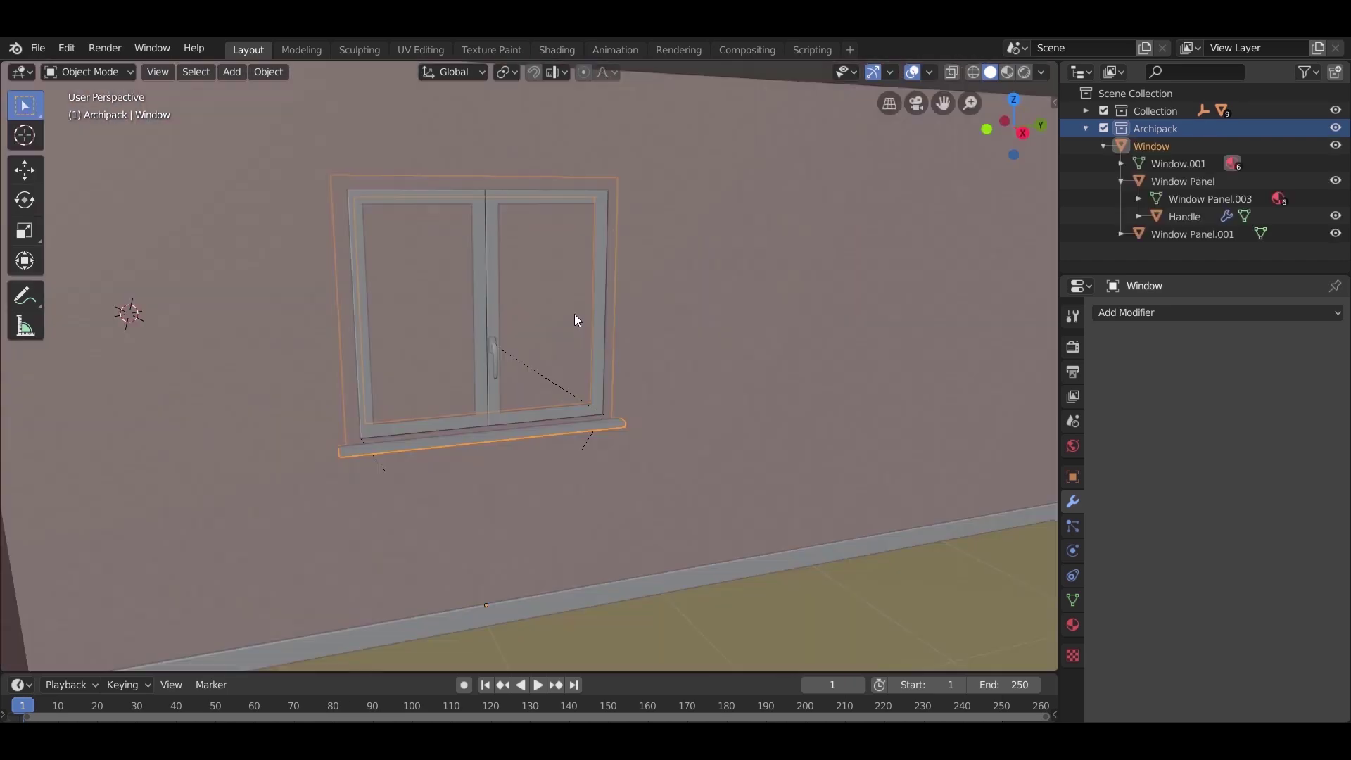
Place the 3D cursor at the window, add a cube there and scale it uniformly to about 0.45
scroll(574, 314, "up", 2)
left_click(31, 141)
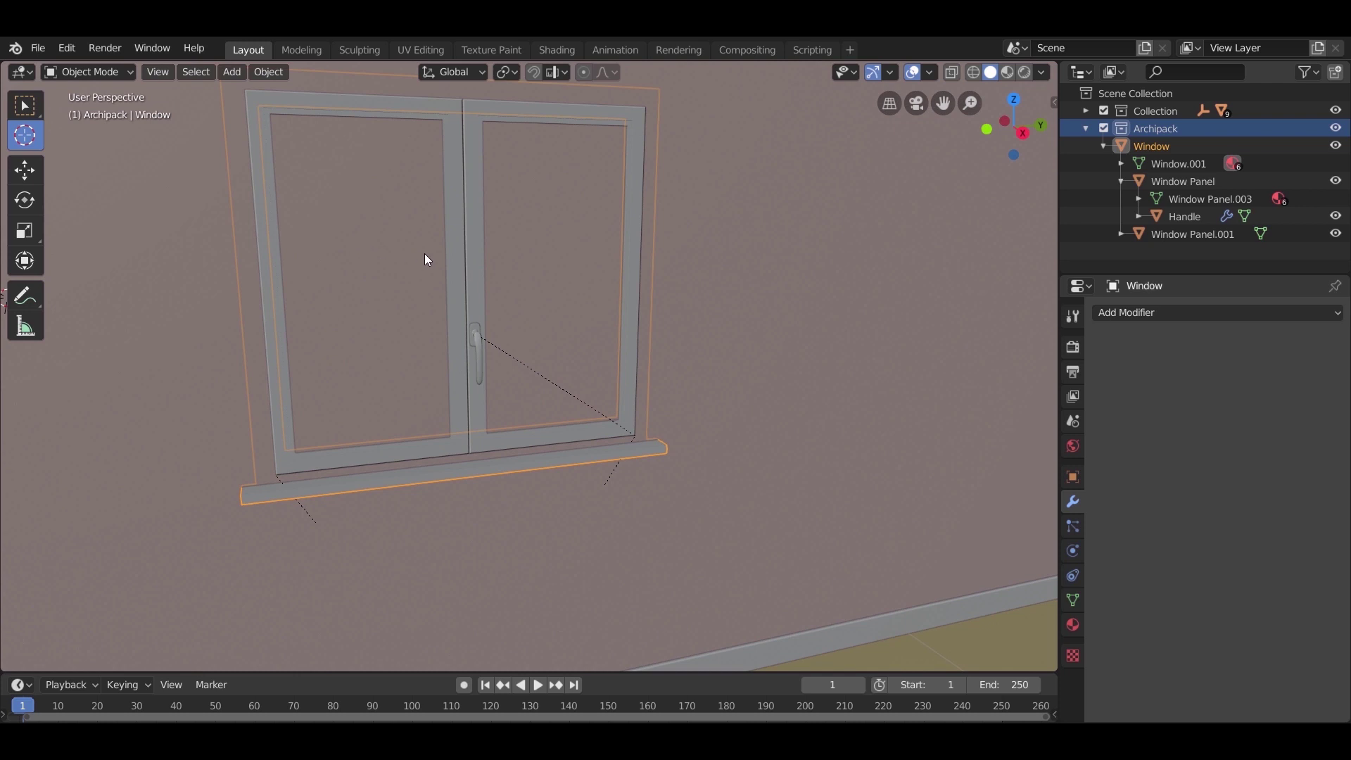
key("shift+a")
mouse_move(466, 273)
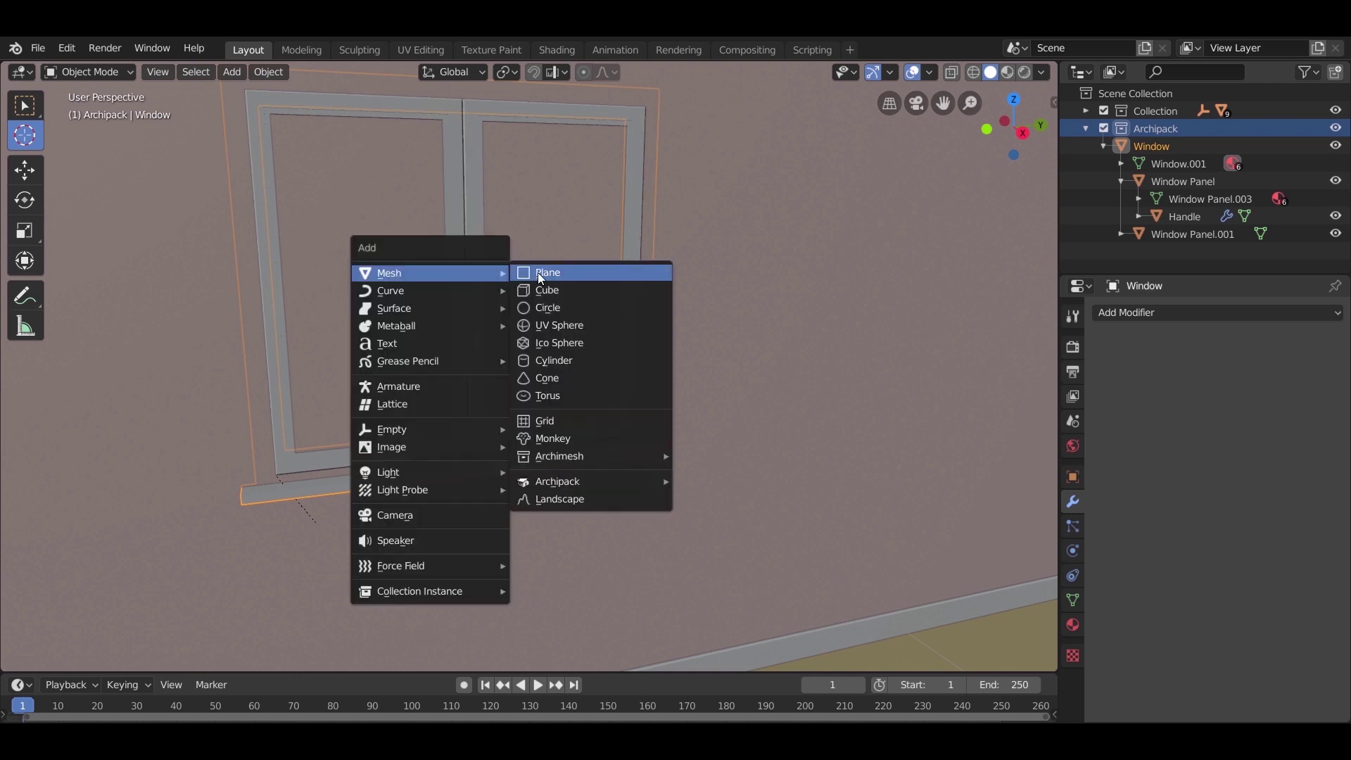
left_click(545, 288)
scroll(547, 294, "down", 5)
key("s")
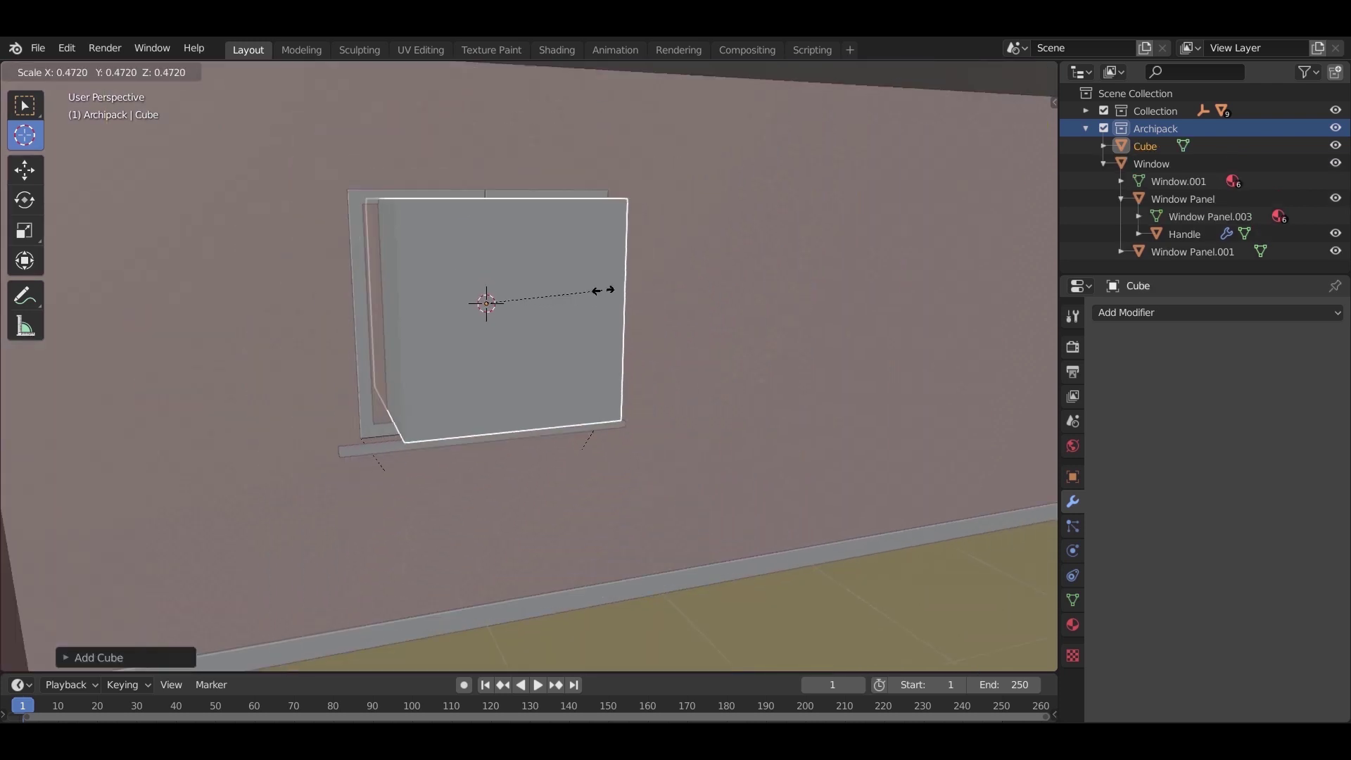
left_click(593, 314)
In right view, lower the cube slightly along Z to centre it vertically on the window
middle_click_drag(593, 314, 555, 310)
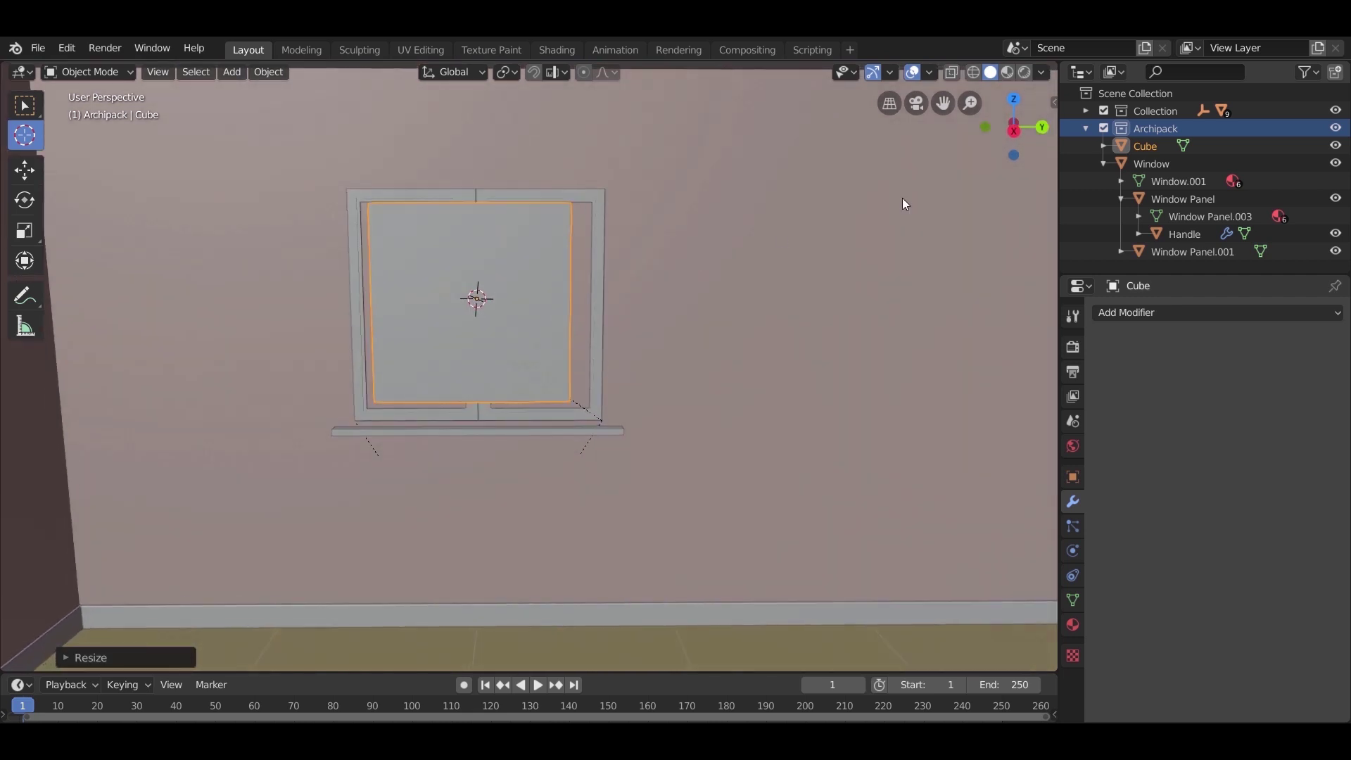
left_click(1012, 132)
scroll(438, 302, "up", 4)
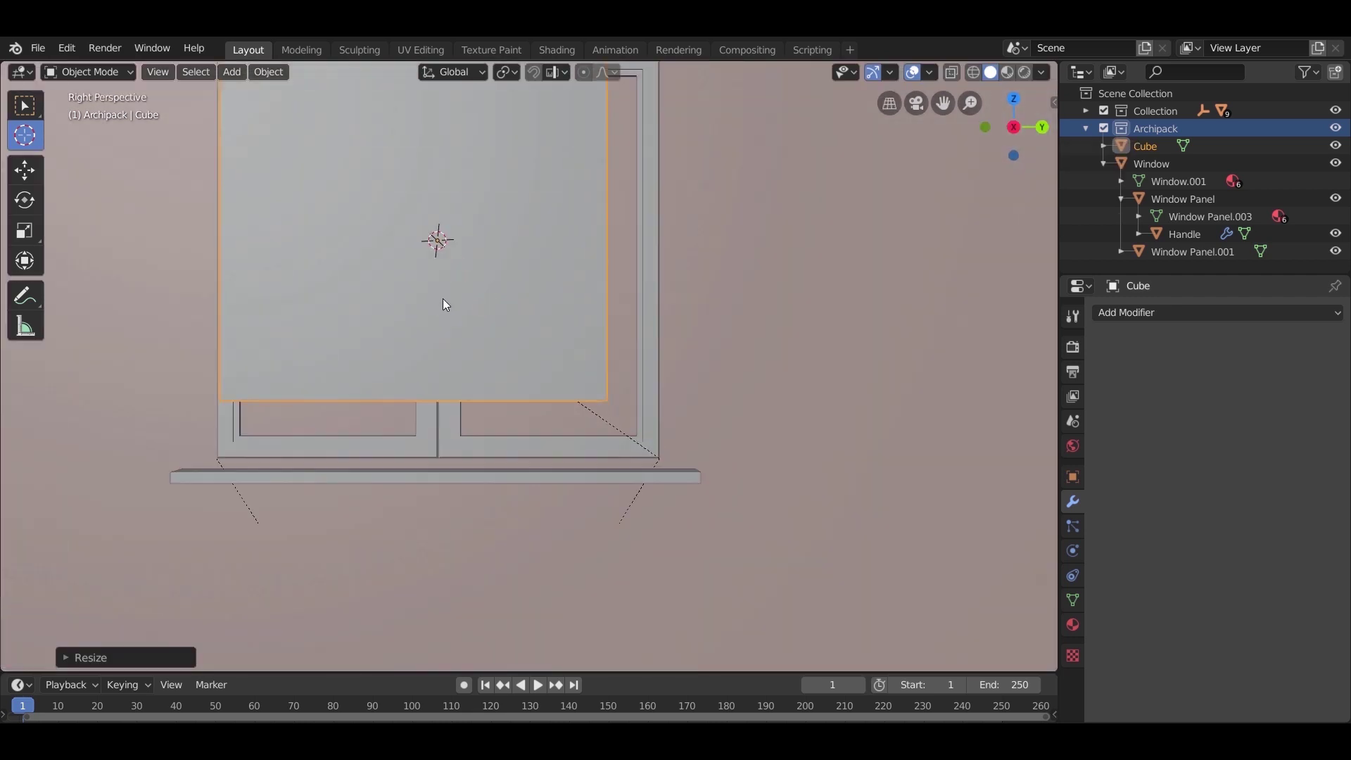
middle_click_drag(512, 332, 590, 426, "shift")
key("g")
key("shift+z")
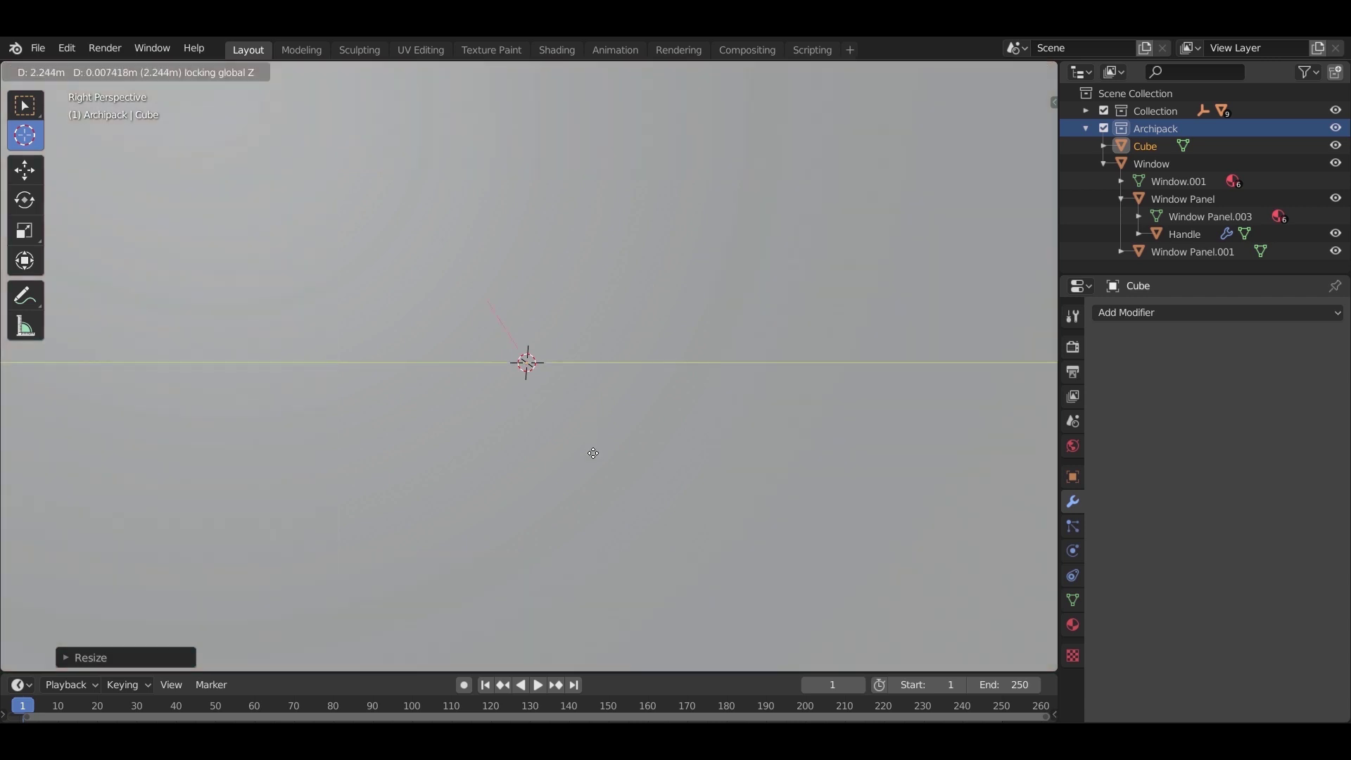
right_click(592, 450)
key("g")
key("z")
left_click(616, 455)
key("g")
key("y")
right_click(631, 452)
Widen the cube along Y to a scale of 0.576 so it spans the window frame
key("s")
left_click(734, 441)
key("s")
key("y")
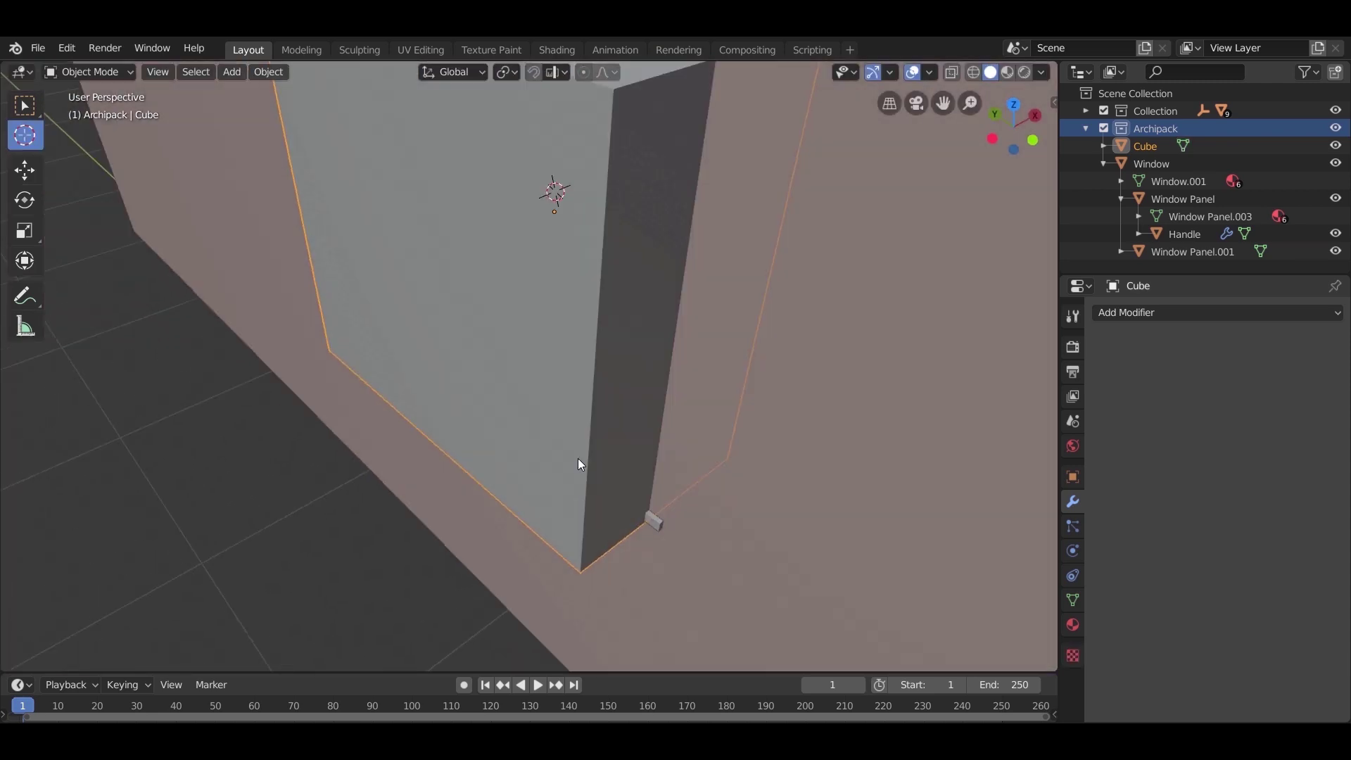
middle_click_drag(582, 462, 366, 412)
left_click(267, 363)
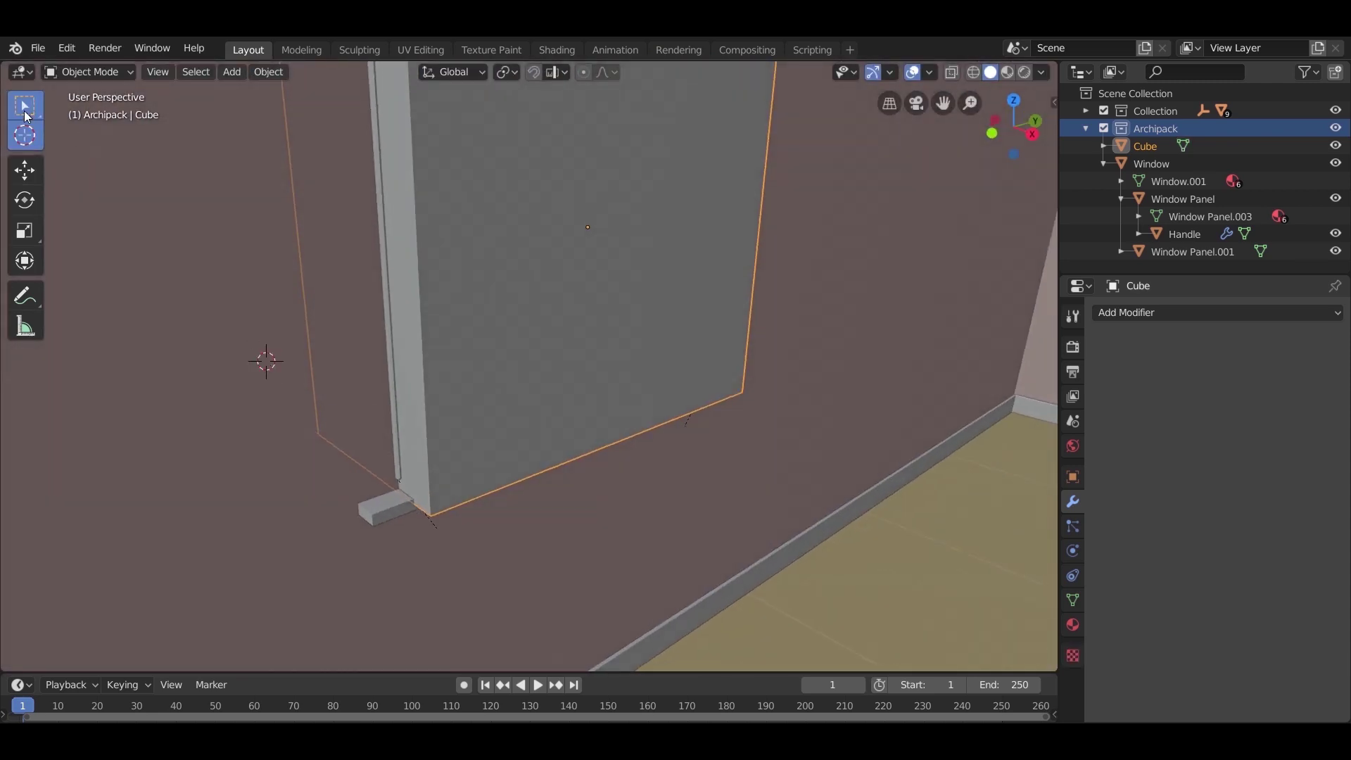
Add a Difference Boolean modifier to the room with the cube as its cutting object
left_click(25, 107)
left_click(220, 471)
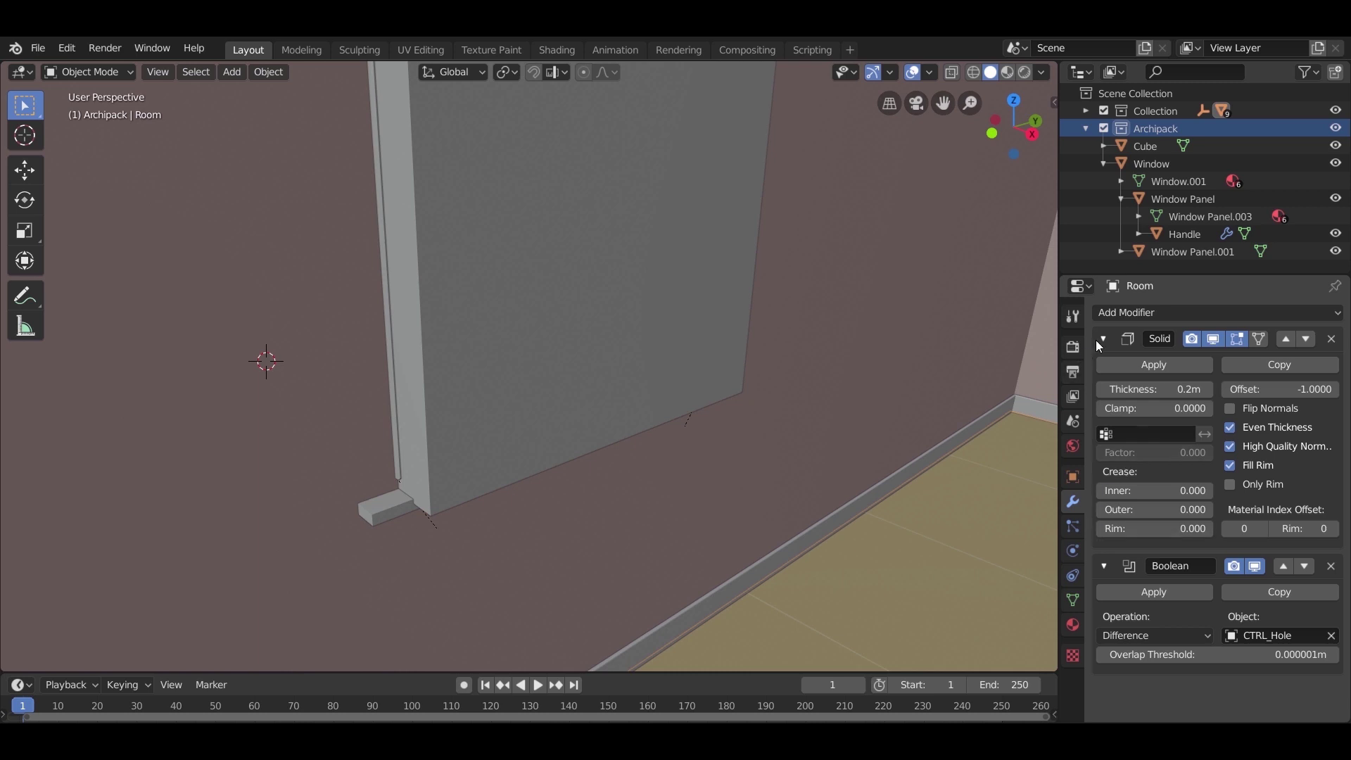
left_click(1102, 341)
left_click(1104, 370)
left_click(1143, 316)
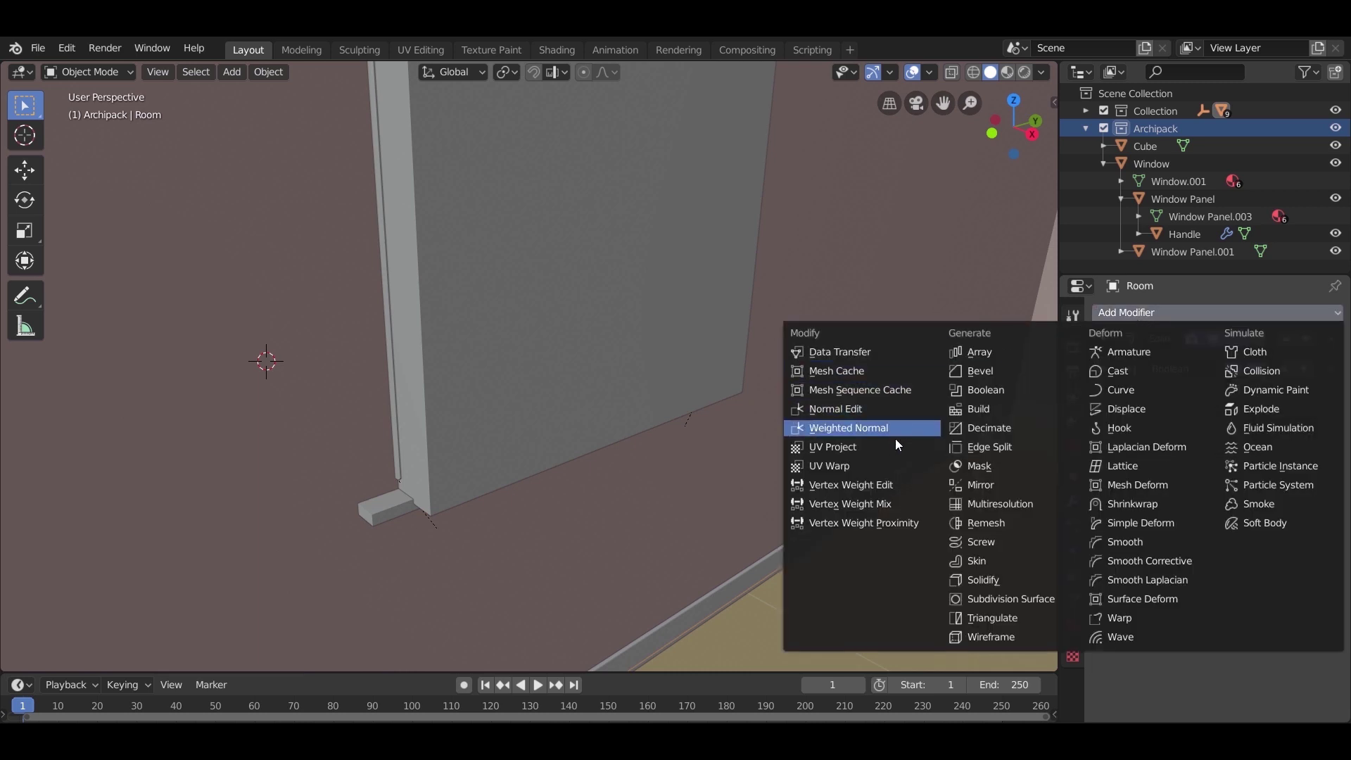
left_click(984, 392)
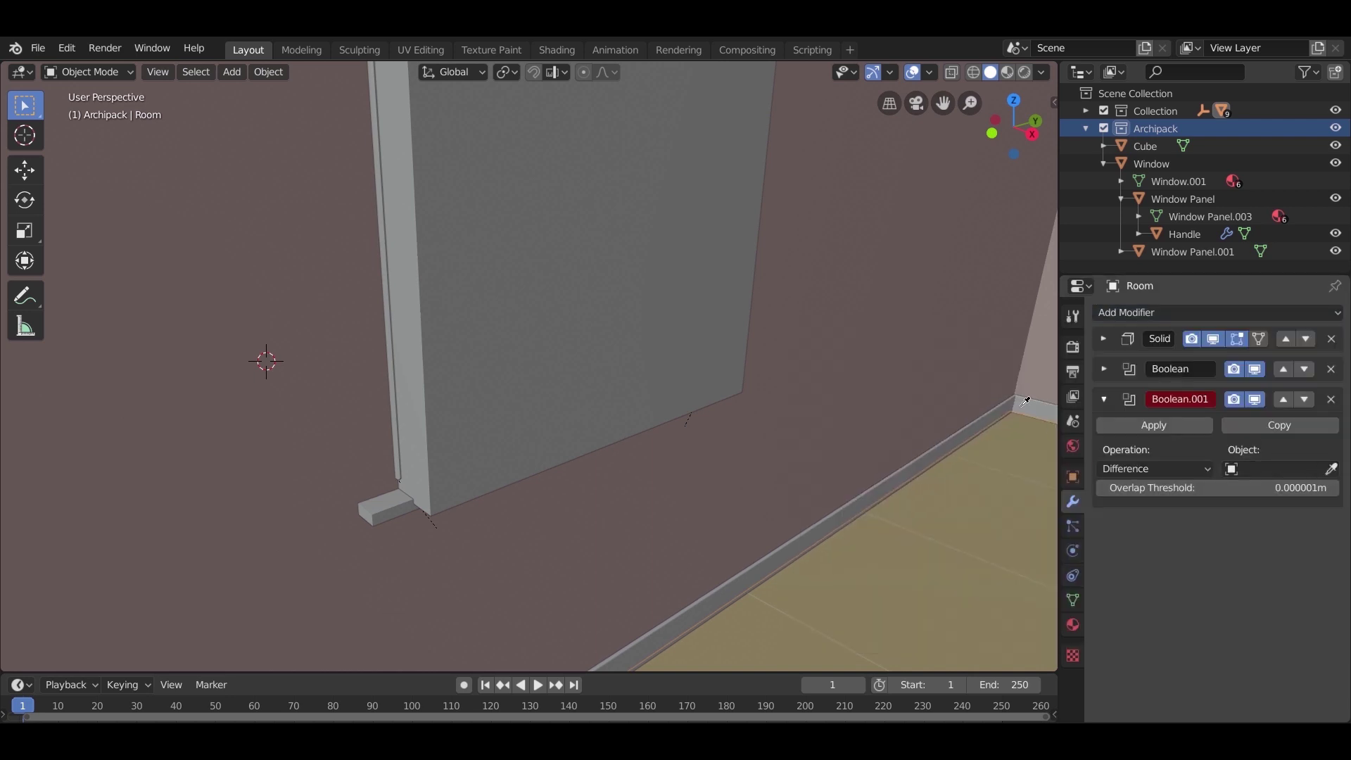
left_click(508, 243)
left_click(1104, 399)
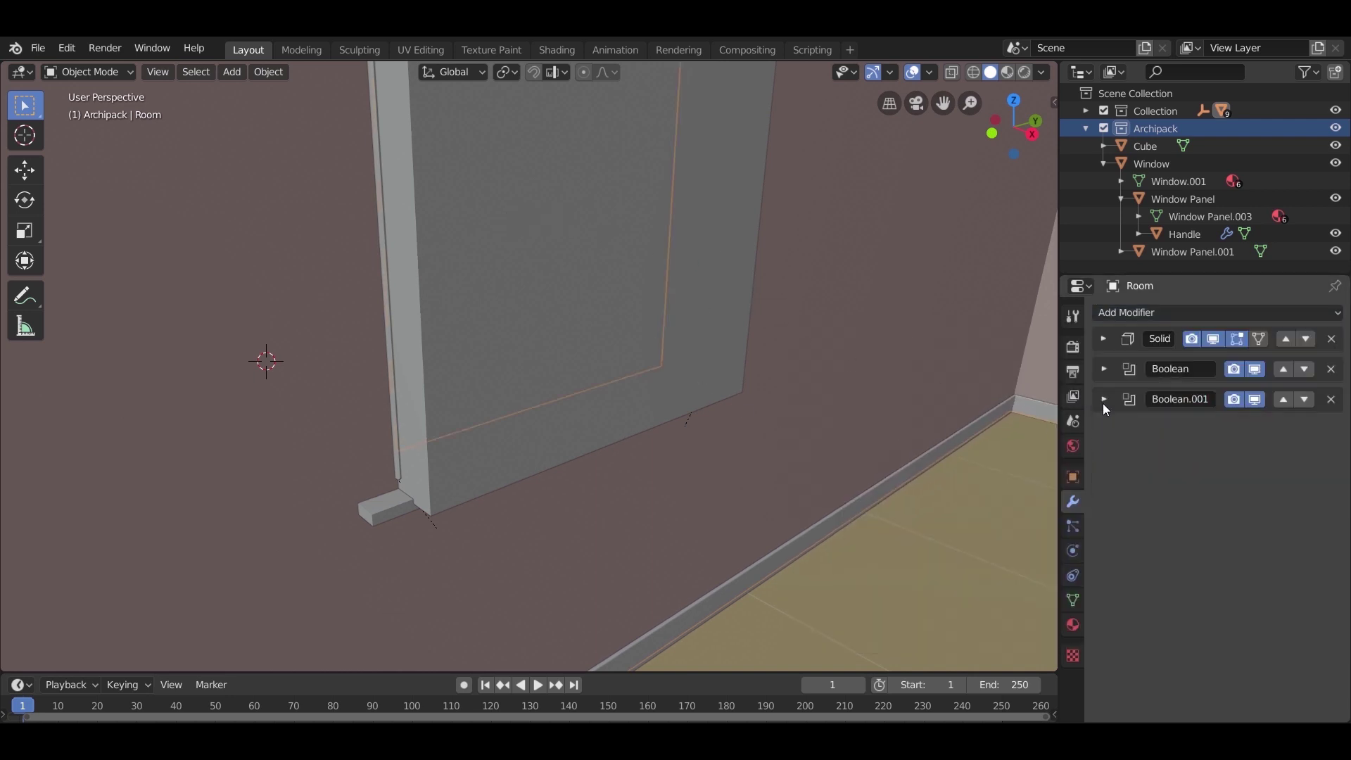
Set the cutter cube's viewport display to Wire
left_click(556, 255)
left_click(1073, 477)
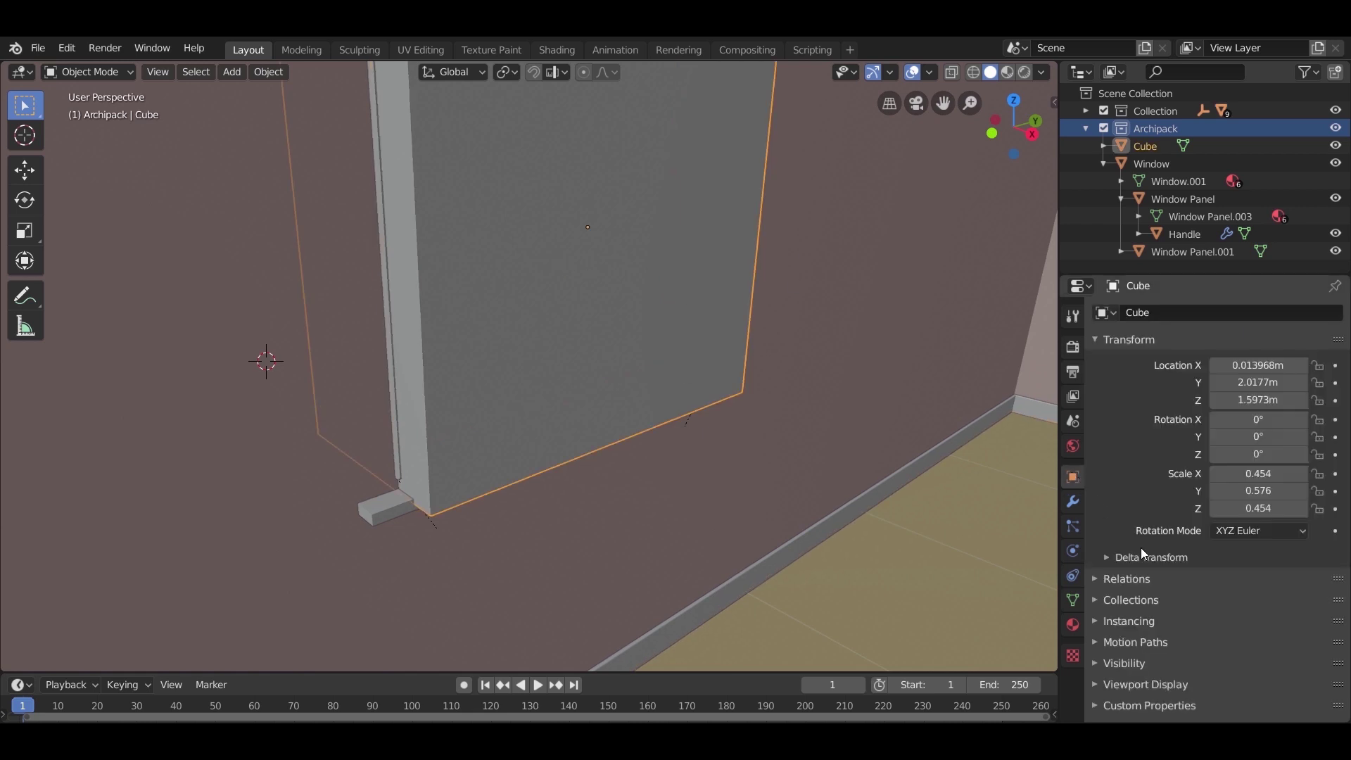
left_click(1140, 685)
scroll(1176, 615, "down", 5)
left_click(1261, 649)
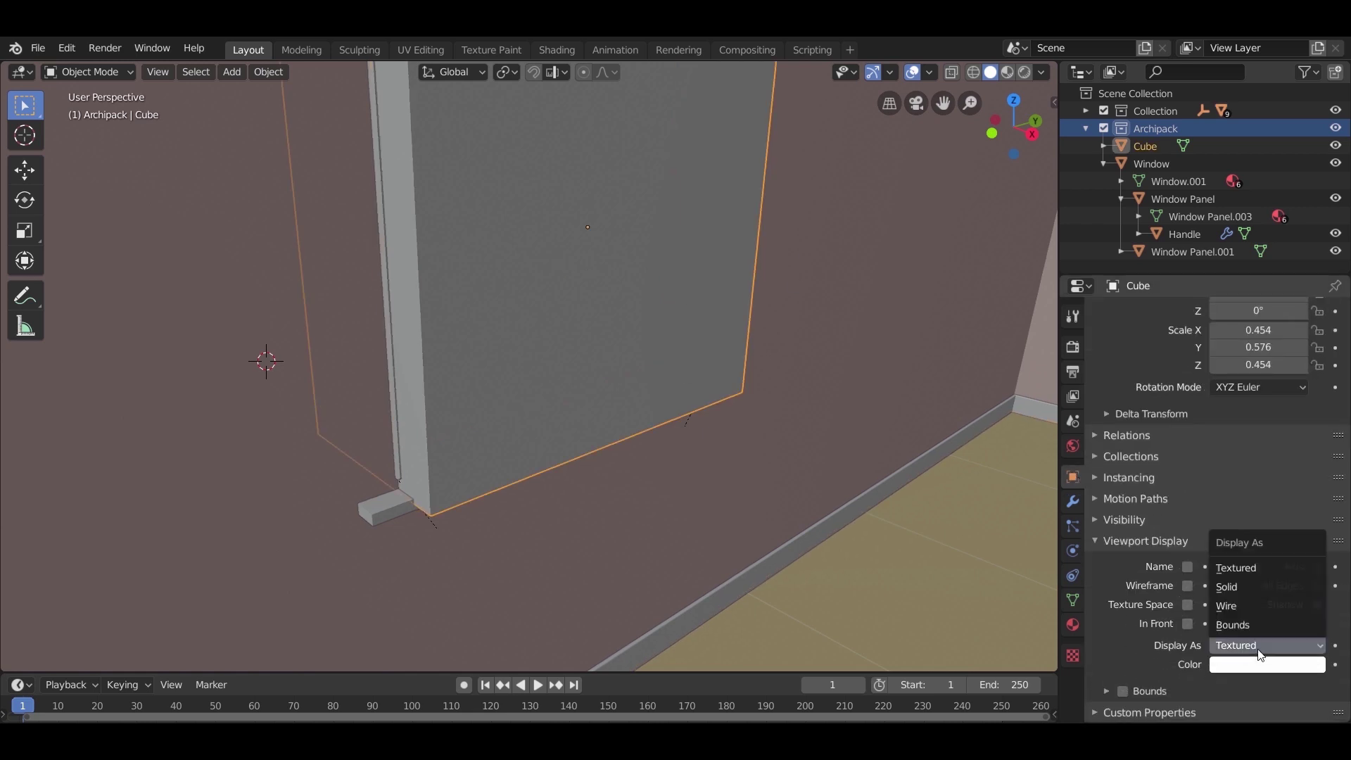
left_click(1258, 609)
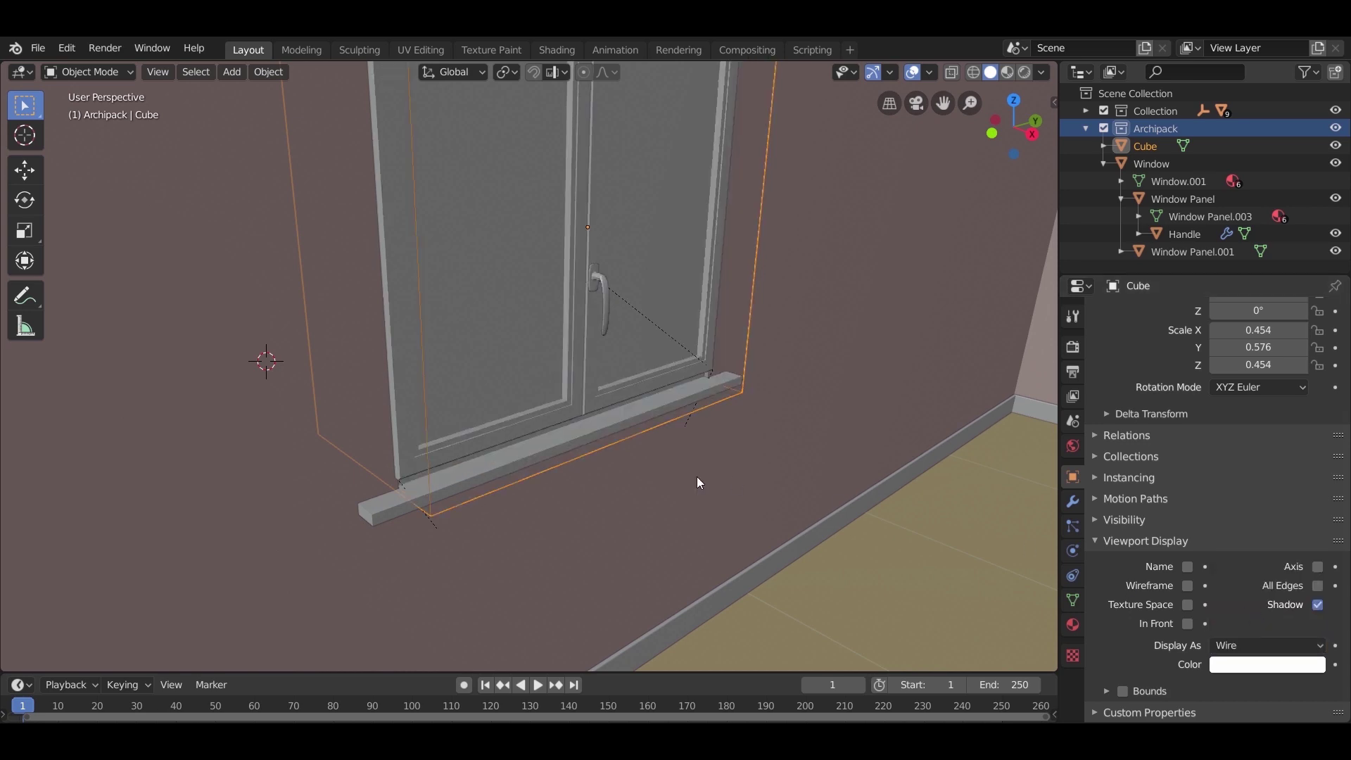
middle_click_drag(697, 476, 688, 449)
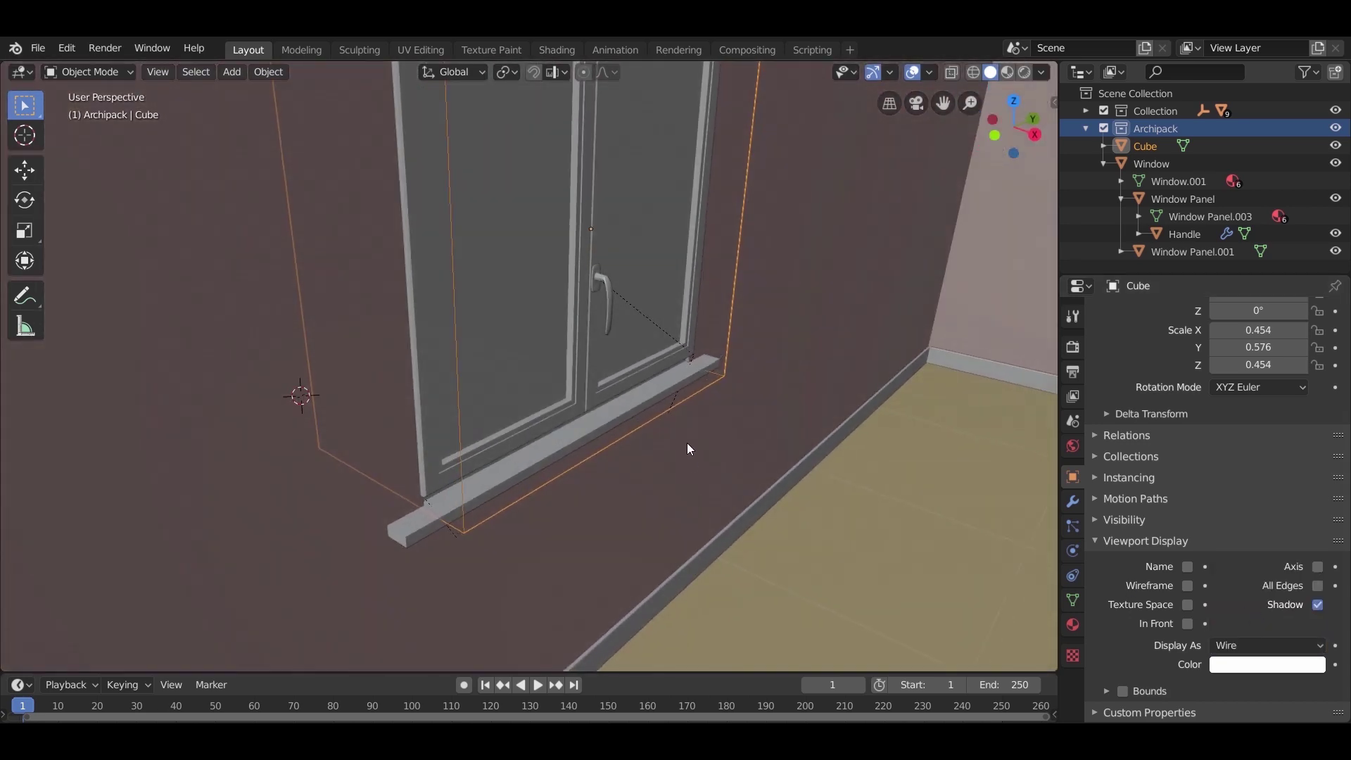
Move the cutter cube out of the Archipack collection into the Scene Collection
left_click(1158, 164)
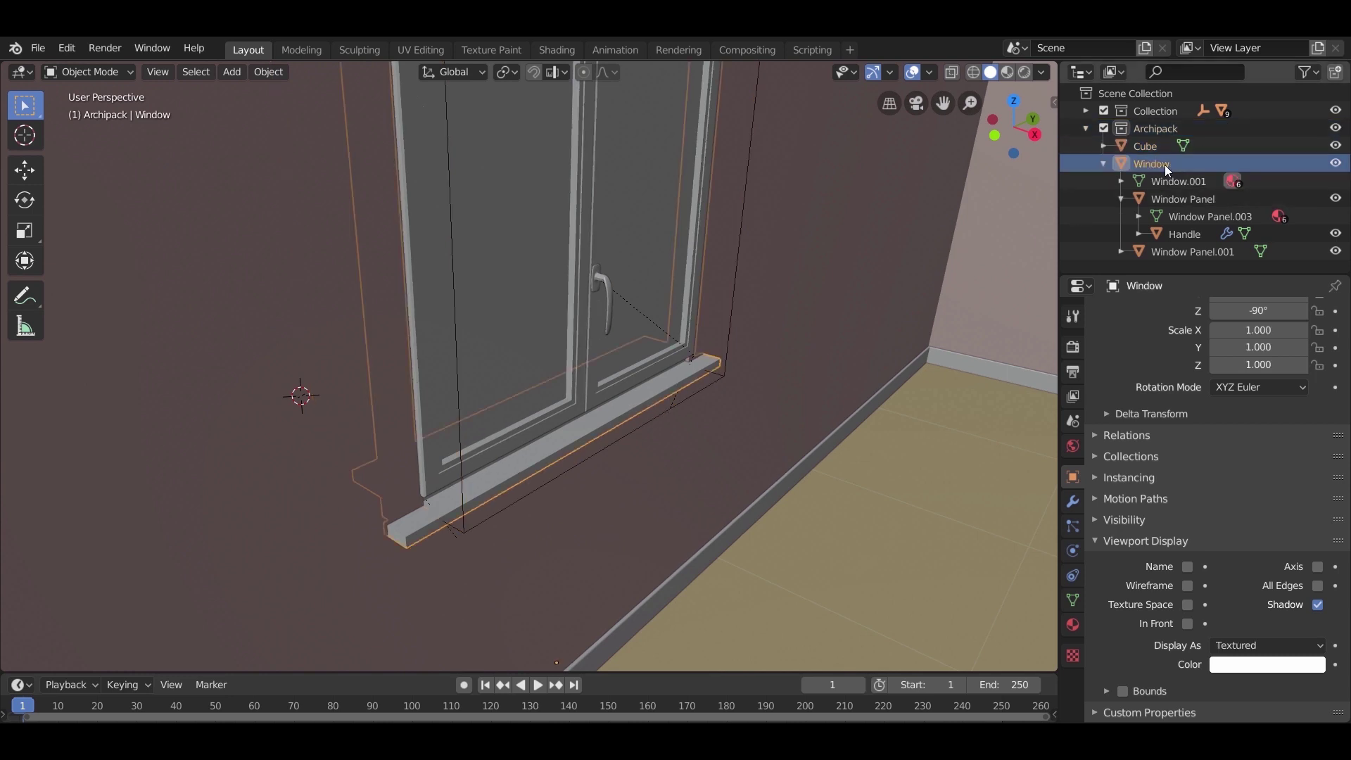
right_click(1163, 165)
left_click(1146, 146)
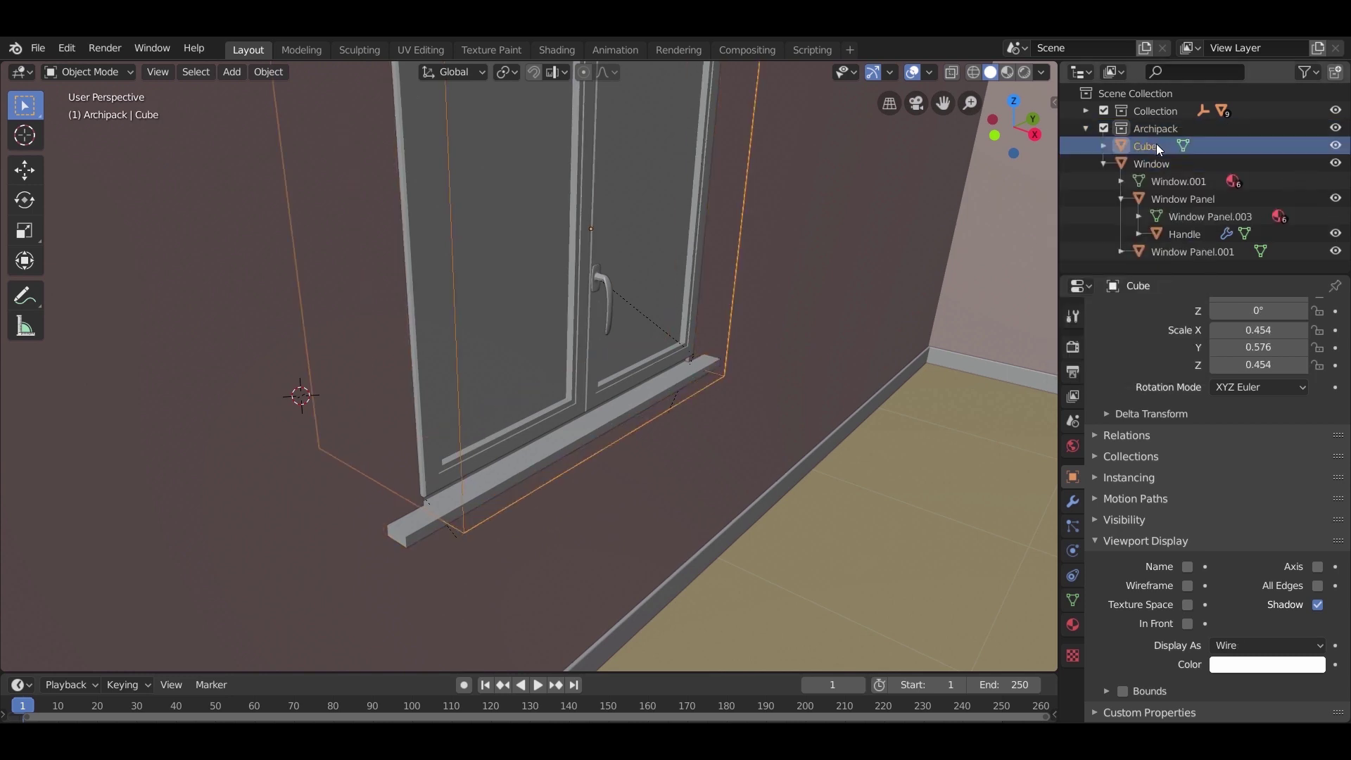
left_click_drag(1154, 146, 1135, 94)
Select all objects in the Archipack collection and move the window along negative X deeper into the wall opening
right_click(1126, 129)
left_click(1121, 216)
left_click(1086, 128)
key("alt+a")
left_click(1145, 129)
key("g")
key("y")
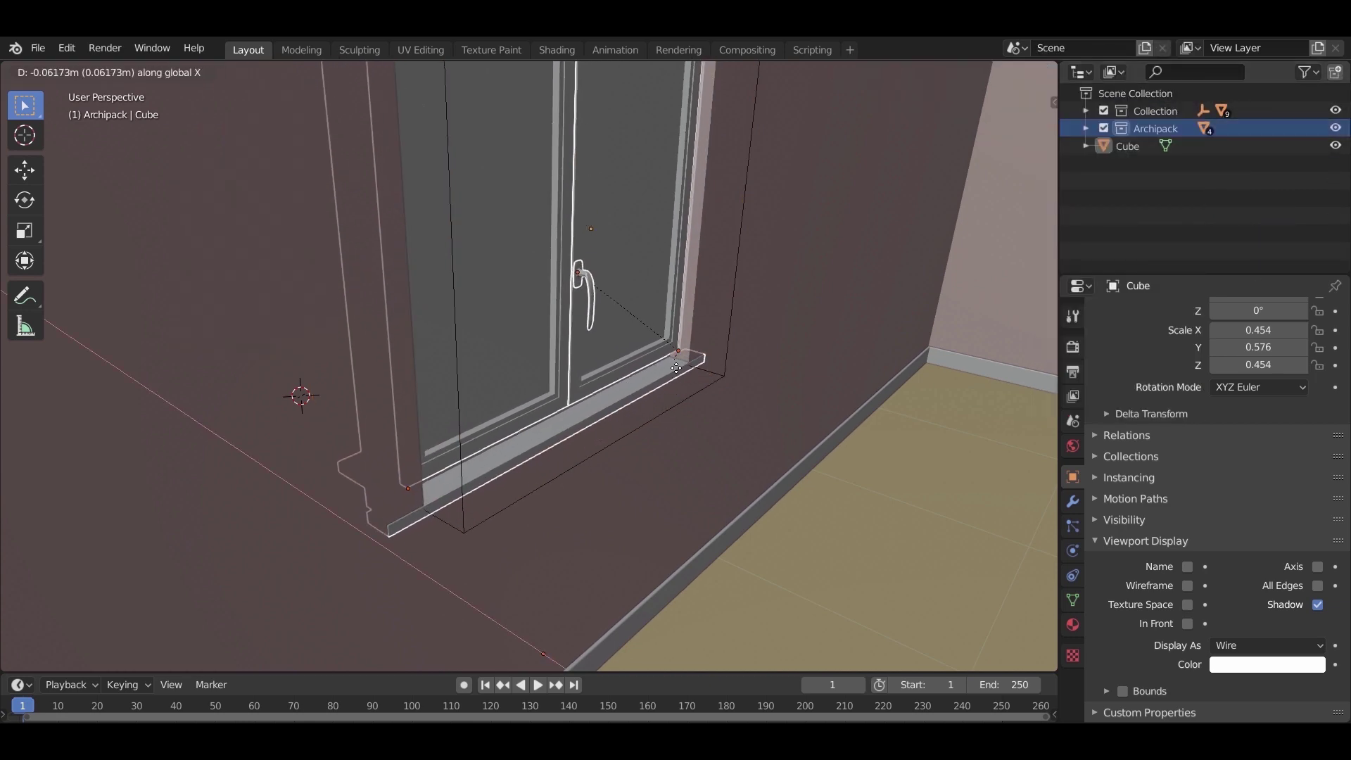
left_click(711, 366)
Adjust the window's height along Z and widen the cutter cube along Y to a scale of 0.640
key("g")
key("z")
middle_click_drag(711, 365, 630, 521)
left_click(632, 359)
left_click(666, 564)
key("s")
key("y")
left_click(680, 567)
key("s")
key("y")
left_click(636, 528)
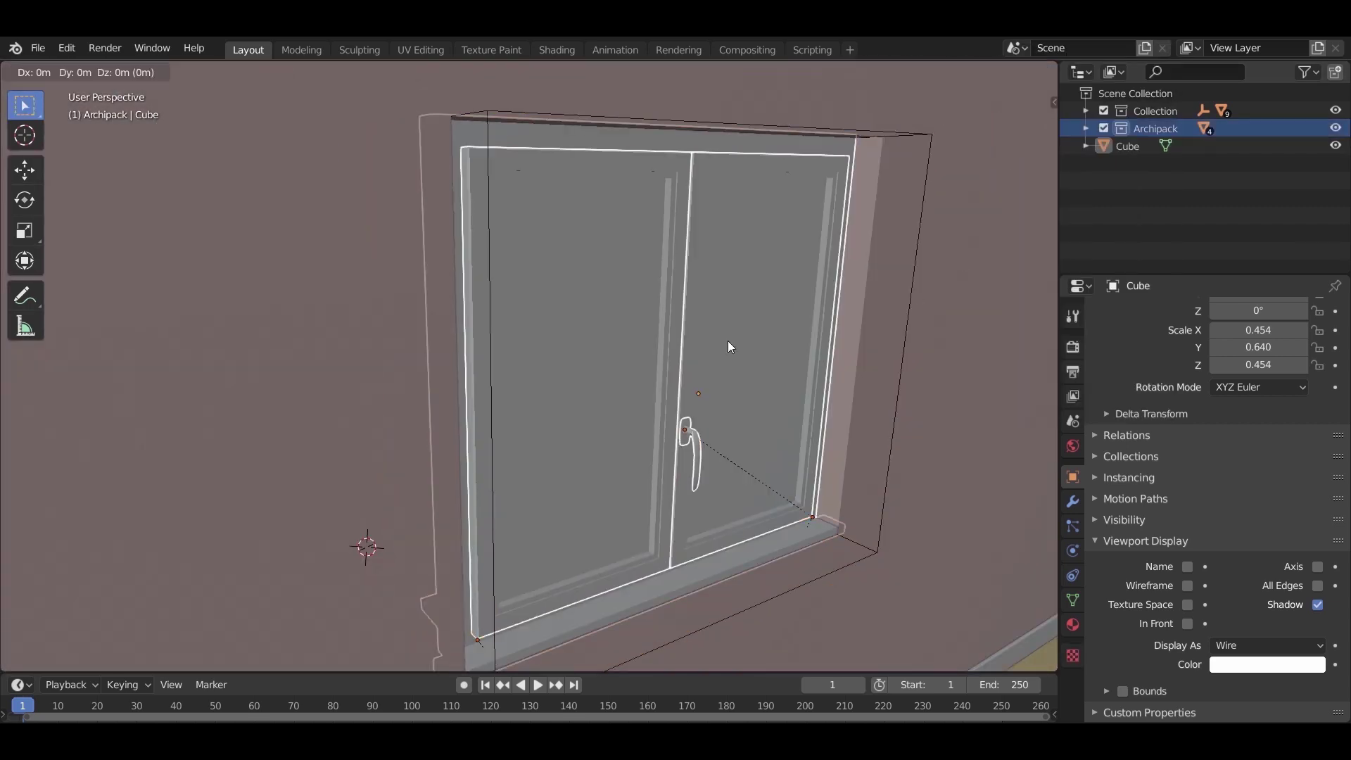
Select all Archipack window objects together with the cutter cube and test that they move as one
left_click(196, 72)
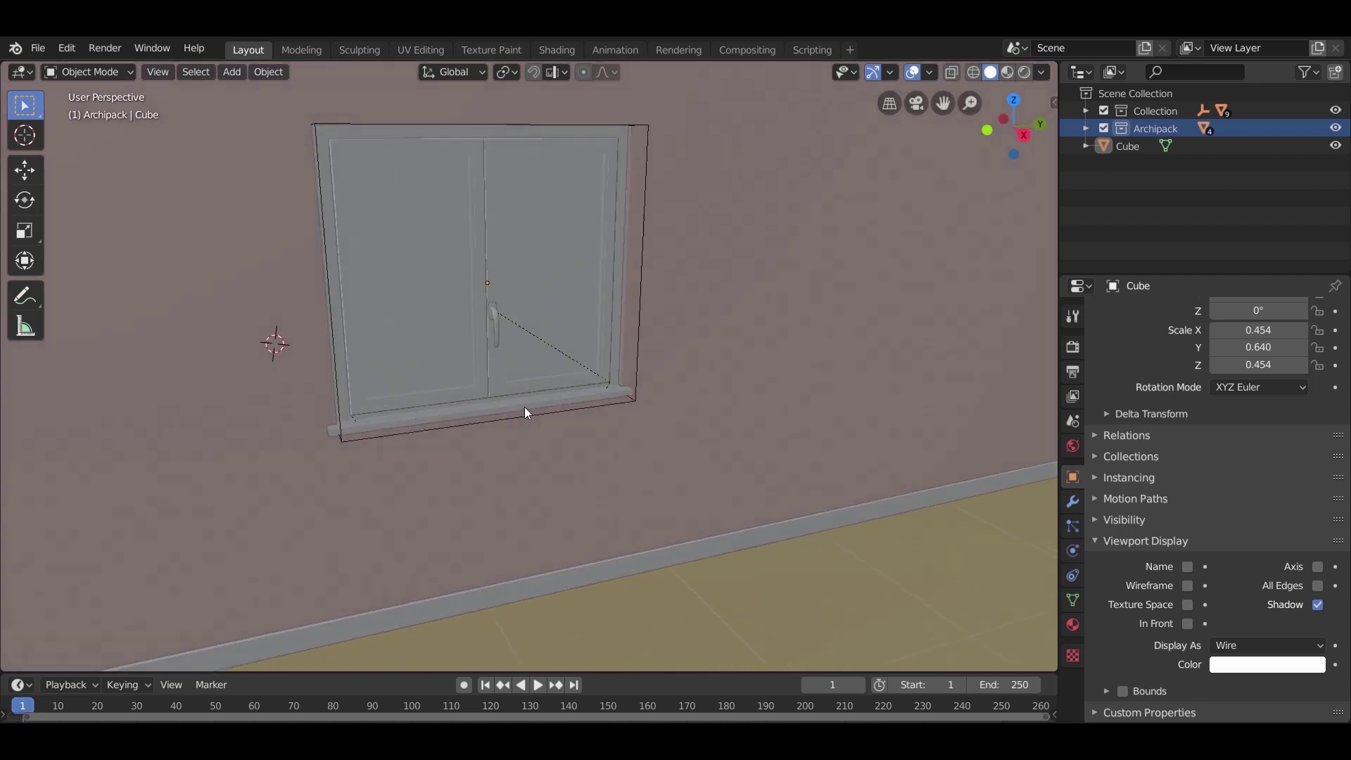
mouse_move(525, 406)
middle_mouse_down()
mouse_move(471, 416)
mouse_move(519, 396)
middle_mouse_up()
right_click(1141, 128)
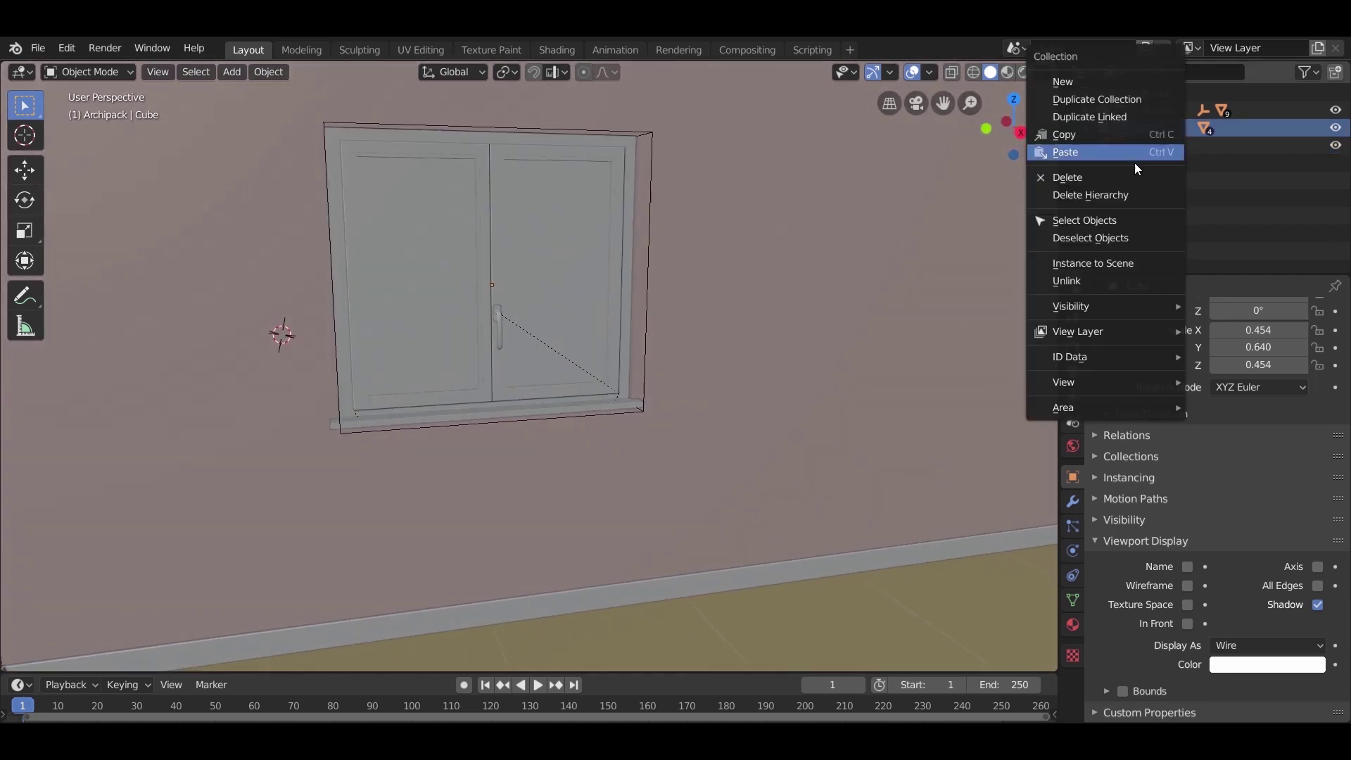
left_click(1109, 218)
middle_click_drag(545, 348, 529, 358)
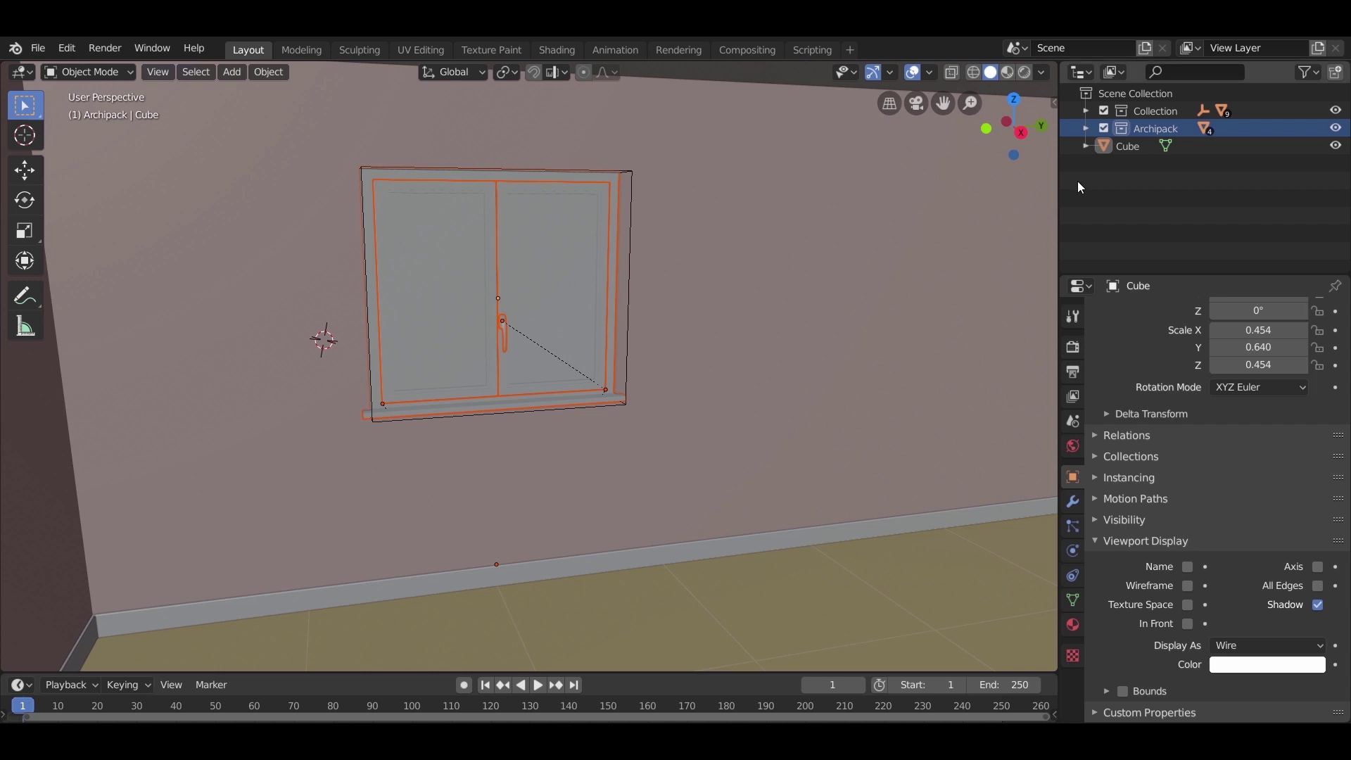
left_click(631, 280)
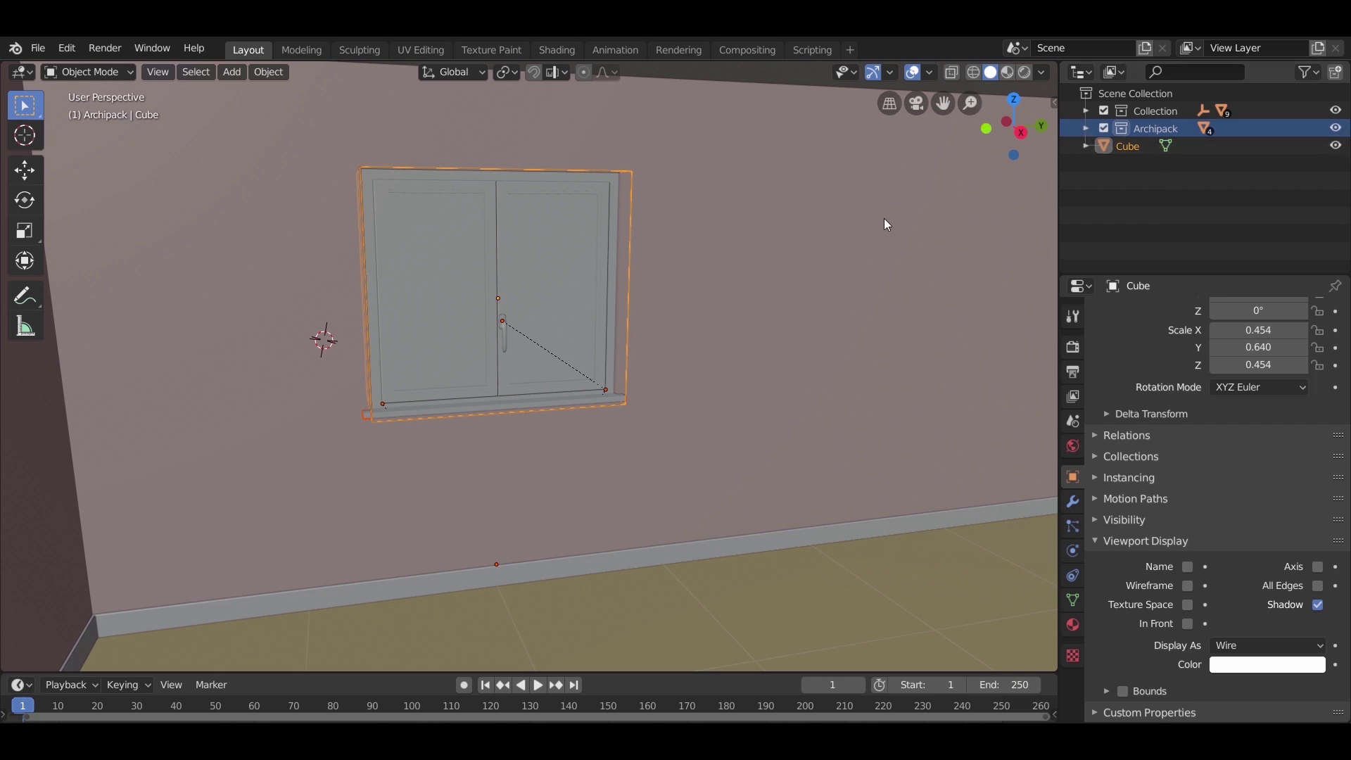
right_click(1146, 131)
left_click(1092, 220)
key("g")
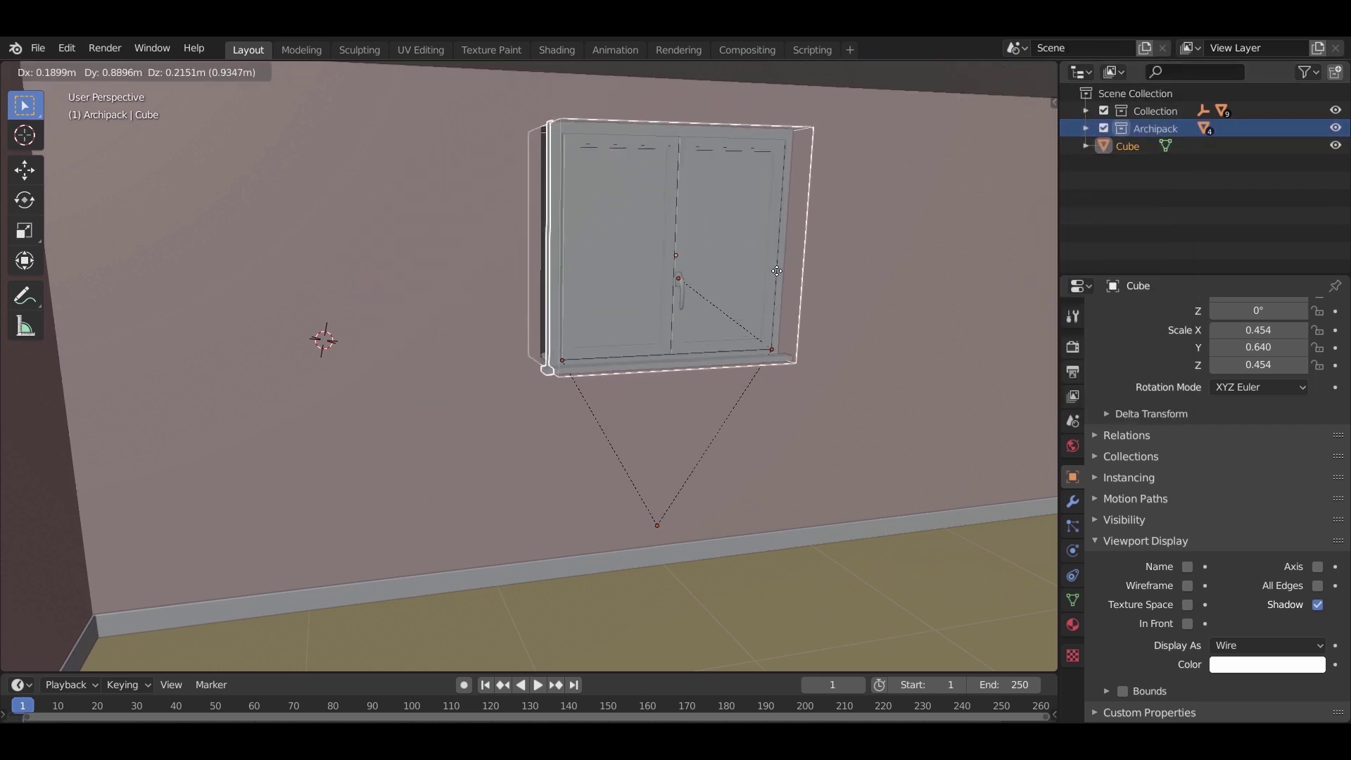
right_click(743, 288)
Duplicate the window with its cutter cube and move the copy along Y to a second position on the same wall
key("shift+d")
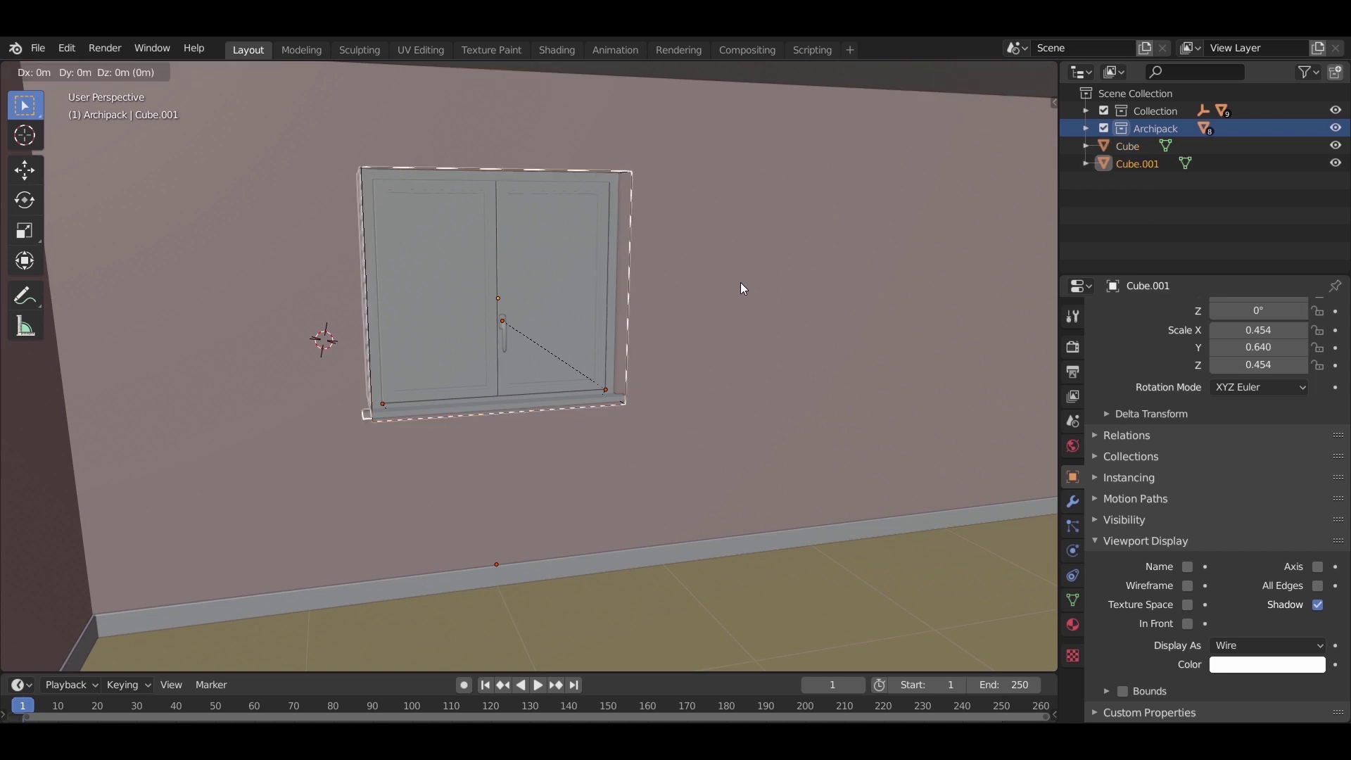
key("y")
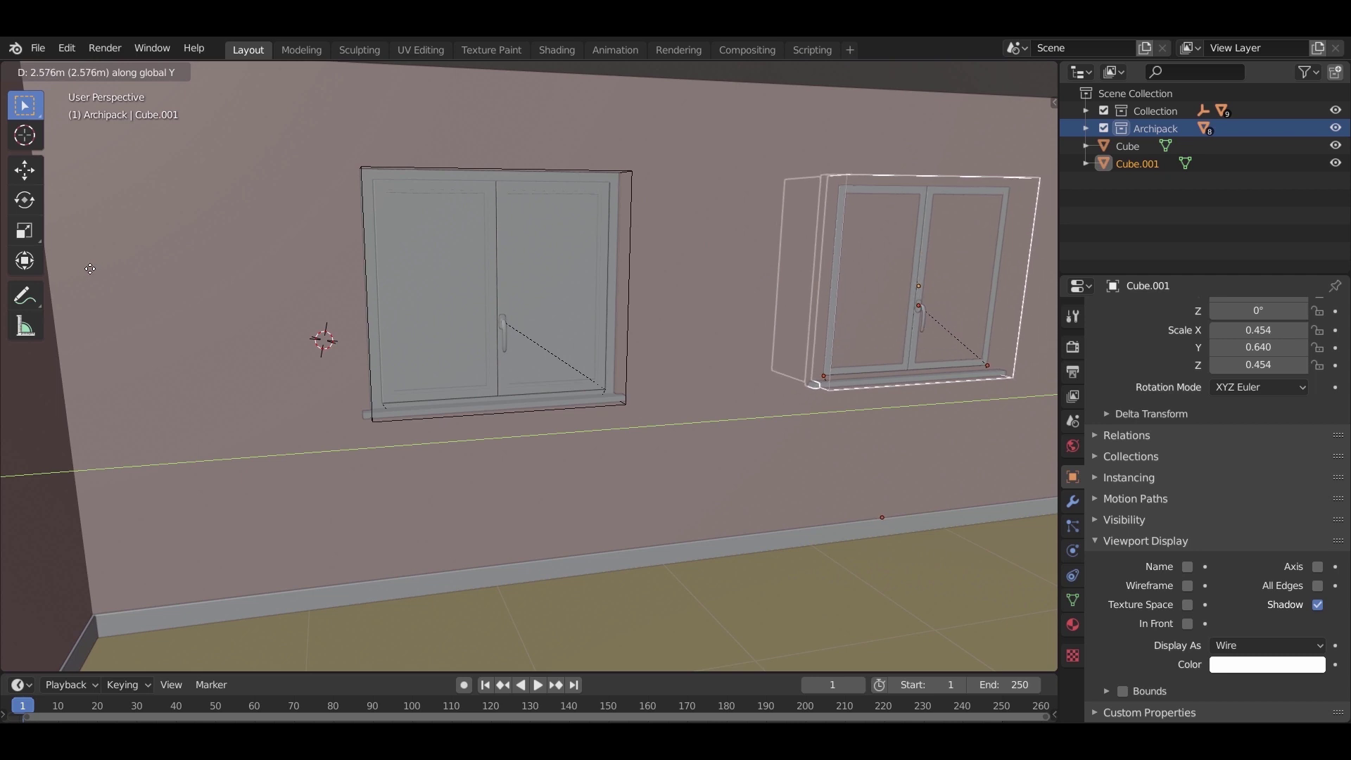
type("2")
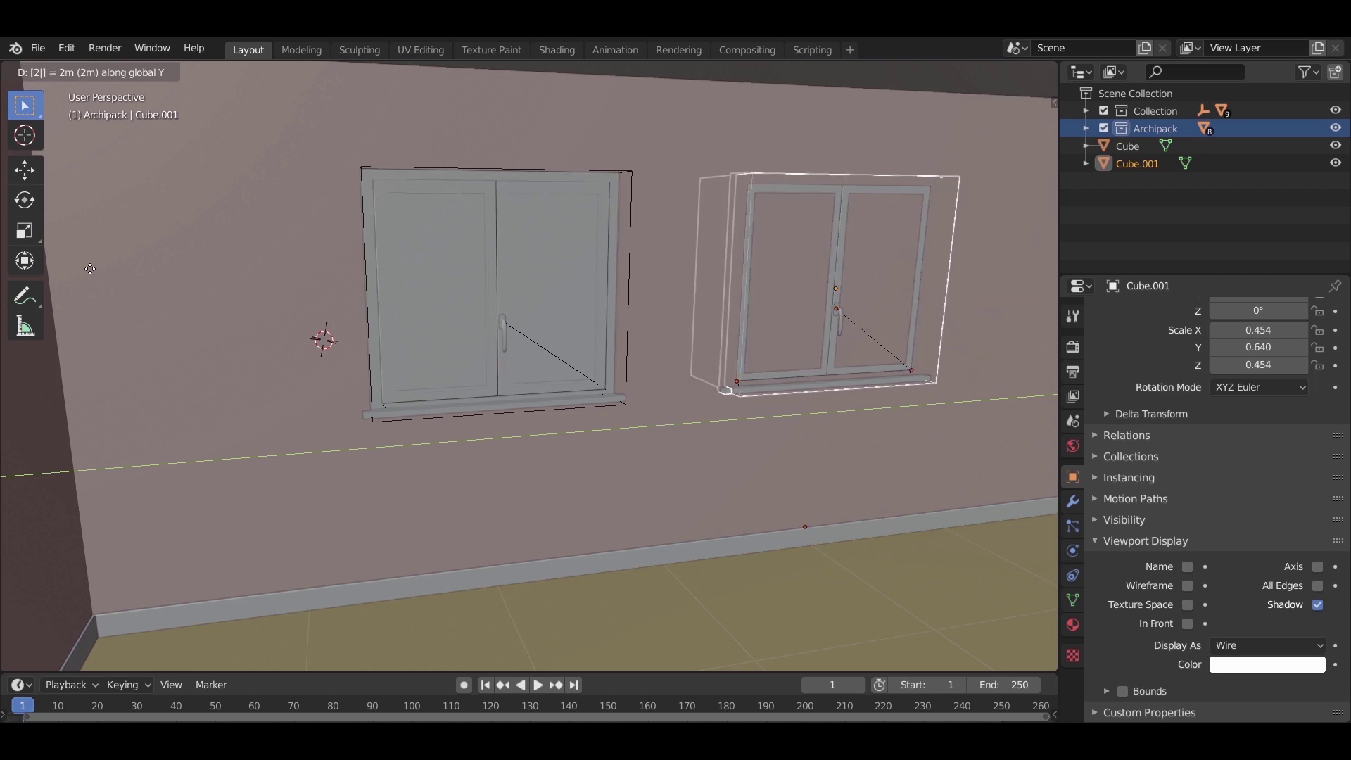
type("3")
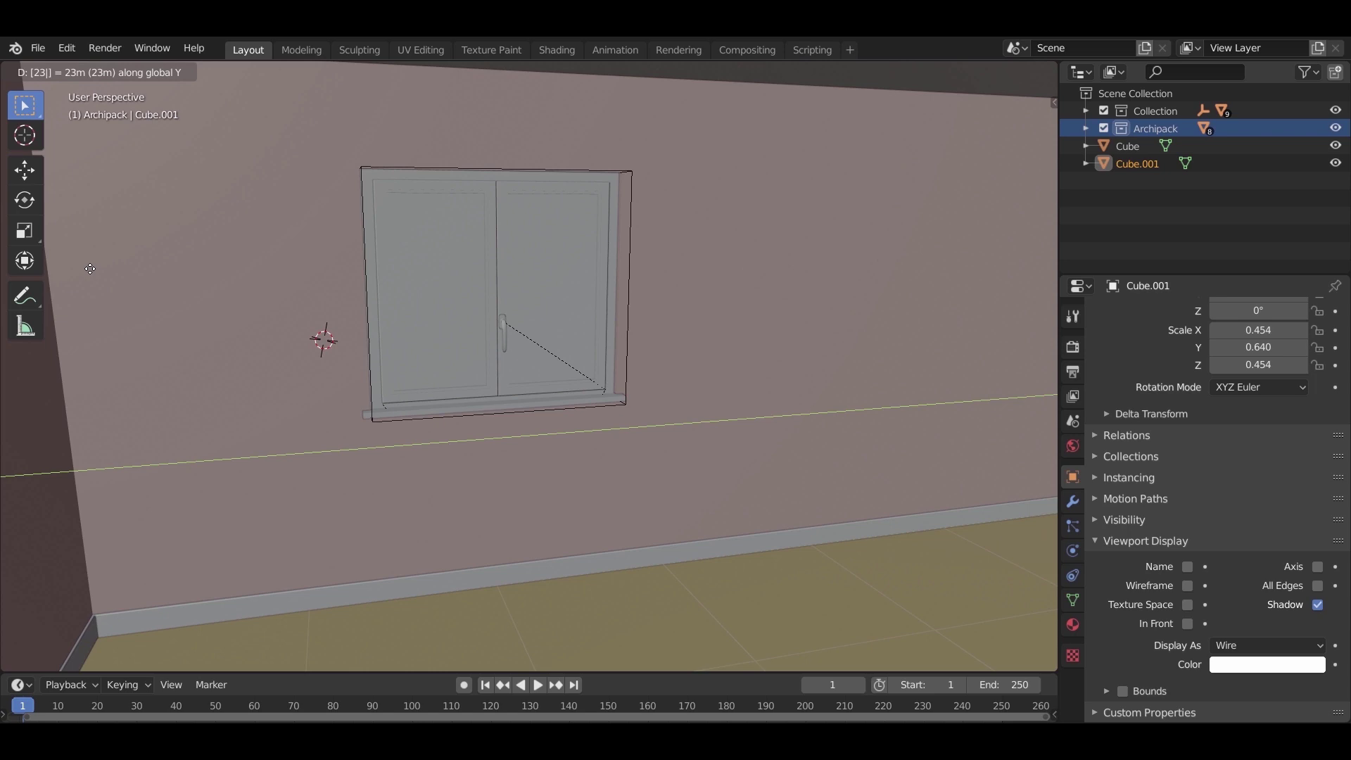
key("Escape")
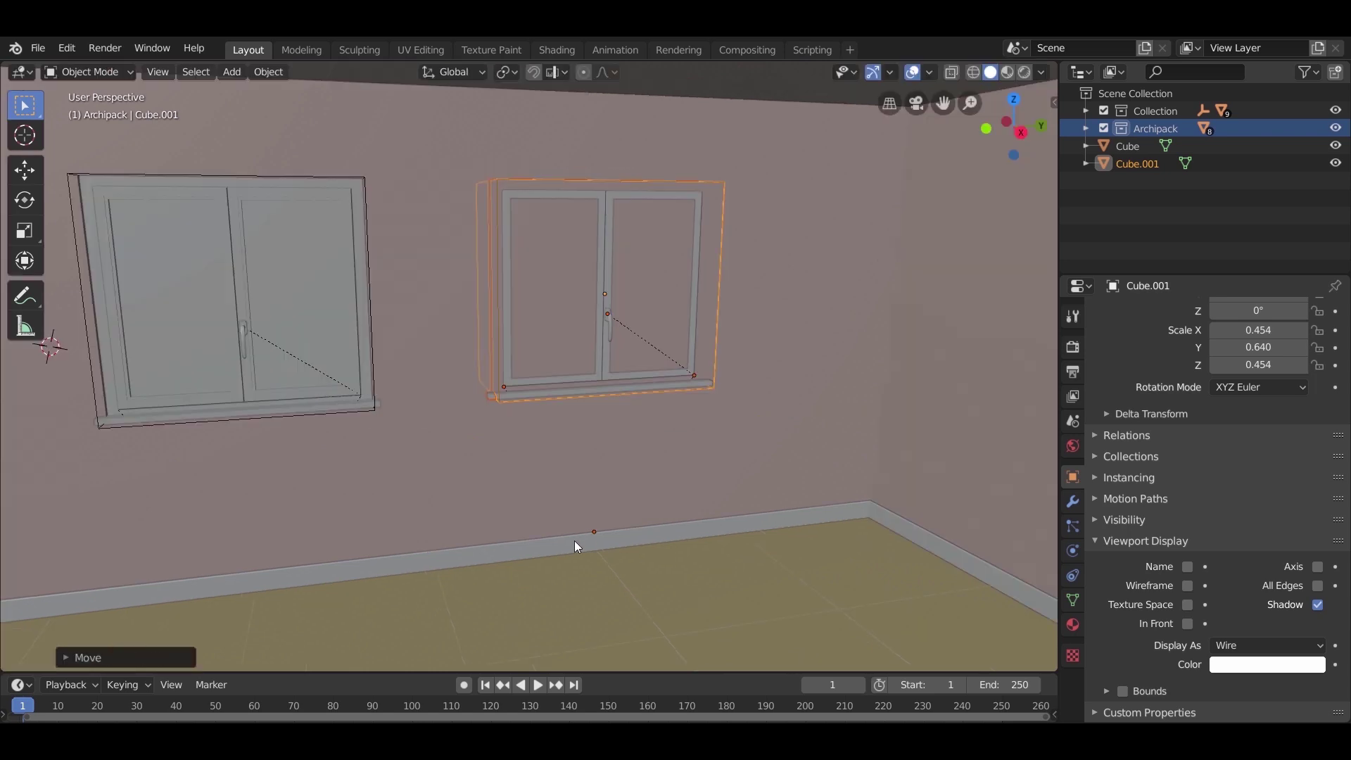
middle_click_drag(574, 541, 638, 525)
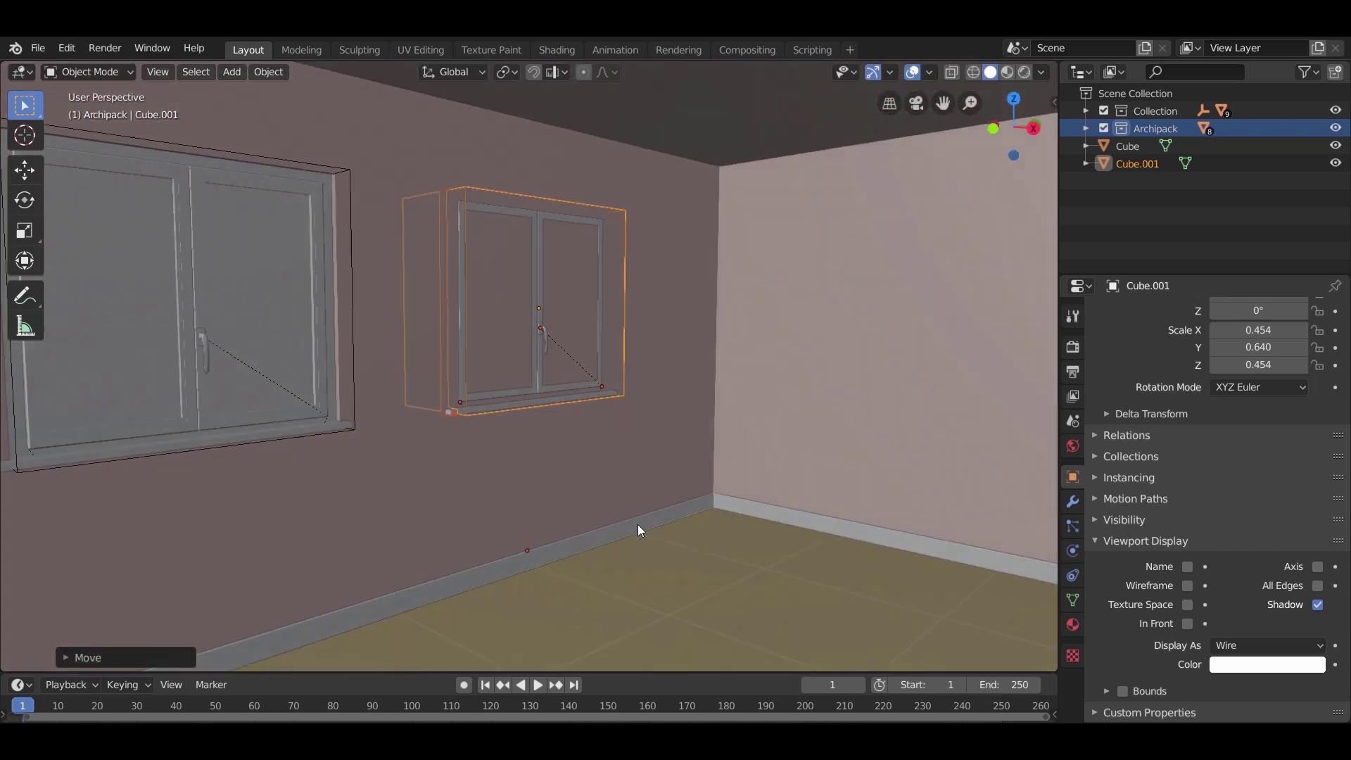
scroll(636, 535, "up", 4)
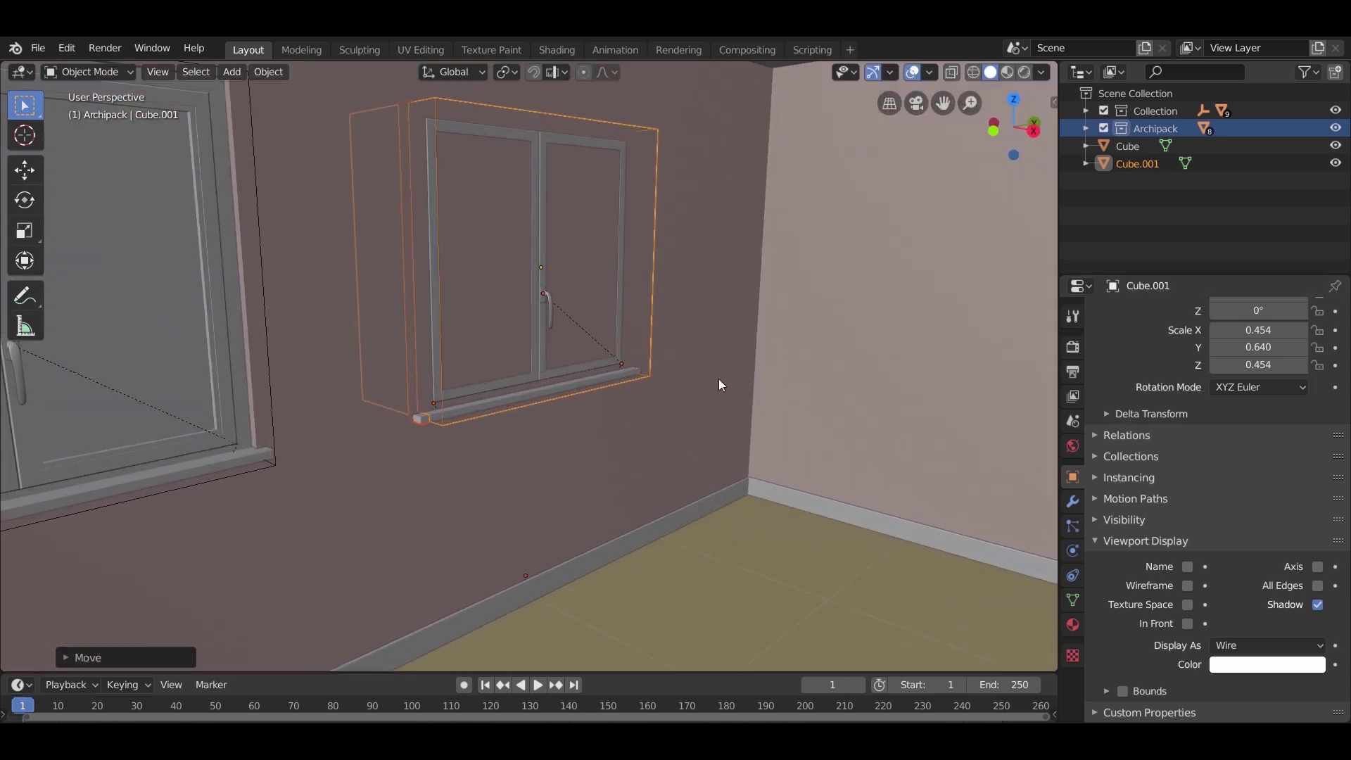
Add a Difference Boolean modifier to the Room using Cube.001 as the cutter for the second window opening
left_click(696, 427)
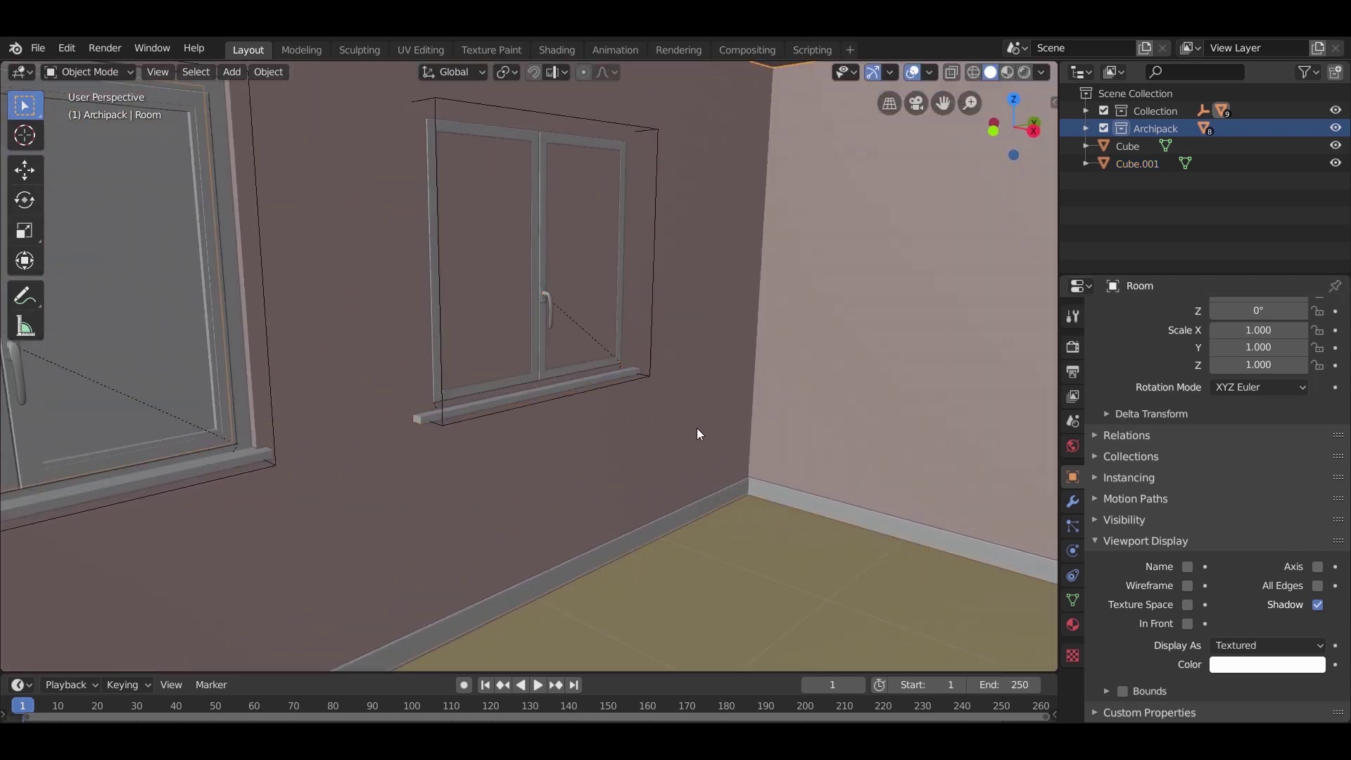
left_click(1072, 501)
left_click(1121, 313)
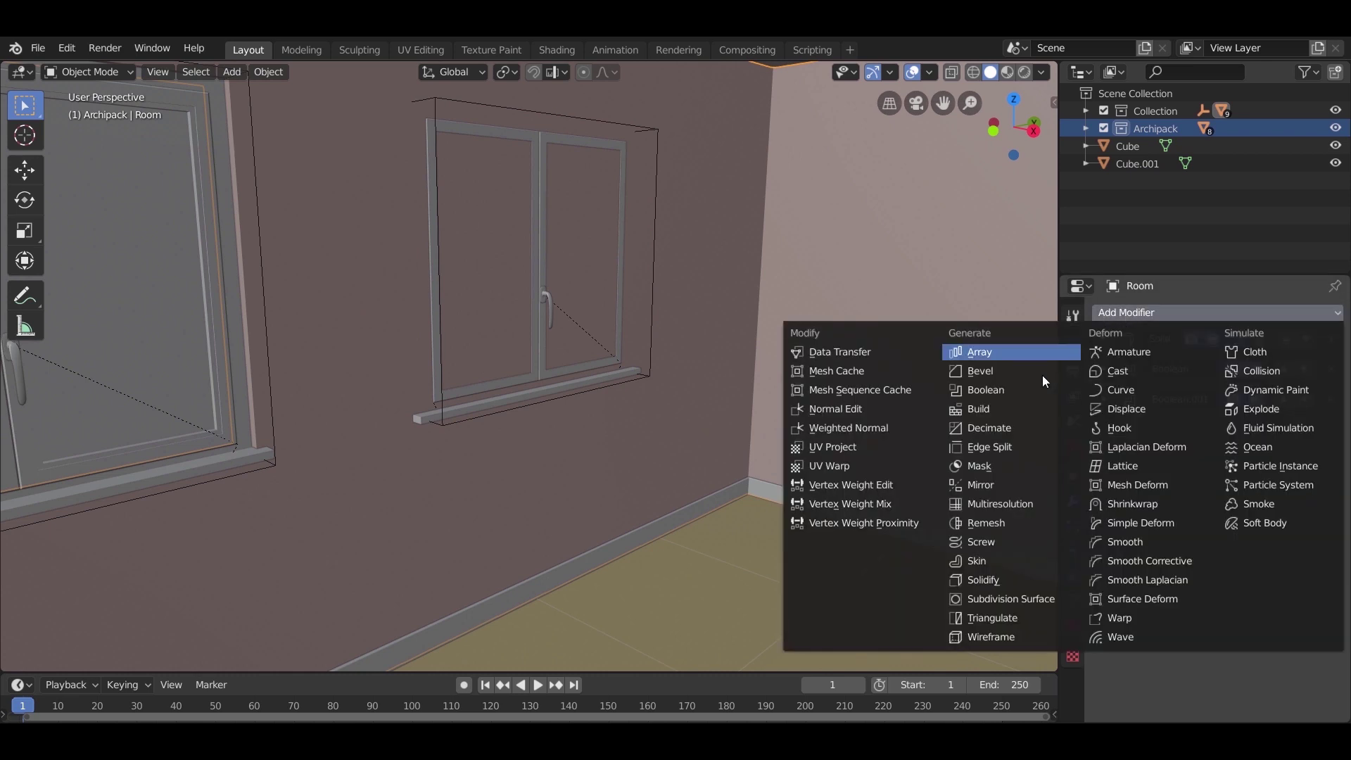
left_click(998, 394)
left_click(1334, 500)
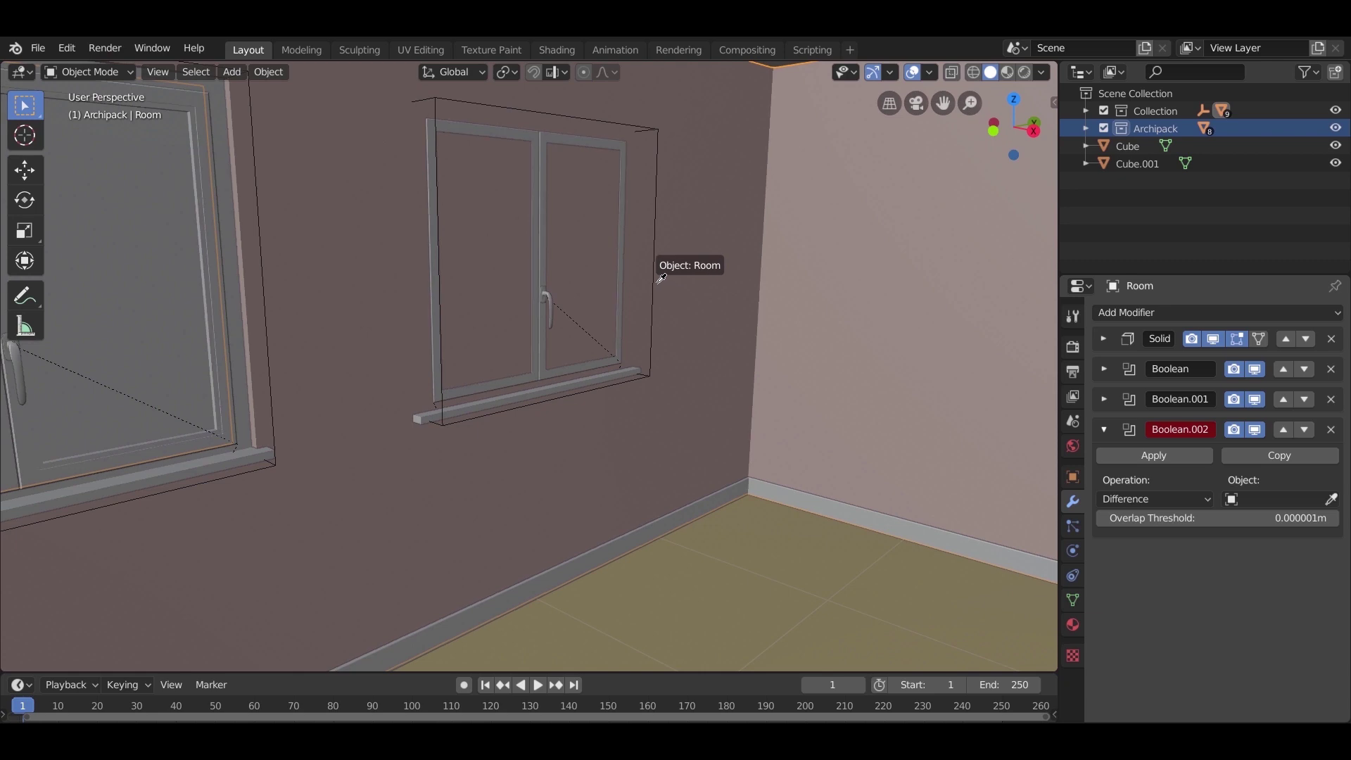
left_click(656, 282)
middle_click_drag(603, 408, 778, 404)
scroll(778, 402, "down", 5)
mouse_move(712, 466)
middle_mouse_down()
mouse_move(705, 474)
mouse_move(725, 468)
mouse_move(702, 458)
middle_mouse_up()
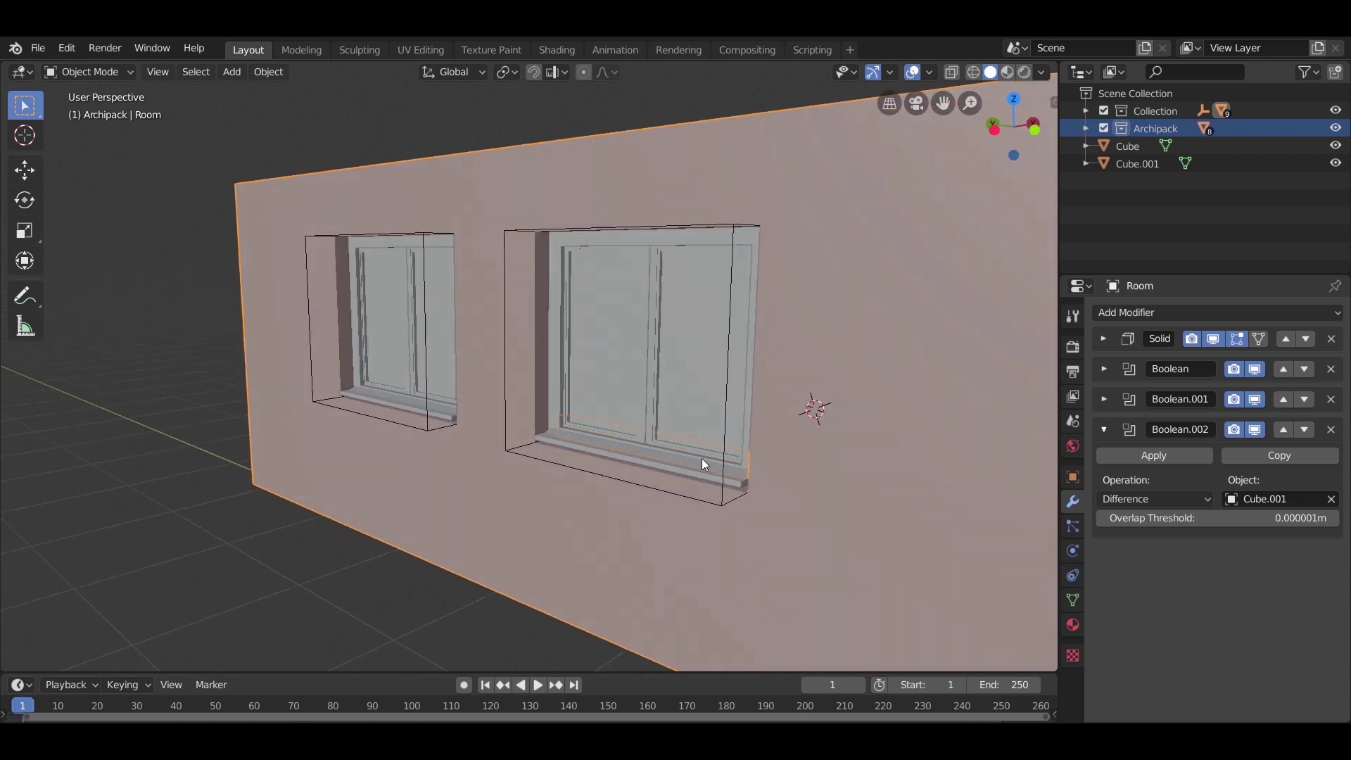
Create a new collection in the scene and rename it BOOLEAN
right_click(1146, 197)
left_click(1145, 200)
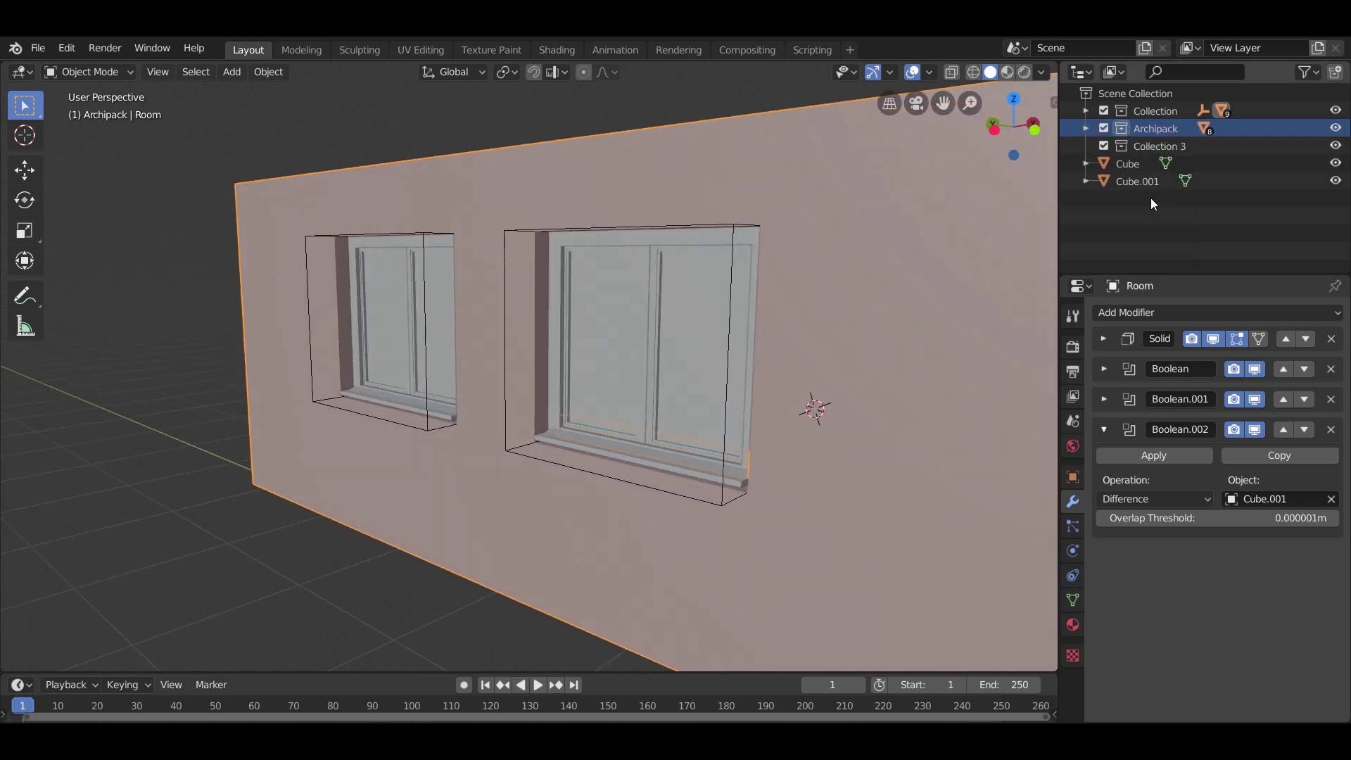
double_click(1156, 147)
type("BOOLEAN")
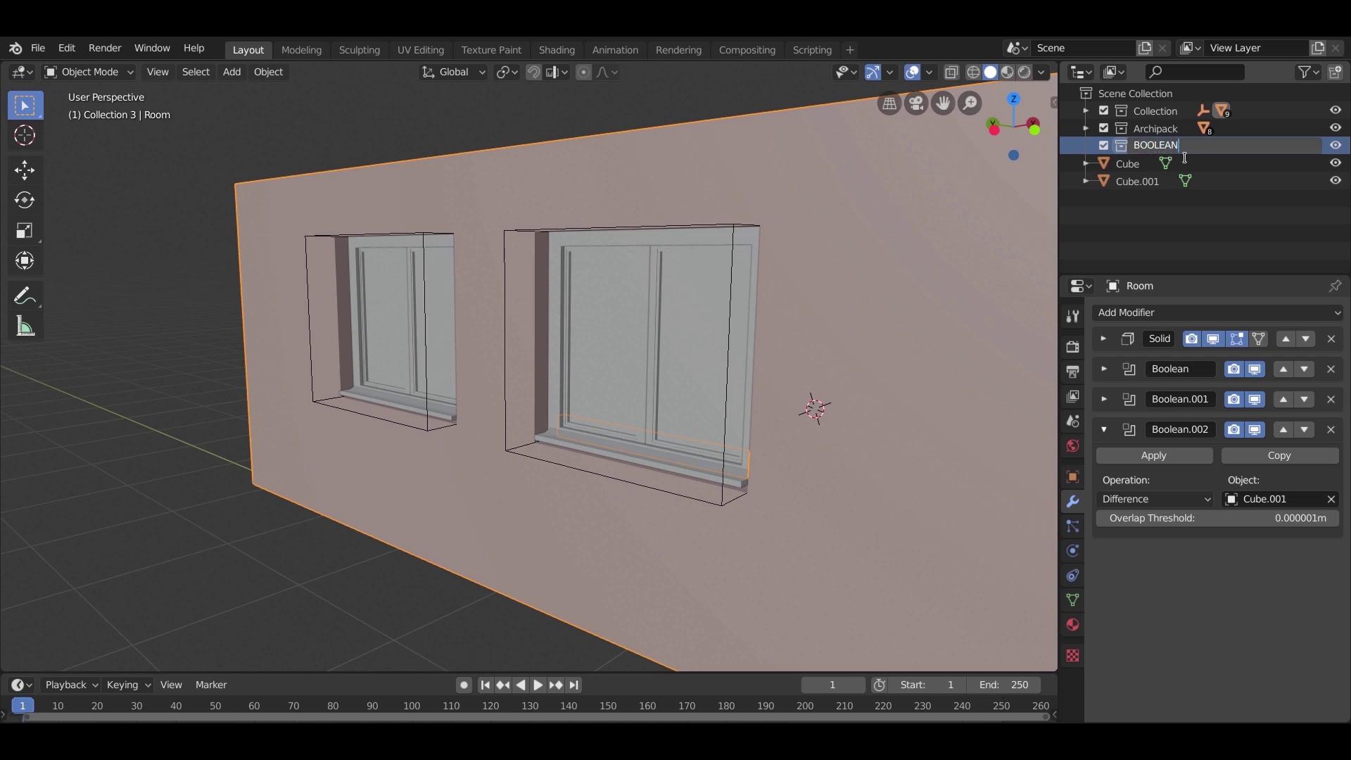
key("Return")
Move the cutter cubes Cube and Cube.001 into the BOOLEAN collection and hide that collection
left_click(1156, 180)
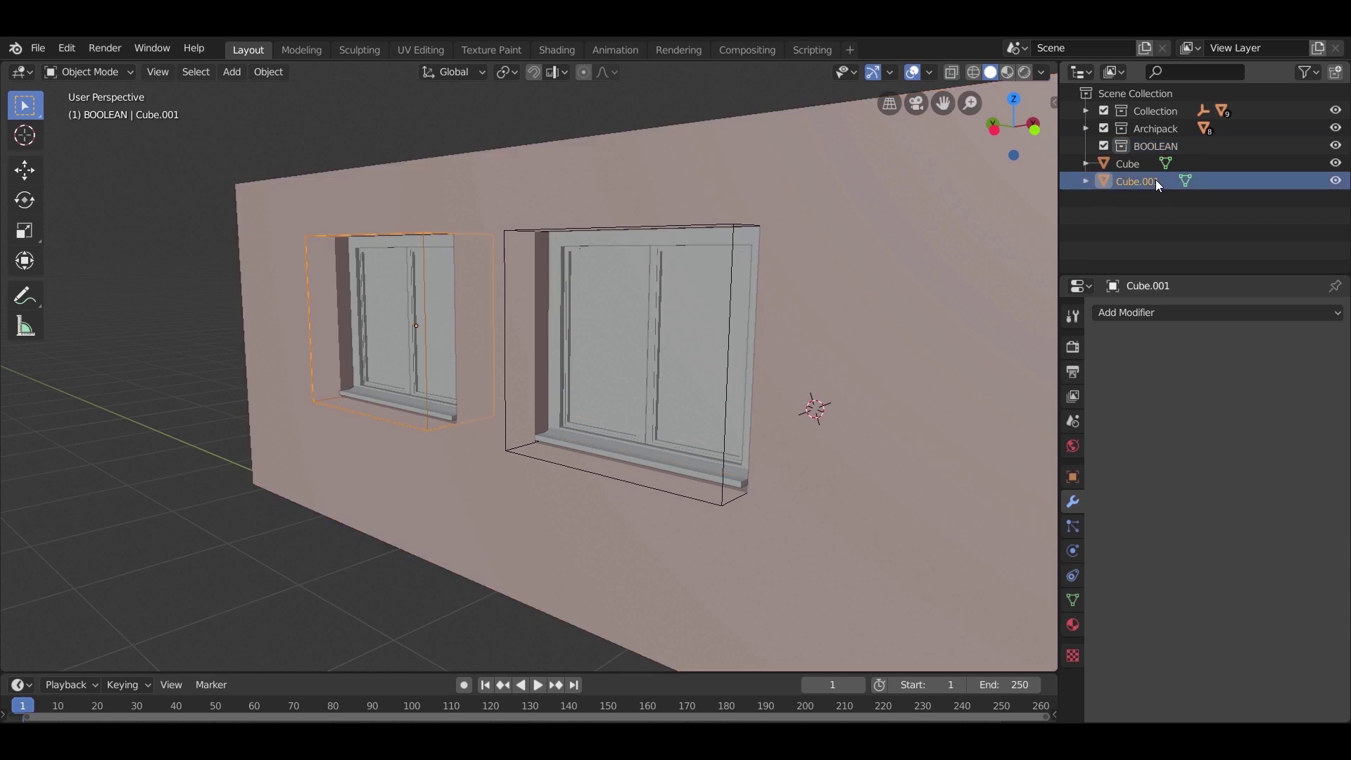
left_click_drag(1157, 184, 1151, 145)
left_click(1141, 179)
left_click(1085, 146)
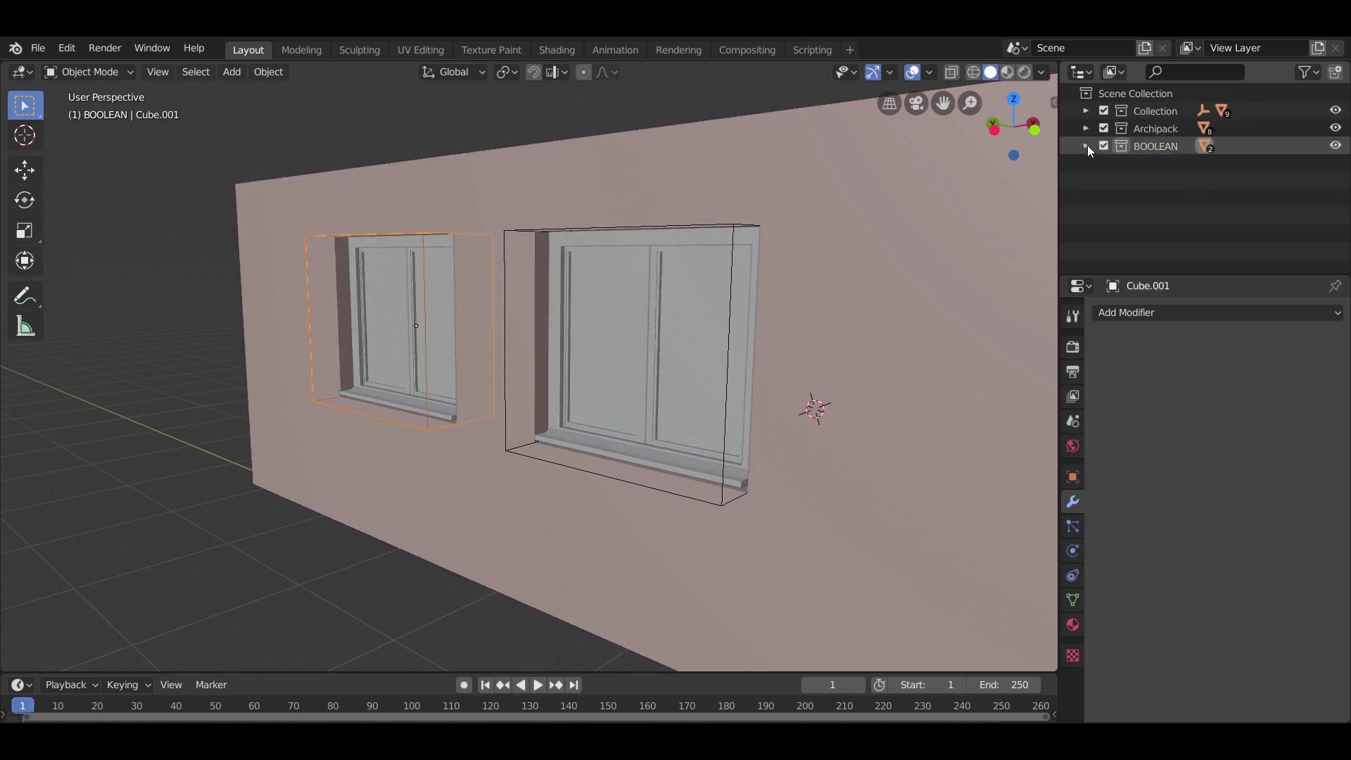
middle_click_drag(753, 440, 802, 524)
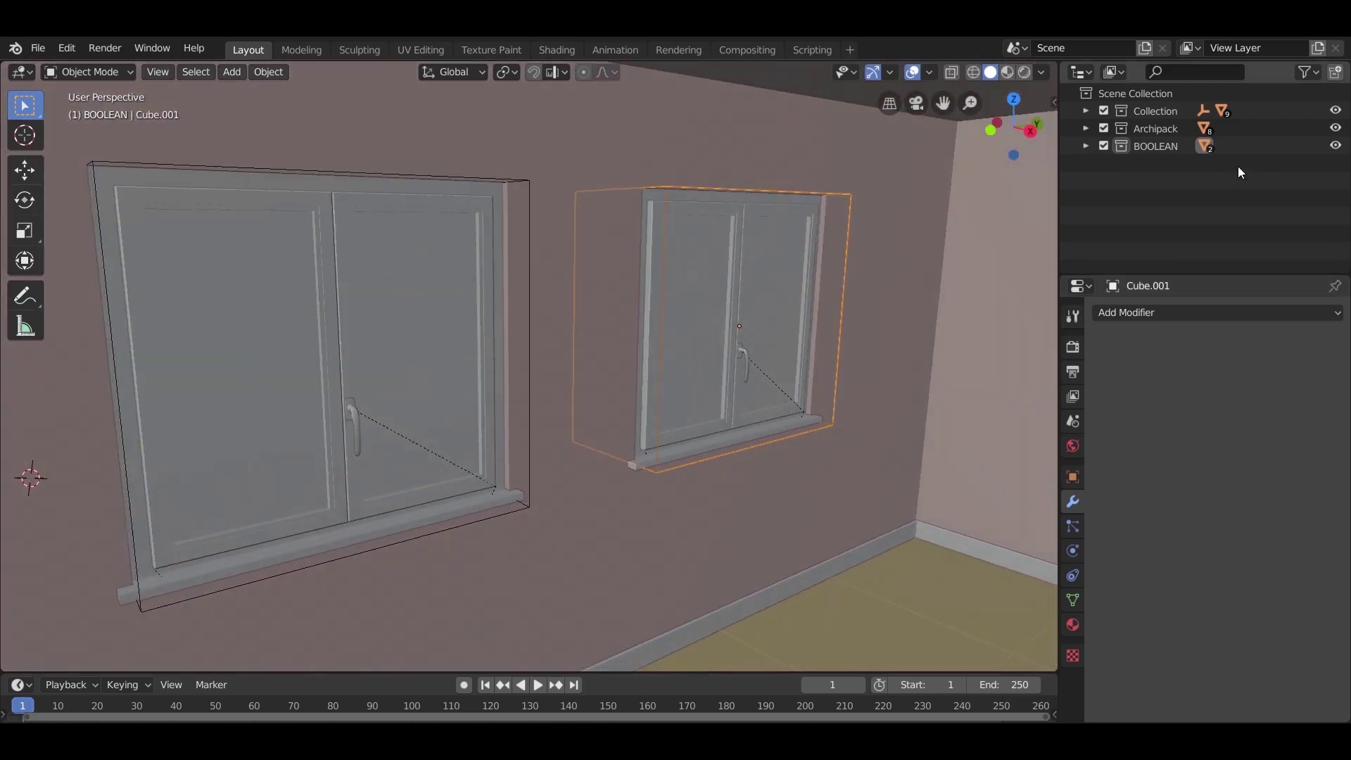
left_click(1336, 146)
mouse_move(636, 463)
middle_mouse_down()
mouse_move(661, 474)
mouse_move(656, 450)
middle_mouse_up()
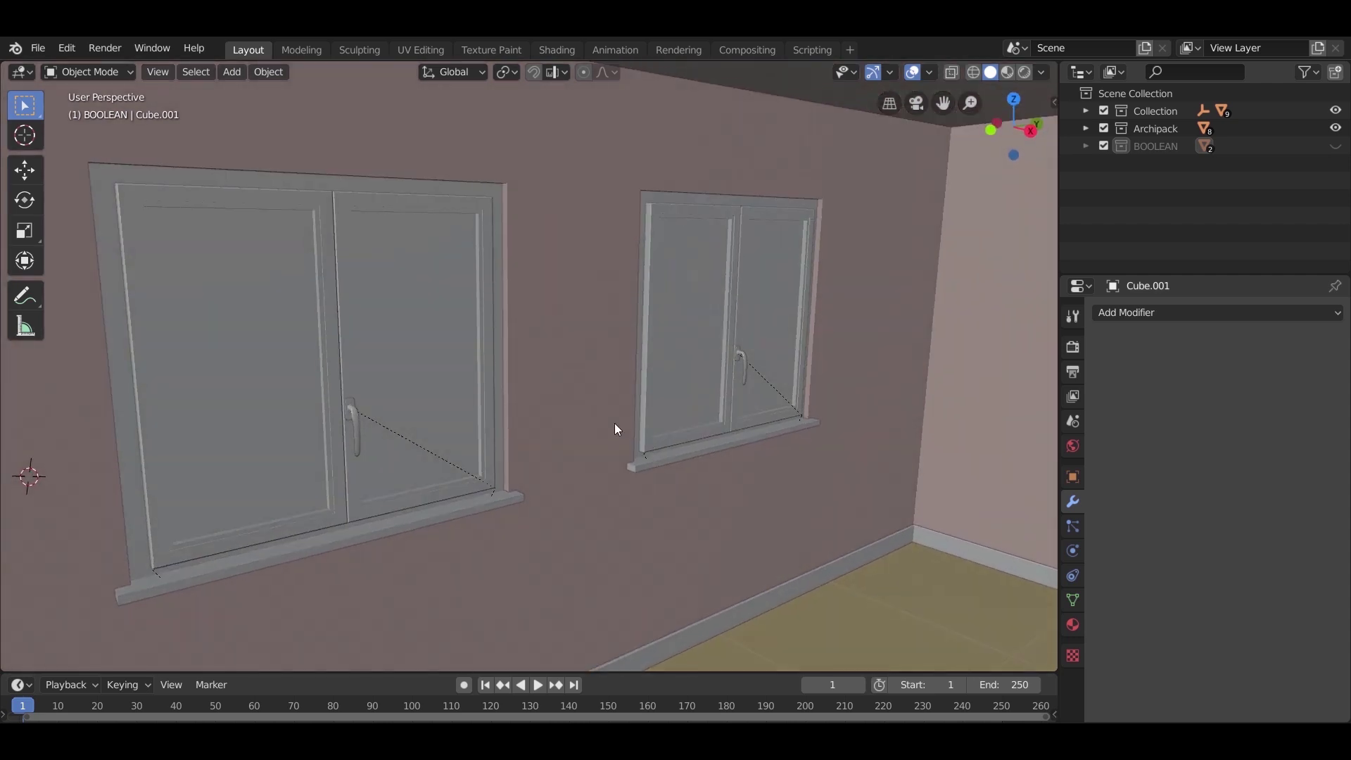
right_click(1145, 129)
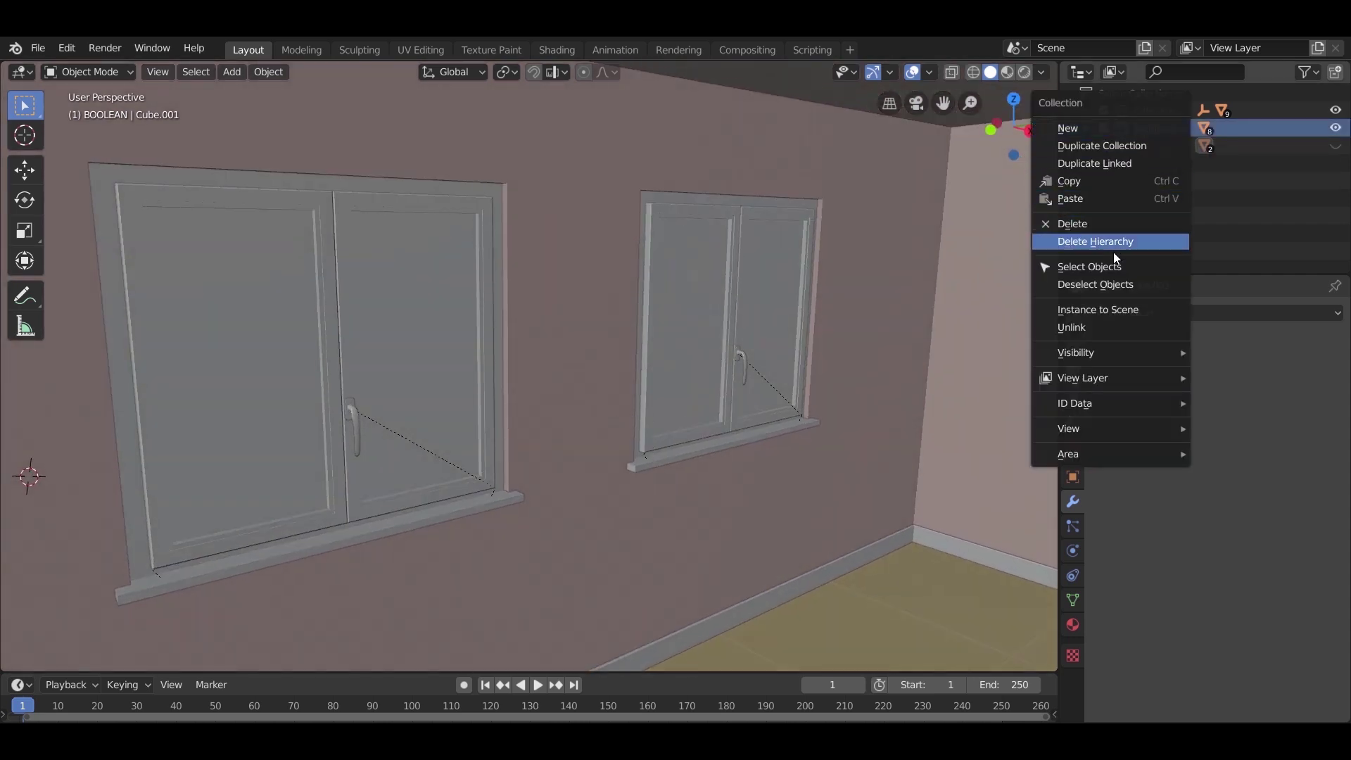
left_click(1115, 273)
key("g")
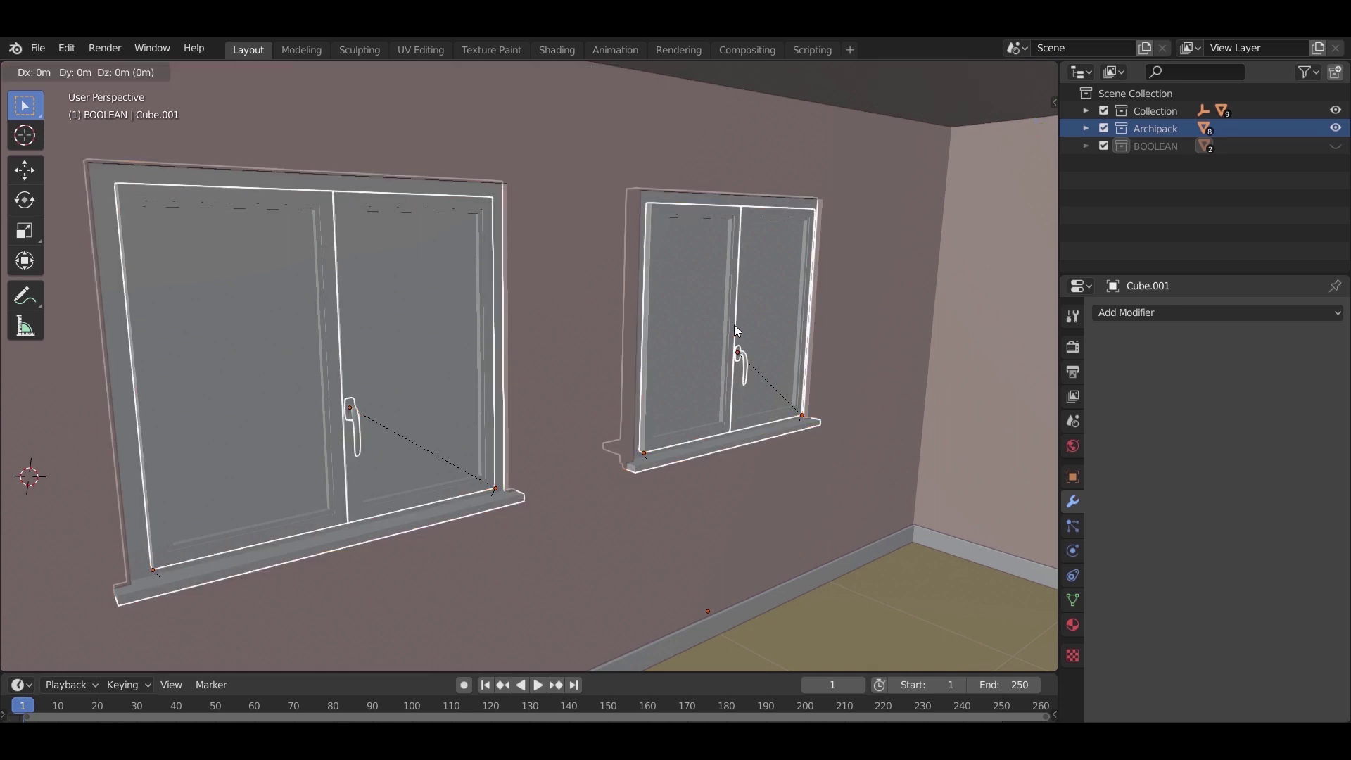
key("Escape")
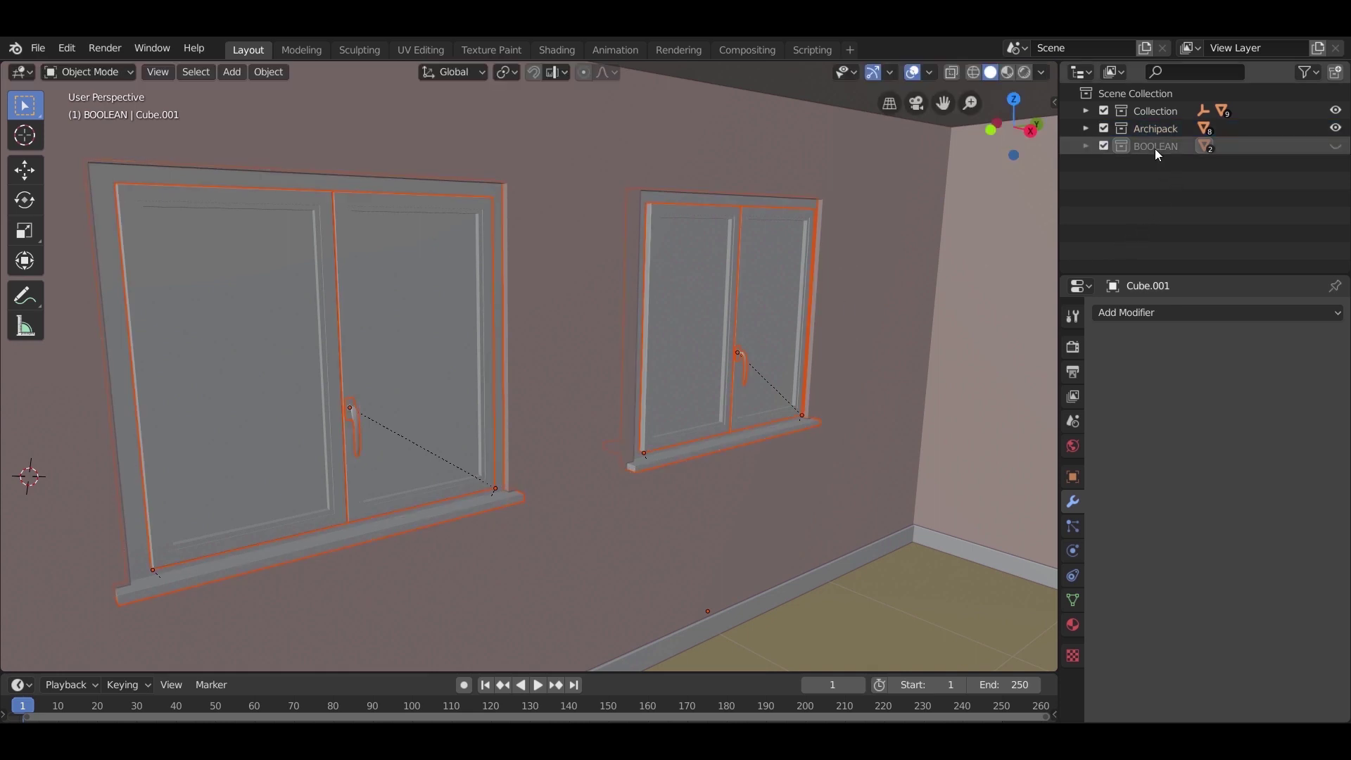
Unhide the BOOLEAN collection, select its cutter cubes and lower both windows with their openings about 0.1 m along Z
left_click(1334, 146)
right_click(1157, 143)
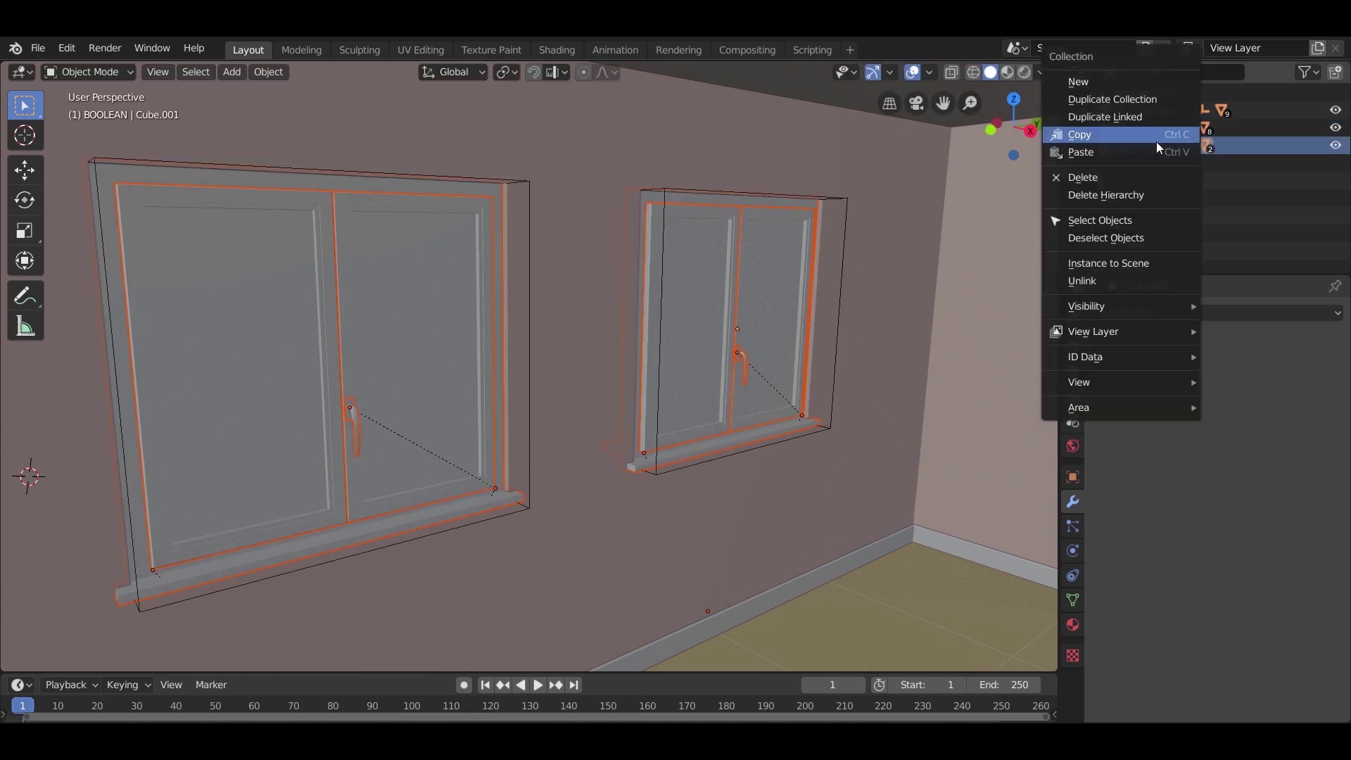
left_click(1118, 217)
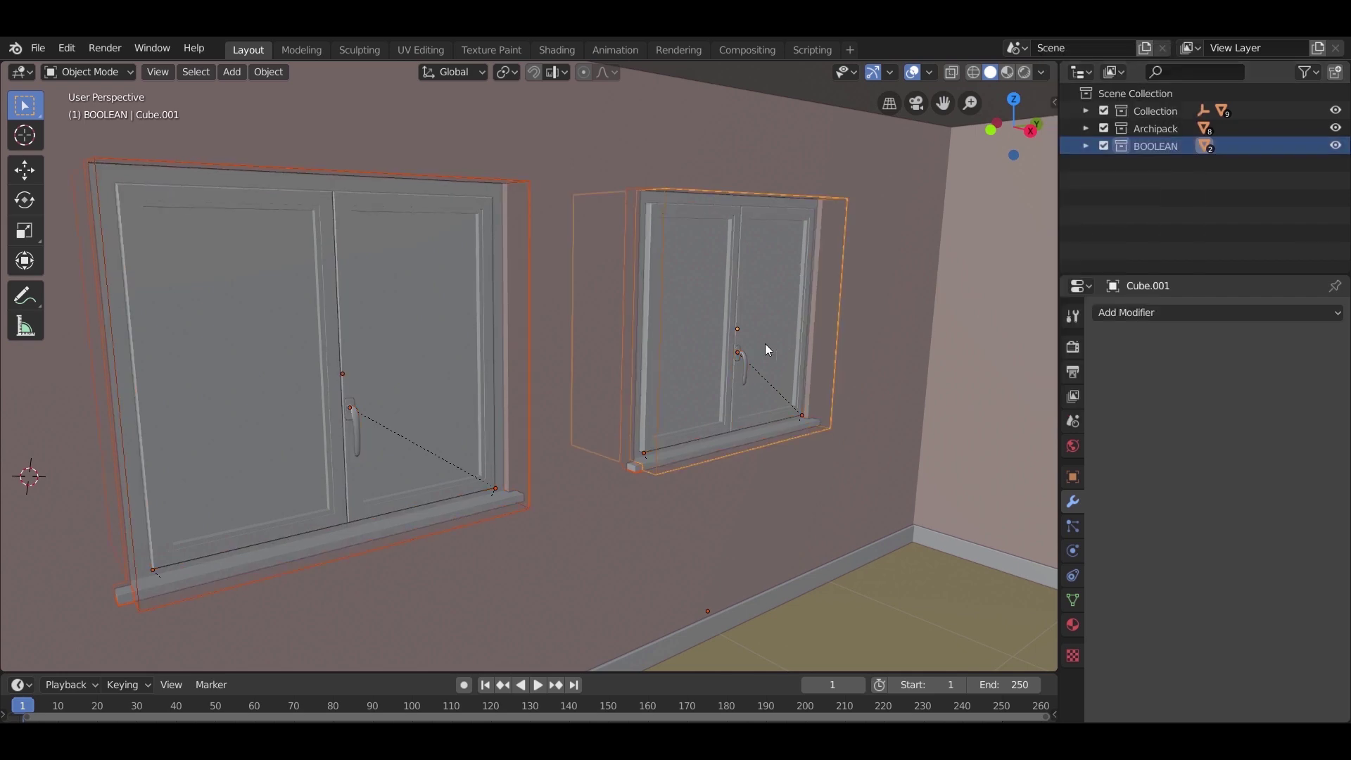
key("g")
key("z")
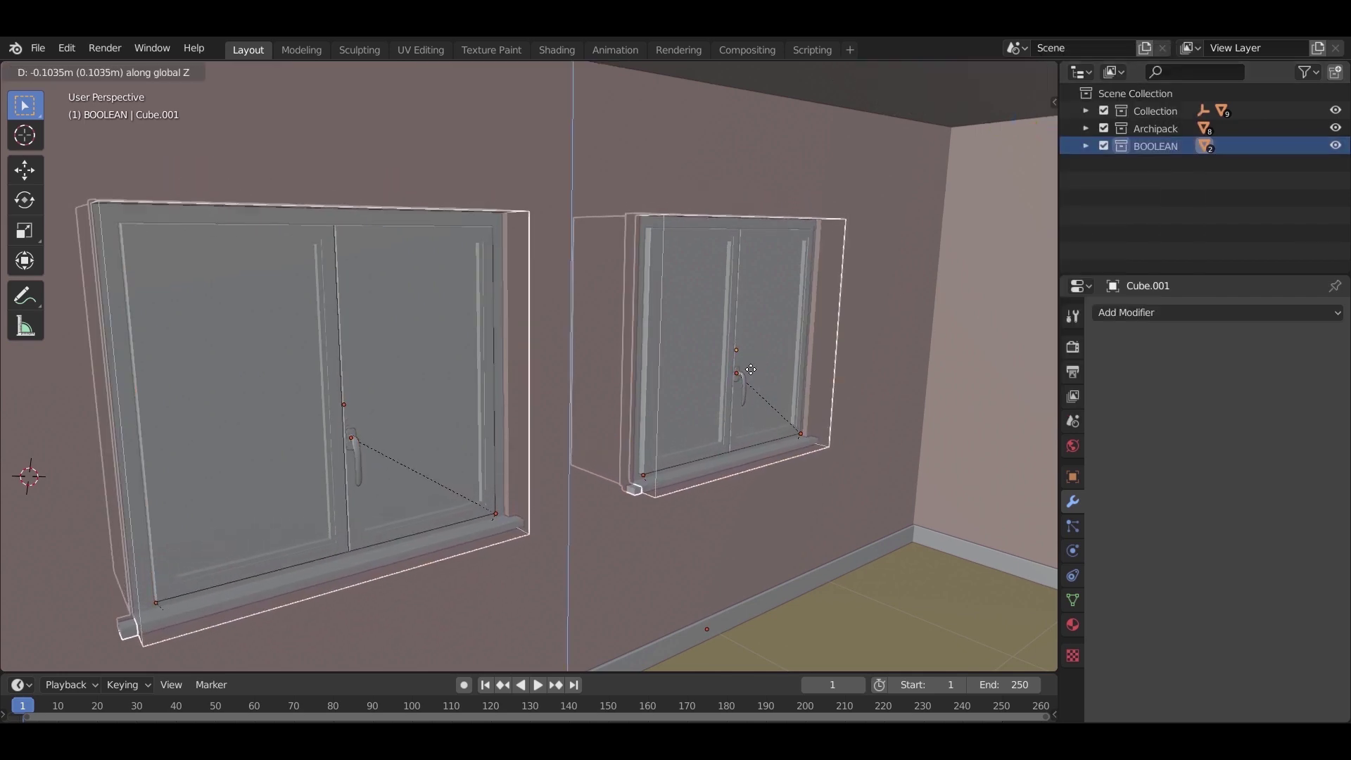
left_click(751, 366)
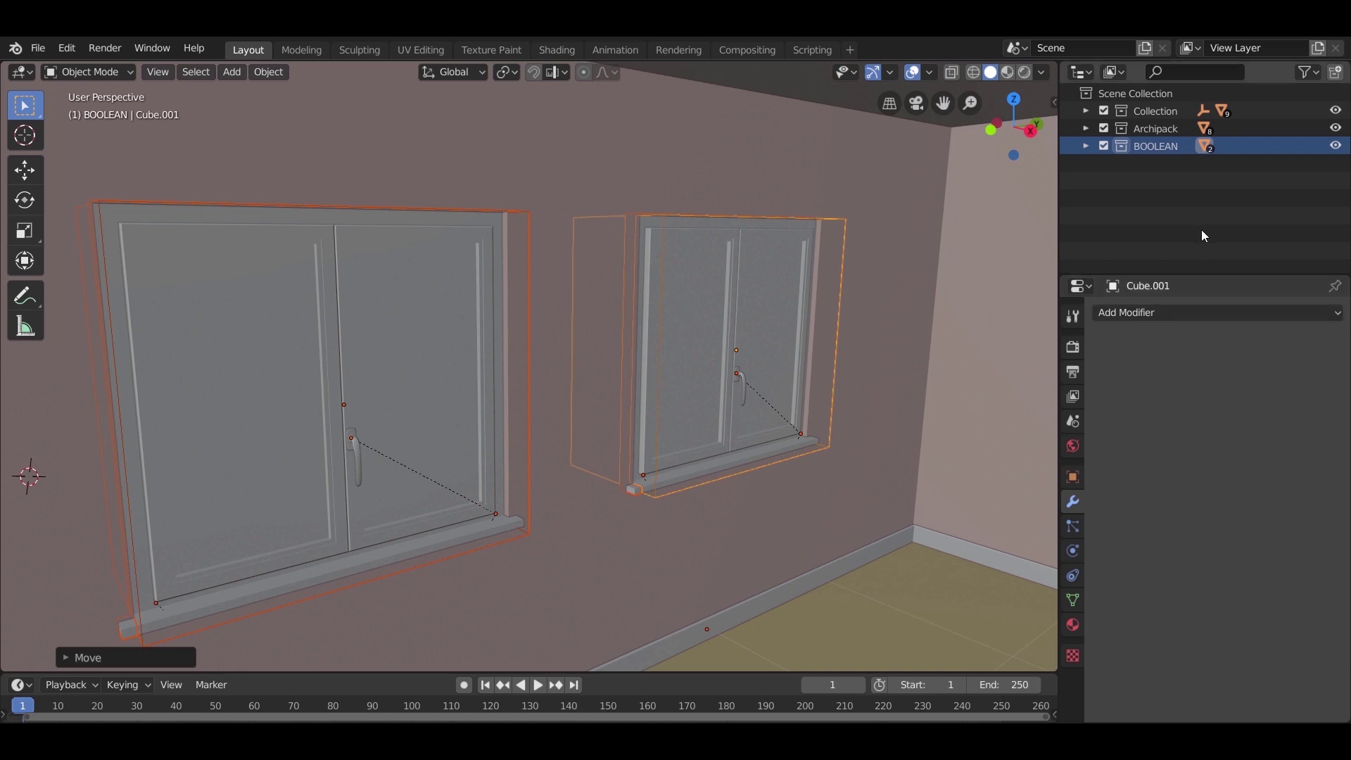
Hide the BOOLEAN collection and check both windows from outside and inside the room
left_click(1335, 145)
scroll(436, 302, "down", 3)
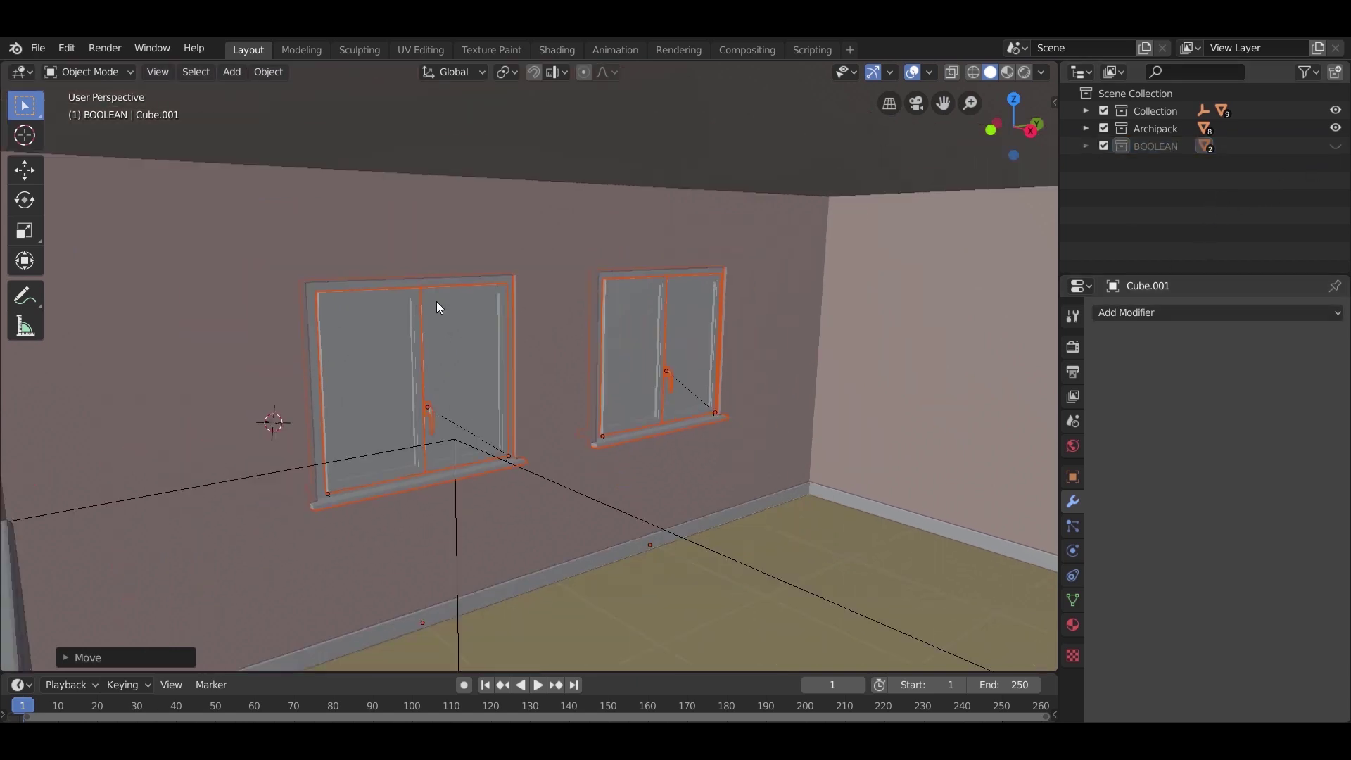
scroll(437, 301, "down", 5)
middle_click_drag(531, 409, 687, 483)
scroll(687, 483, "up", 5)
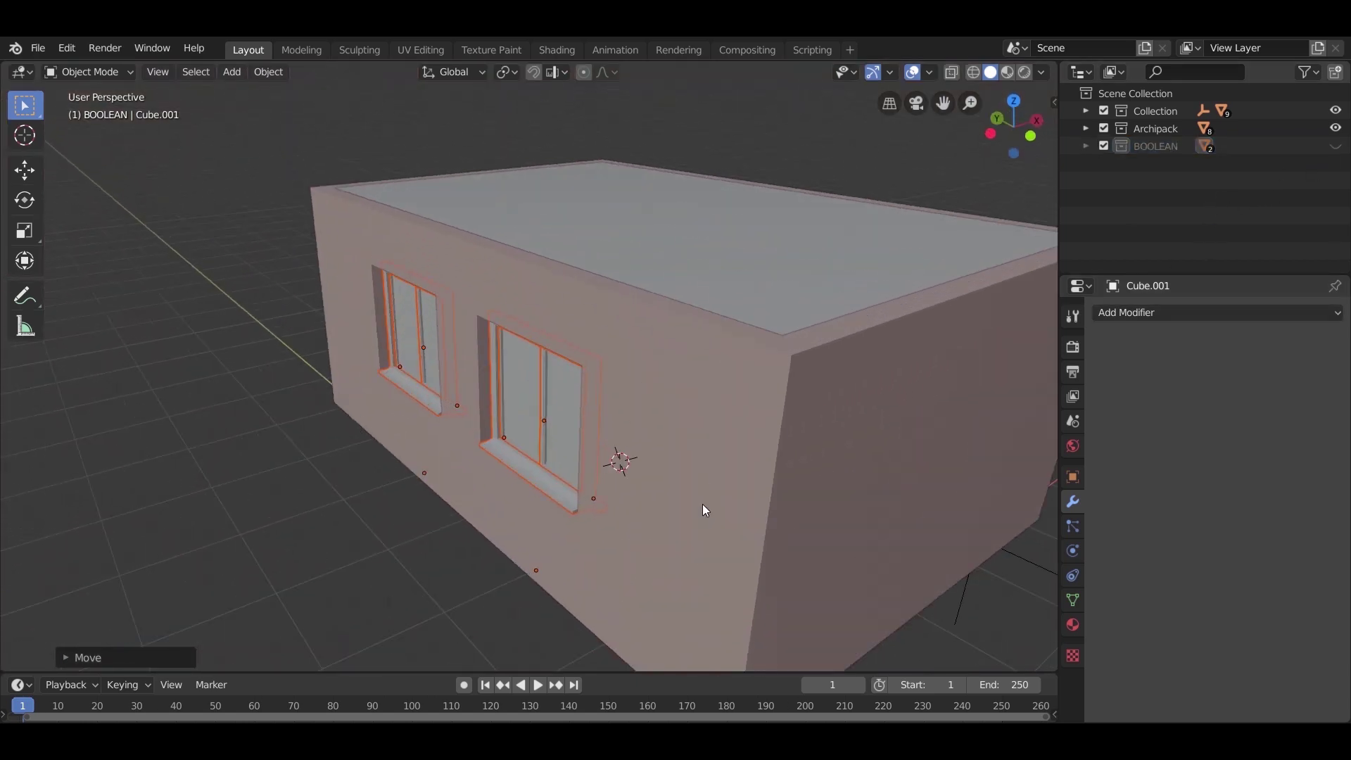
middle_click_drag(487, 558, 632, 496)
scroll(653, 488, "up", 3)
middle_click_drag(653, 489, 313, 535, "shift")
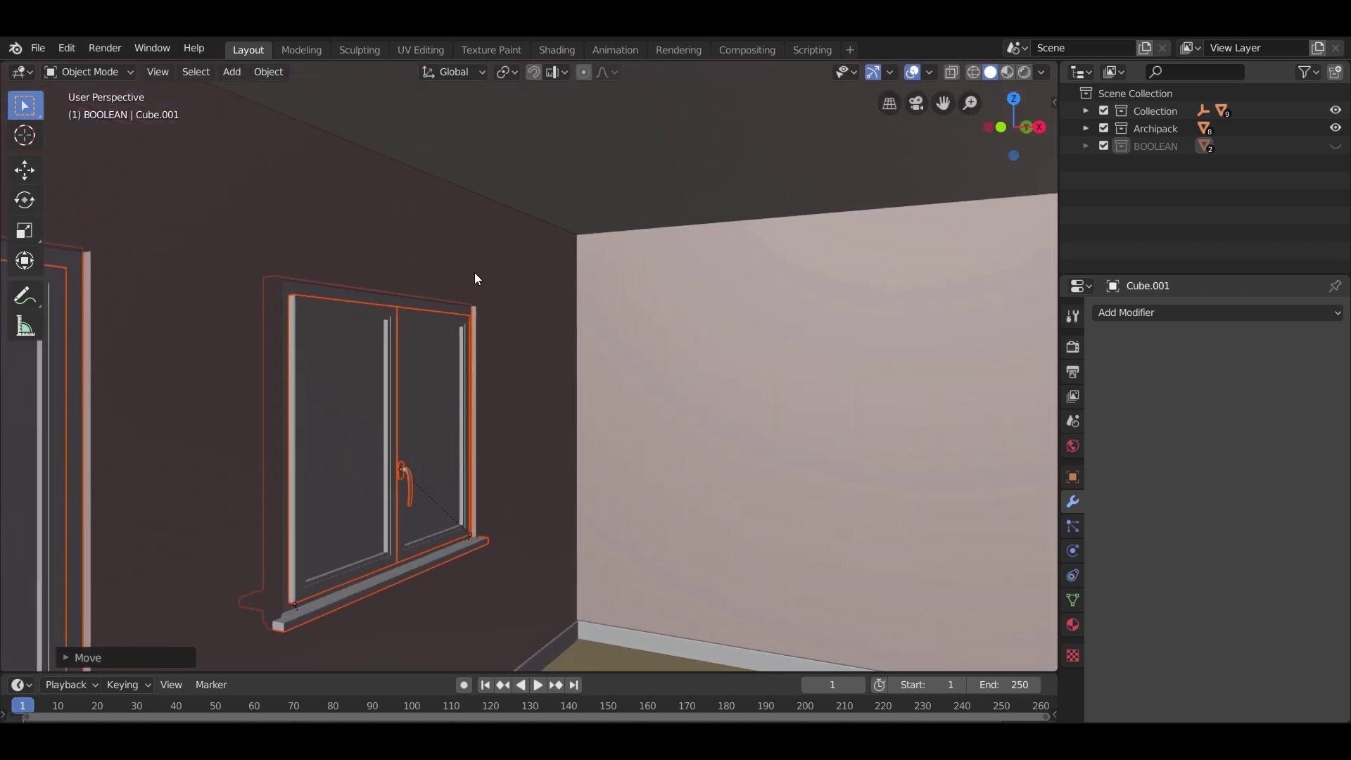
Duplicate the Ceiling in front wireframe view and lower the copy along Z to slightly above the door and windows
left_click(543, 141)
scroll(476, 308, "down", 10)
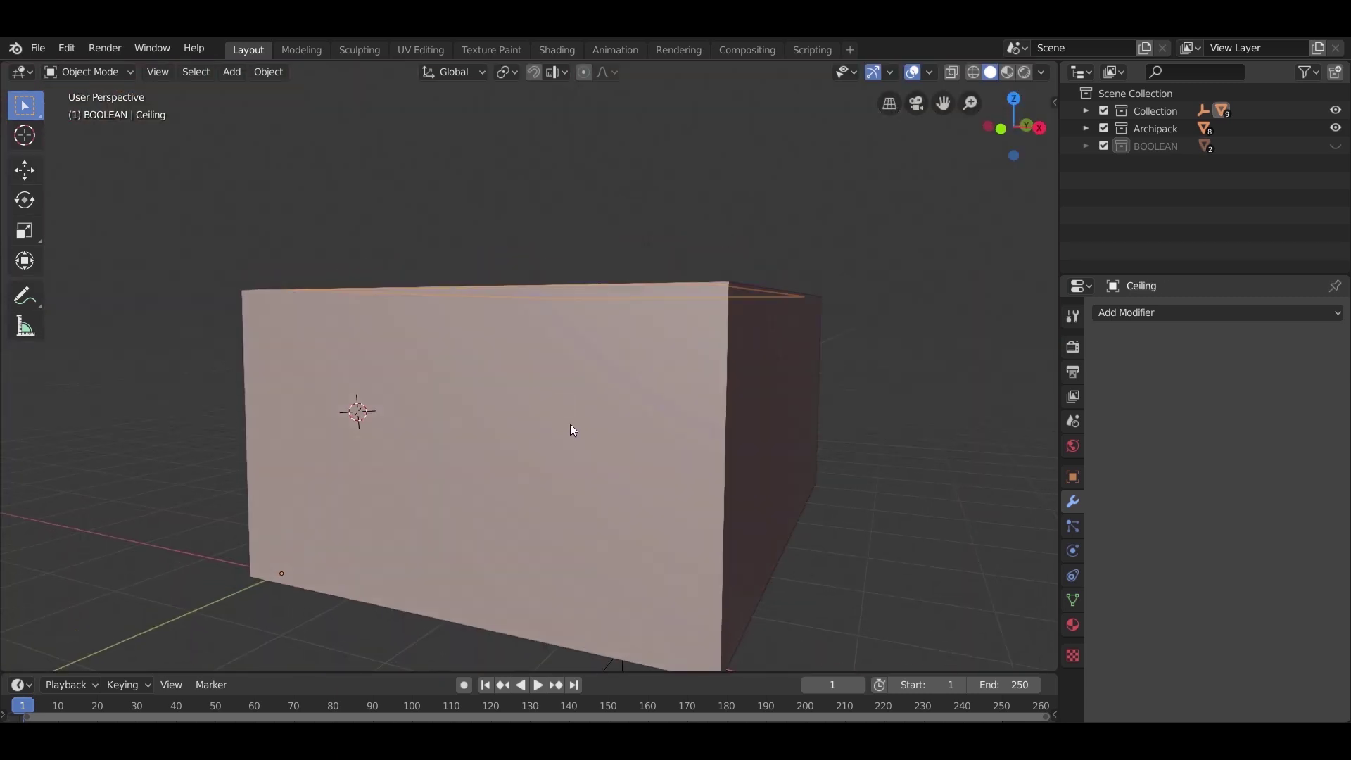
middle_click_drag(573, 428, 635, 386)
key("KP_1")
scroll(634, 380, "up", 3)
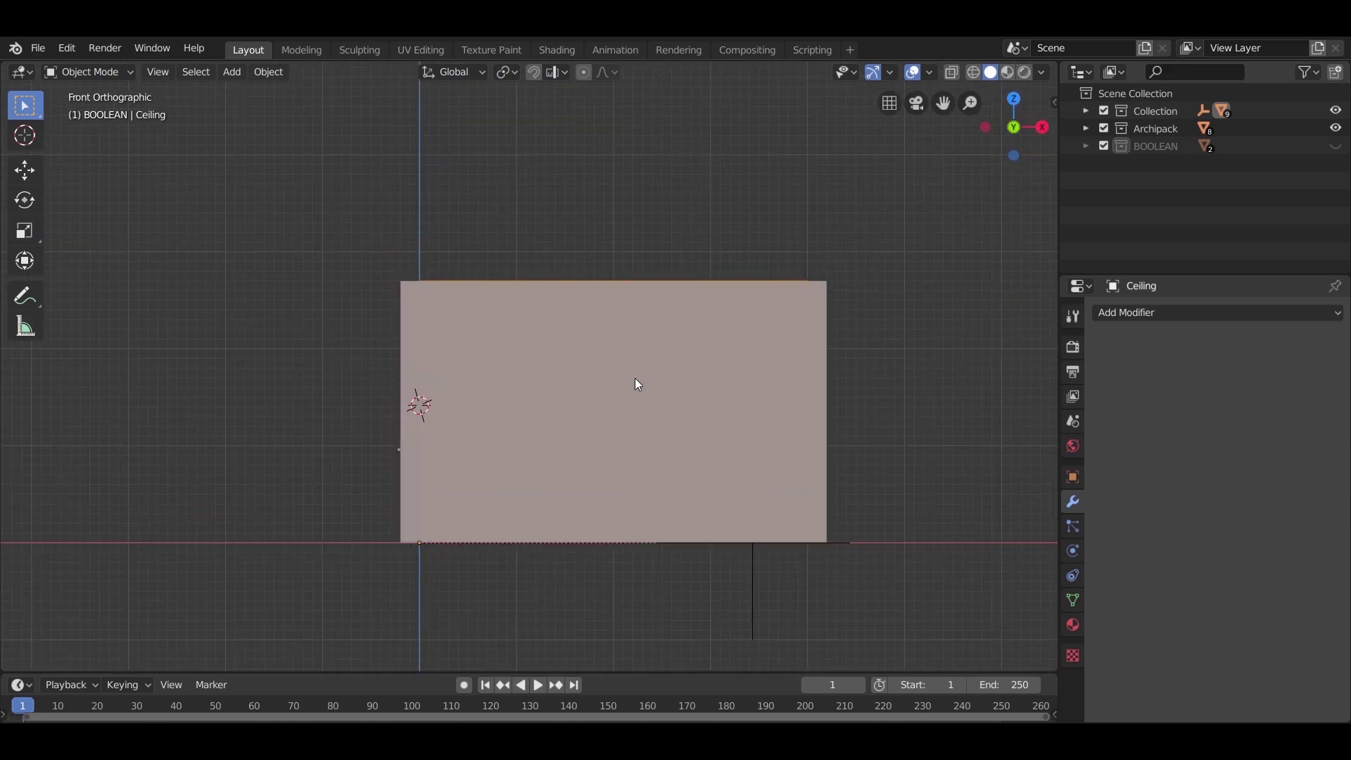
key("z")
left_click(478, 389)
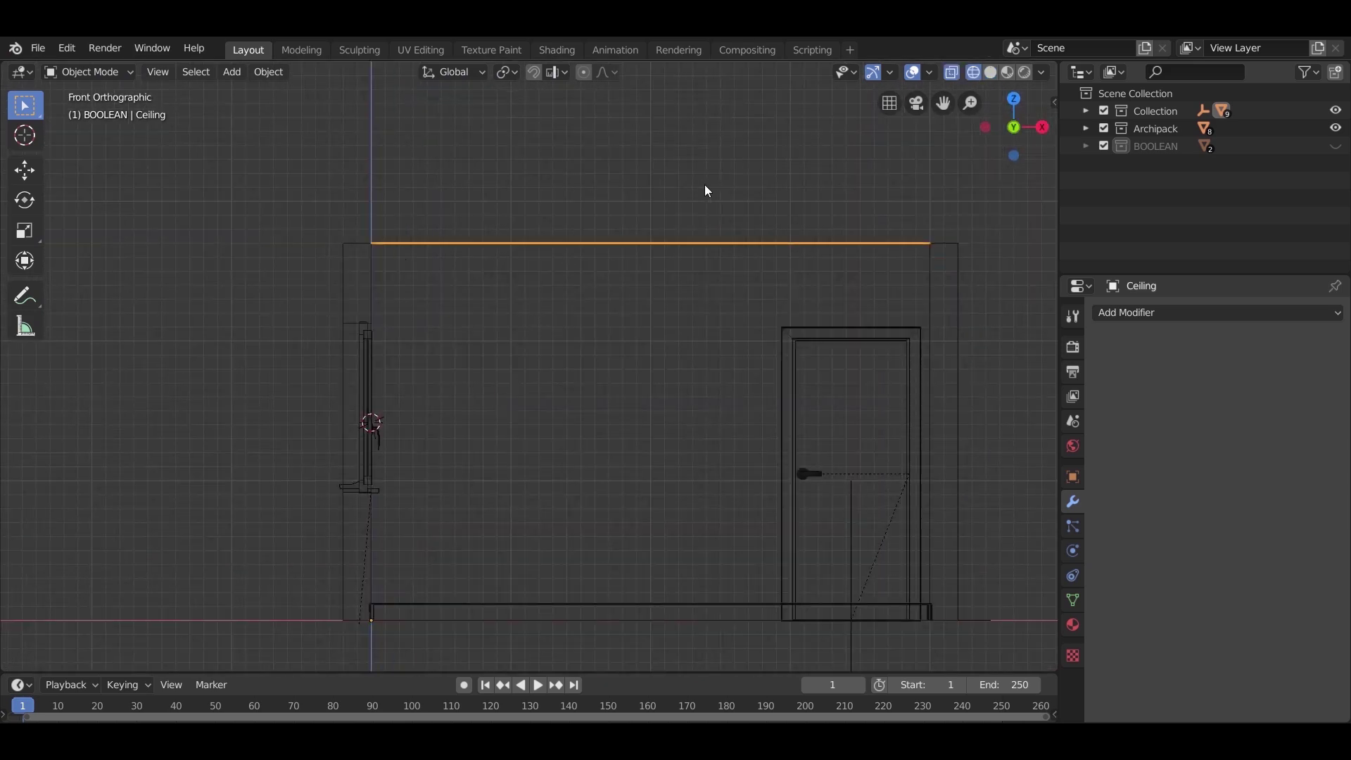
key("shift+d")
key("z")
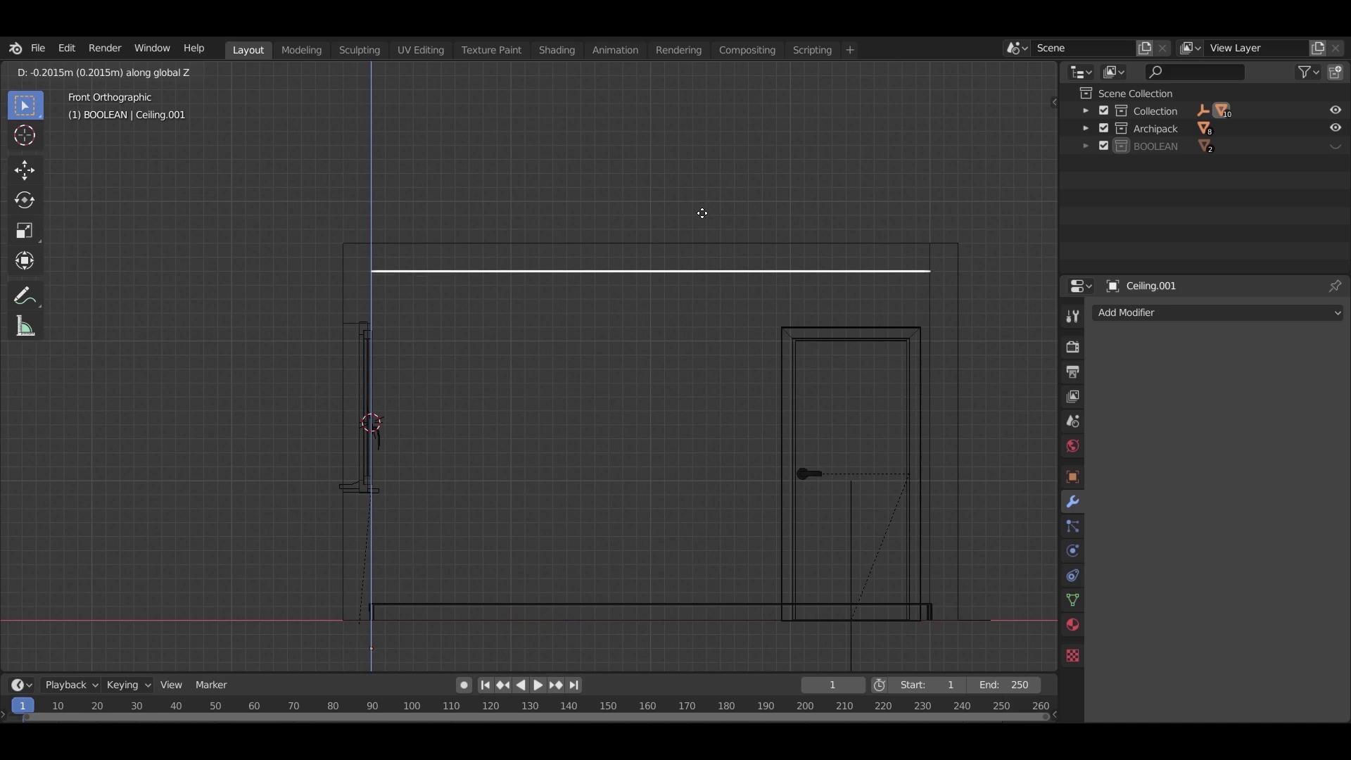
key("Return")
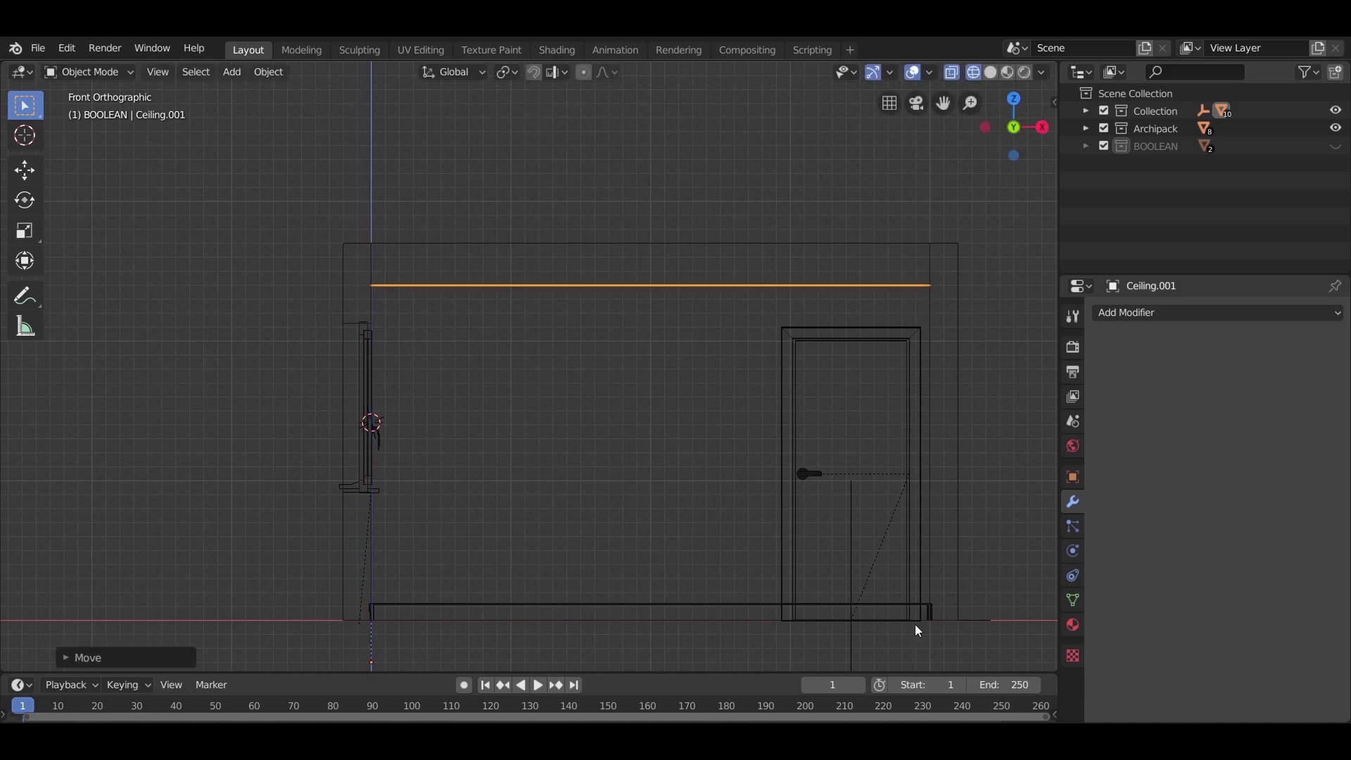
Edit the lowered ceiling copy from the top view with edge selection and move its window-side edge slightly inward along X
scroll(635, 362, "up", 4)
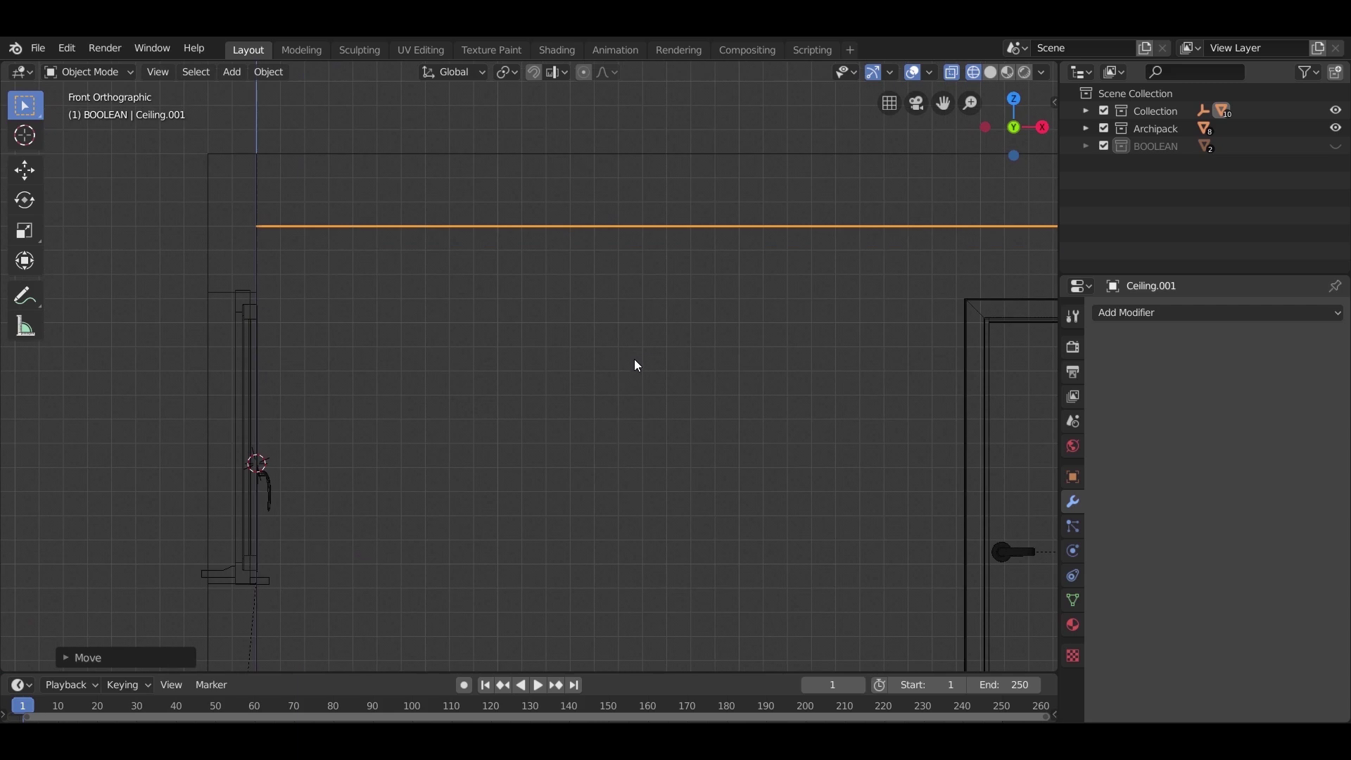
key("KP_7")
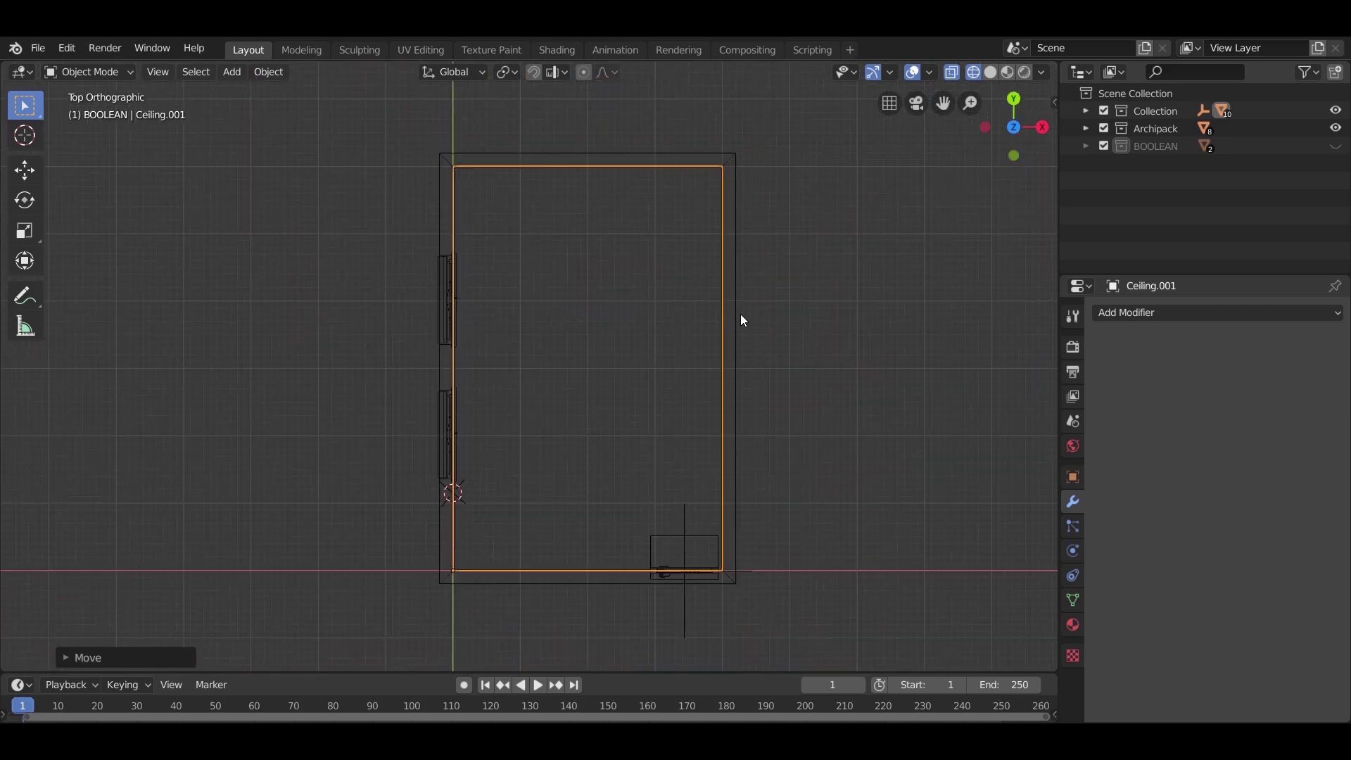
scroll(744, 320, "up", 1)
key("Tab")
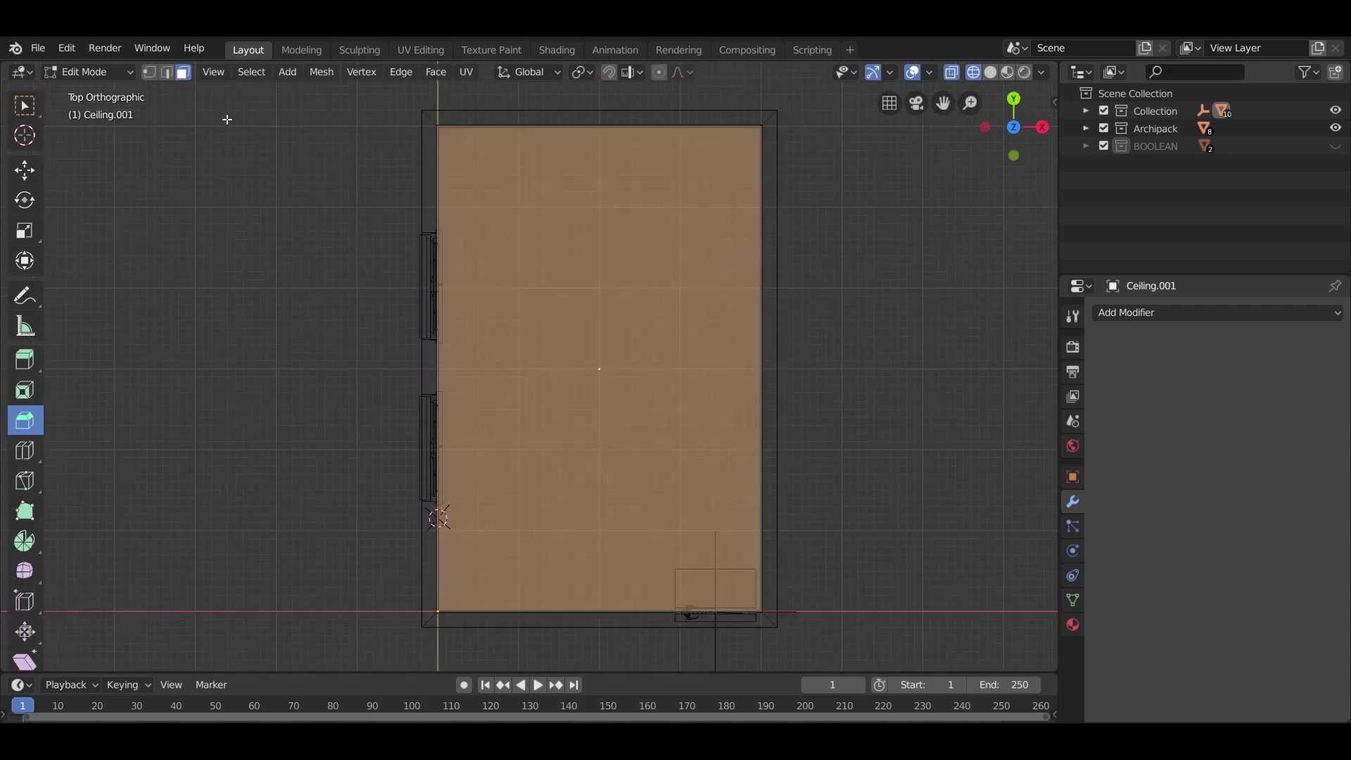
scroll(350, 350, "down", 2)
key("s")
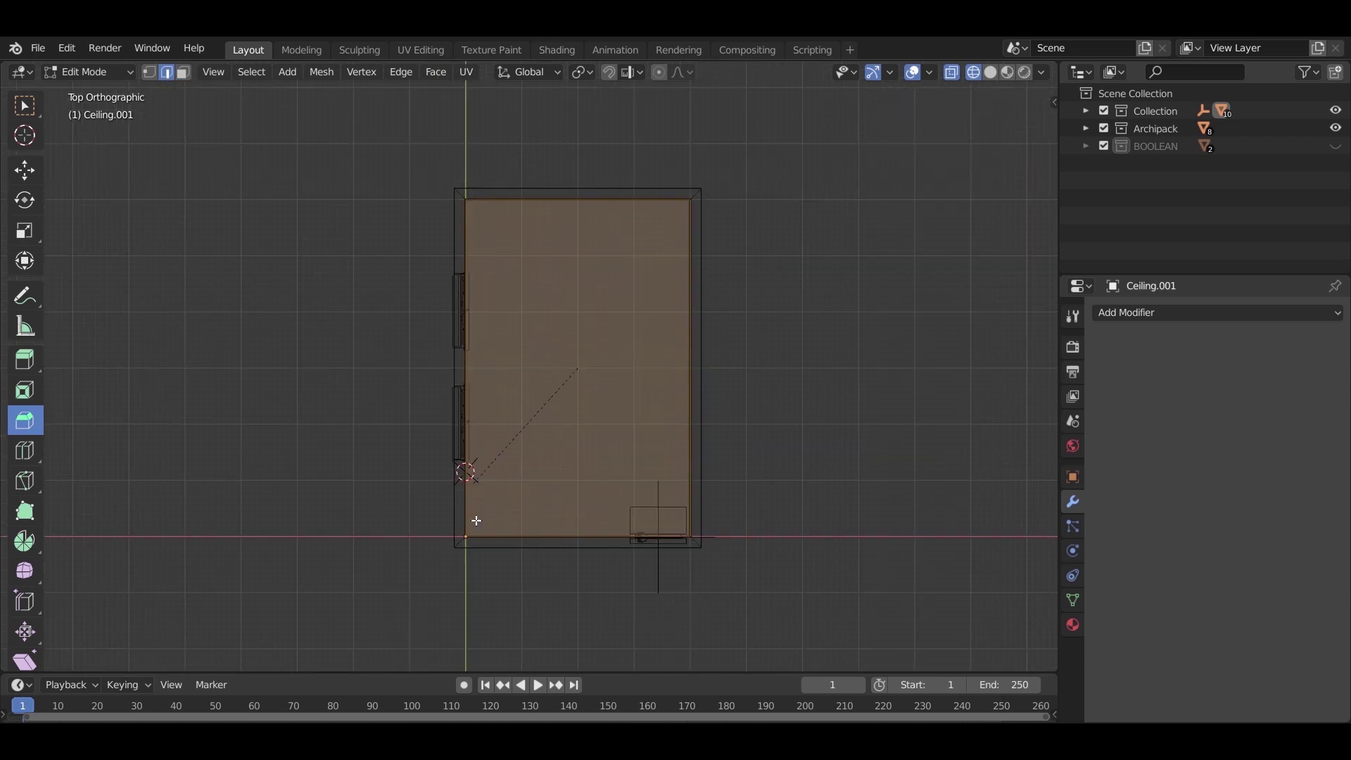
left_click(495, 466)
scroll(497, 492, "up", 3)
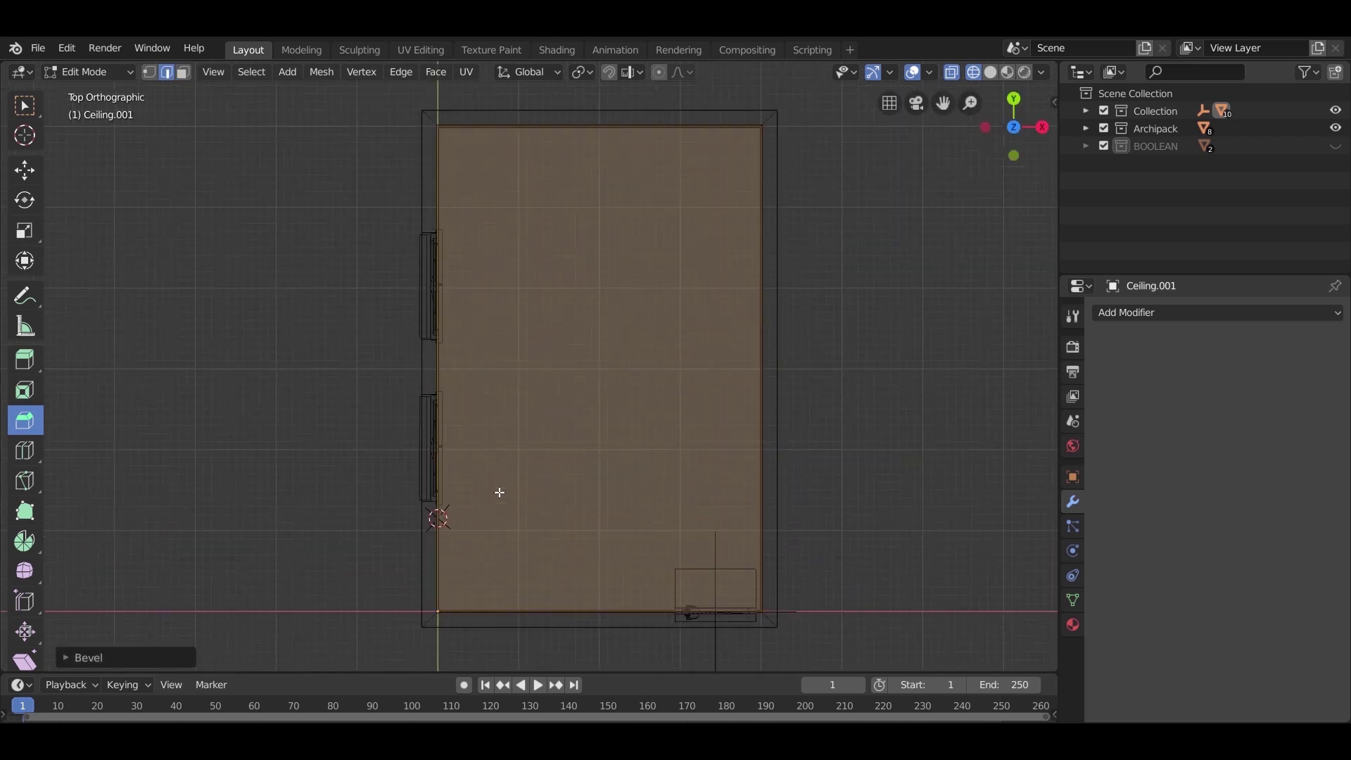
left_click(425, 364)
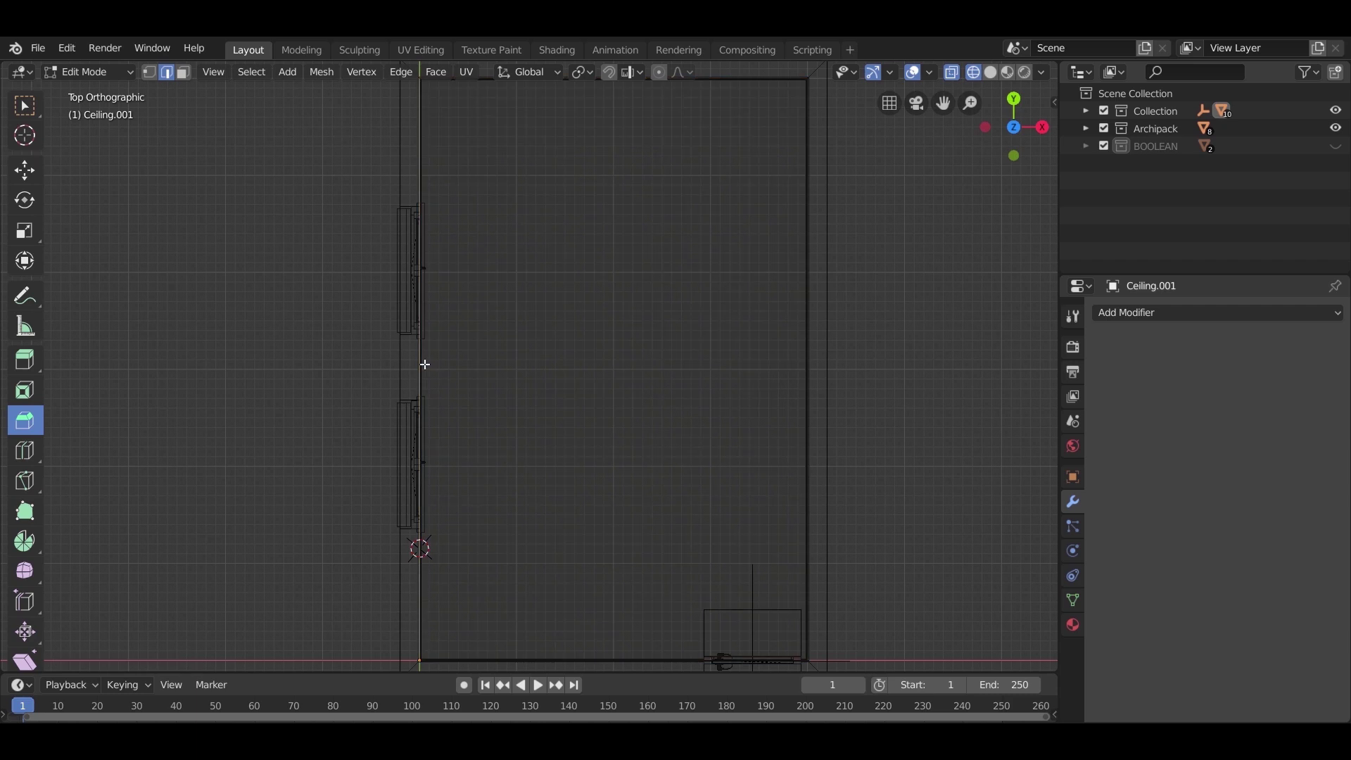
scroll(454, 416, "down", 1)
key("g")
key("x")
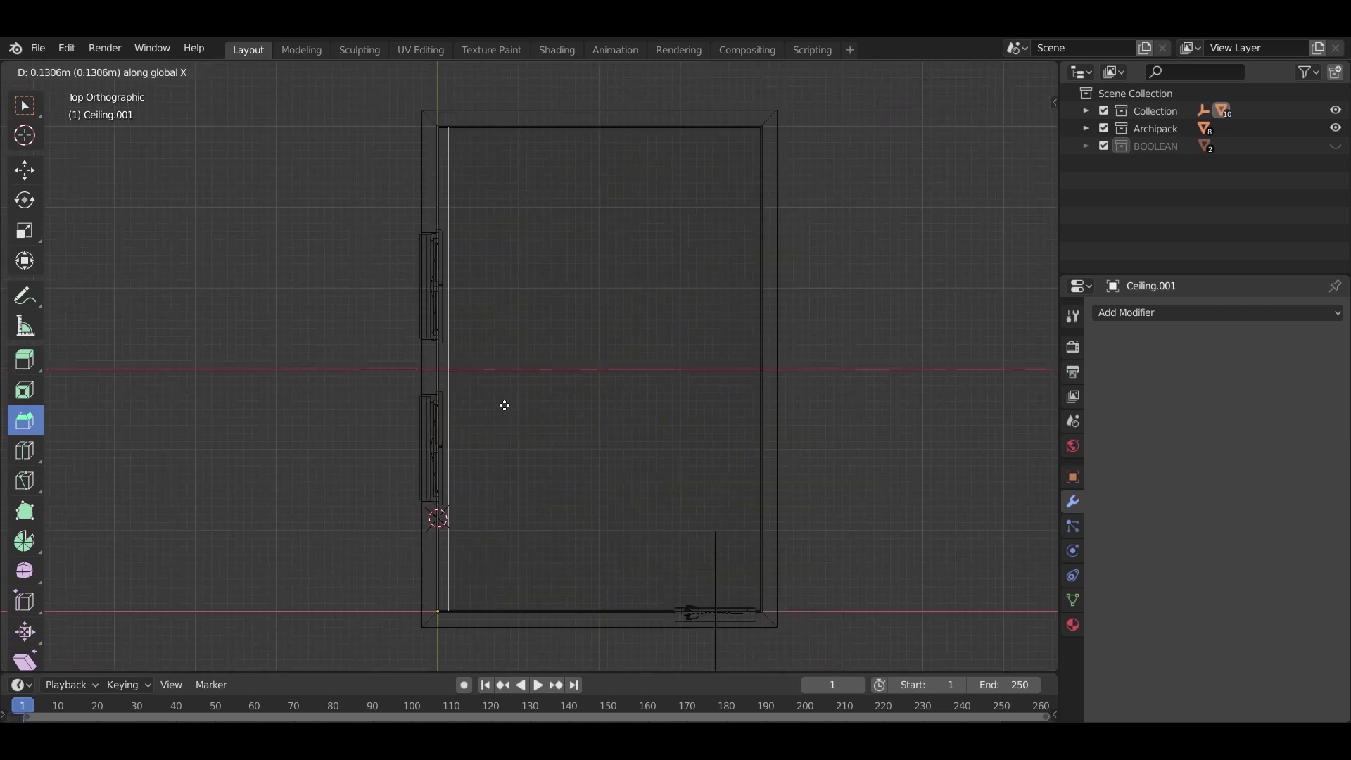
left_click(501, 401)
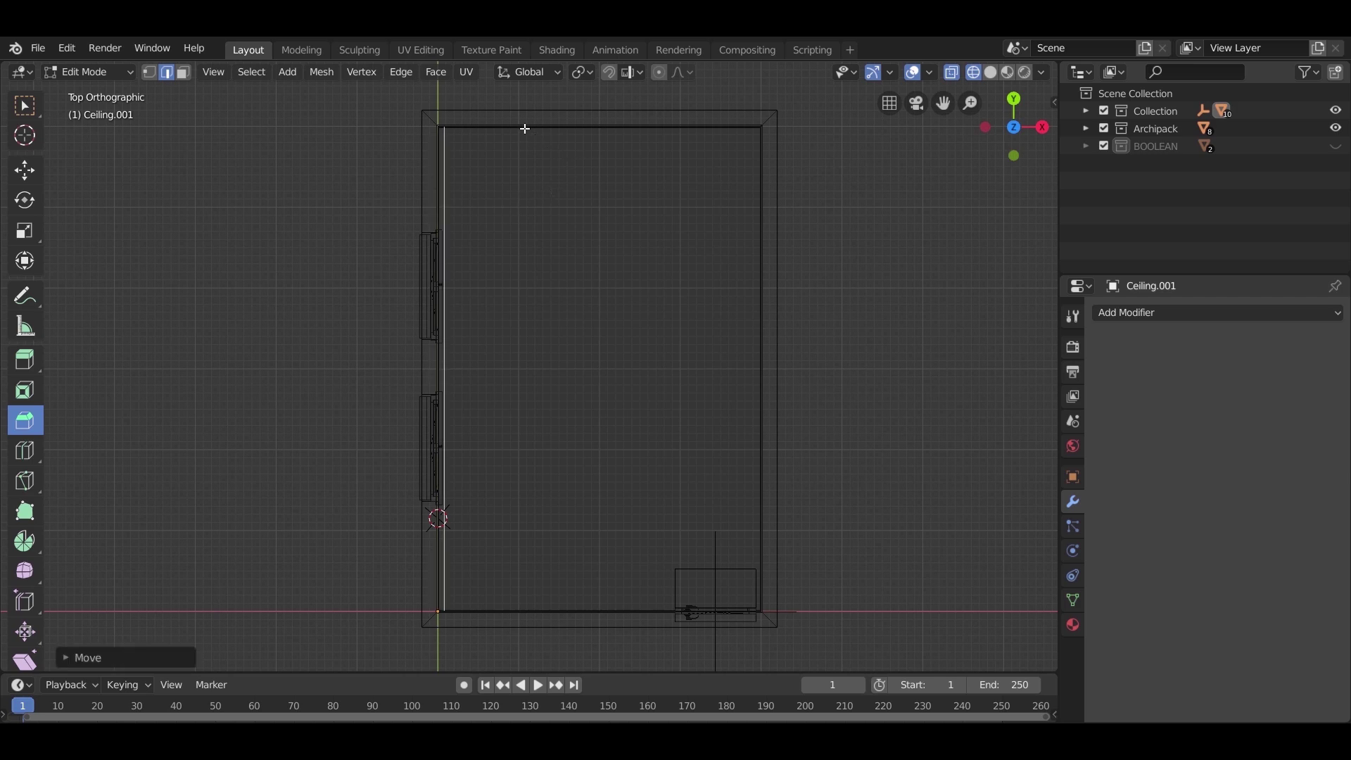
Move the far short edge of the lowered ceiling copy inward by -0.05 m along Y
key("alt+a")
key("g")
type("y")
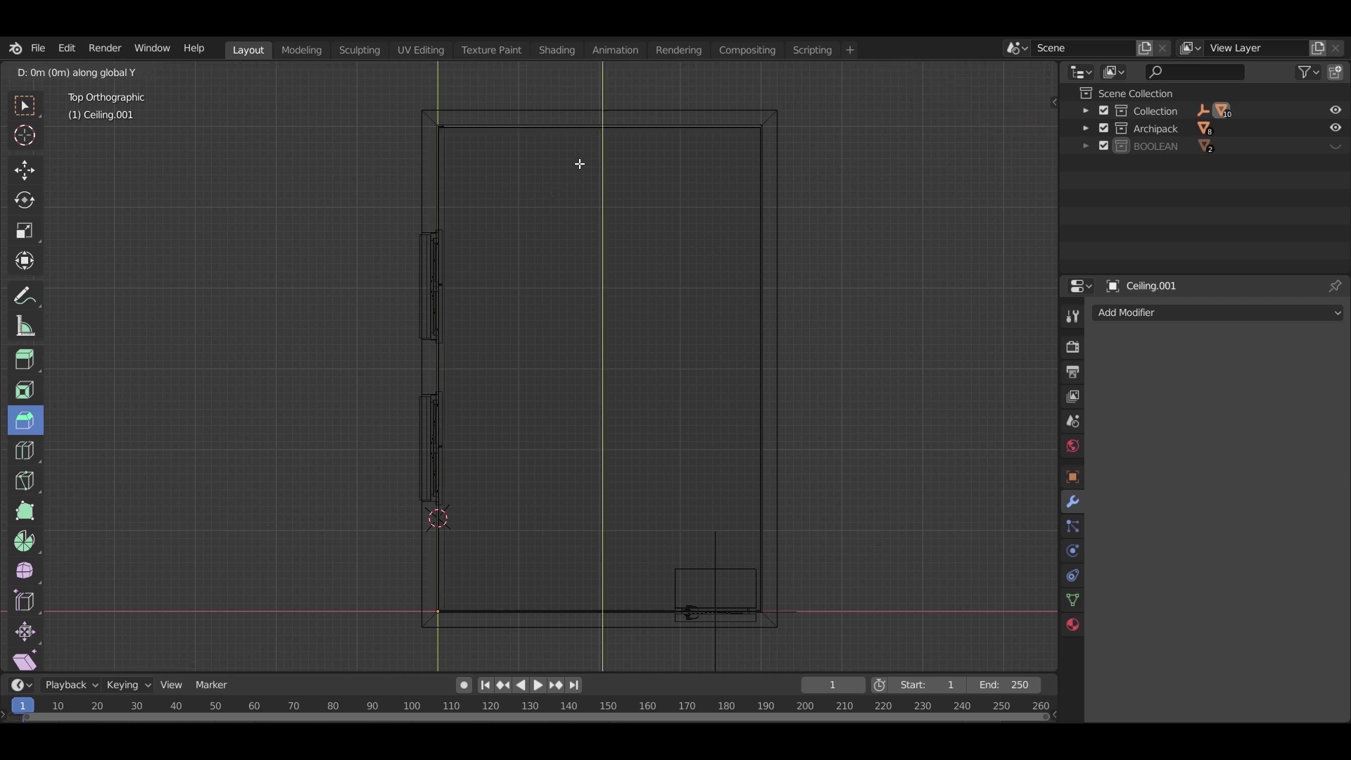
type("0.05")
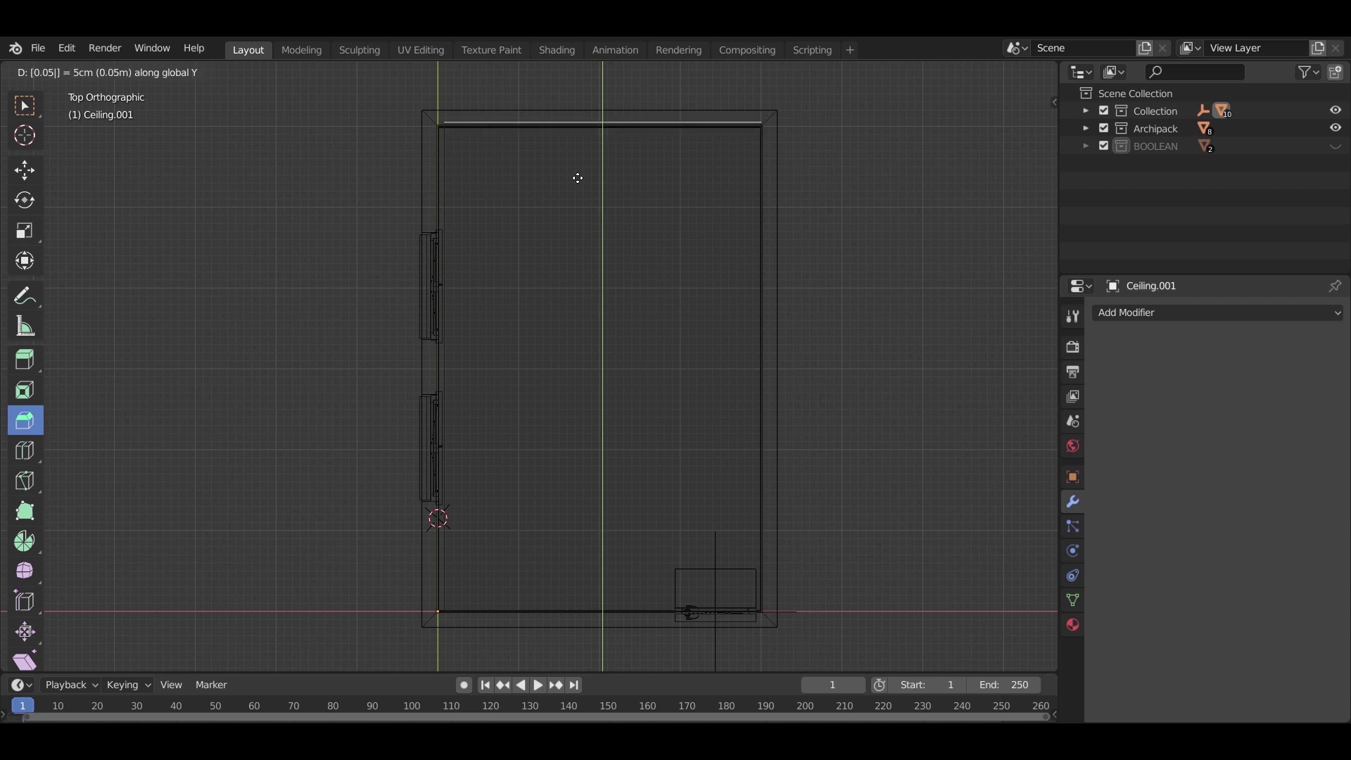
type("-")
key("Return")
Move the ceiling copy's long edge opposite the windows by -0.05 m along X and leave edge editing
left_click(760, 200)
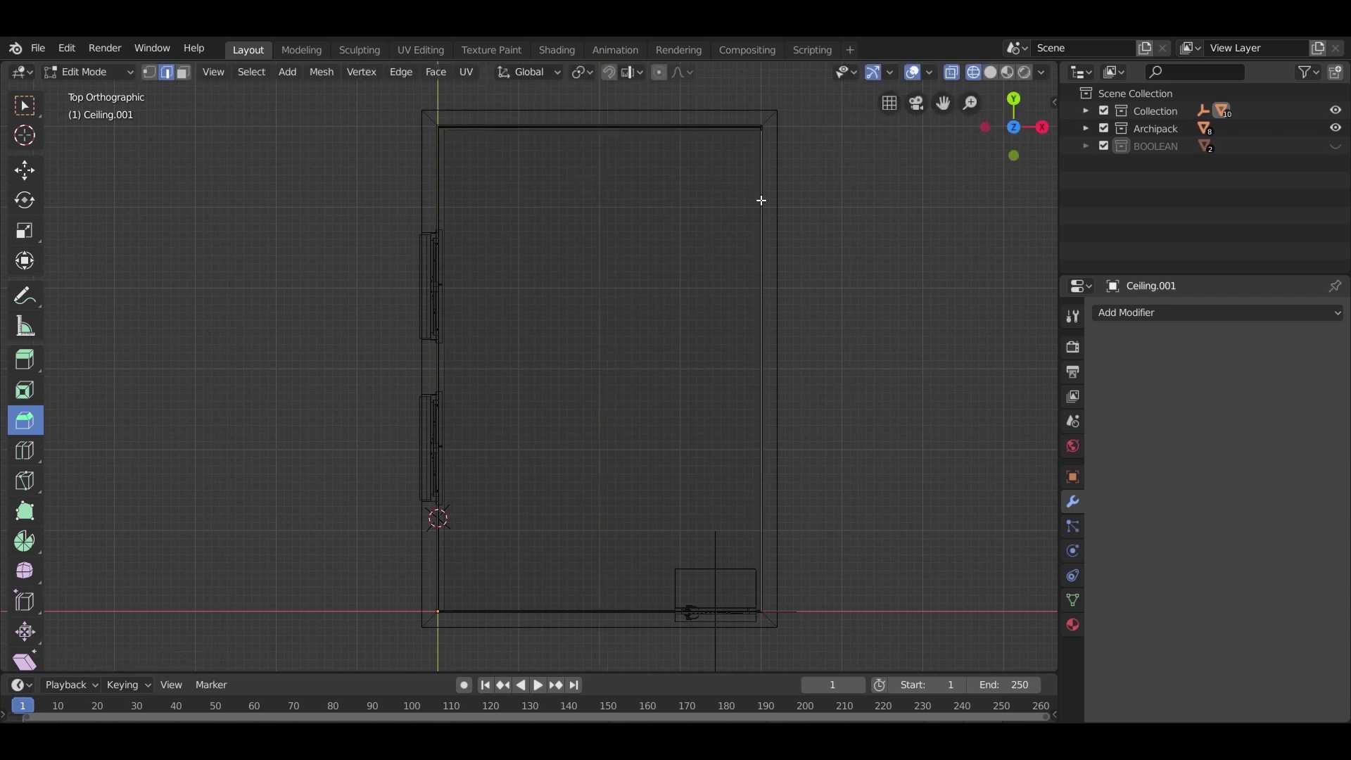
key("g")
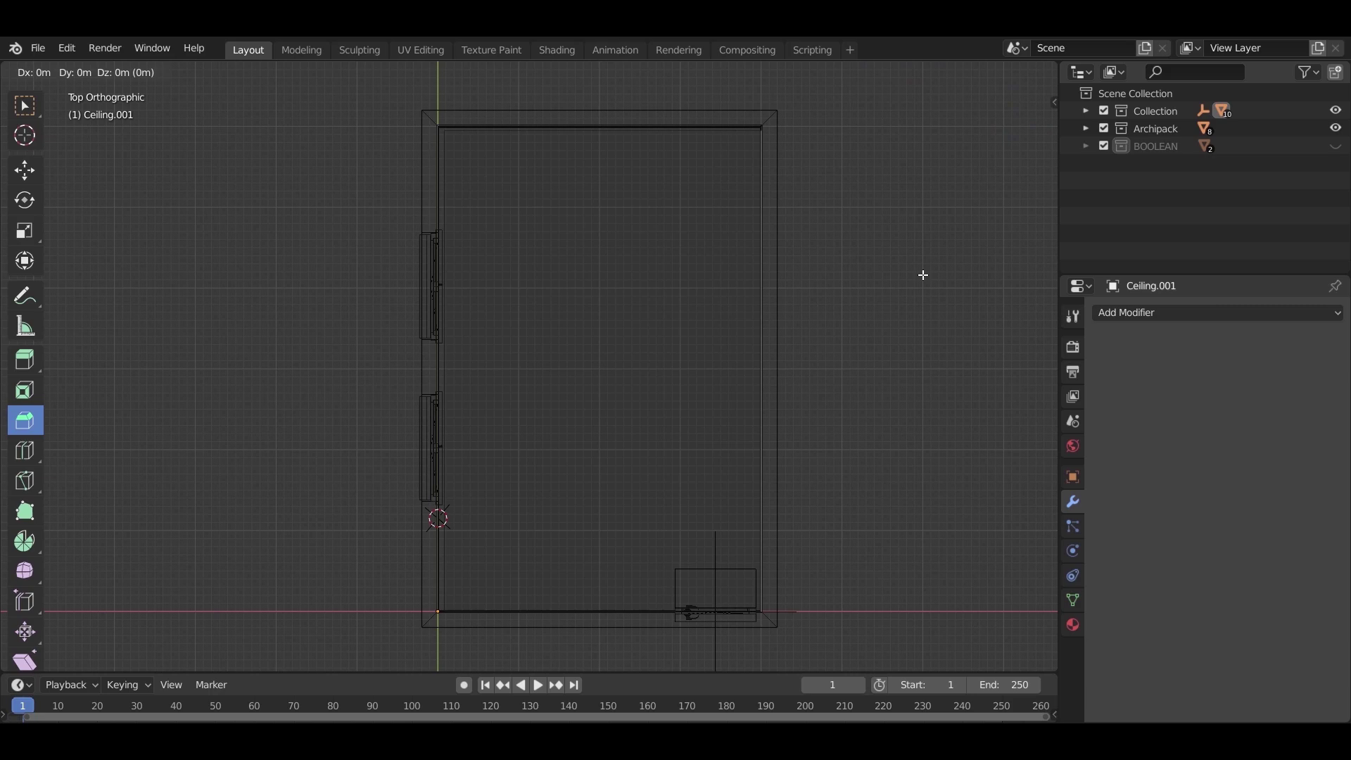
type("x")
type("-0.05")
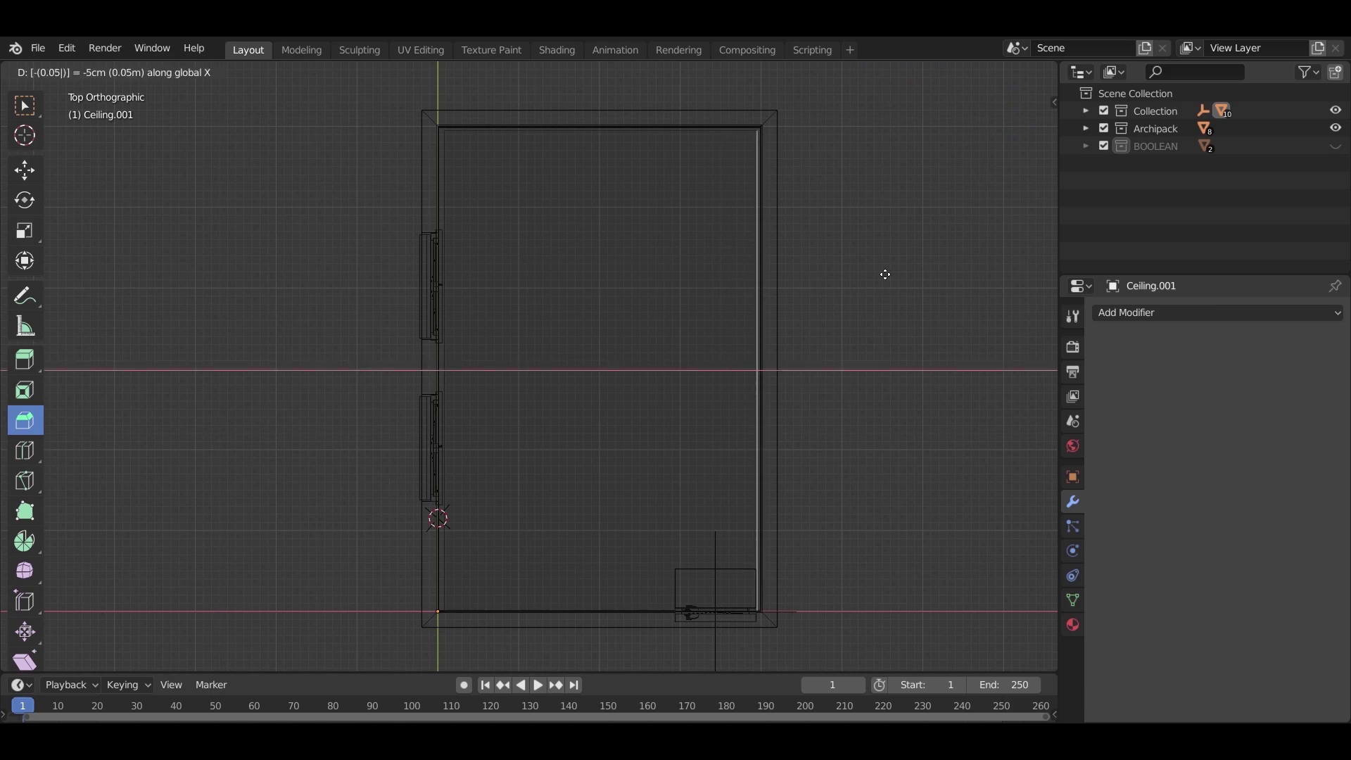
key("Return")
scroll(647, 143, "up", 1)
key("Tab")
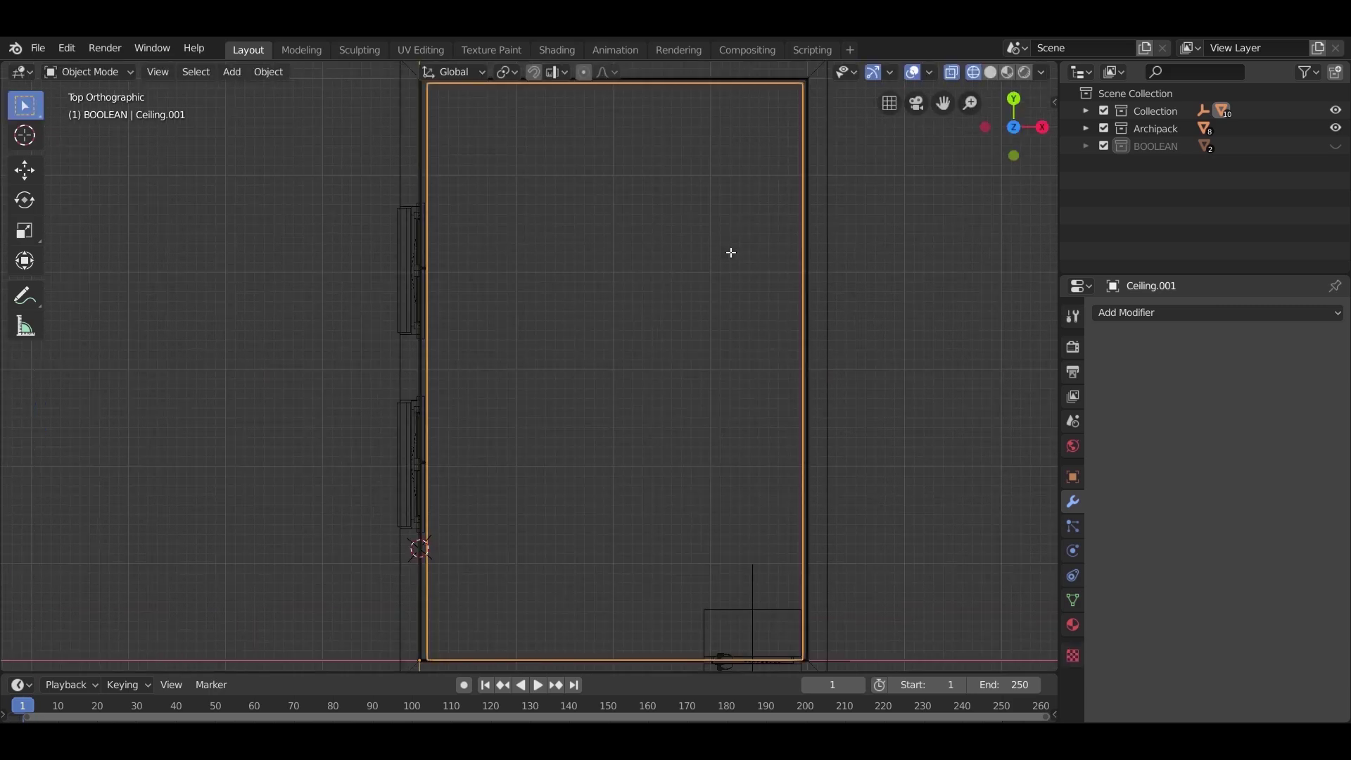
Return to solid shading and examine the windows and lowered ceiling from inside the room
key("Tab")
mouse_move(715, 349)
middle_mouse_down()
mouse_move(763, 303)
mouse_move(767, 220)
middle_mouse_up()
scroll(729, 268, "up", 4)
key("z")
left_click(553, 390)
middle_click_drag(553, 389, 799, 312)
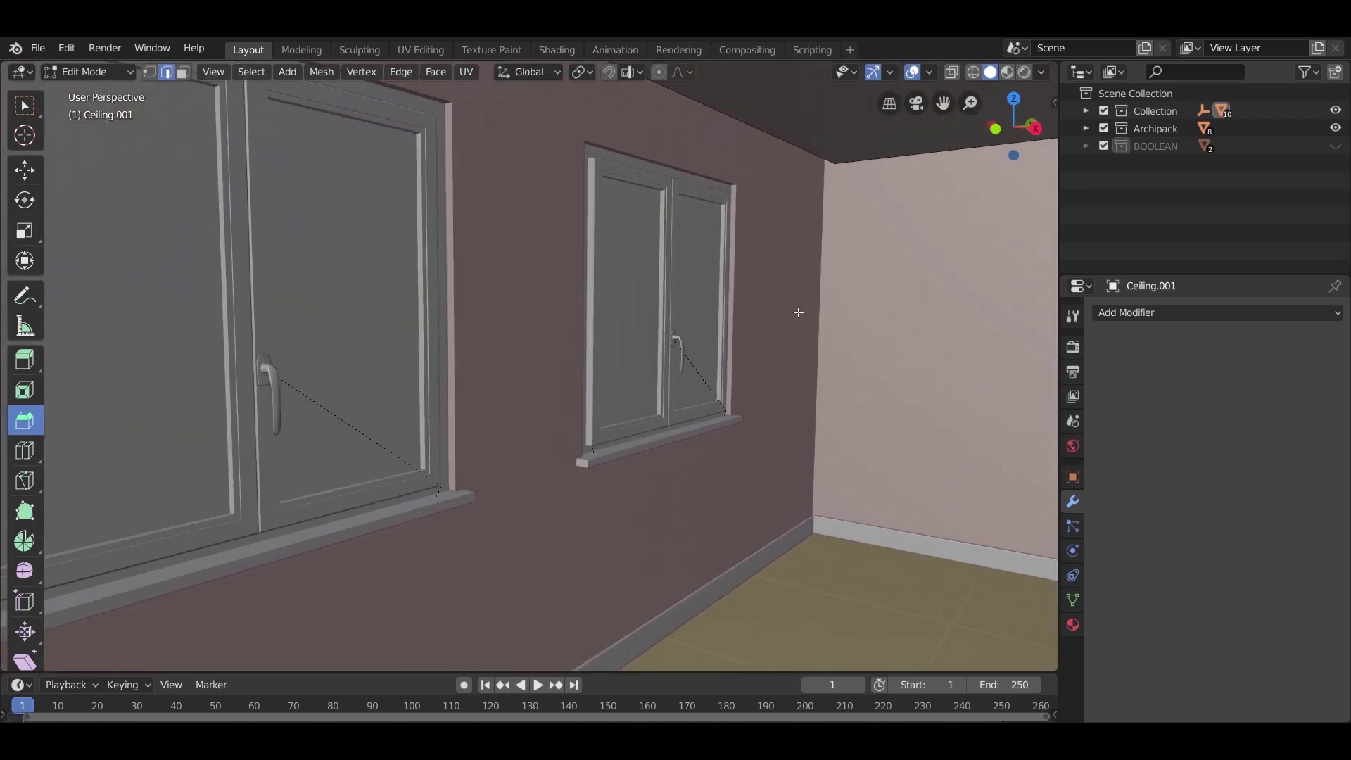
Create a new collection in the scene and name it light
right_click(1160, 184)
left_click(1151, 180)
double_click(1165, 164)
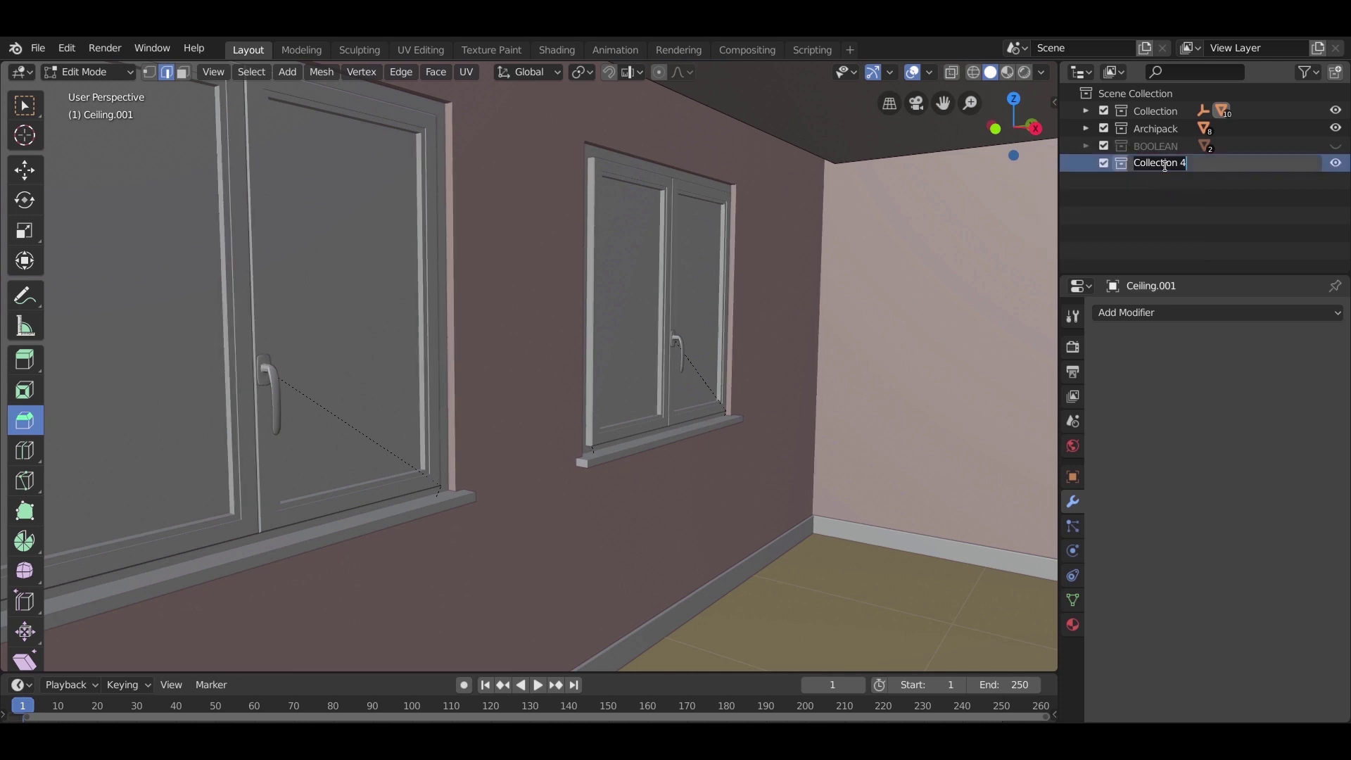
type("I")
type("ight")
key("Return")
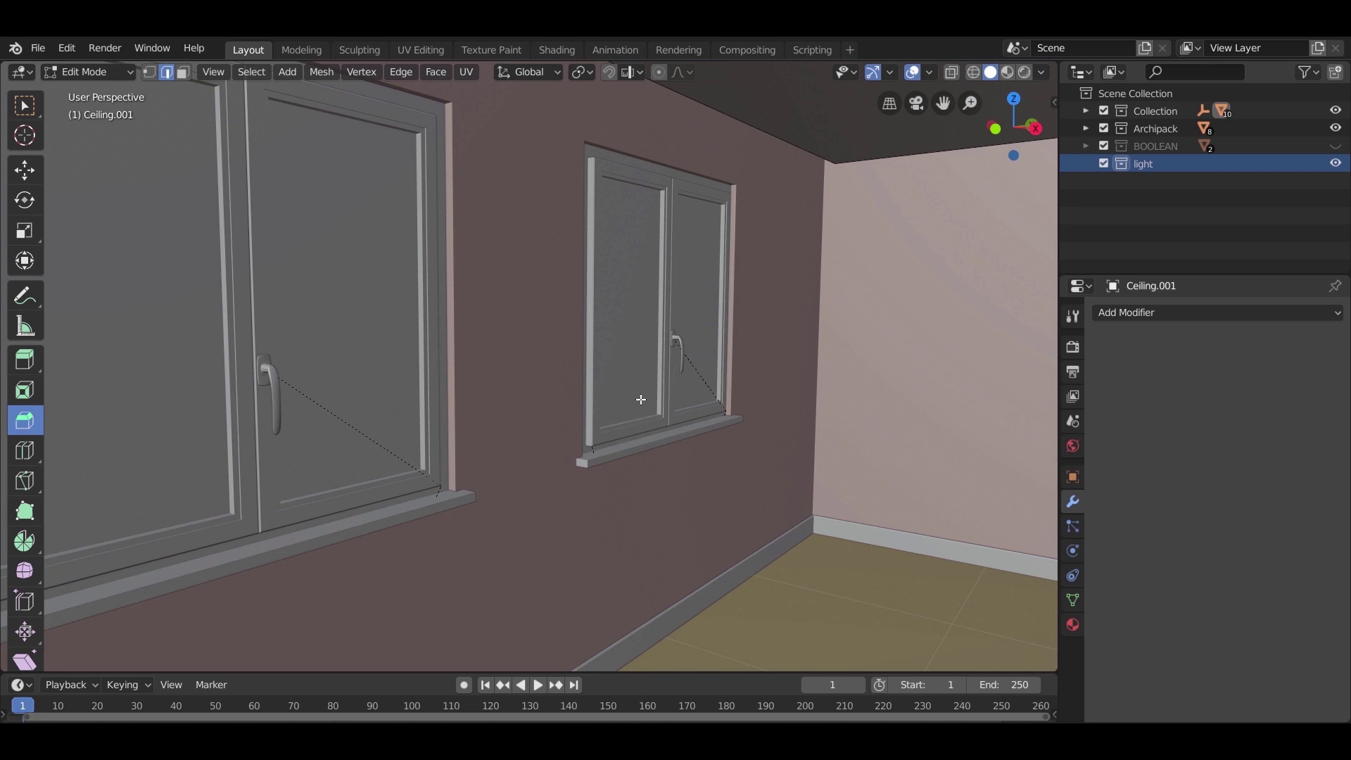
scroll(640, 400, "down", 5)
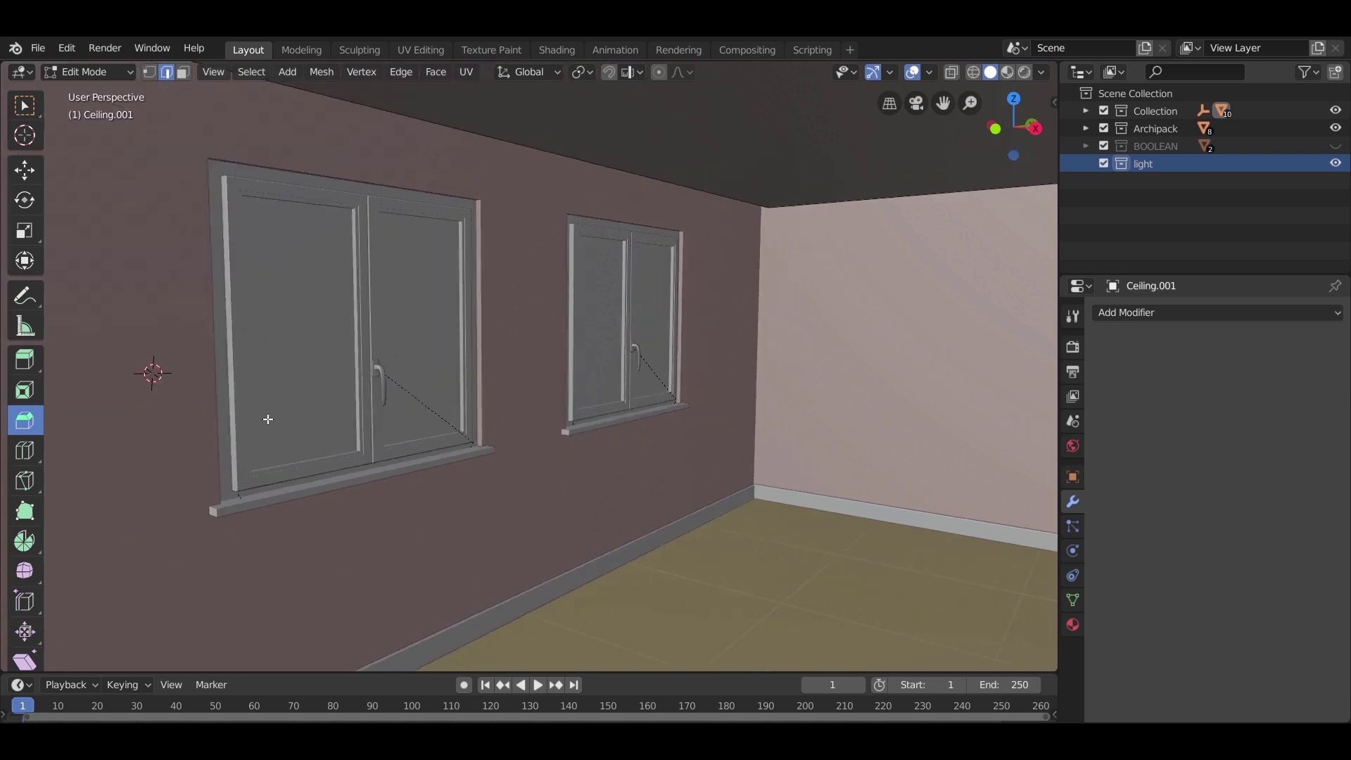
Unhide the BOOLEAN collection, select its cutters together with the Archipack window objects, and lower them slightly along Z
left_click(1154, 127)
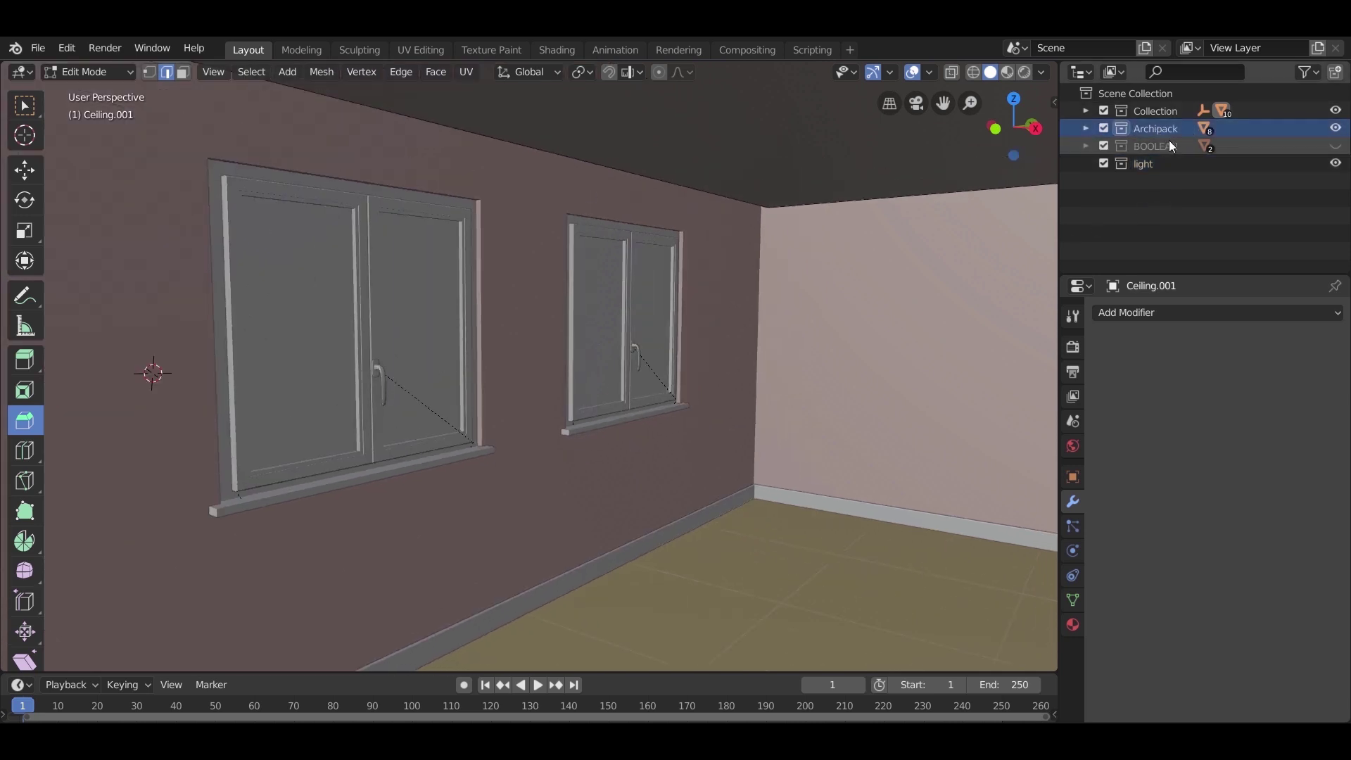
left_click(1336, 146)
right_click(1169, 142)
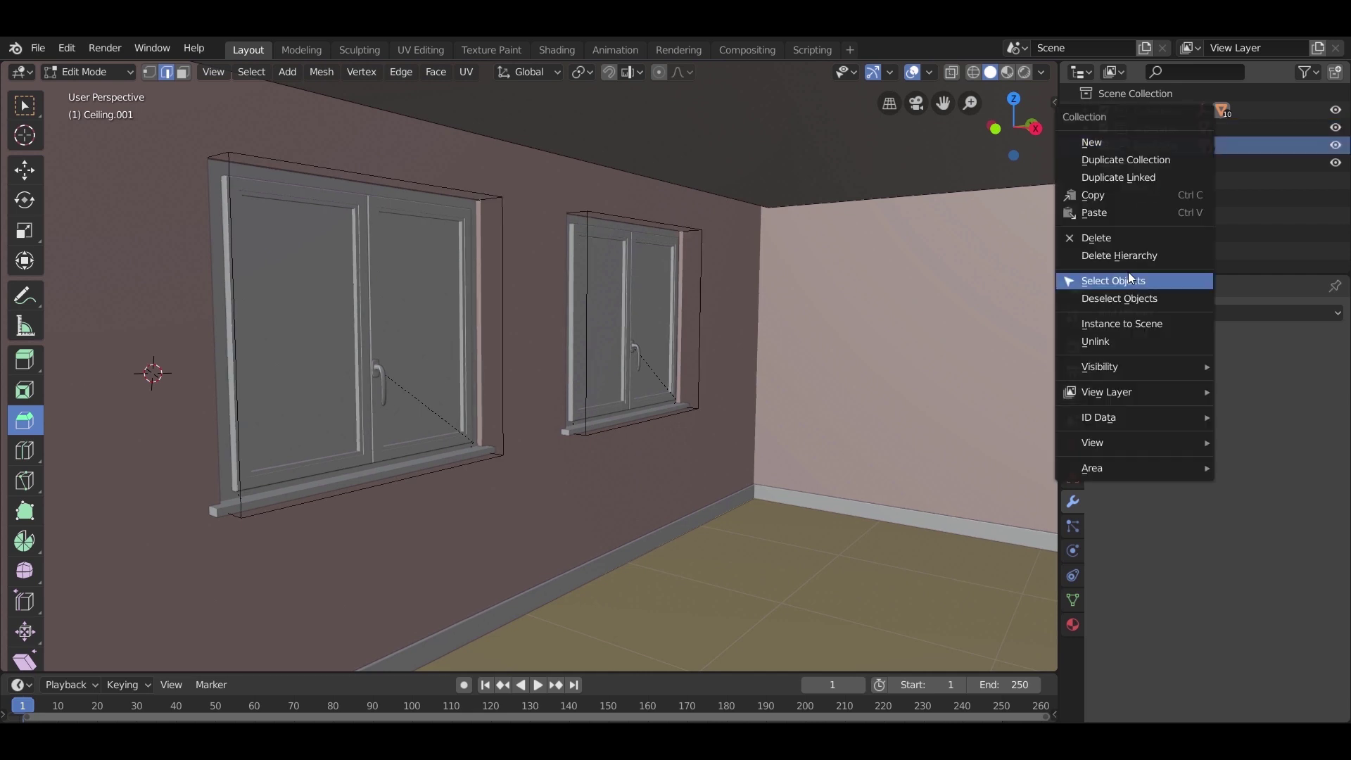
left_click(1128, 274)
right_click(1159, 134)
left_click(1130, 214)
key("Tab")
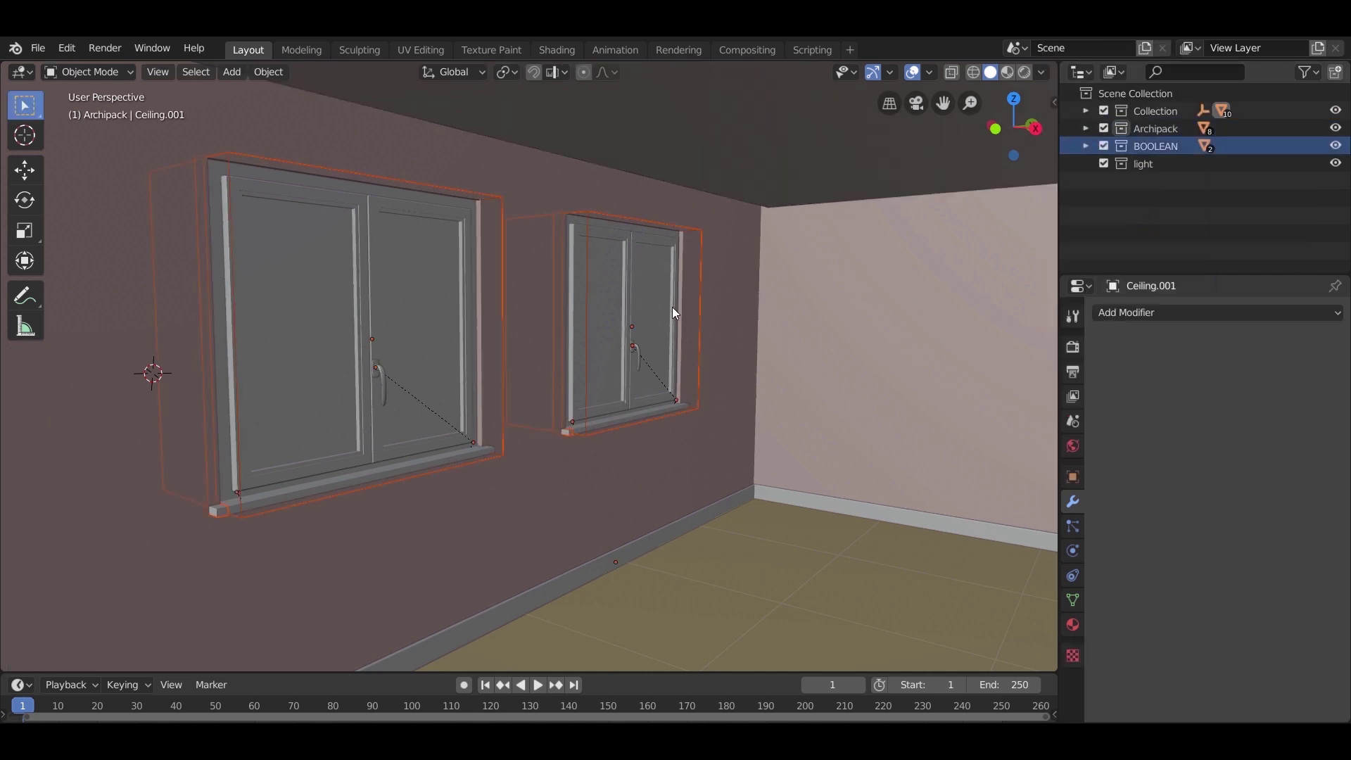
key("g")
key("z")
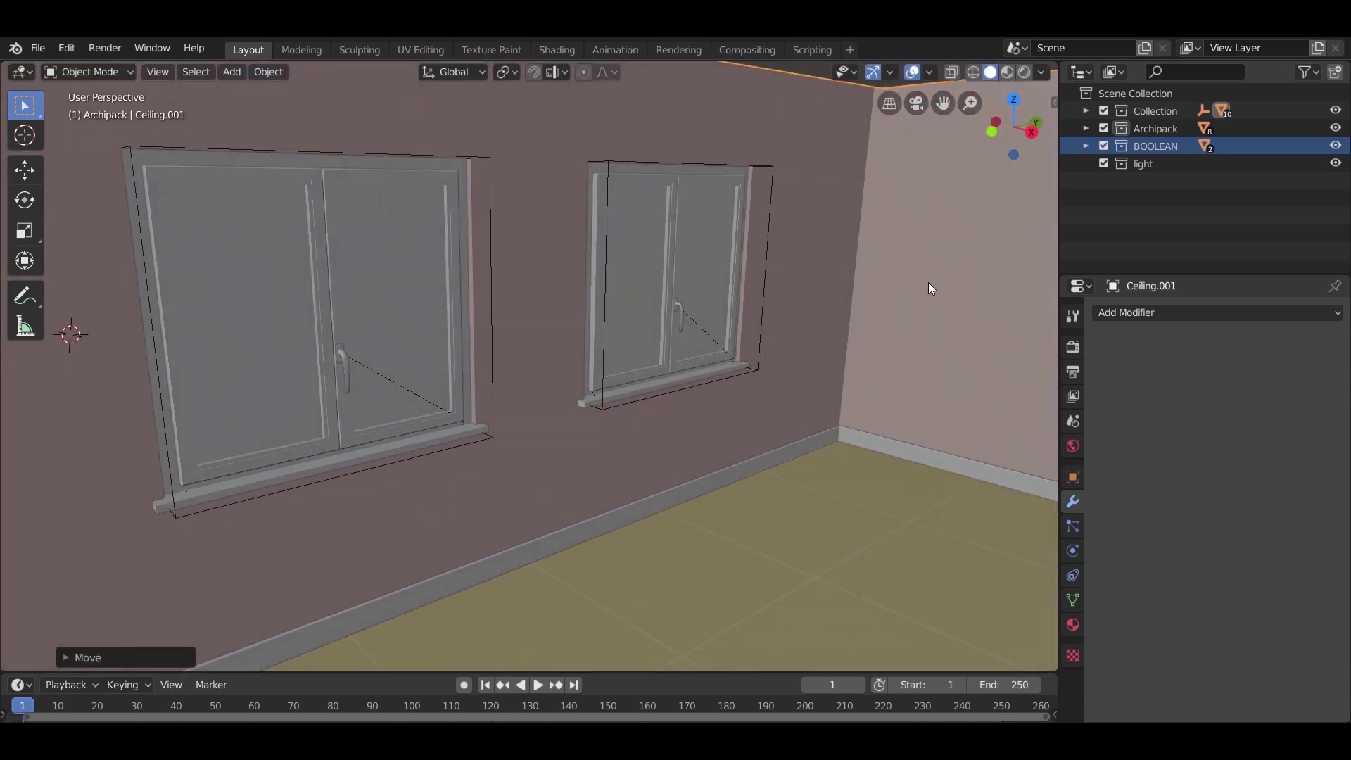
Hide the BOOLEAN and Archipack collections and add a Sun light to the light collection
left_click(1336, 146)
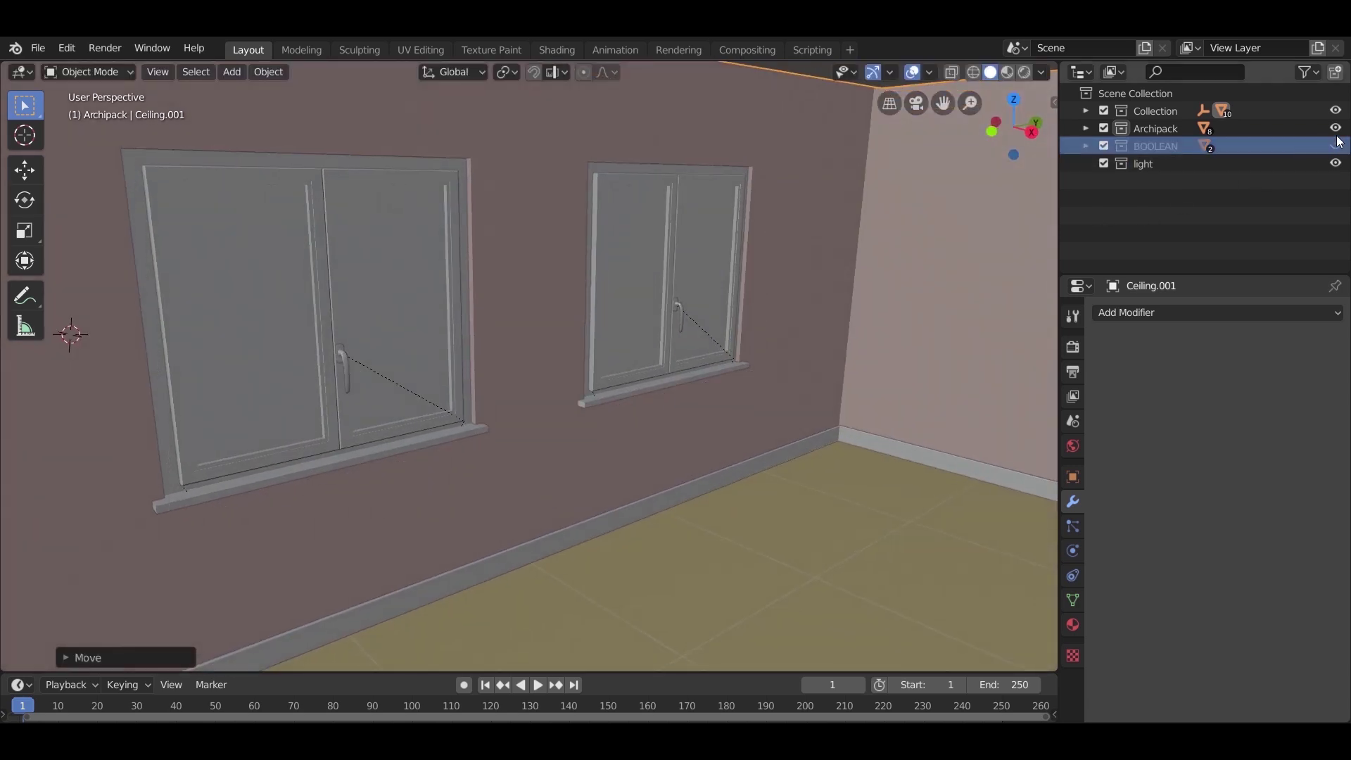
left_click(1335, 128)
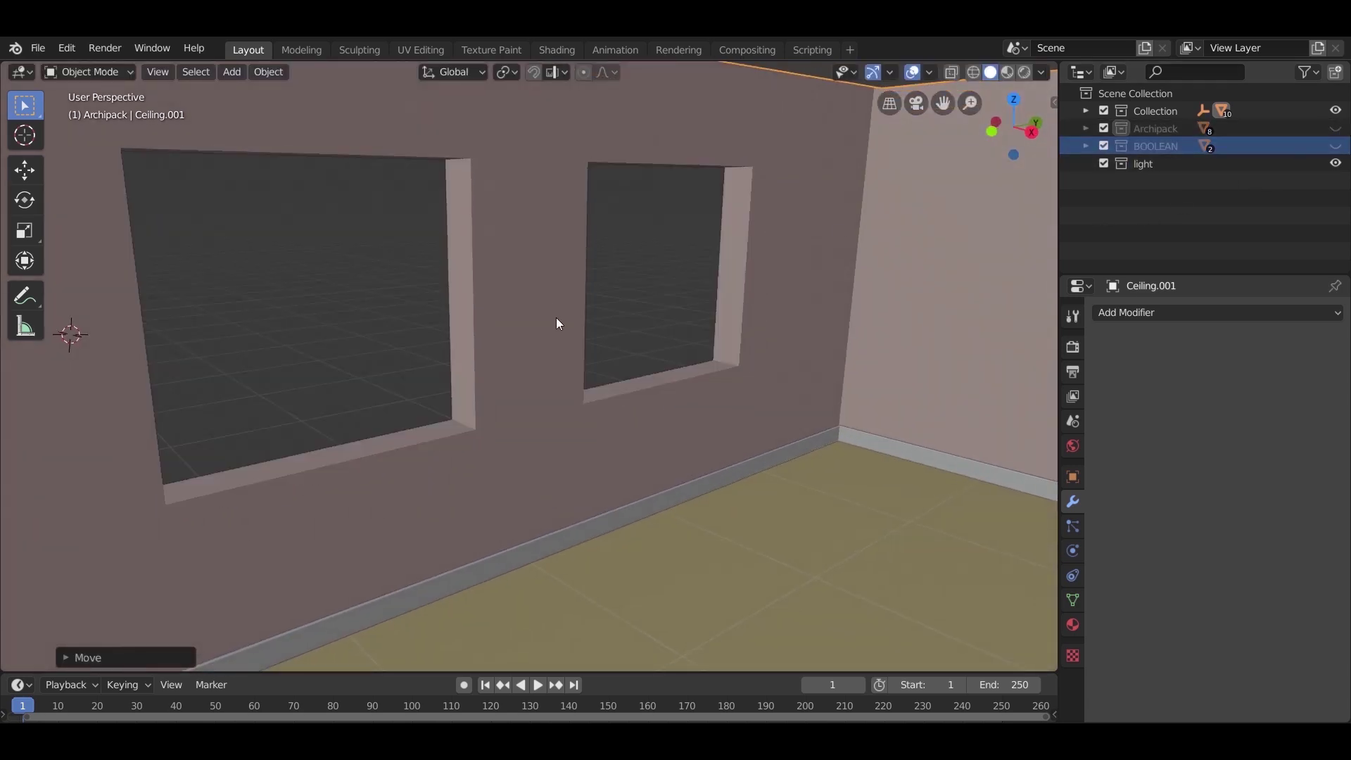
key("KP_7")
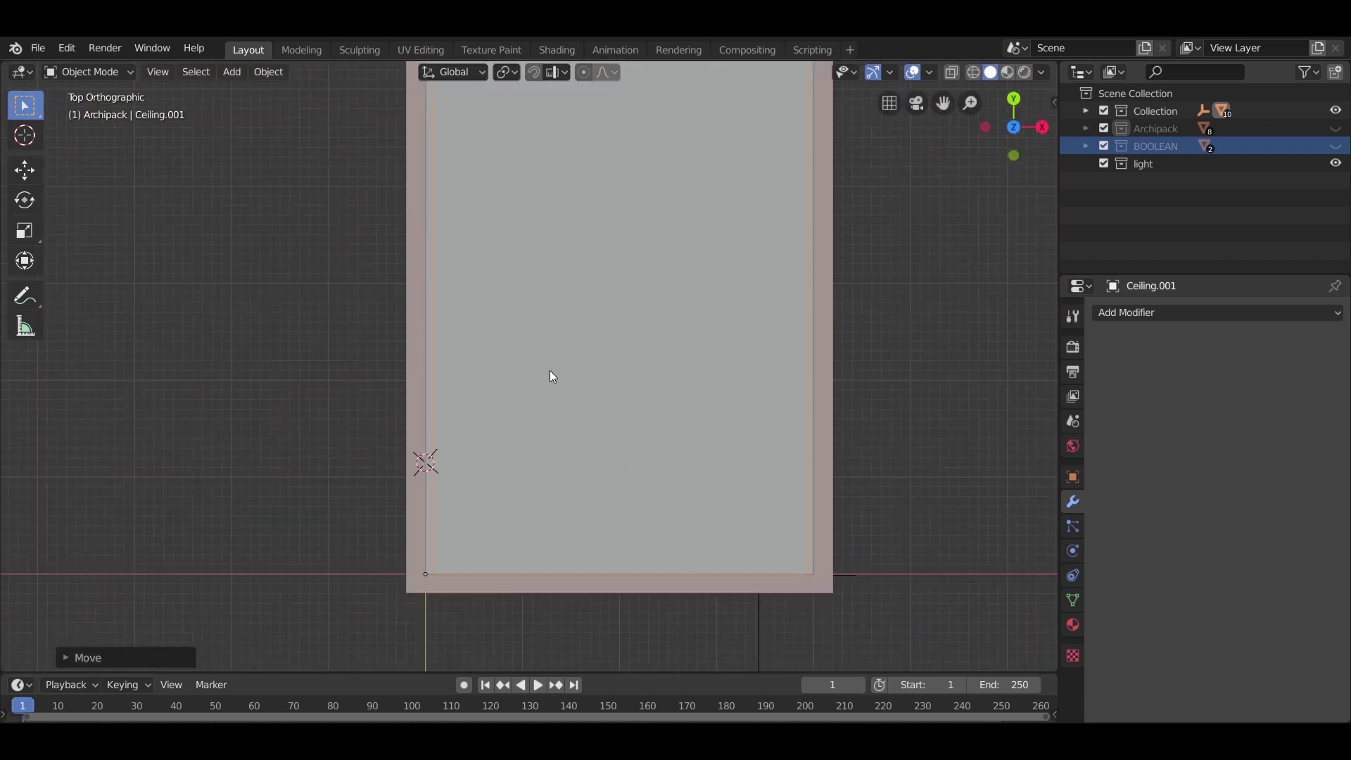
scroll(415, 406, "down", 2)
key("shift+a")
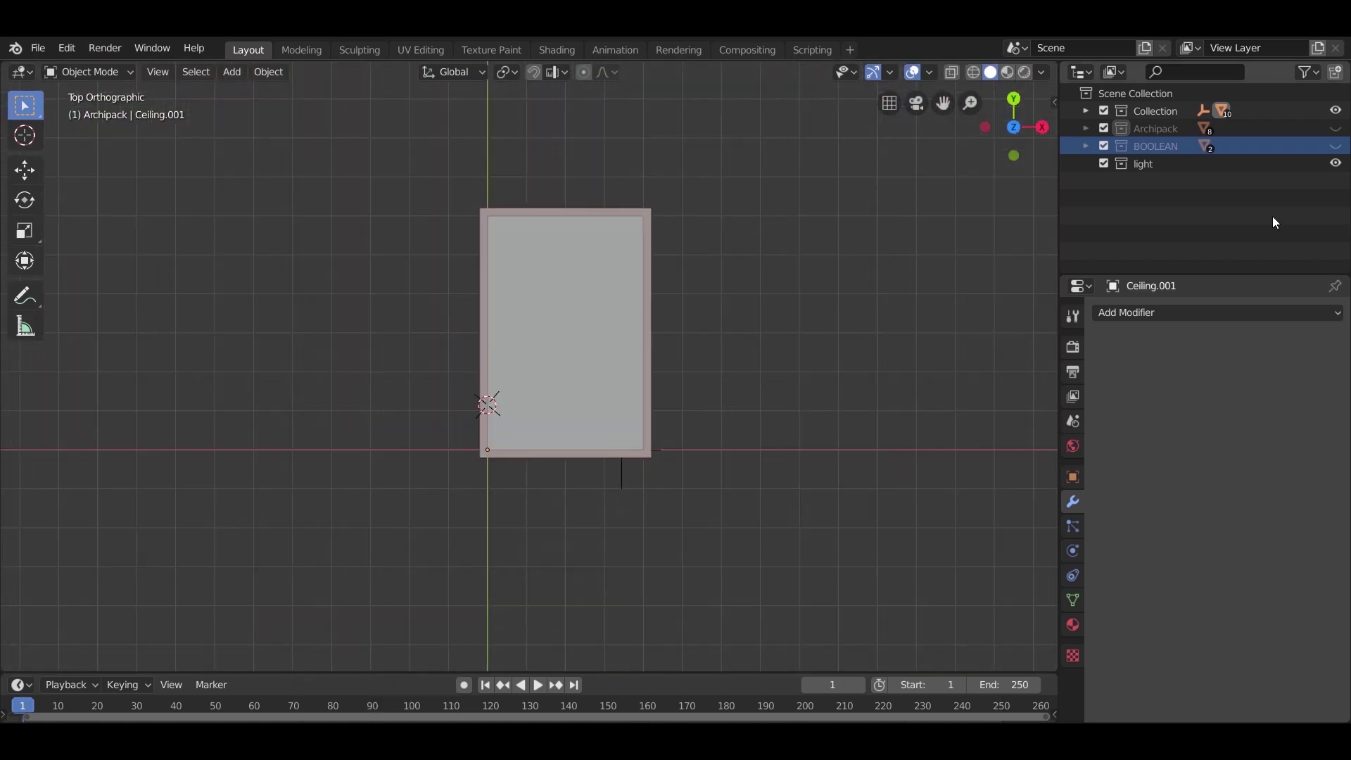
left_click(1189, 164)
key("shift+a")
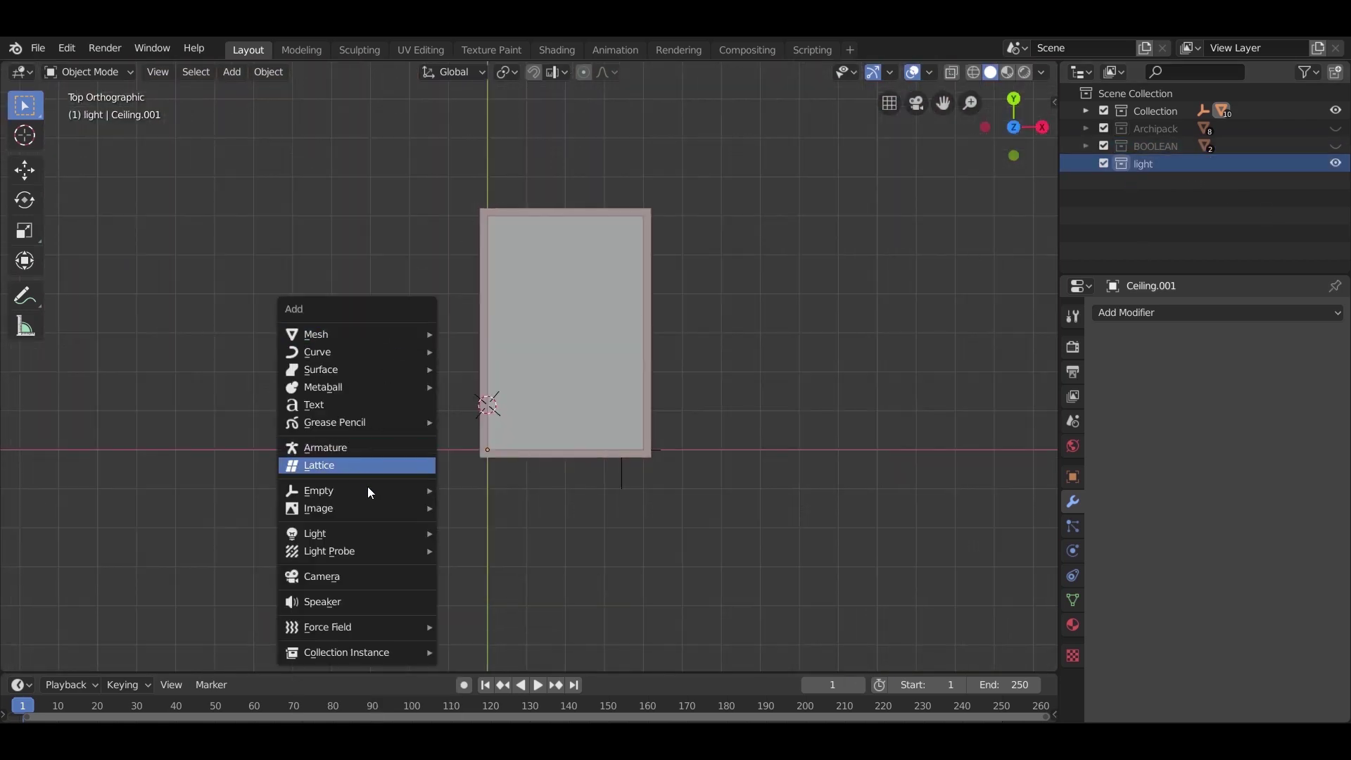
mouse_move(367, 532)
left_click(467, 551)
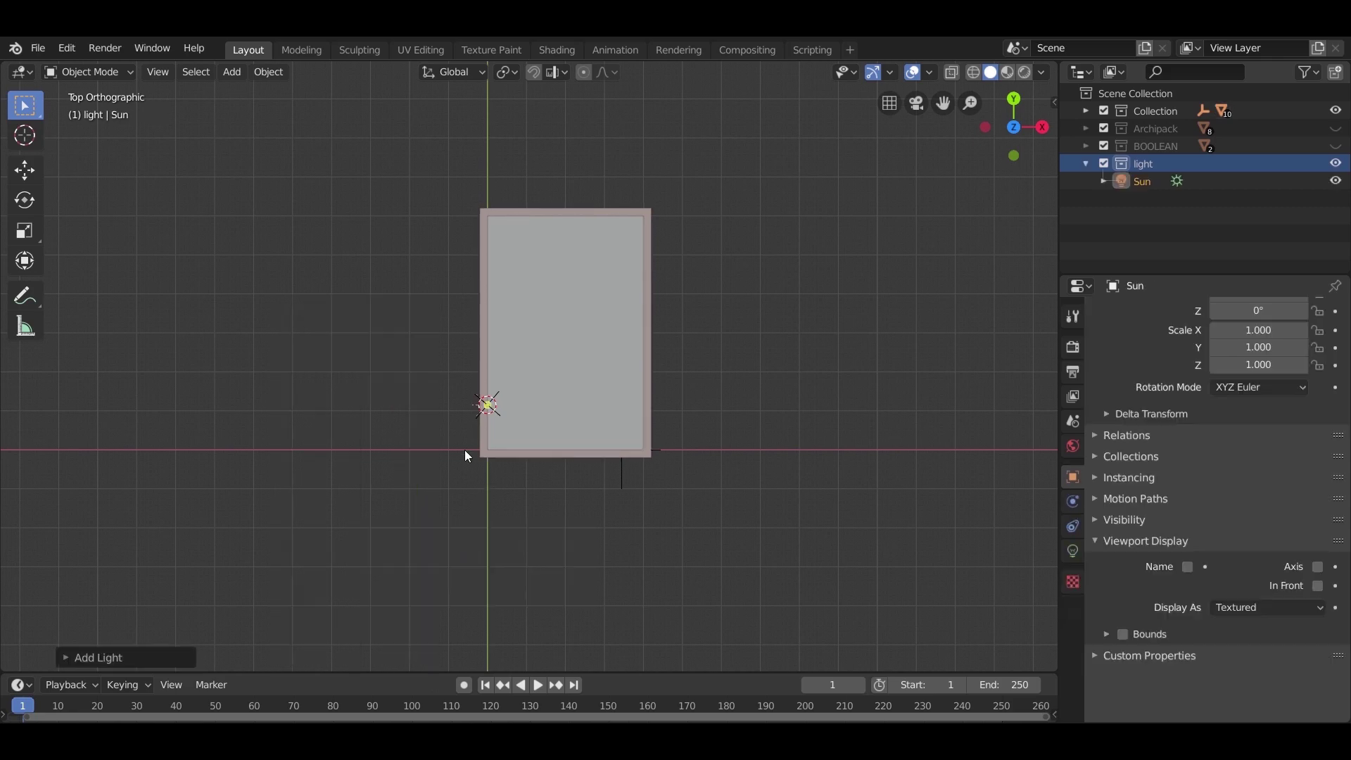
Move the Sun about 4.6 m outward from the window wall and raise it to about 3 m along Z
key("g")
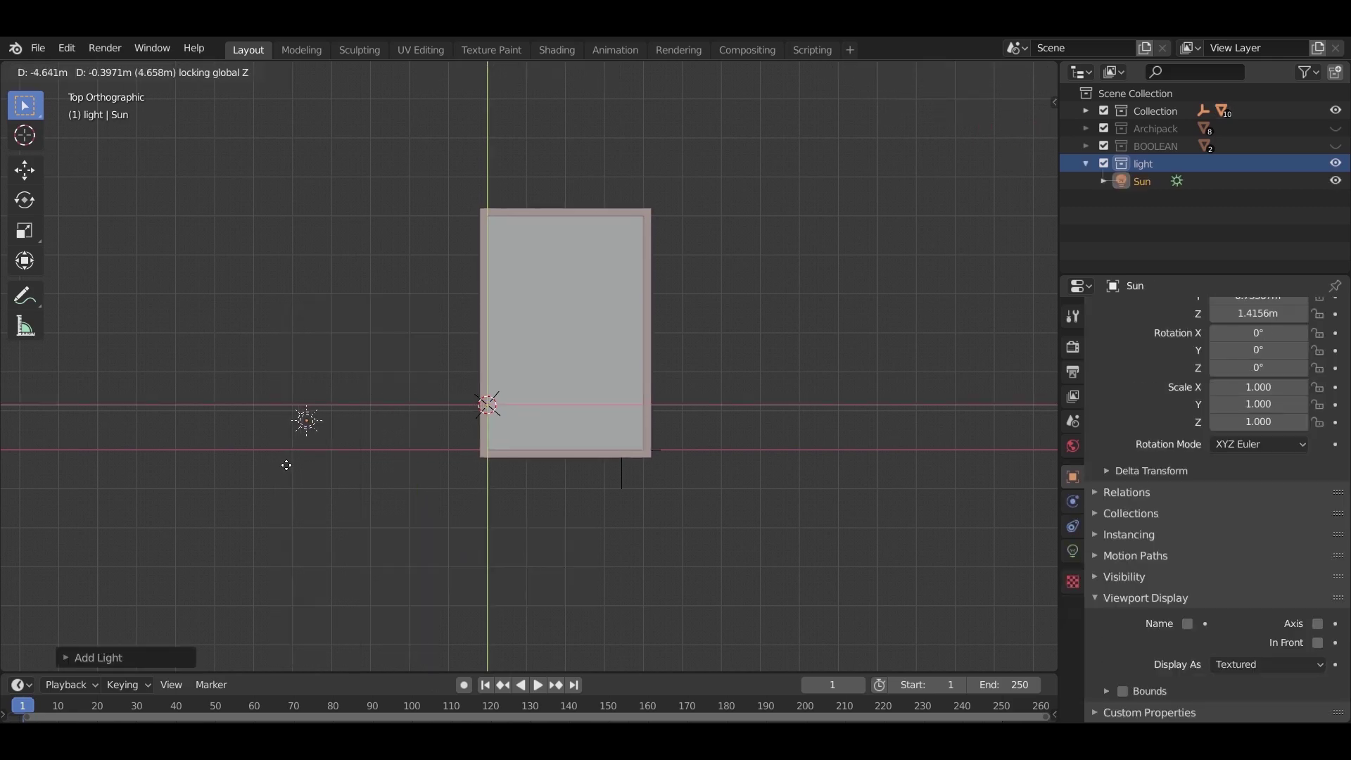
left_click(285, 461)
middle_click_drag(422, 486, 383, 450)
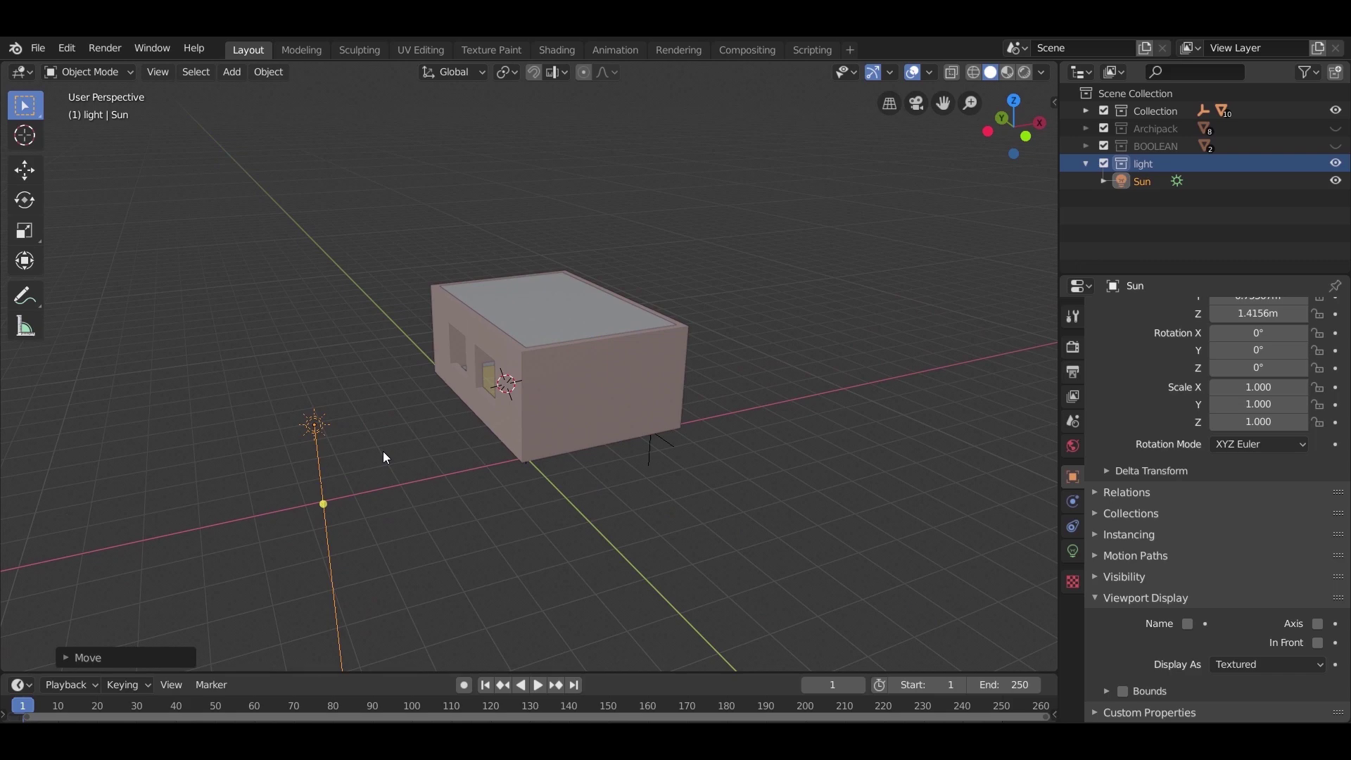
key("g")
key("z")
left_click(406, 416)
Aim the Sun down toward the windows at about X 24.8°, Y -64.1°, Z -2°, and raise it to about 3.4 m
left_click_drag(317, 435, 362, 362)
middle_click_drag(362, 361, 529, 484)
scroll(597, 473, "up", 4)
mouse_move(902, 470)
left_mouse_down()
mouse_move(873, 467)
mouse_move(892, 476)
left_mouse_up()
key("g")
key("z")
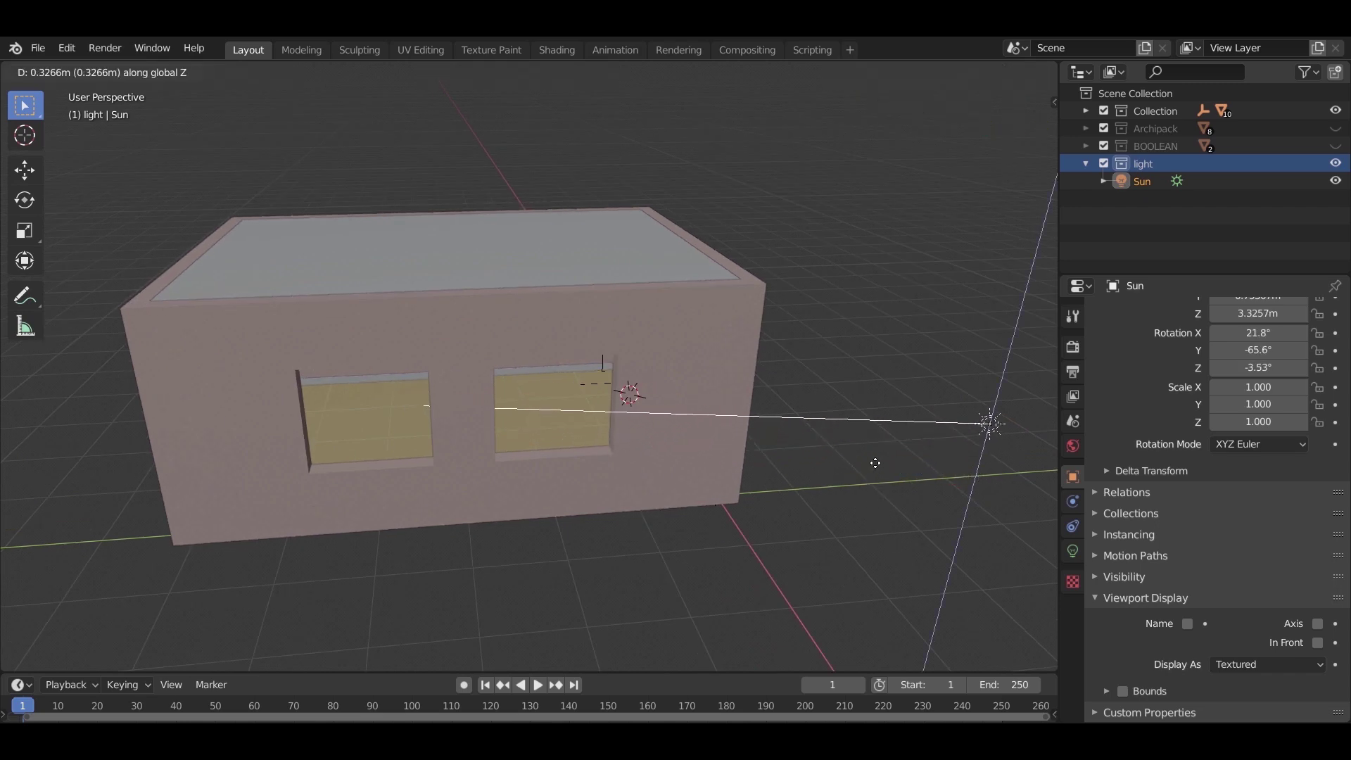
left_click(892, 416)
left_click_drag(905, 413, 902, 411)
middle_click_drag(823, 527, 738, 534)
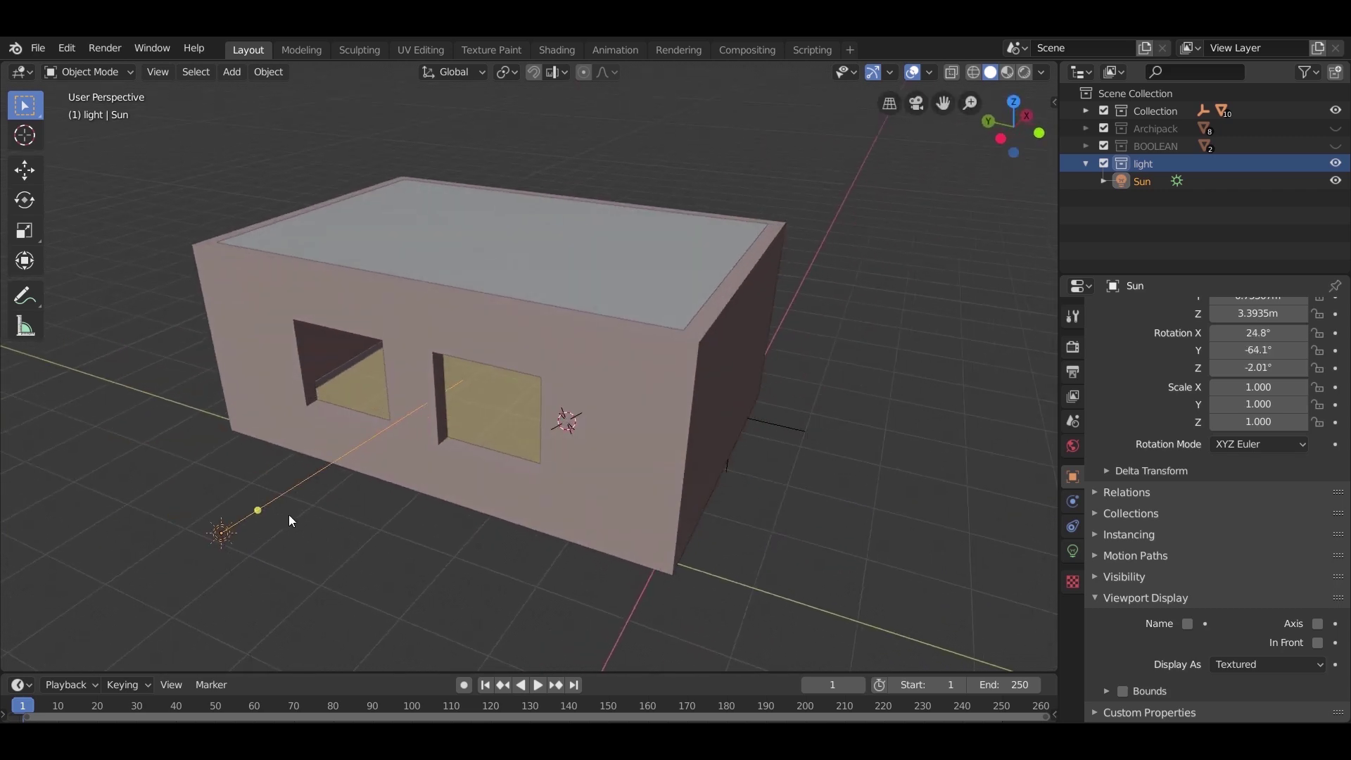
Shift the Sun sideways along the window wall, raise it to about 4 m and re-aim it to about X 22.6°, Y -57.8°, Z 4.3°
left_click_drag(258, 510, 235, 534)
key("g")
left_click(369, 597)
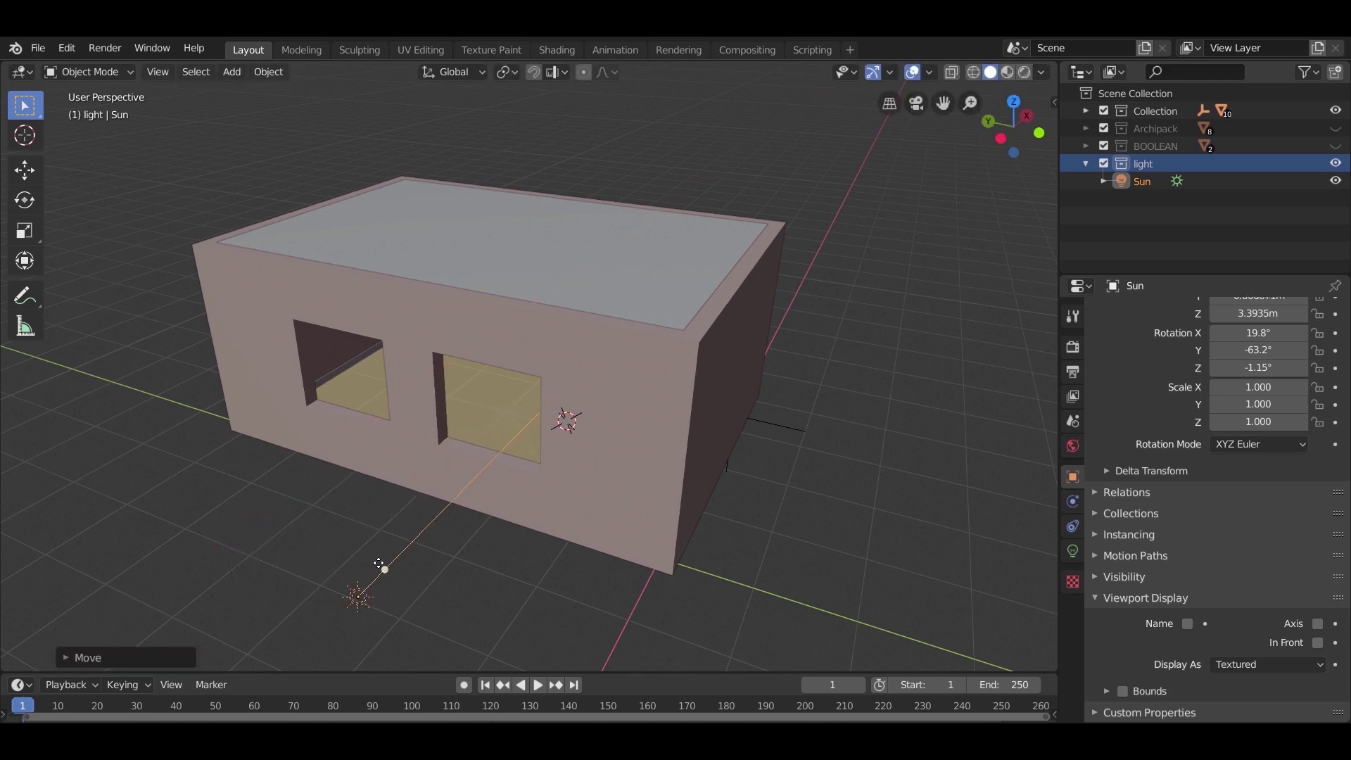
left_click_drag(383, 567, 414, 597)
key("g")
key("z")
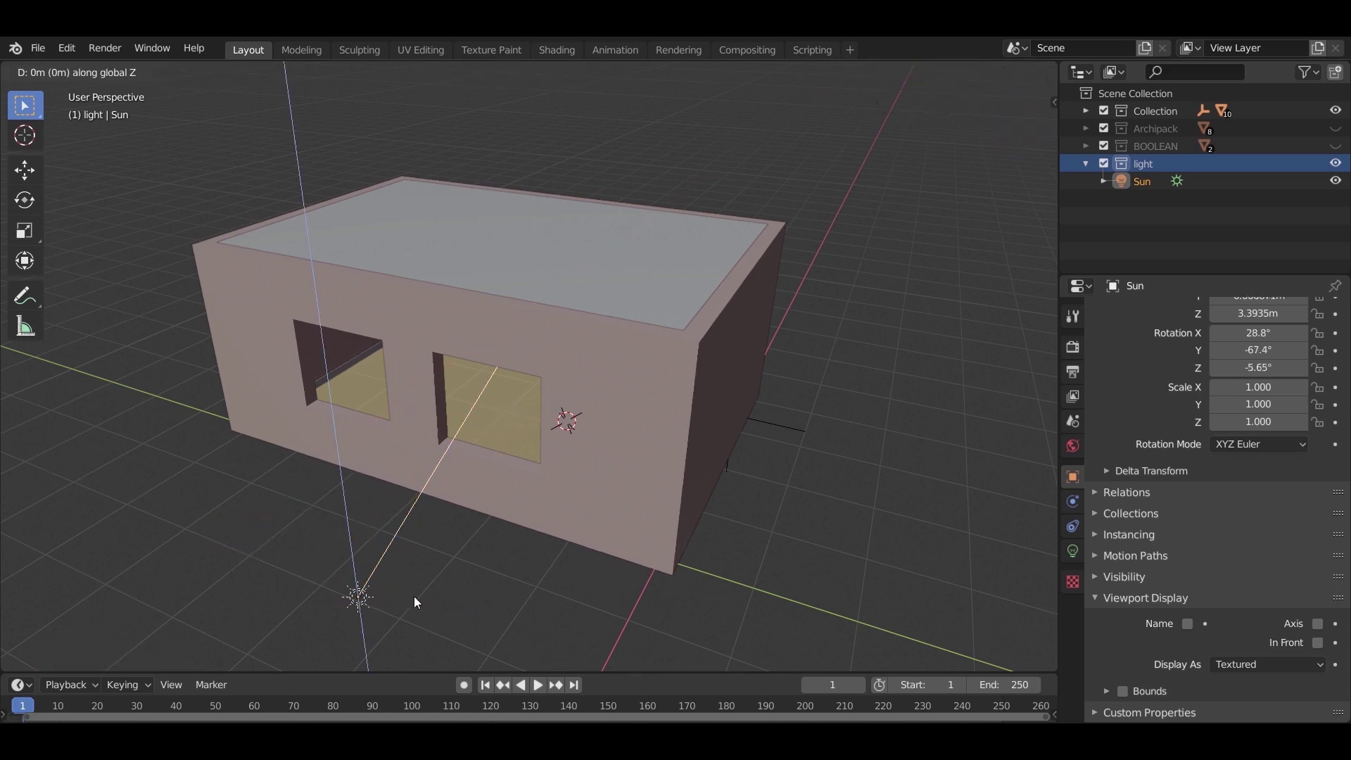
left_click(415, 419)
left_click_drag(356, 448, 453, 443)
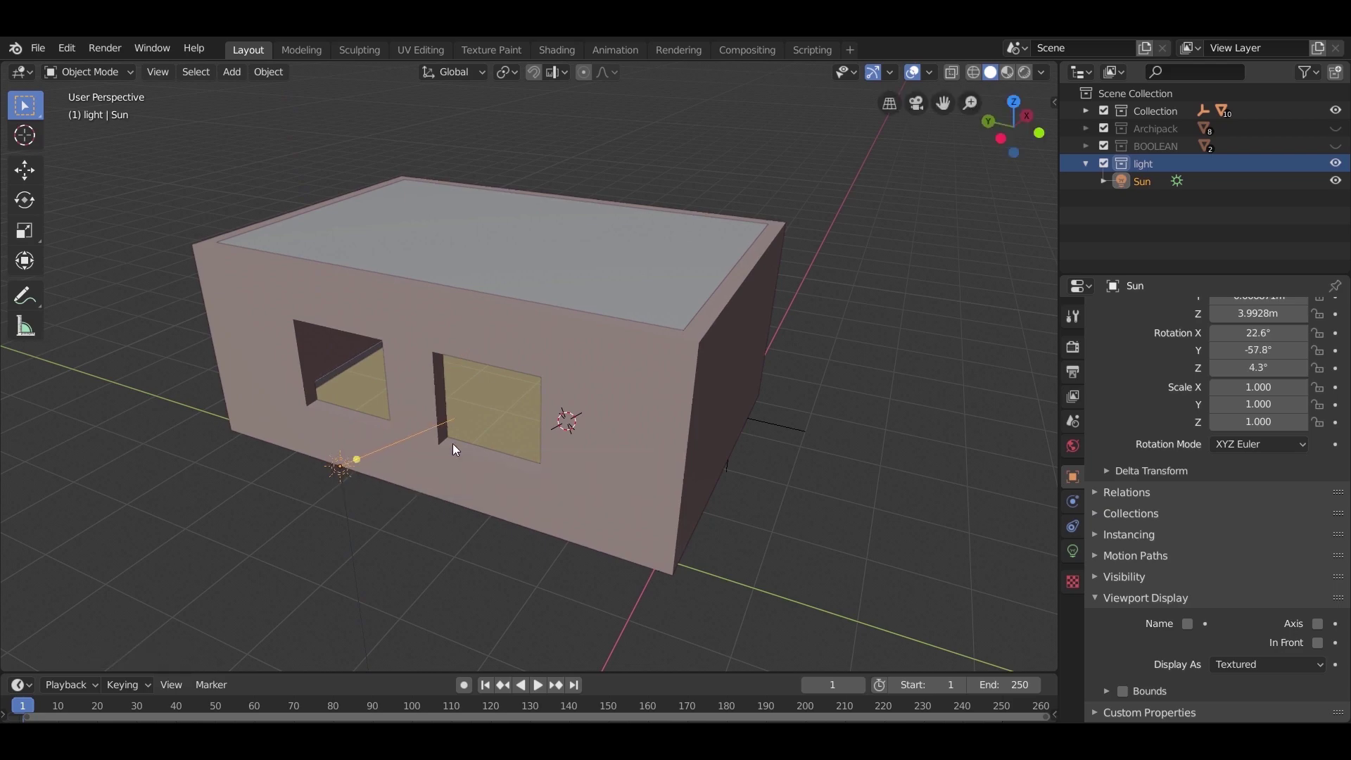
Switch the viewport to rendered shading with the Sun and the room's window side in view
mouse_move(453, 444)
middle_mouse_down()
mouse_move(379, 476)
mouse_move(437, 563)
mouse_move(356, 525)
mouse_move(437, 551)
mouse_move(521, 545)
middle_mouse_up()
key("z")
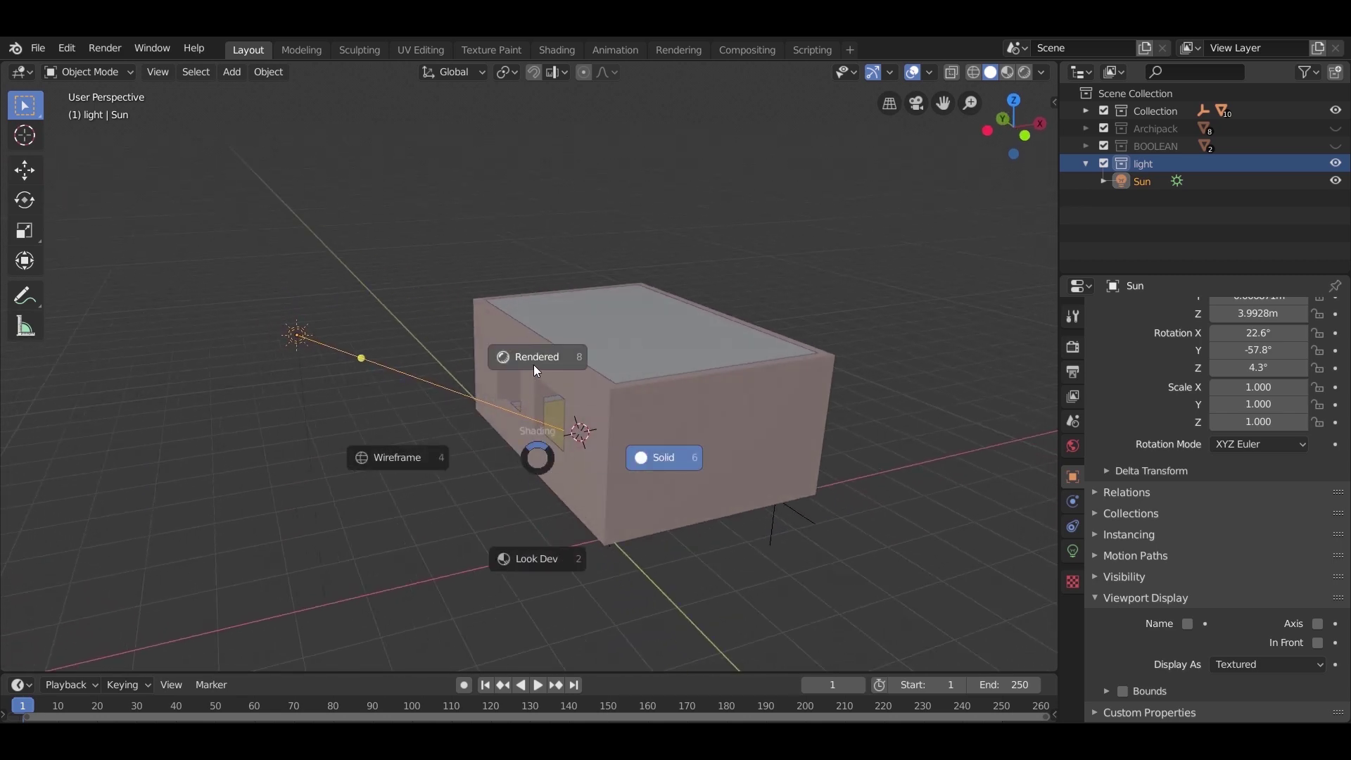
left_click(535, 366)
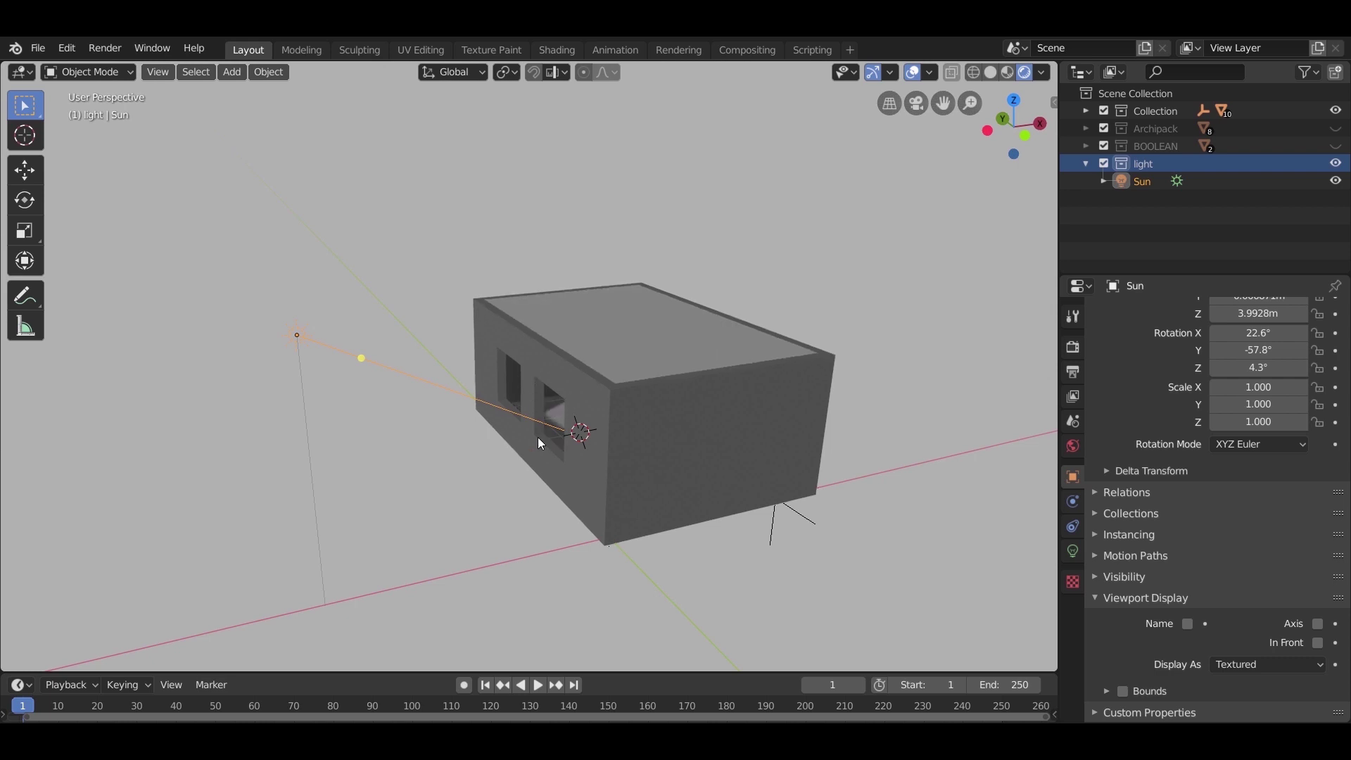
scroll(507, 458, "up", 3)
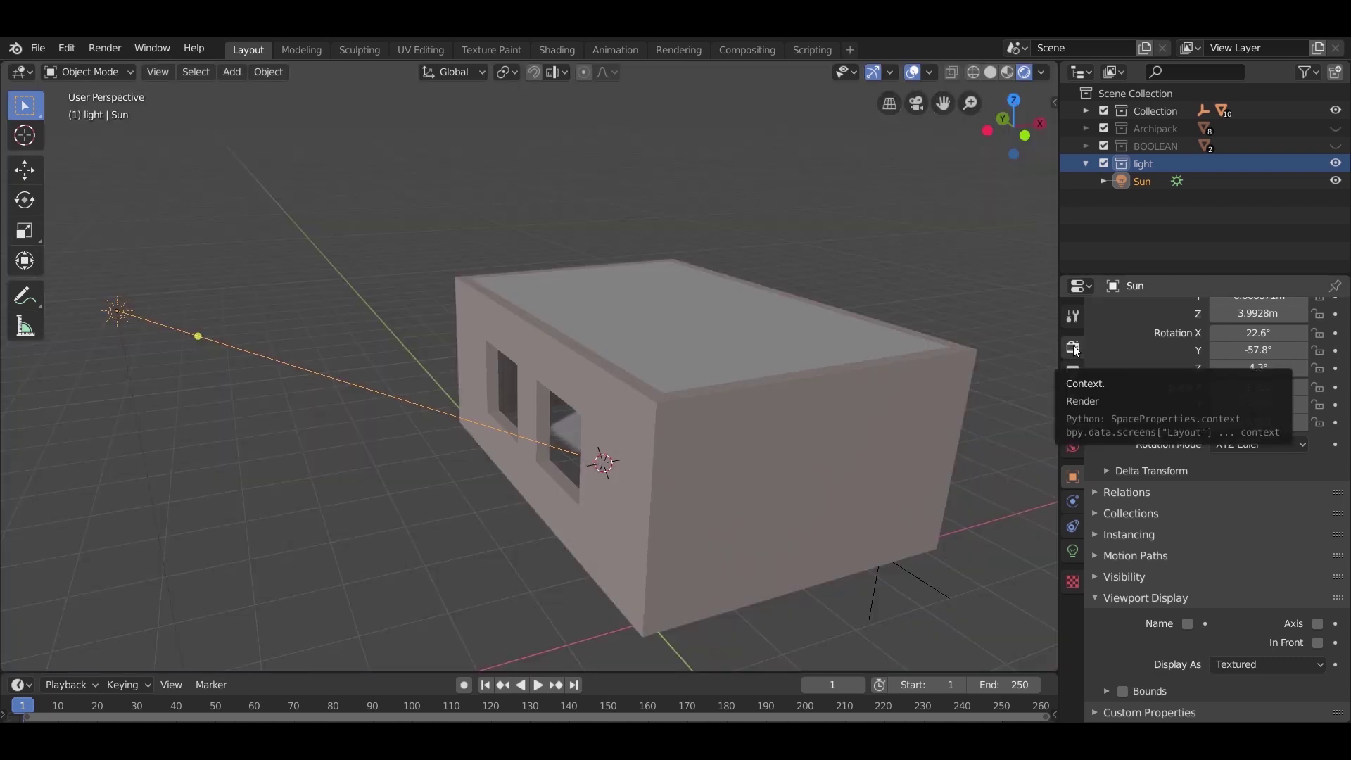
Enable Eevee's Ambient Occlusion, Bloom and Screen Space Reflections, including Refraction
left_click(1073, 349)
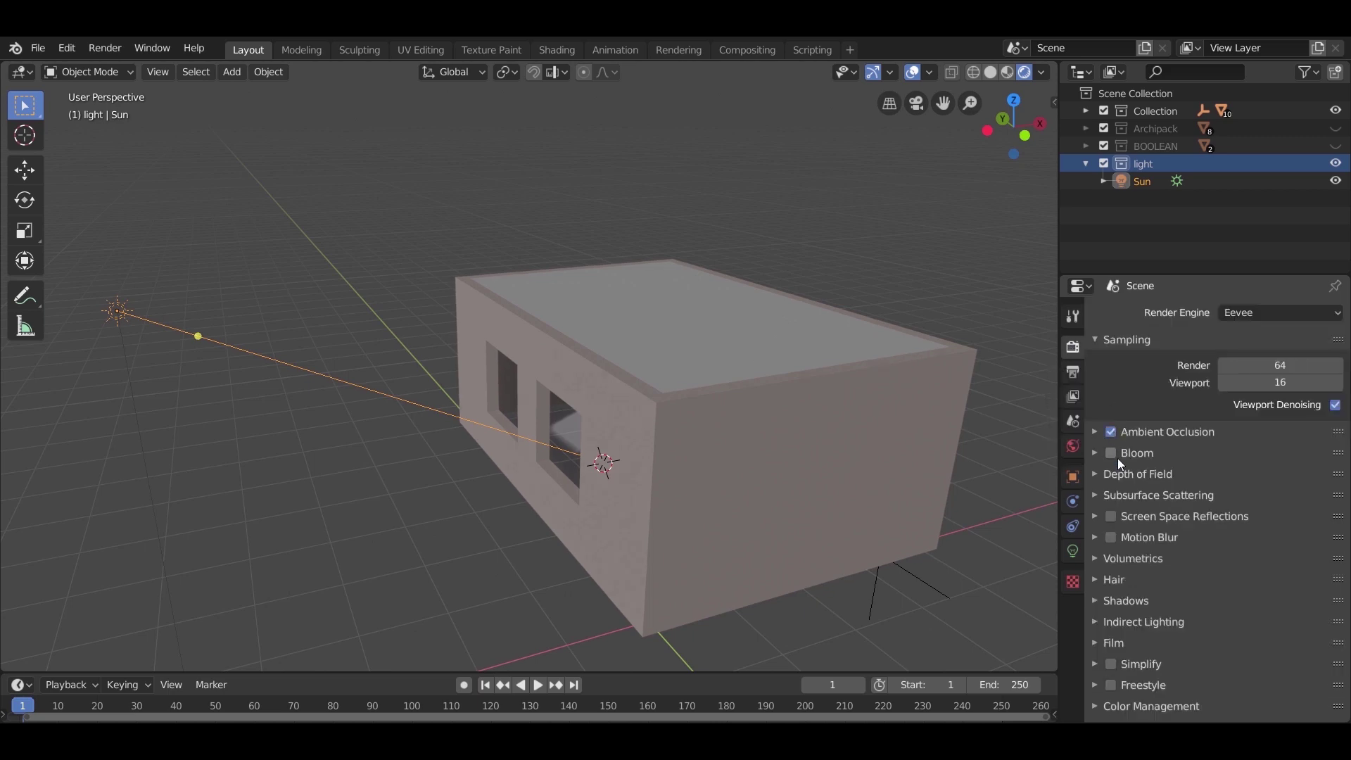
left_click(1111, 516)
left_click(1098, 518)
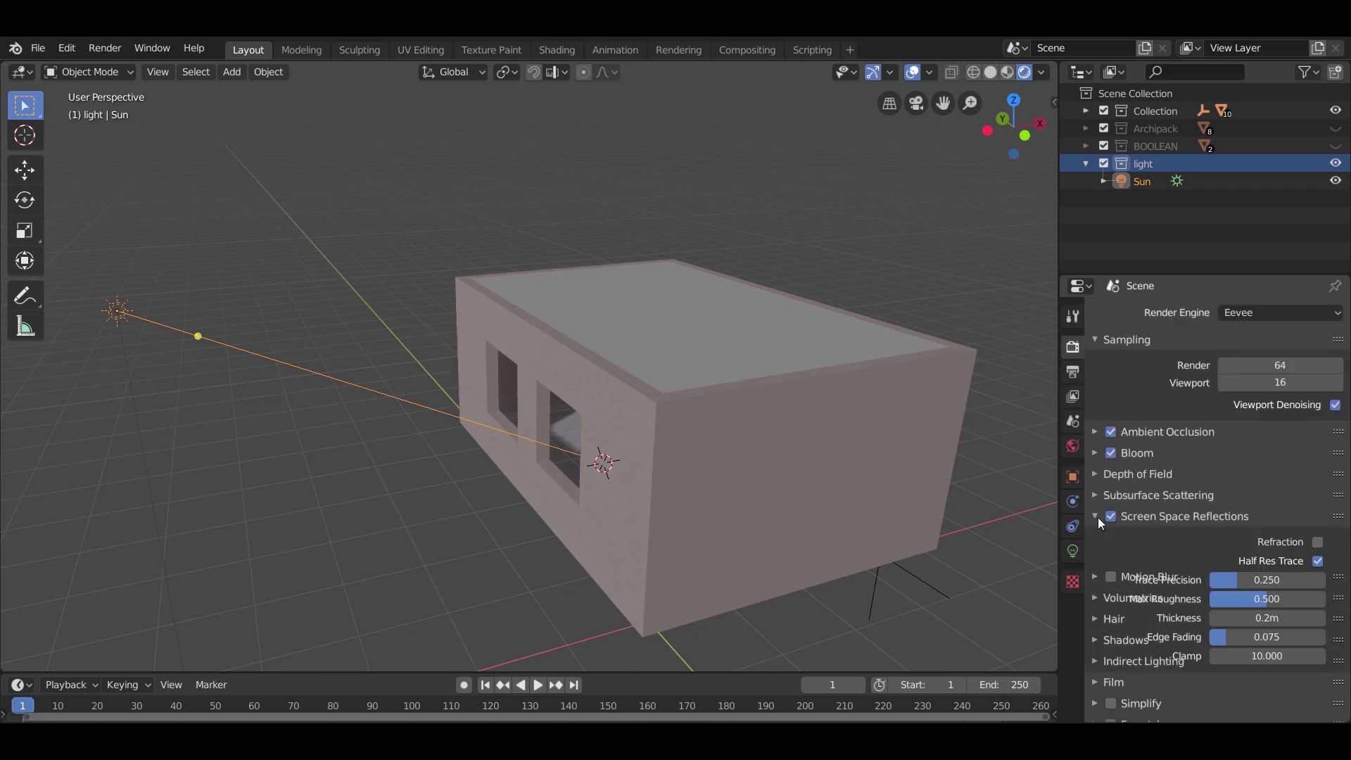
left_click(1318, 541)
left_click(1095, 518)
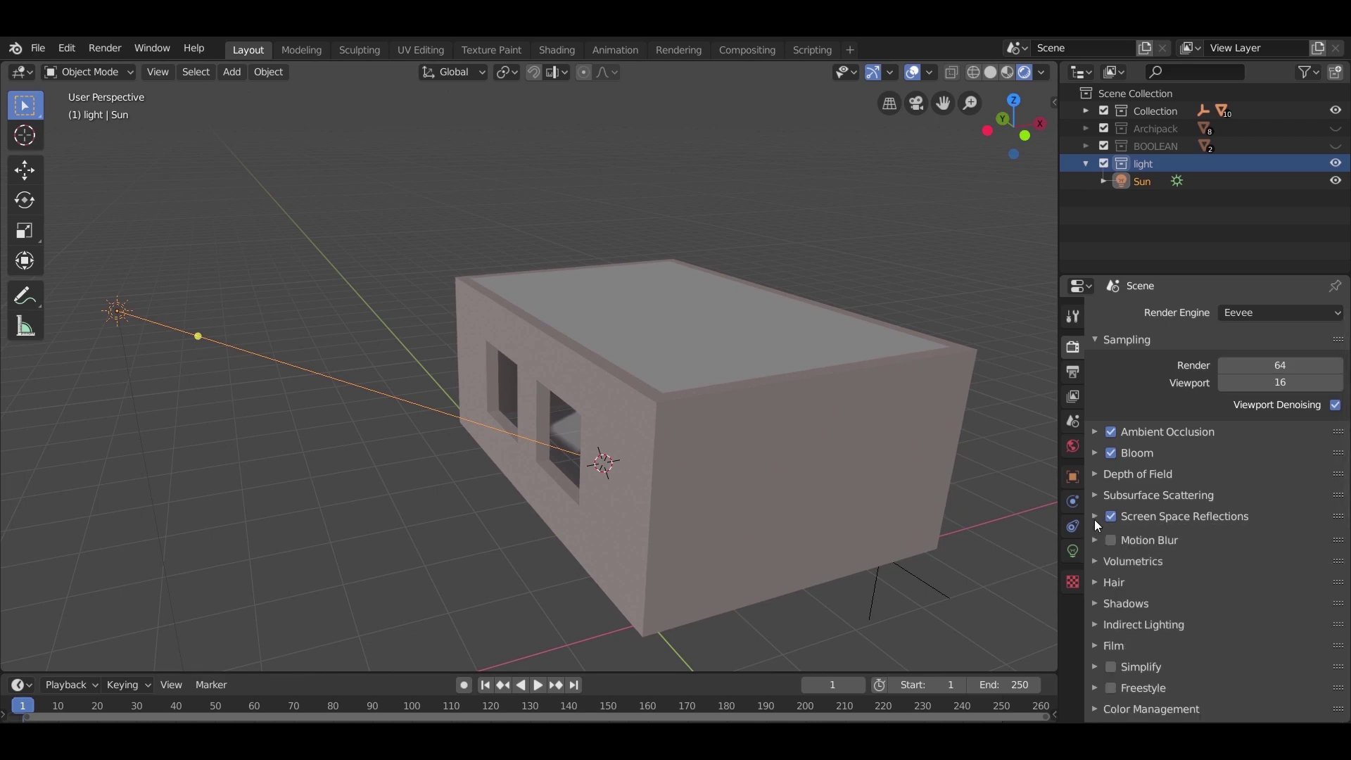
Check the sunlight falling through the window openings from inside the rendered room
middle_click_drag(834, 492, 685, 555)
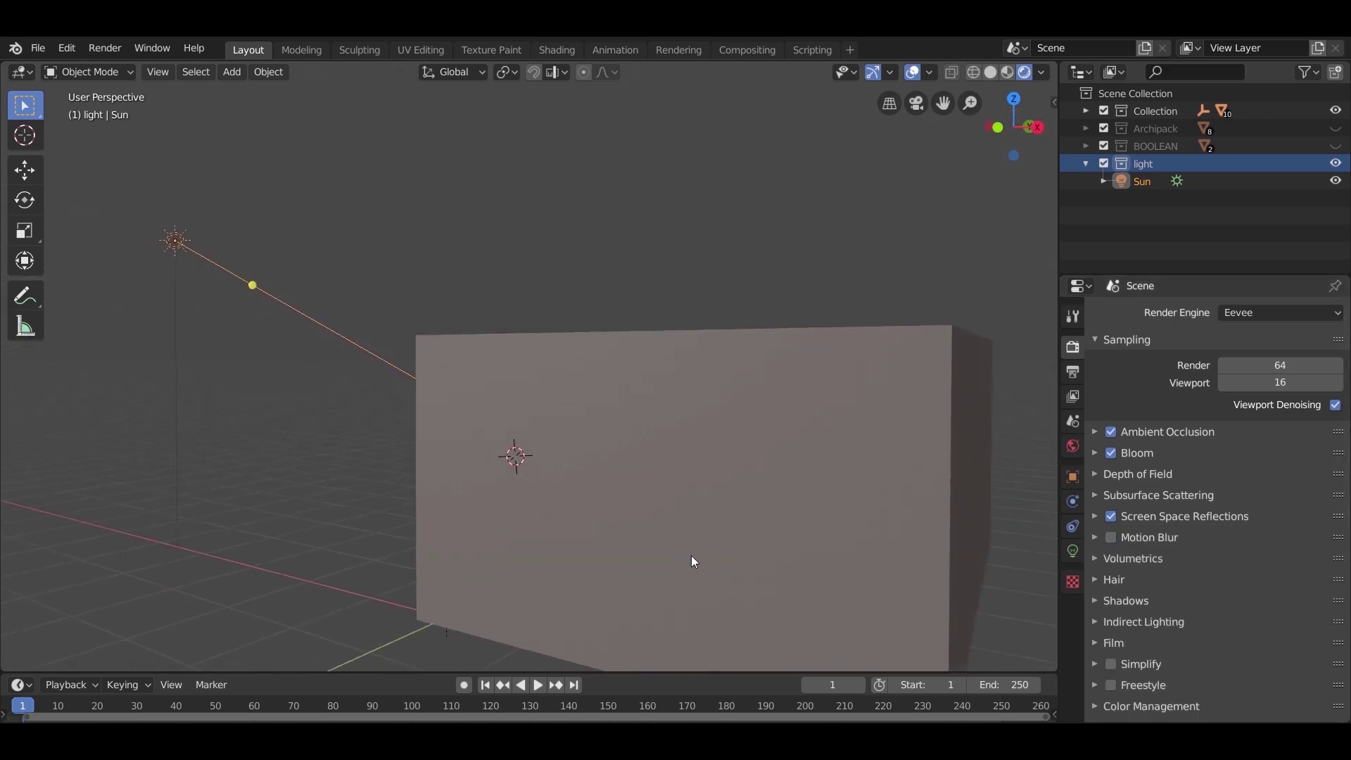
scroll(715, 555, "up", 5)
middle_click_drag(625, 463, 331, 695, "shift")
scroll(776, 509, "down", 1)
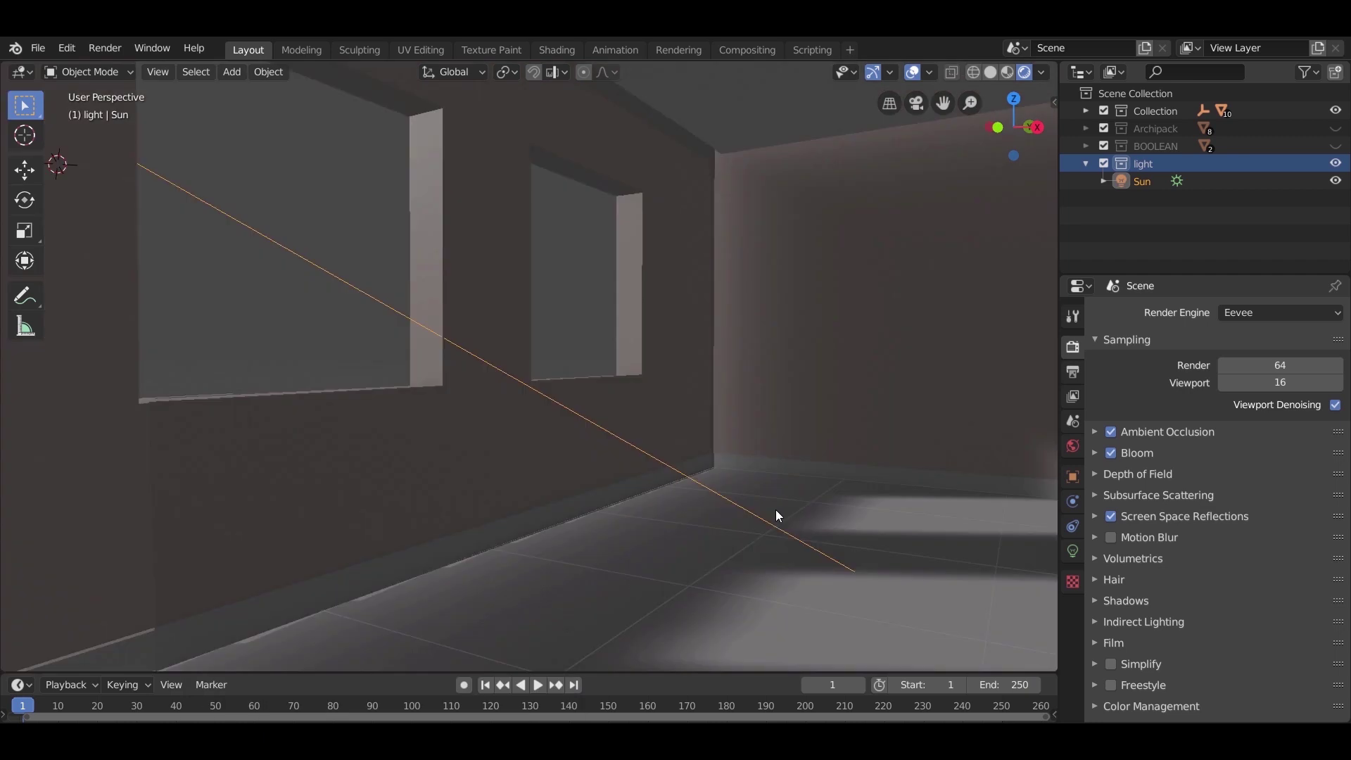
Set the Sun's strength to 5 and raise it further to 10
scroll(776, 510, "up", 1)
middle_click_drag(699, 532, 477, 599, "shift")
scroll(529, 474, "down", 1)
middle_click_drag(641, 514, 620, 525)
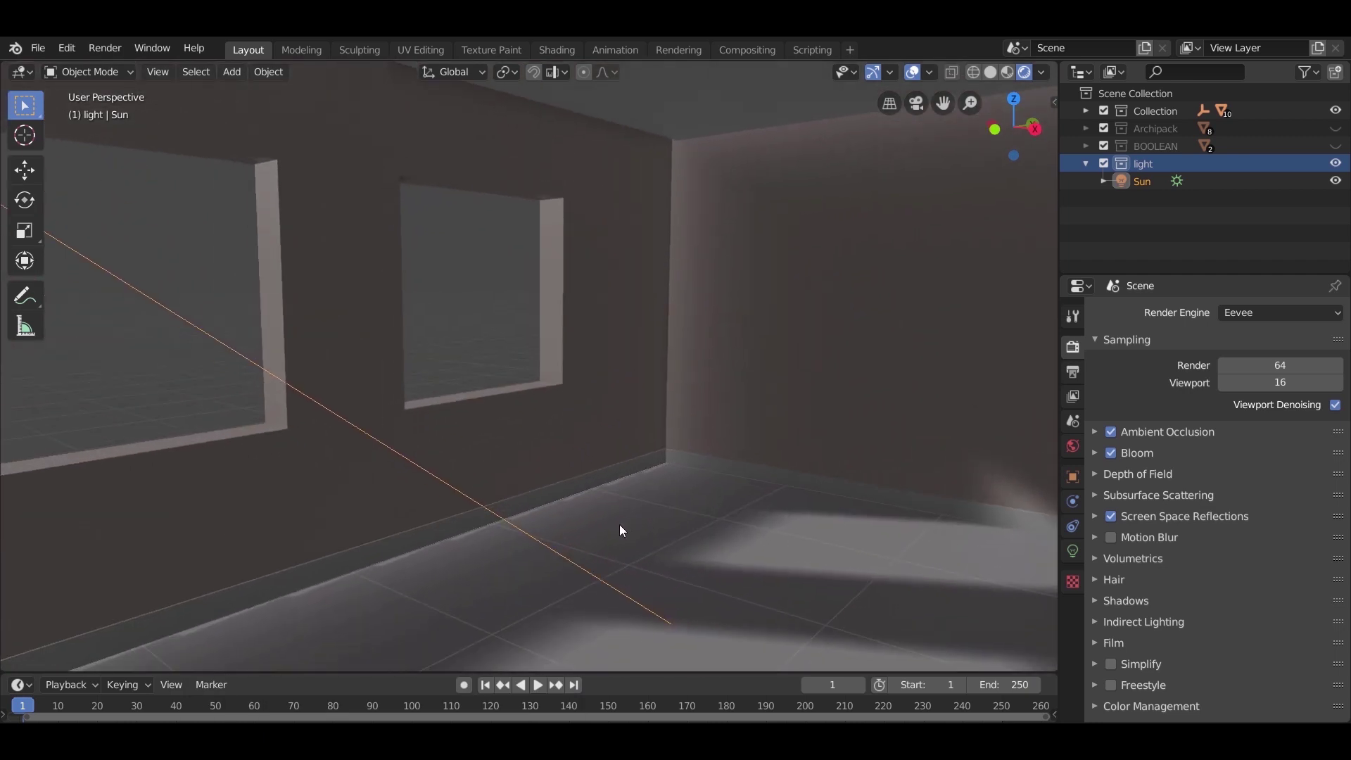
scroll(683, 446, "down", 2)
scroll(686, 452, "up", 1)
middle_click_drag(689, 458, 712, 387, "shift")
left_click(1071, 553)
left_click(1259, 427)
type("5")
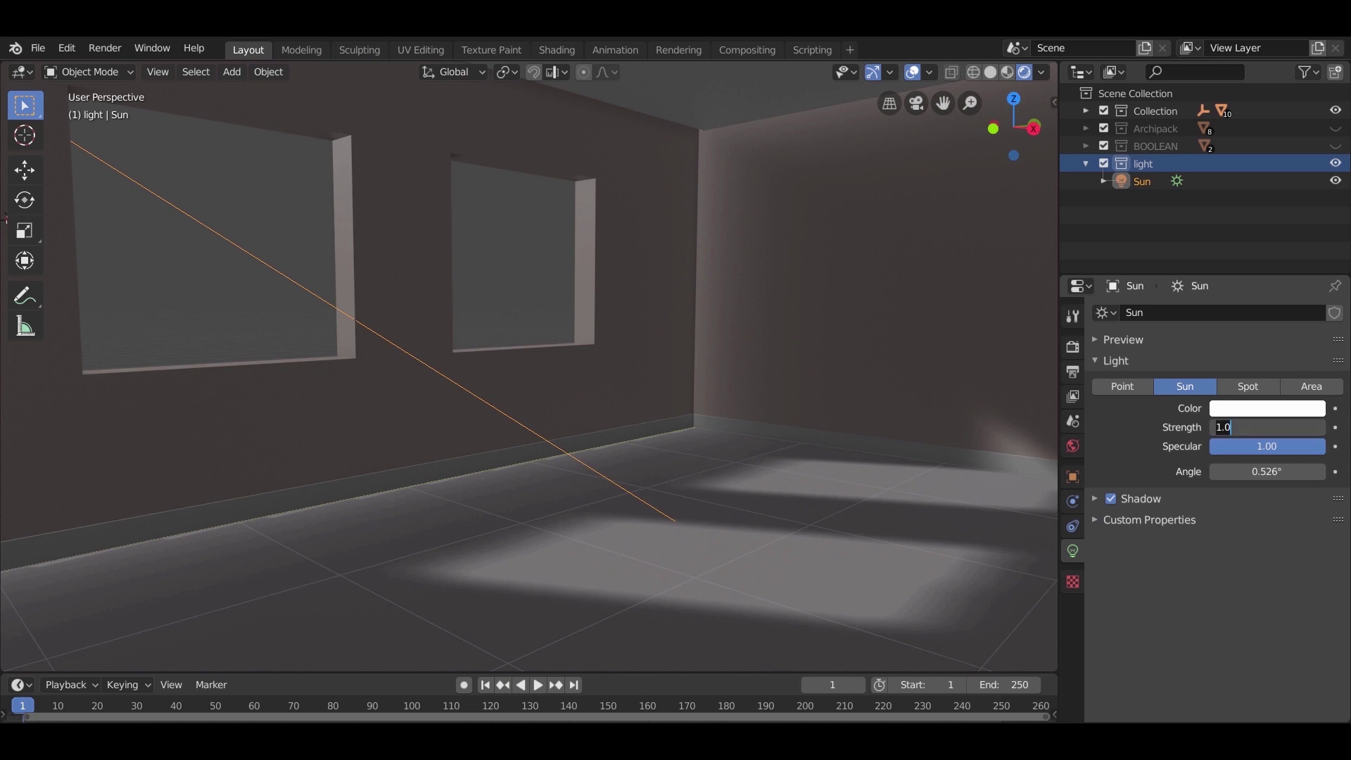
key("Return")
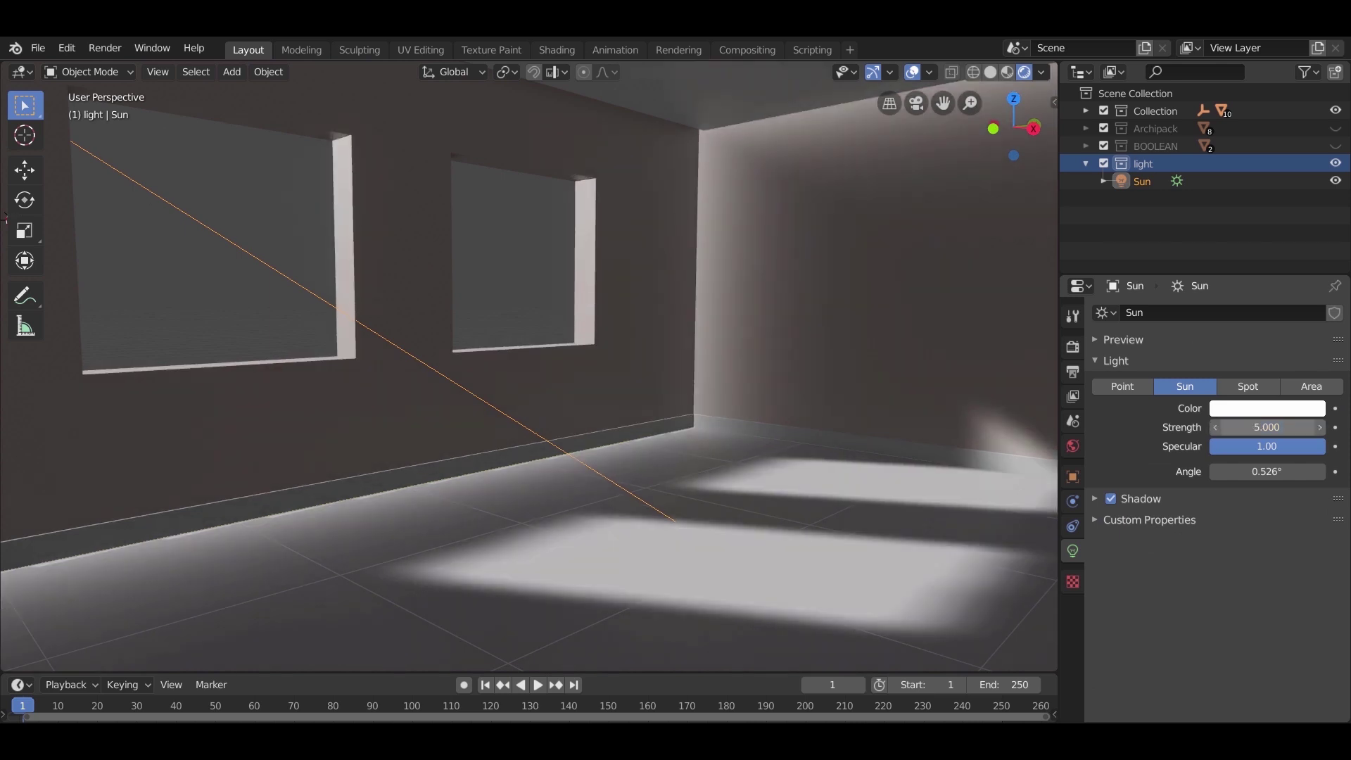
left_click(1260, 427)
type("10")
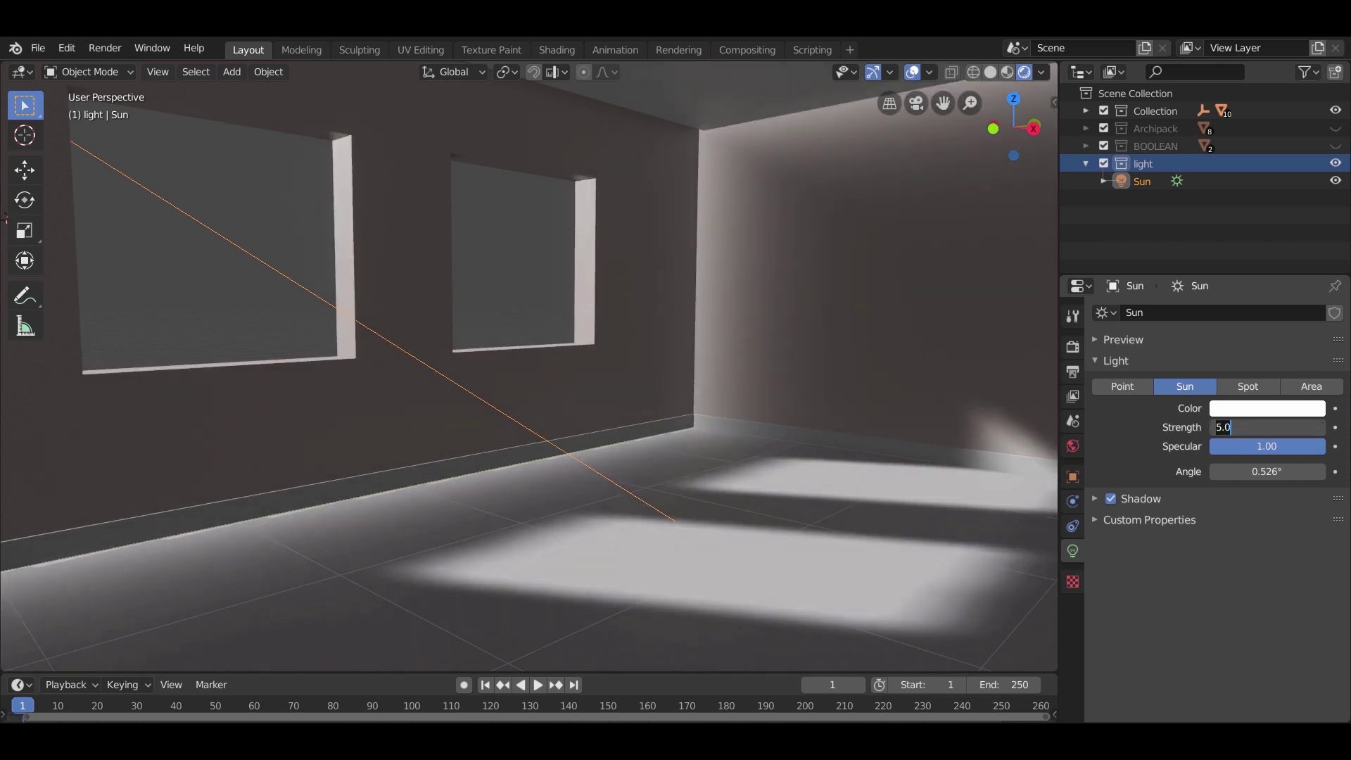
key("Return")
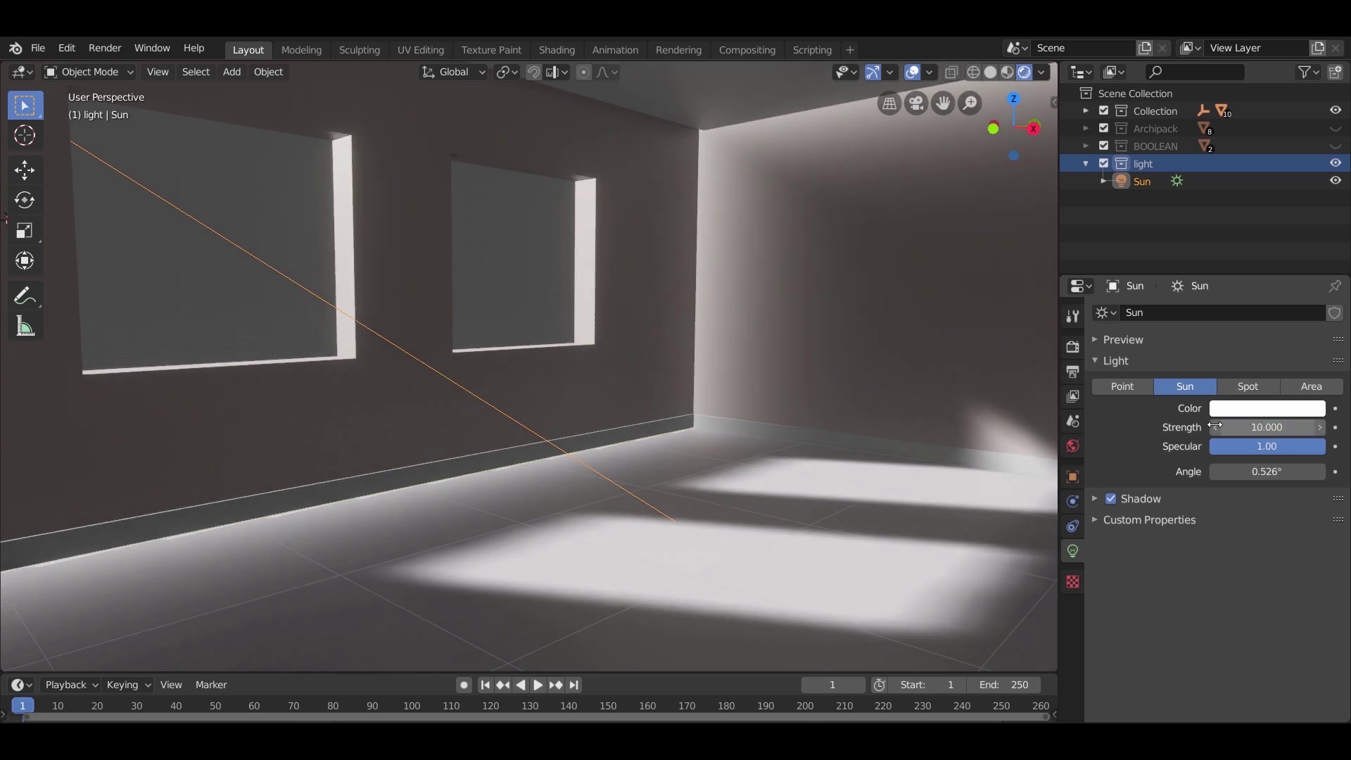
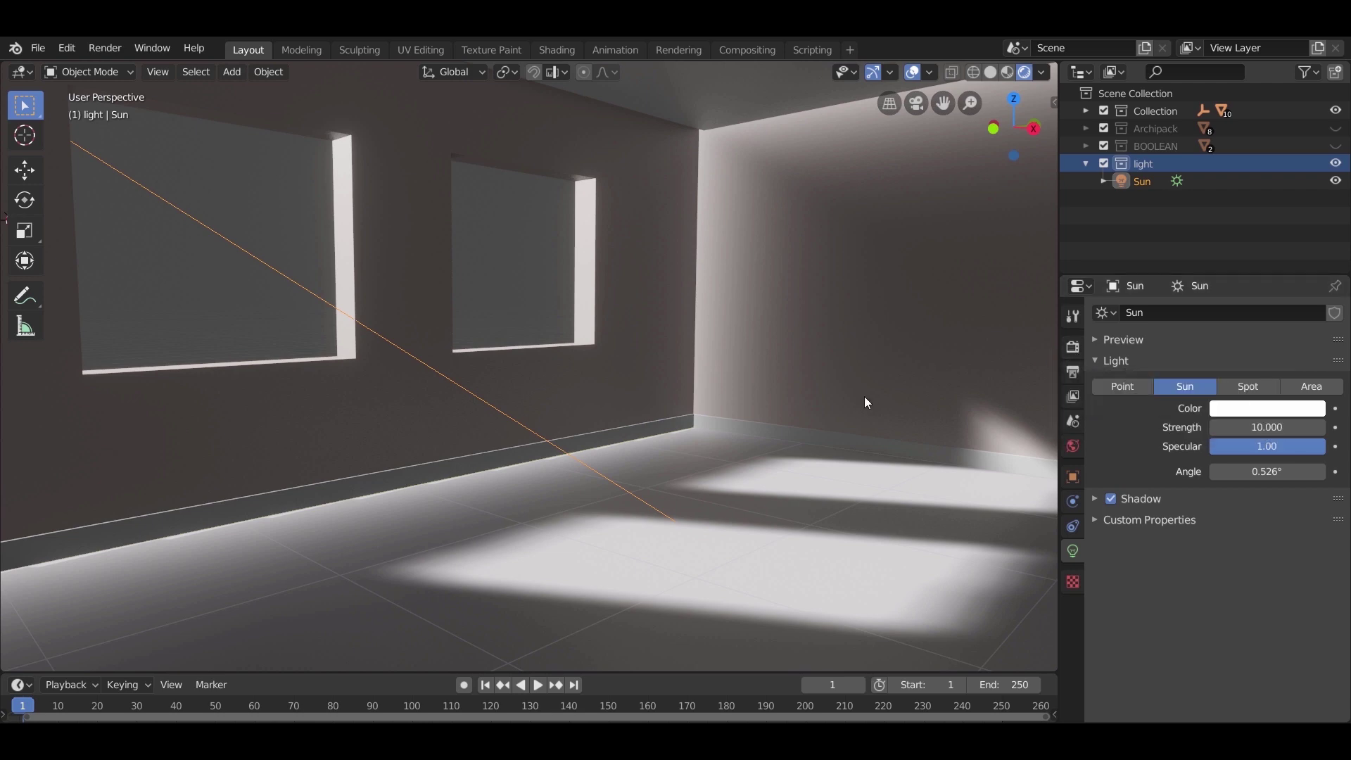
Set Eevee's shadow method to VSM and enable High Bitdepth and Soft Shadows
left_click(1073, 349)
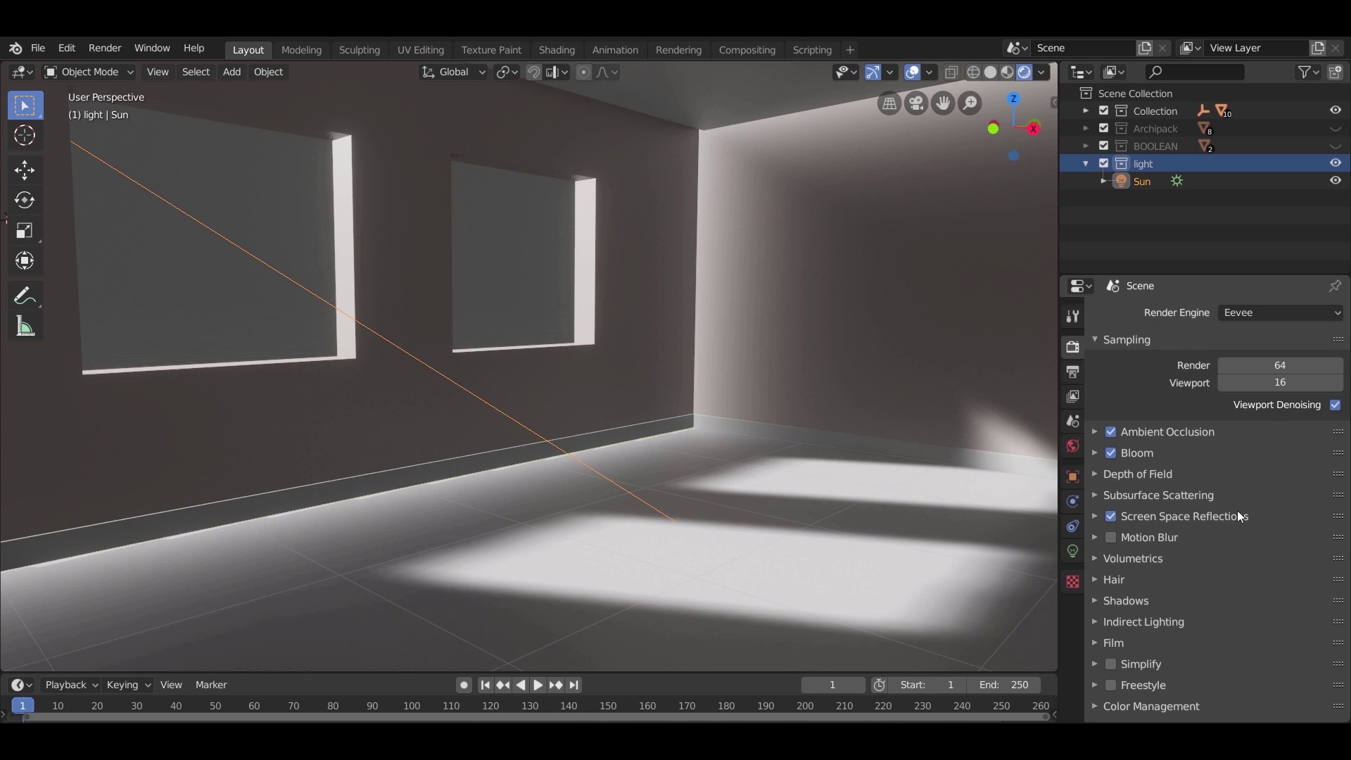
left_click(1095, 598)
left_click(1266, 626)
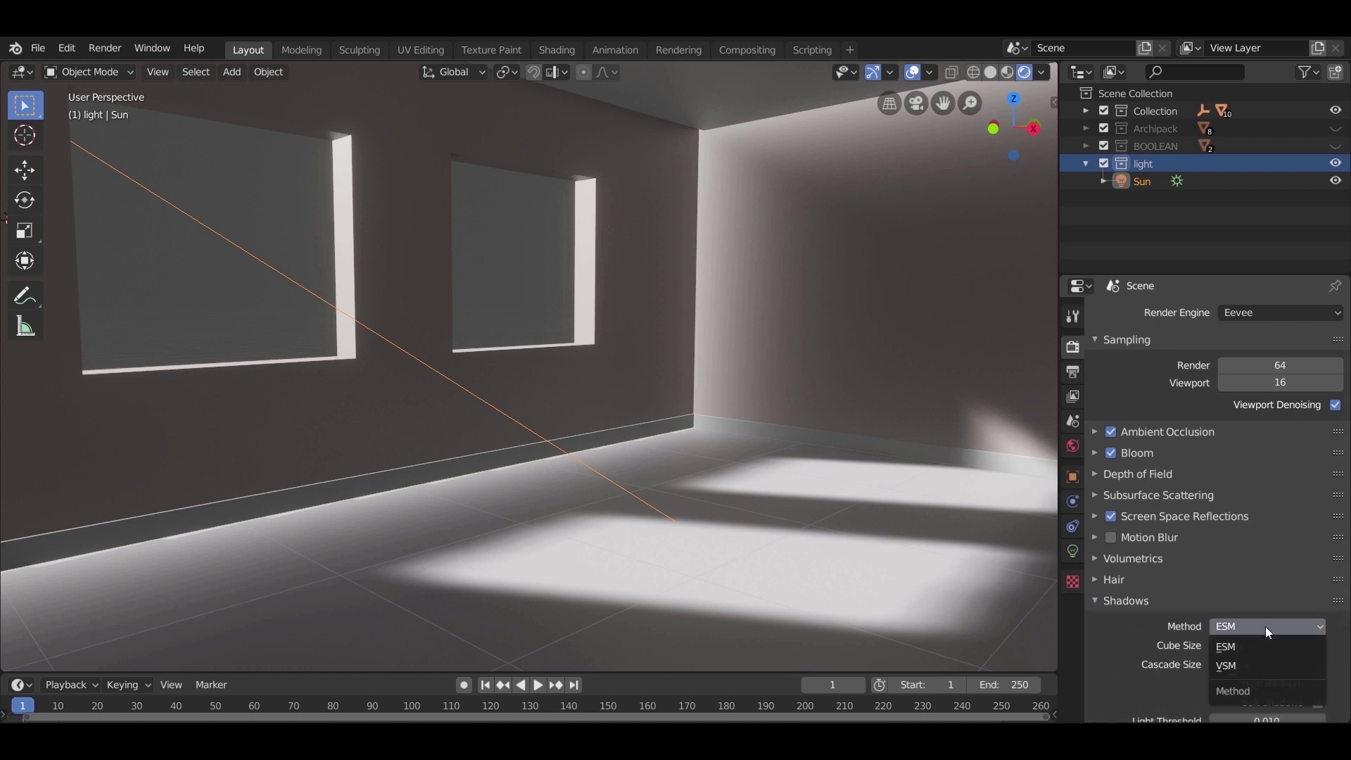
left_click(1248, 666)
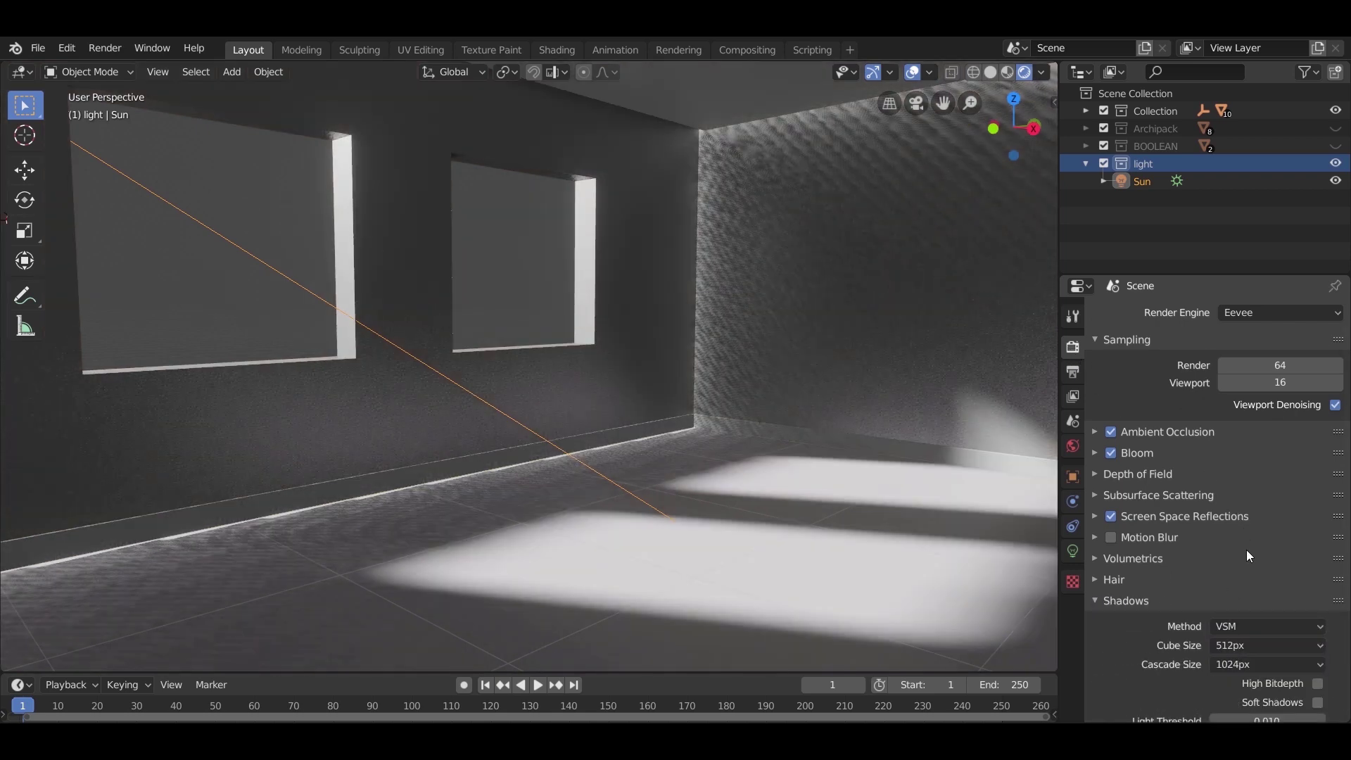
scroll(1247, 550, "down", 2)
left_click(1318, 627)
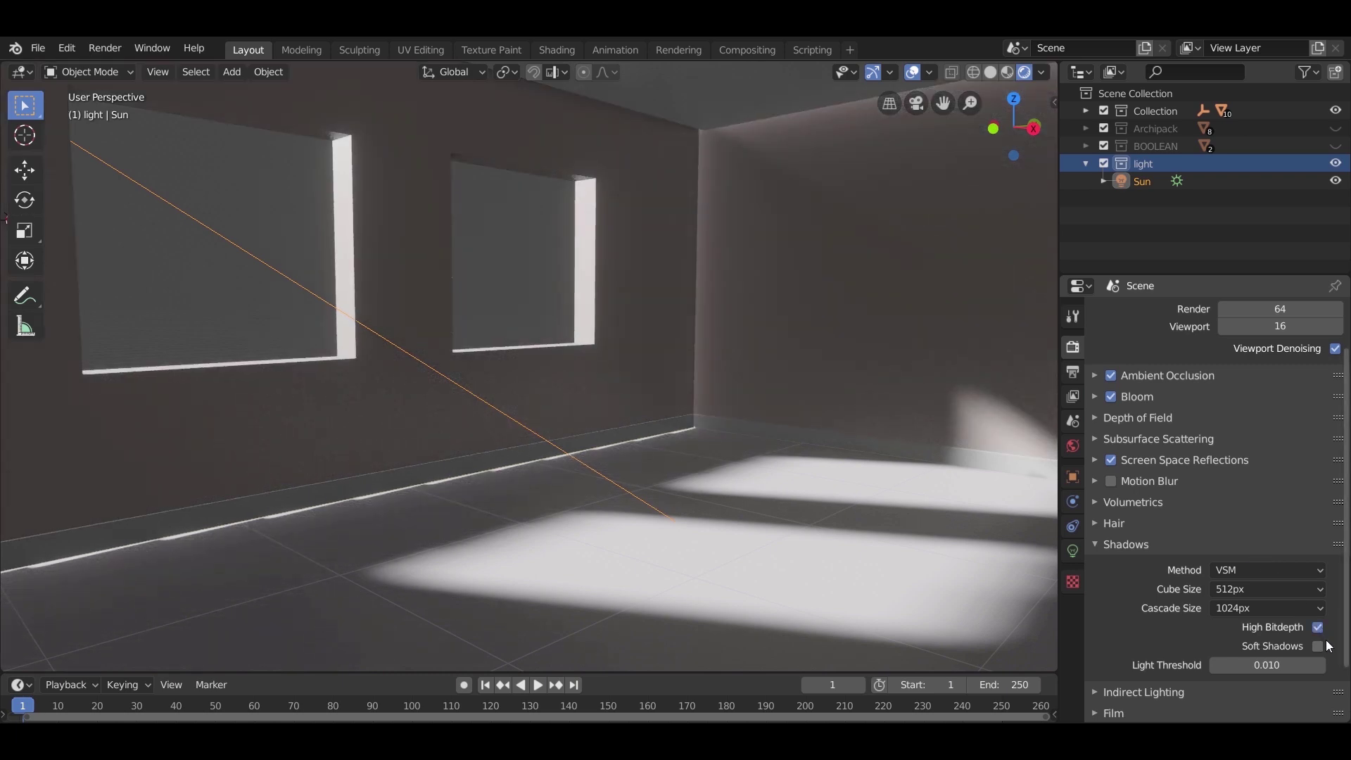
left_click(1319, 647)
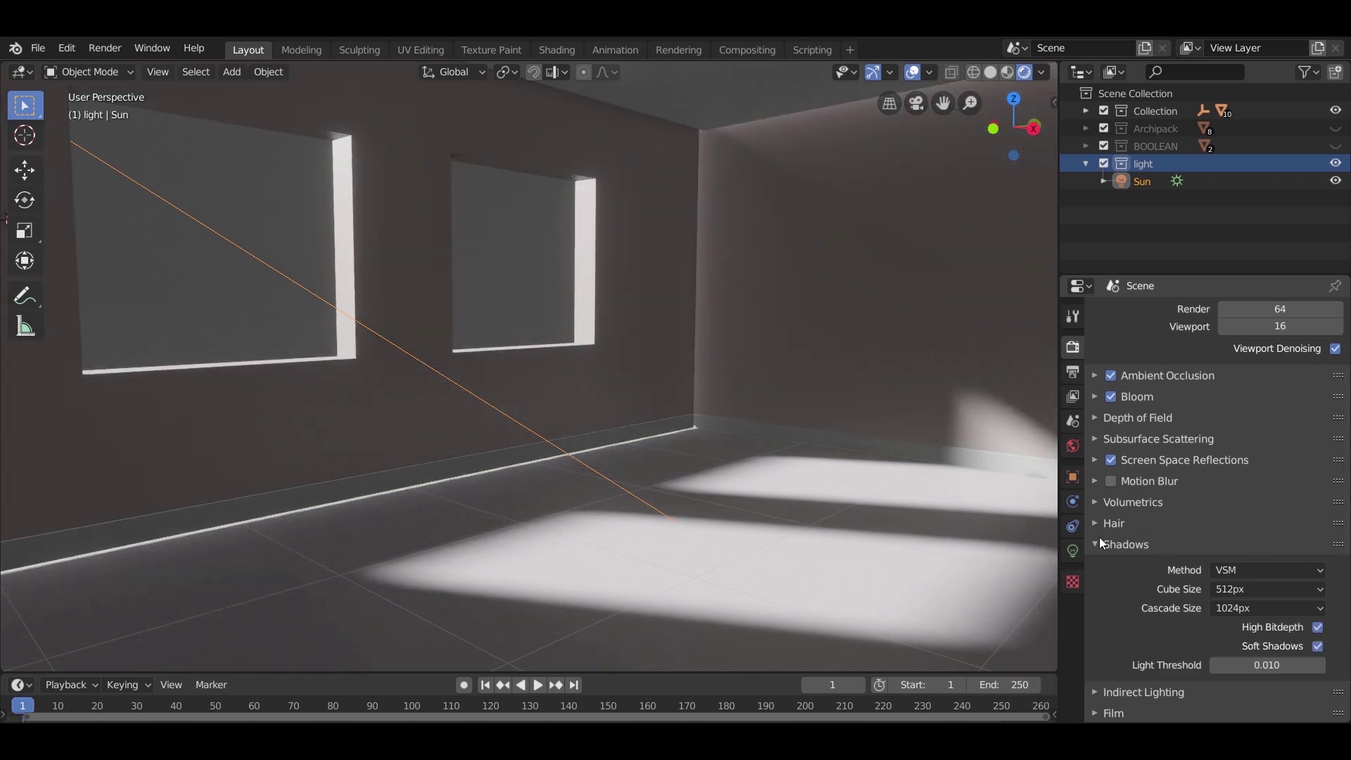
Set the Sun's shadow softness to 0
left_click(1073, 551)
left_click(1095, 499)
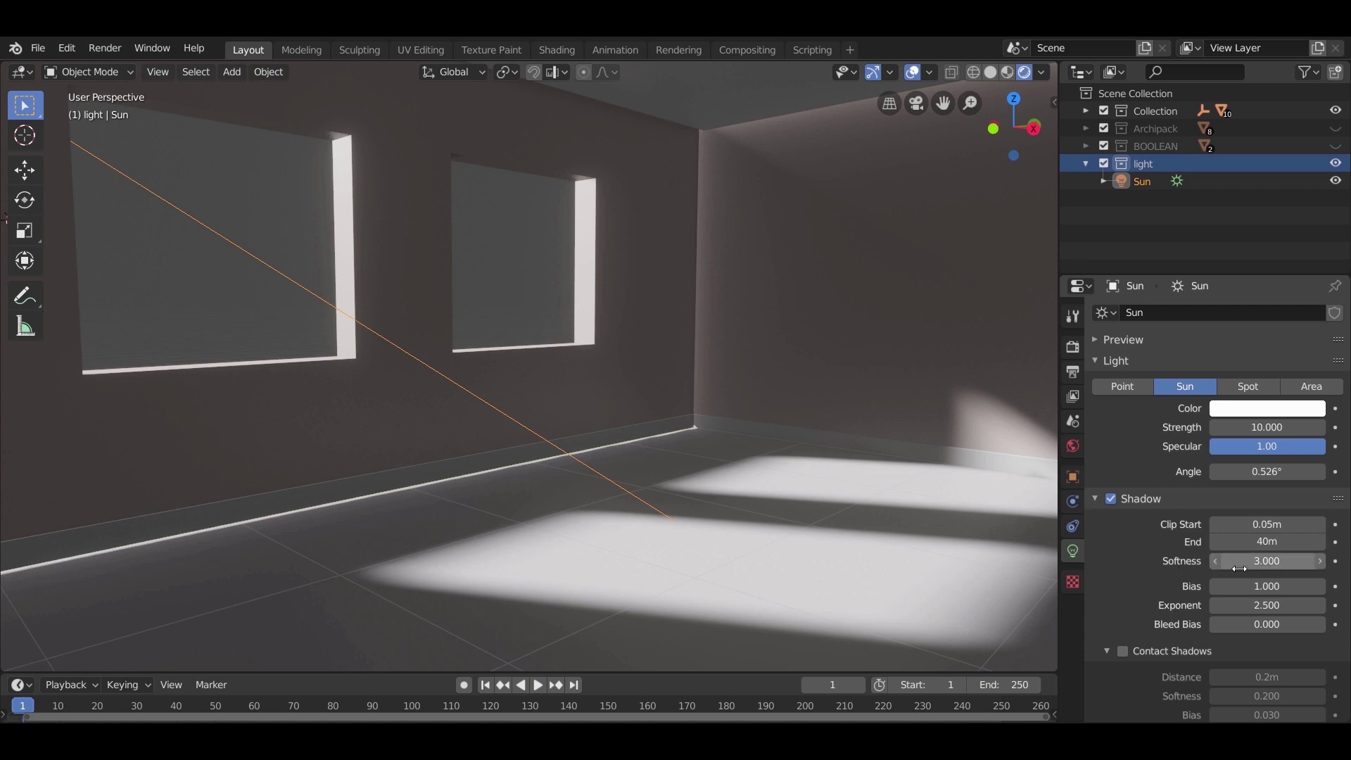
left_click(1267, 561)
type("0")
key("Return")
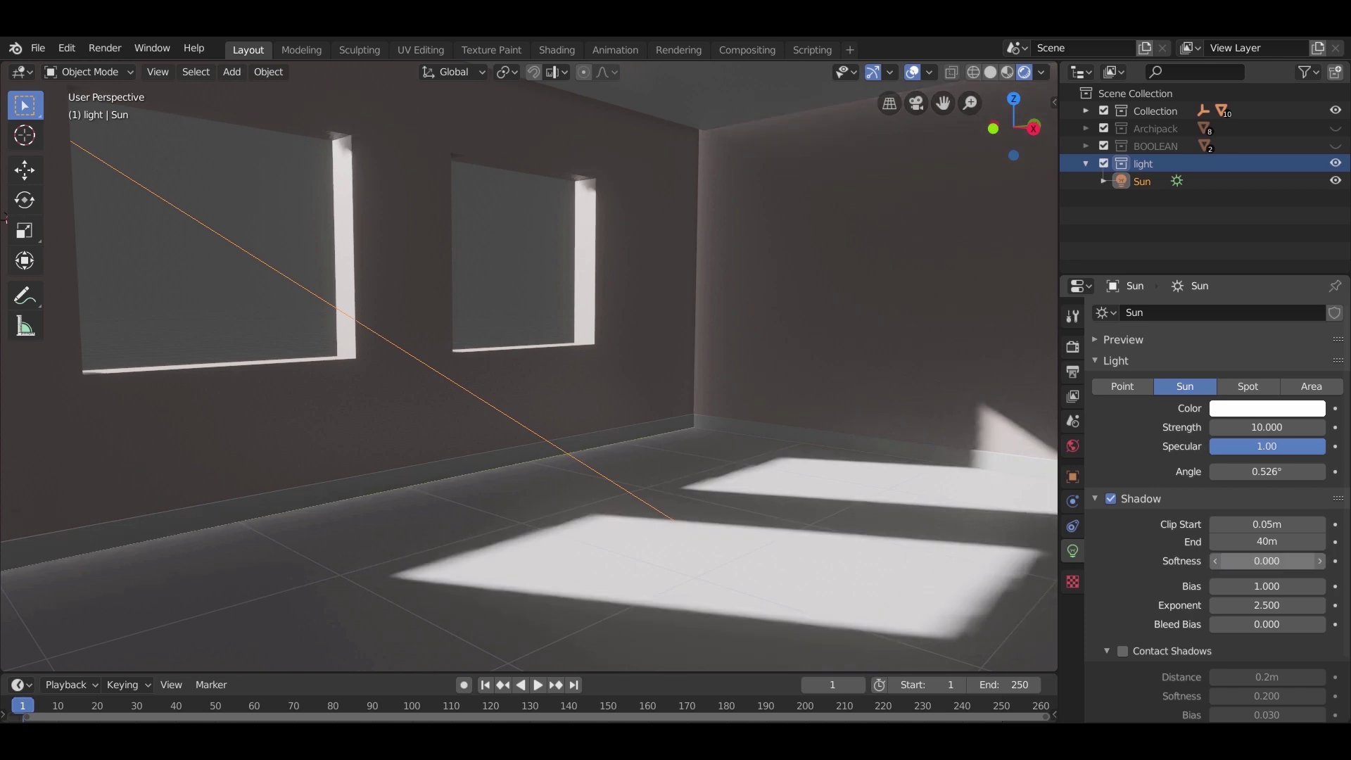
Set the Sun's shadow Bleed Bias to 0.2 and refine it to 0.3
left_click(1267, 624)
type("0.2")
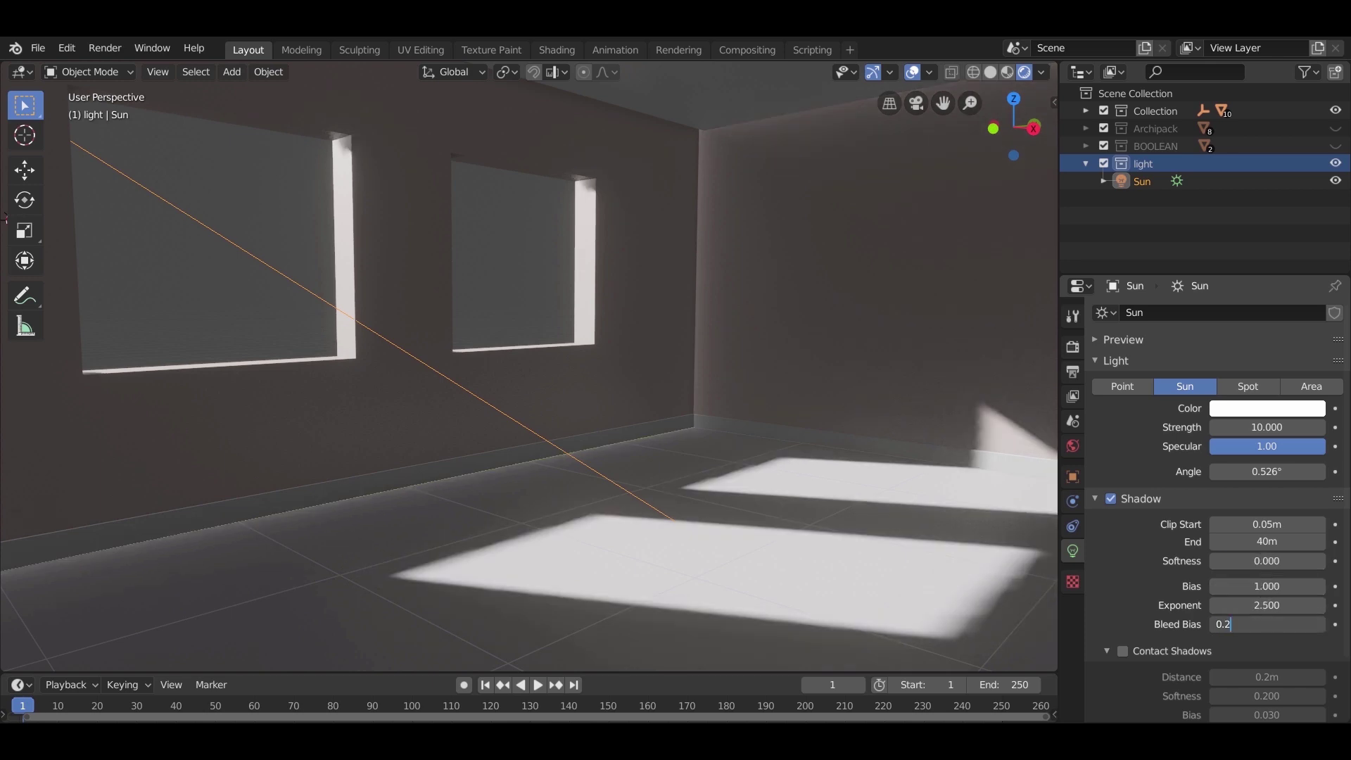
key("Return")
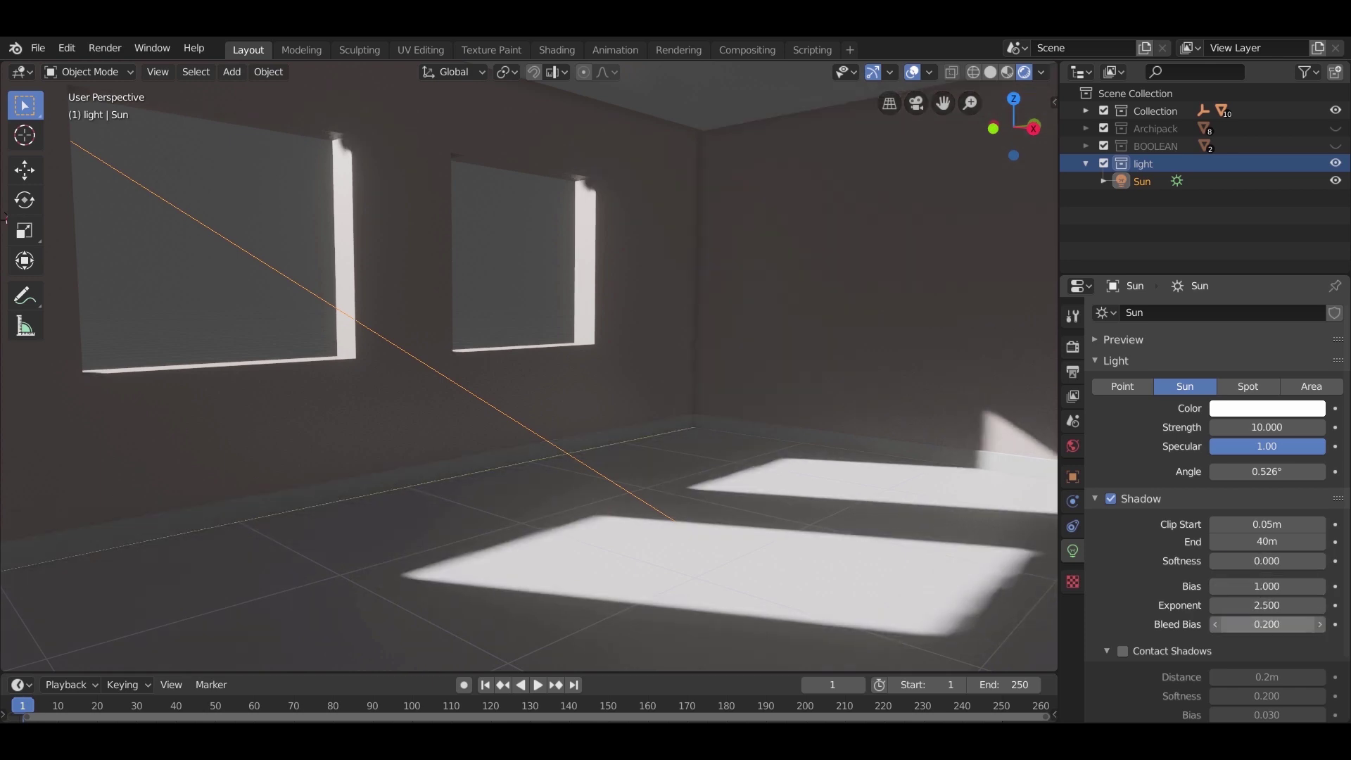
left_click(1267, 624)
type("0.3")
key("Return")
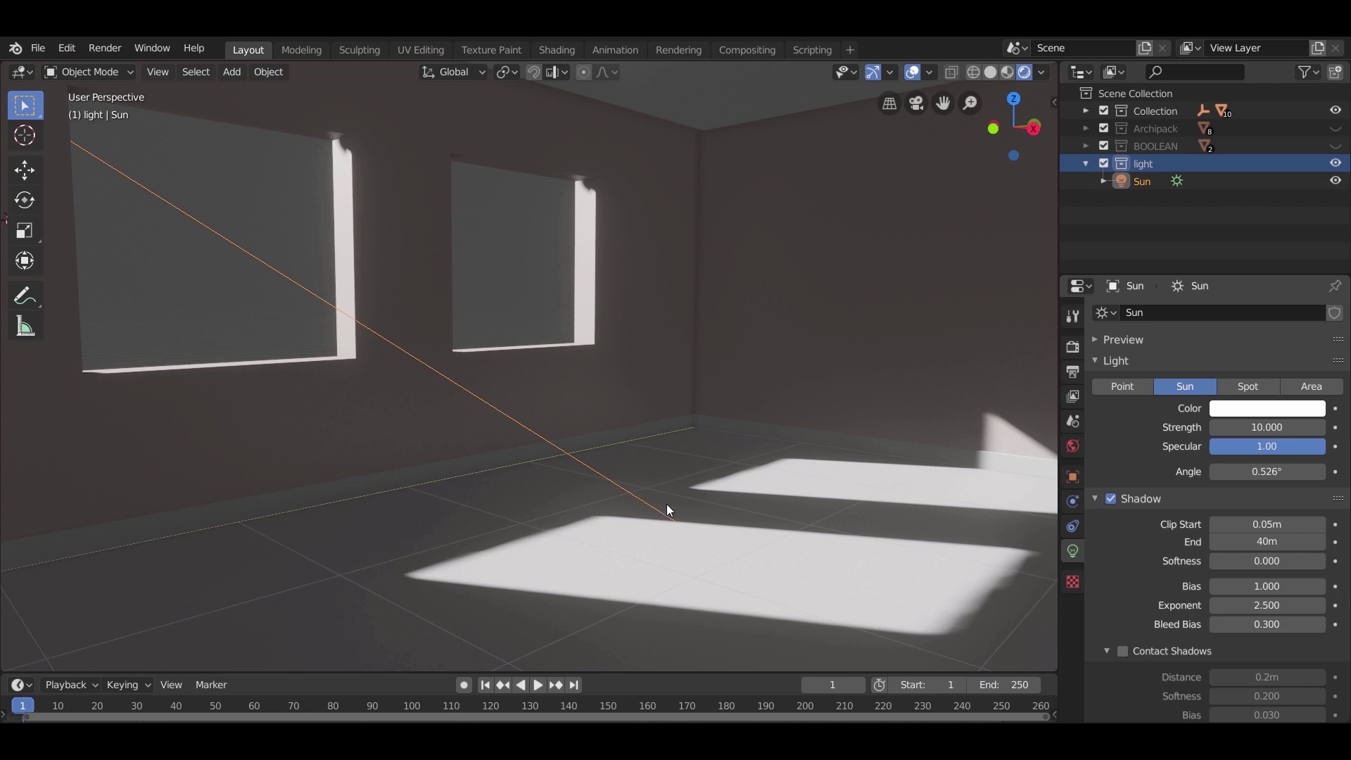
Select the flat Ceiling object from above the room and add a Solidify modifier to it
middle_click_drag(665, 504, 584, 545)
scroll(488, 496, "up", 2)
middle_click_drag(488, 501, 570, 446)
left_click(561, 161)
key("alt+a")
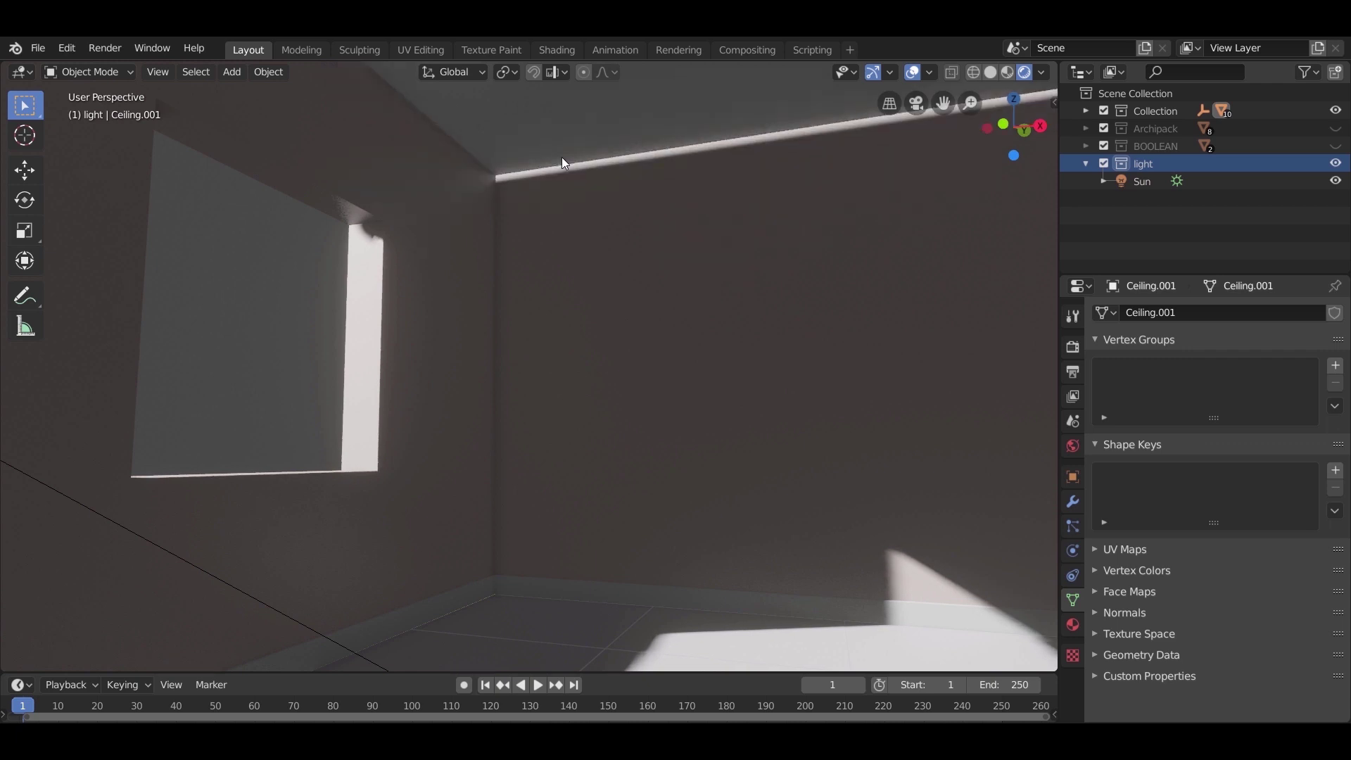
middle_click_drag(581, 189, 616, 606)
left_click(404, 279)
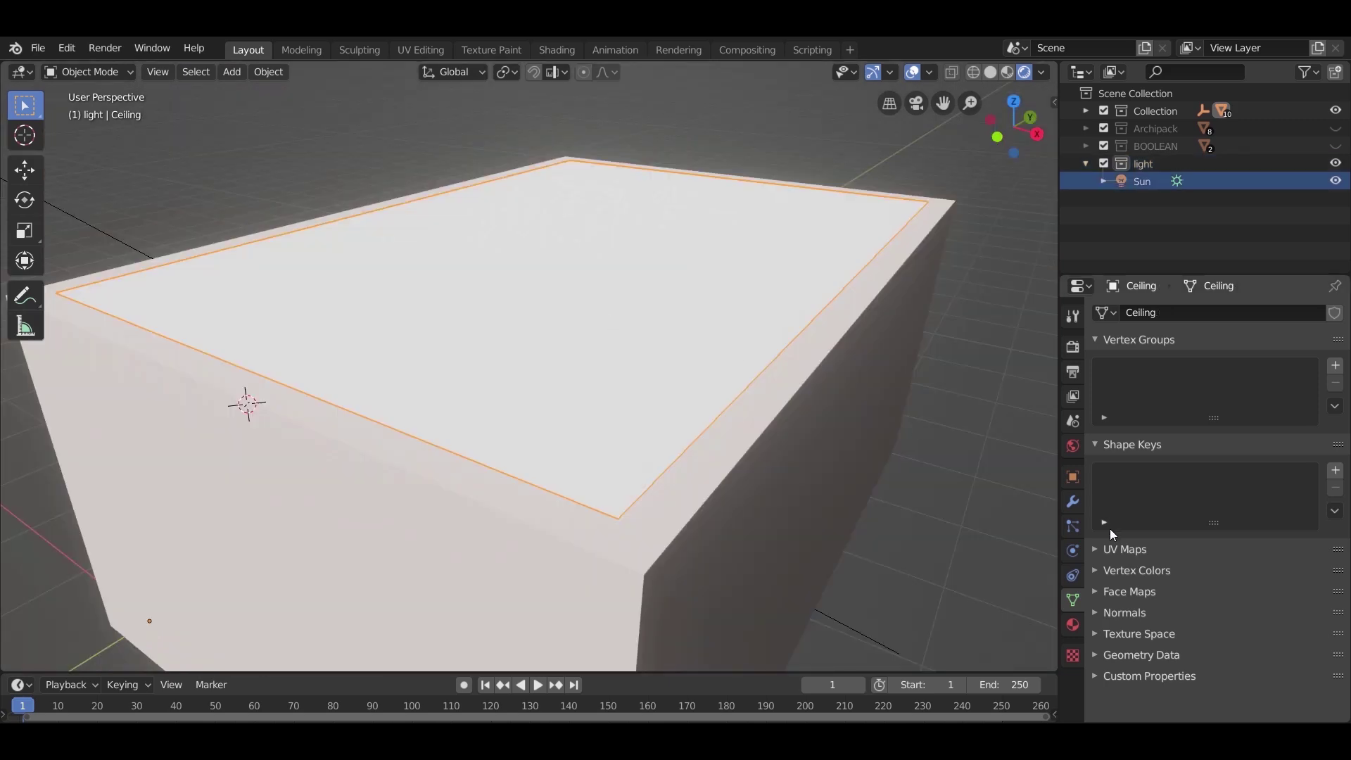
left_click(1068, 506)
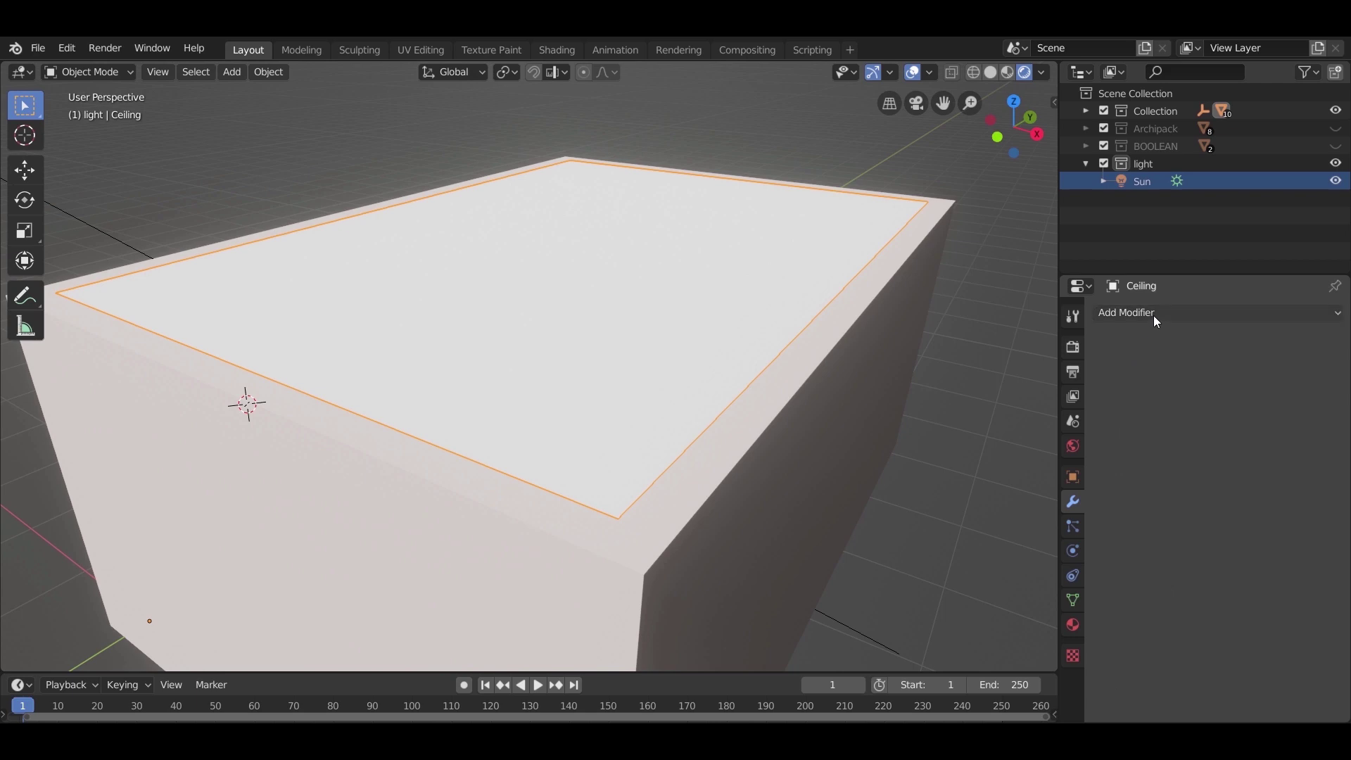
left_click(1155, 315)
left_click(1002, 578)
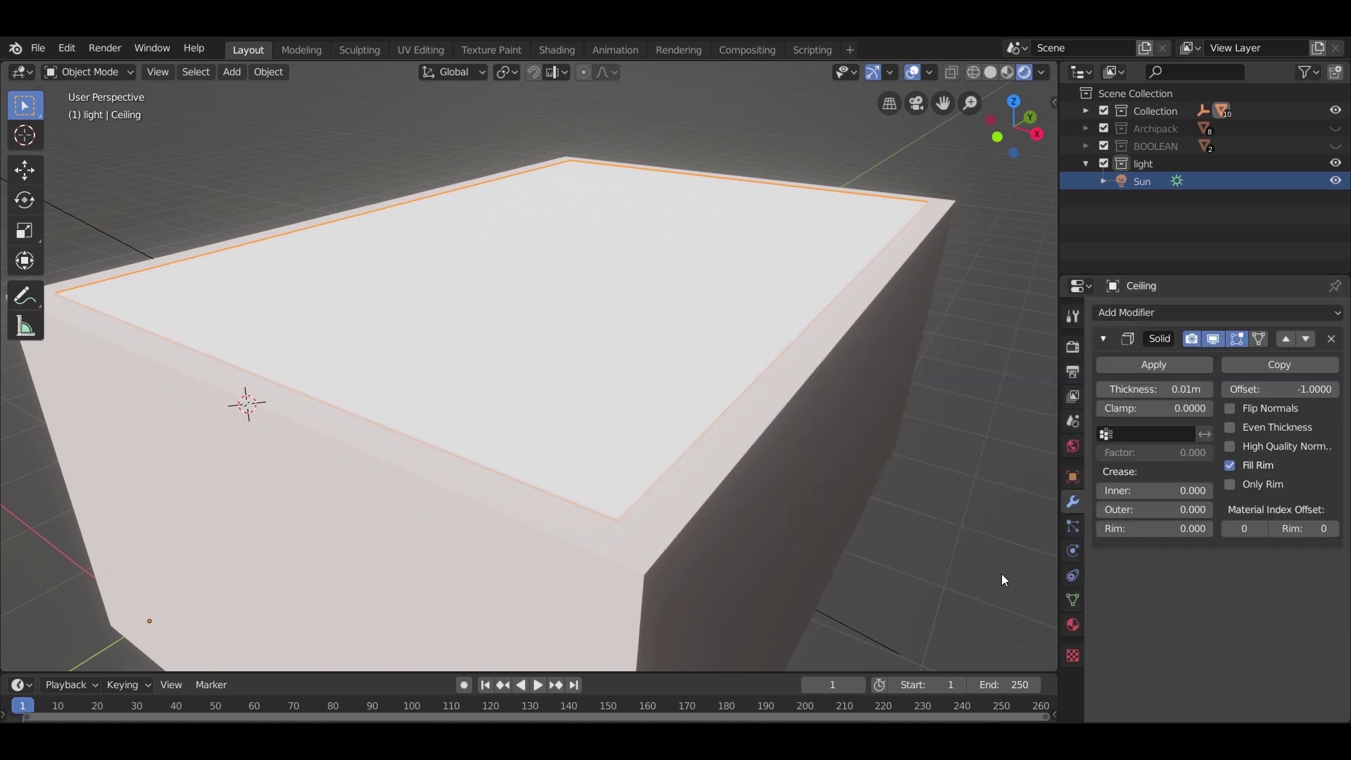
Thicken the ceiling upward with a Solidify thickness of about -0.21 m in wireframe view and apply the modifier
middle_click_drag(918, 463, 791, 422)
left_click(628, 424)
mouse_move(627, 424)
middle_mouse_down()
mouse_move(754, 454)
mouse_move(845, 450)
middle_mouse_up()
left_click_drag(1155, 393, 1101, 393)
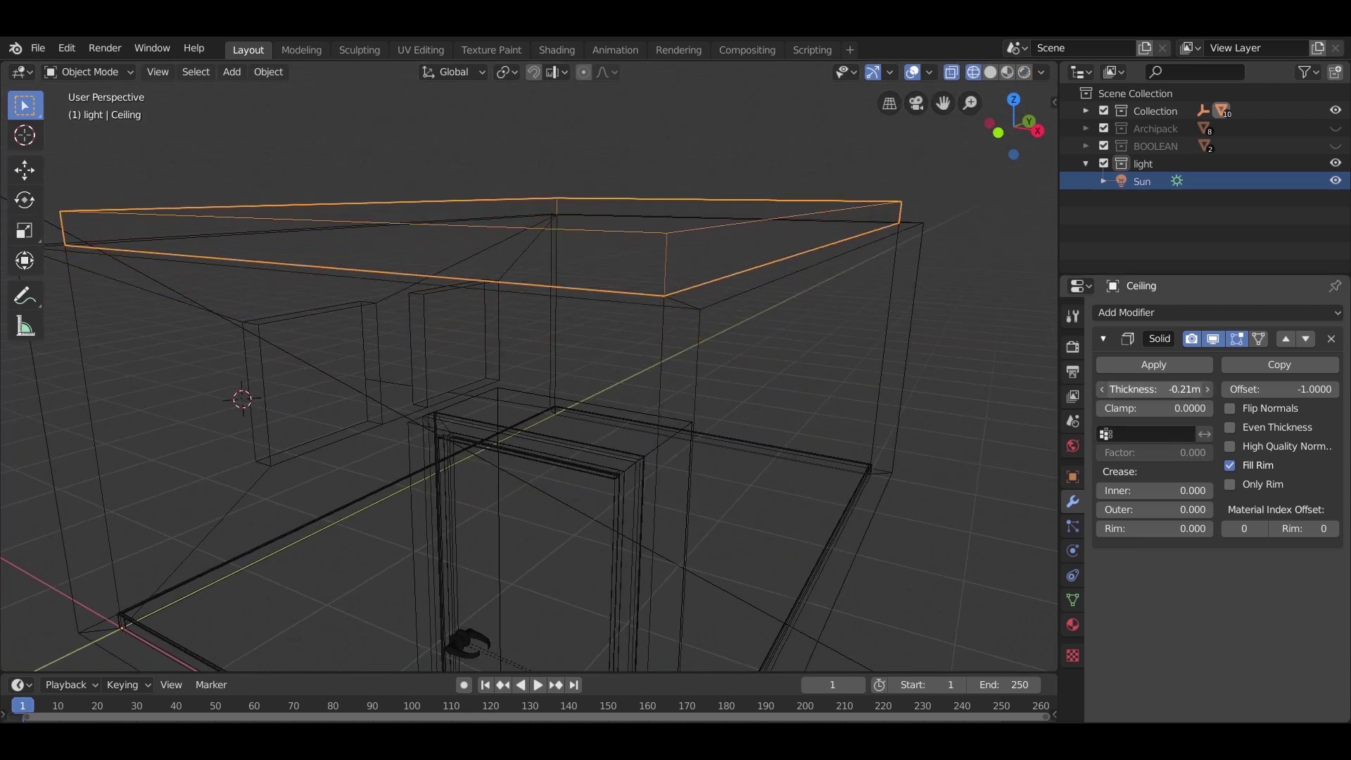
left_click(1130, 363)
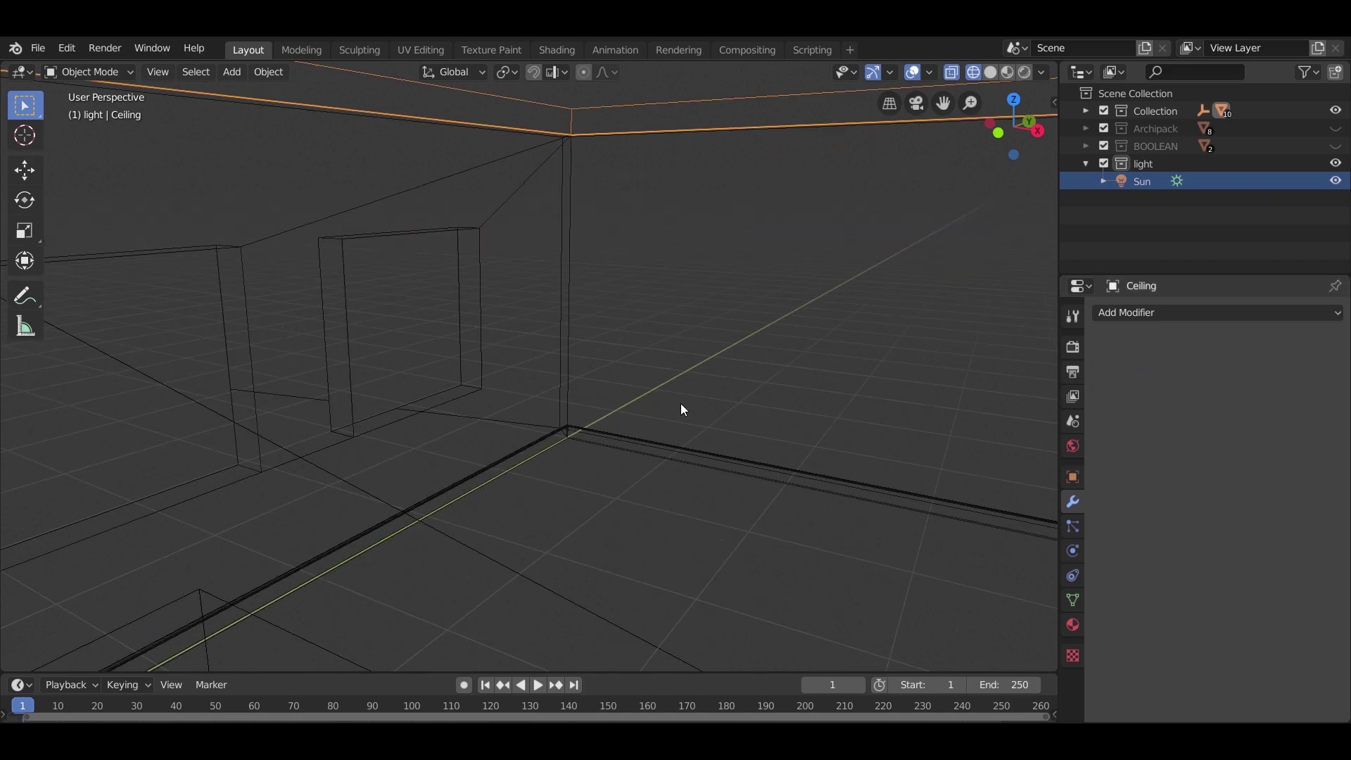
Return the viewport to rendered shading and try scaling up the ceiling slab from its existing origin
key("z")
left_click(803, 342)
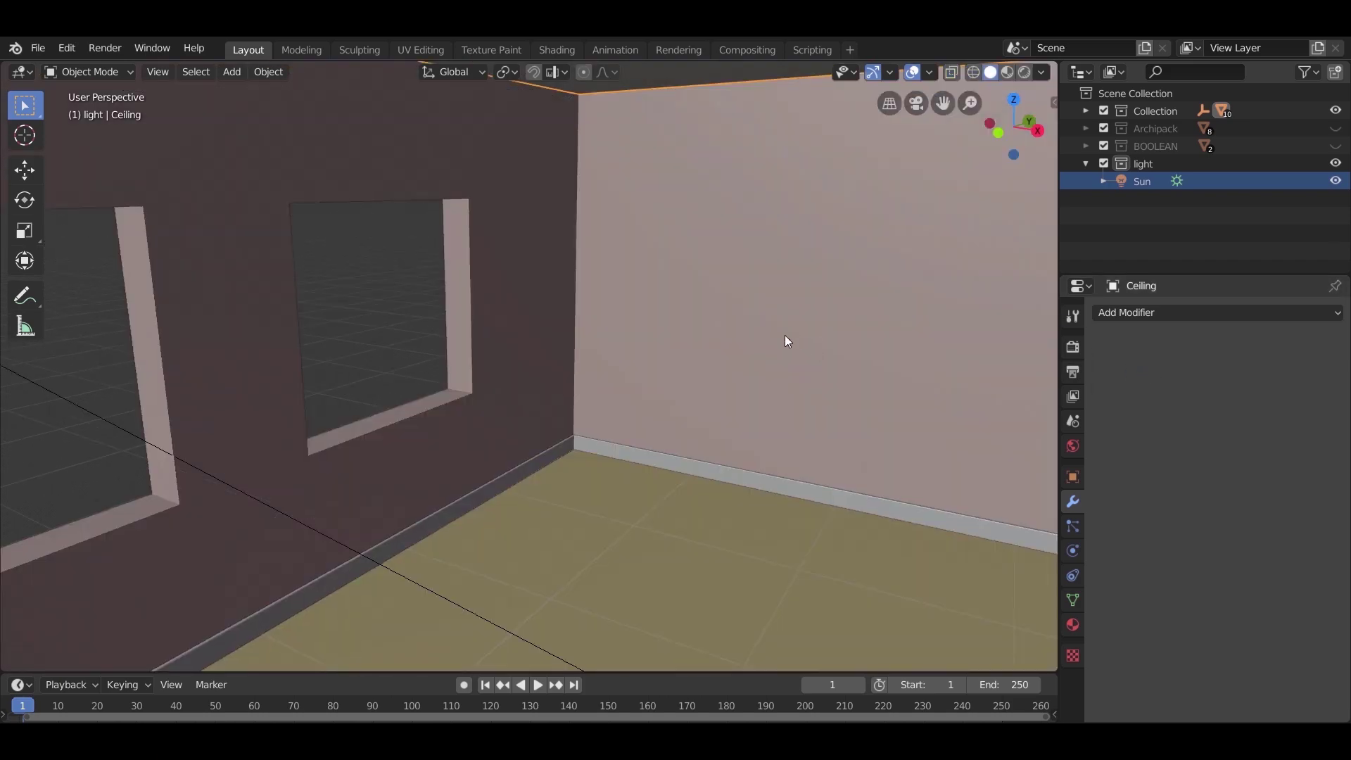
key("z")
left_click(780, 248)
middle_click_drag(781, 252, 763, 335)
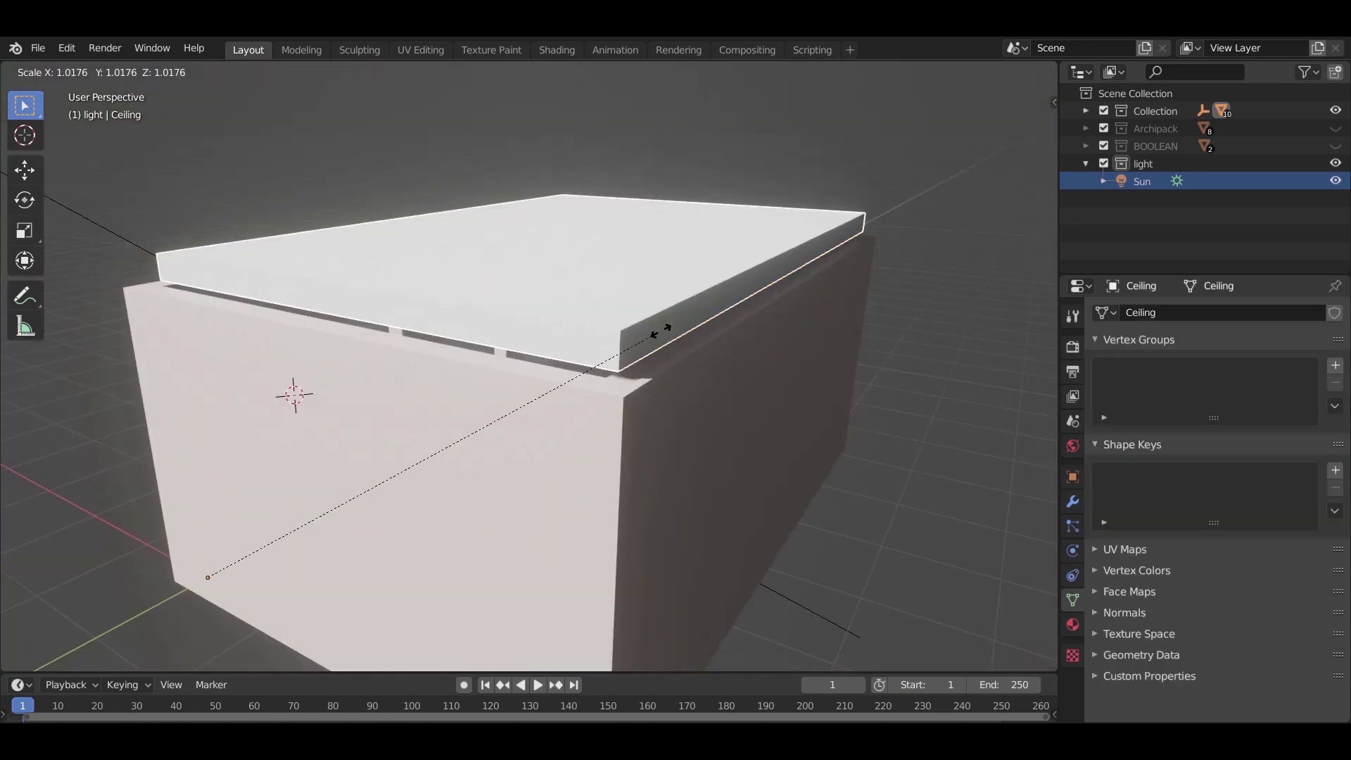
left_click(659, 345)
Set the ceiling slab's origin to its geometry and scale it up by about 1.085 so it covers the wall tops
left_click(268, 71)
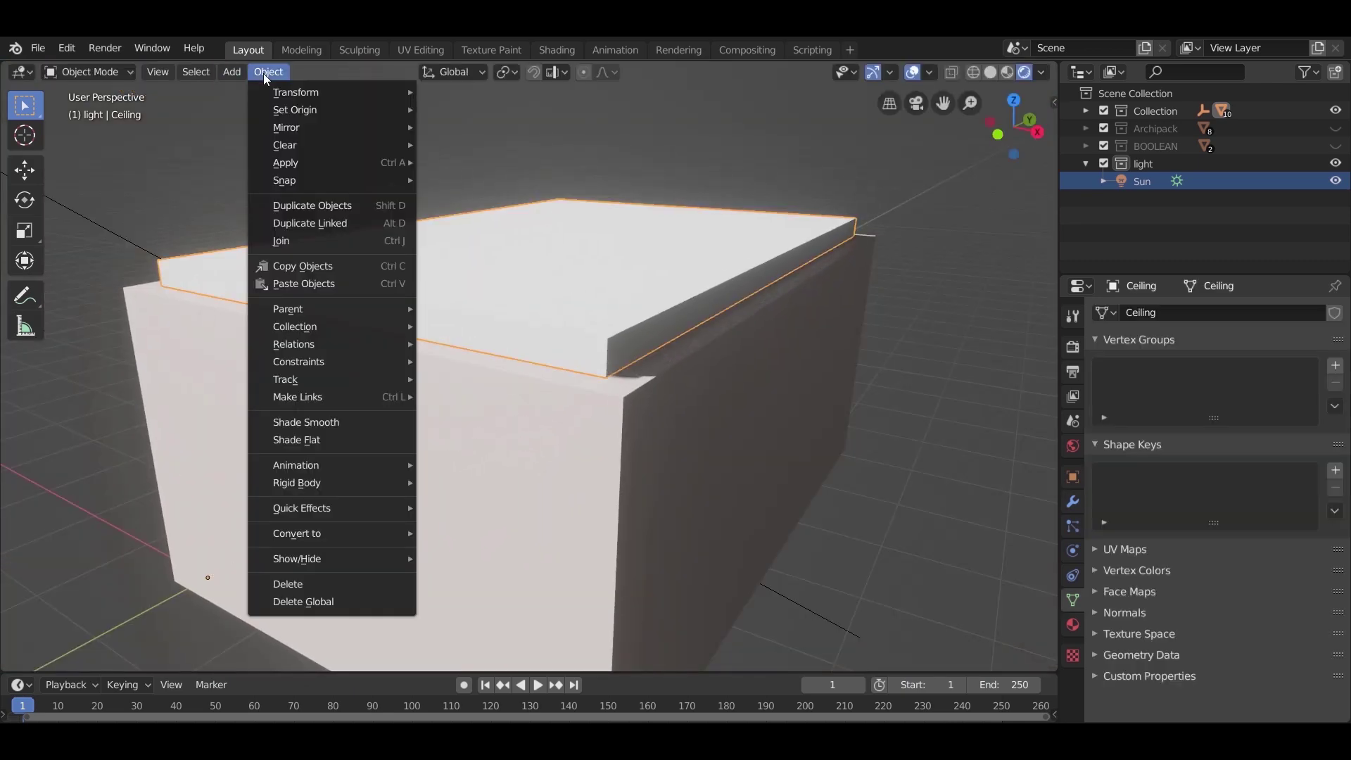
mouse_move(259, 113)
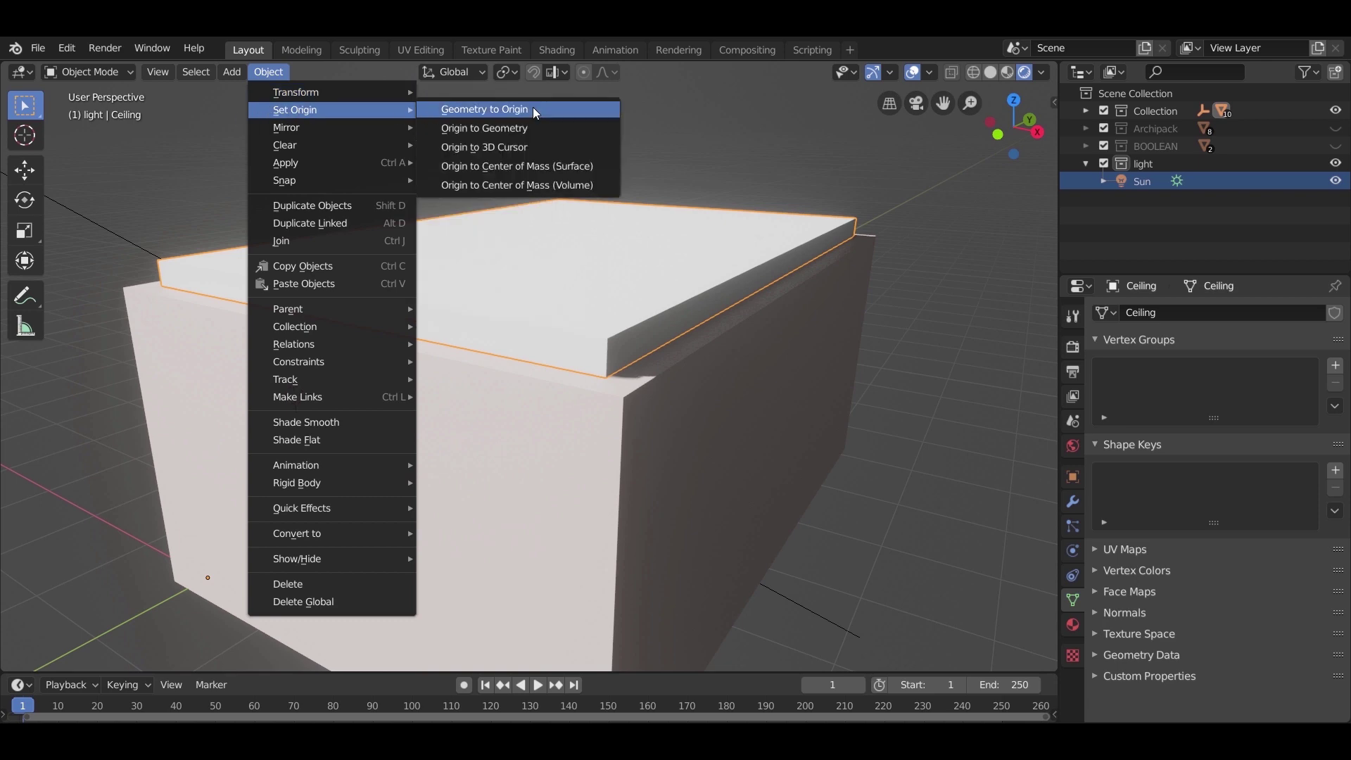
left_click(517, 128)
key("s")
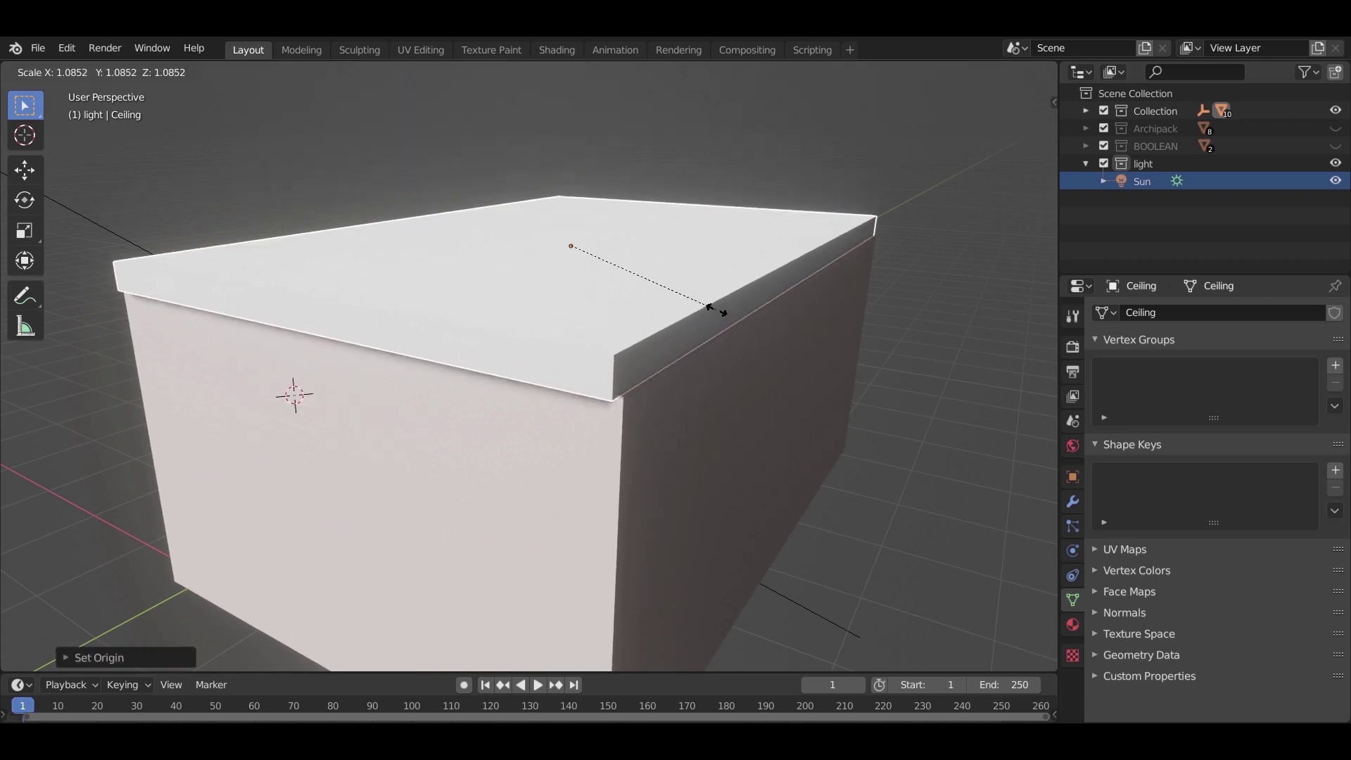
left_click(716, 310)
middle_click_drag(908, 429, 642, 470)
scroll(907, 437, "up", 6)
left_click(640, 466)
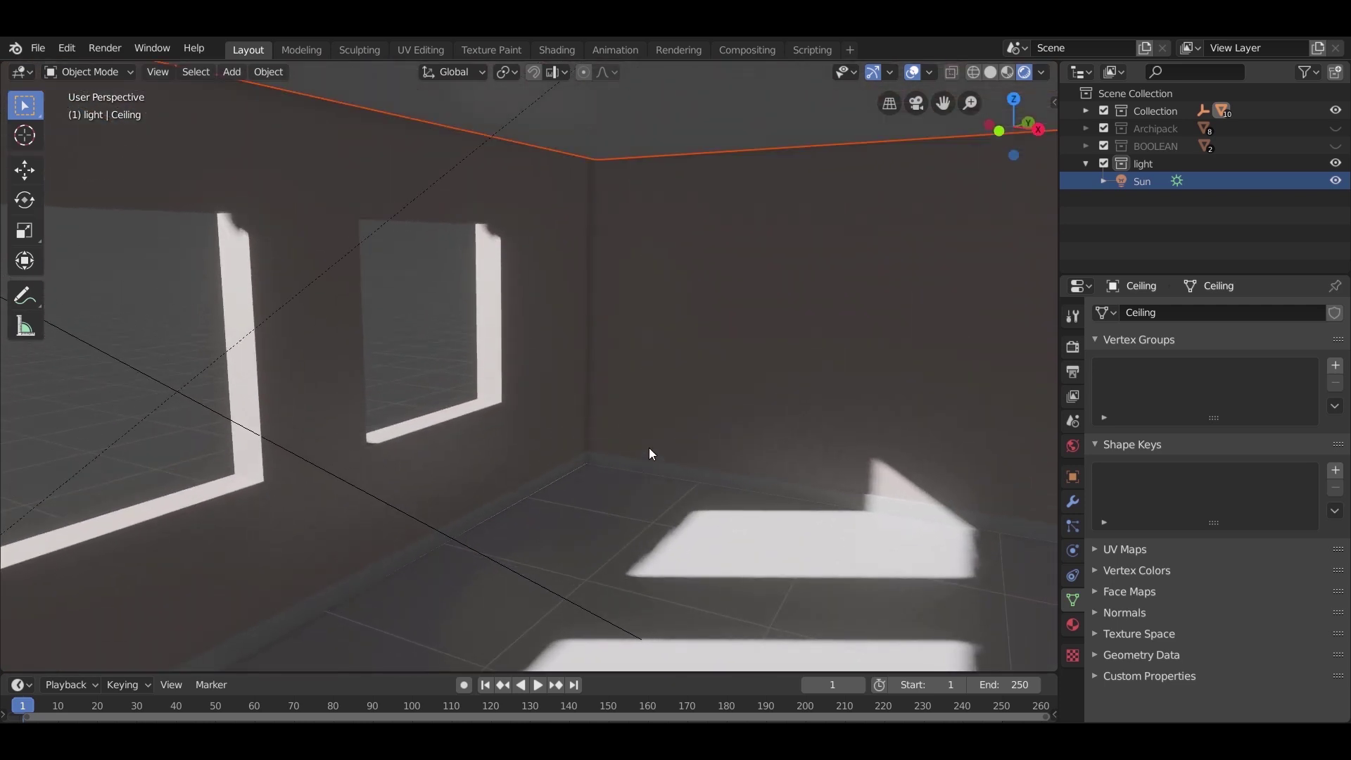
Unhide the Archipack collection to bring the window frames back into the rendered room
left_click(626, 496)
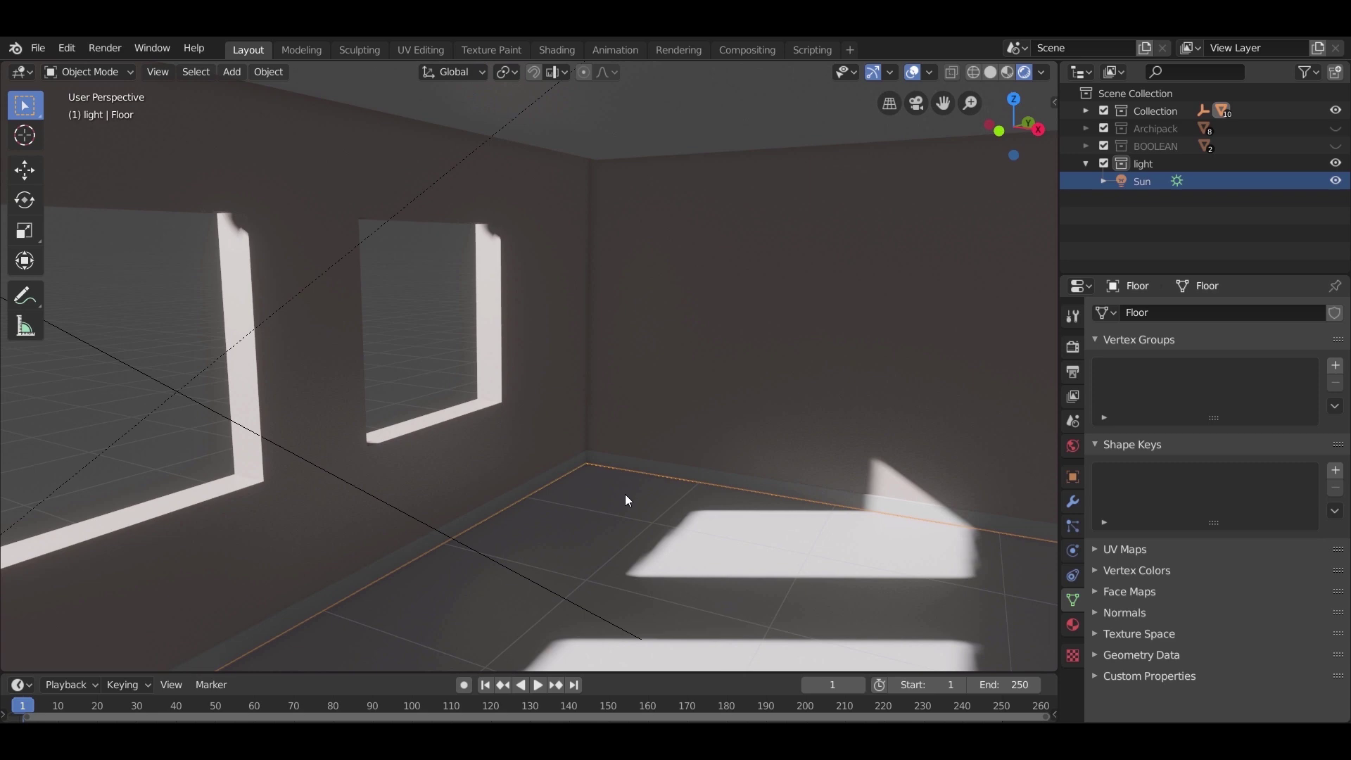
middle_click_drag(626, 494, 682, 422)
left_click(1336, 128)
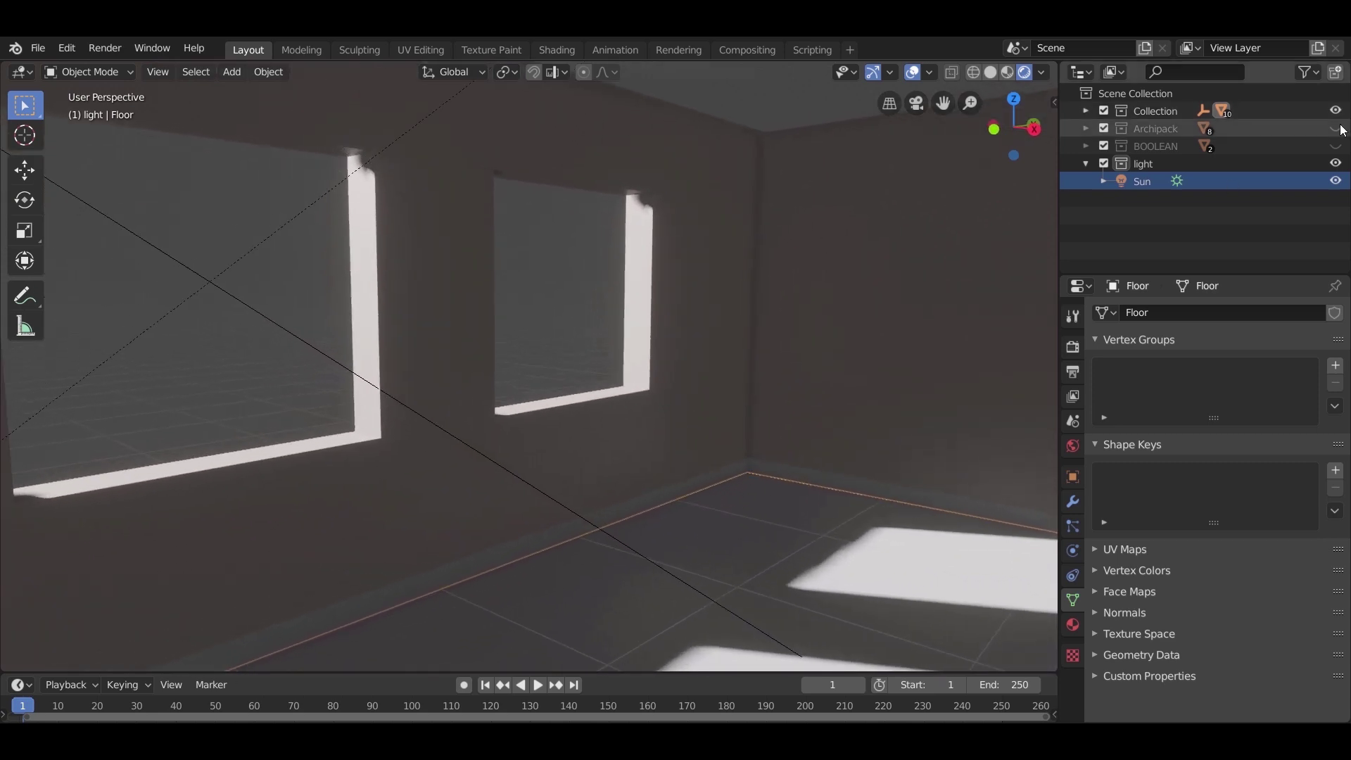
middle_click_drag(626, 485, 563, 394)
Select the larger window's panel beside its handle and pick its Window_glass material slot
left_click(435, 261)
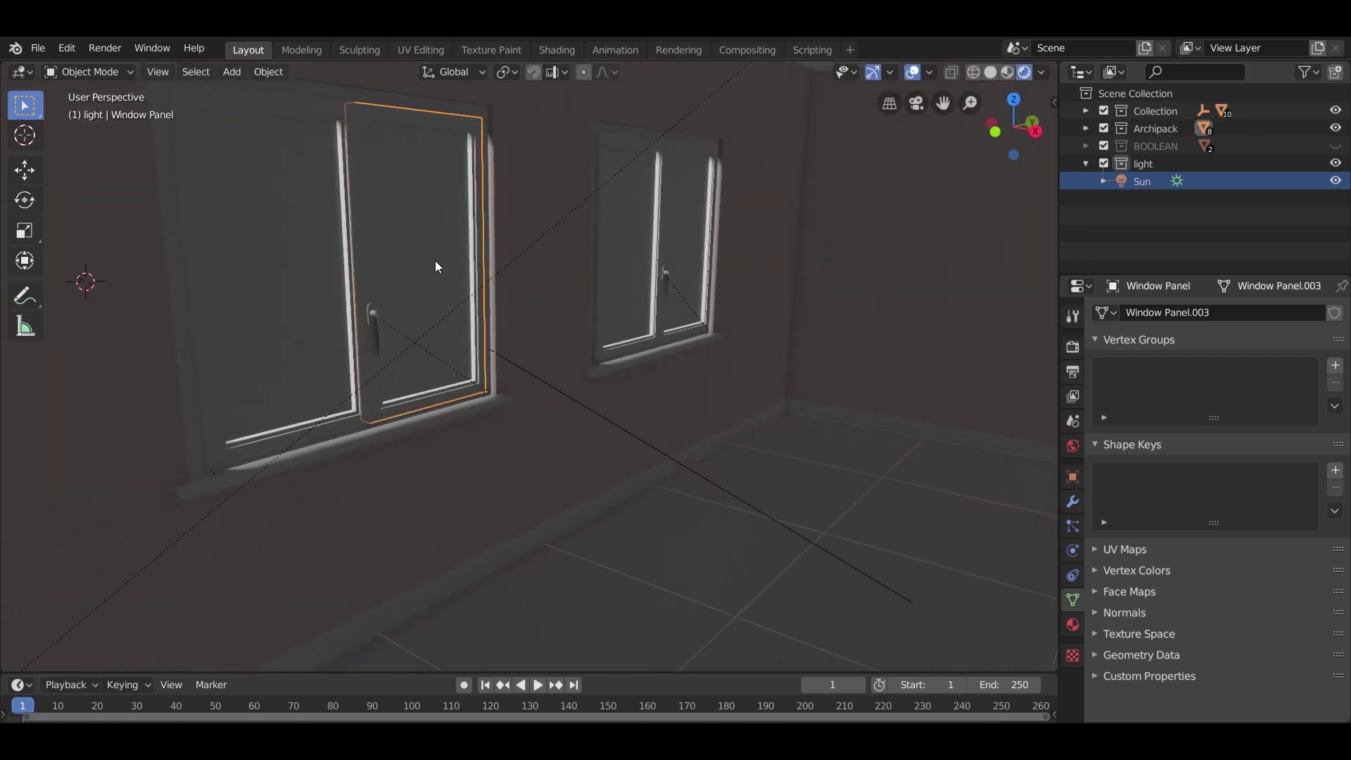
left_click(1069, 625)
left_click(1154, 349)
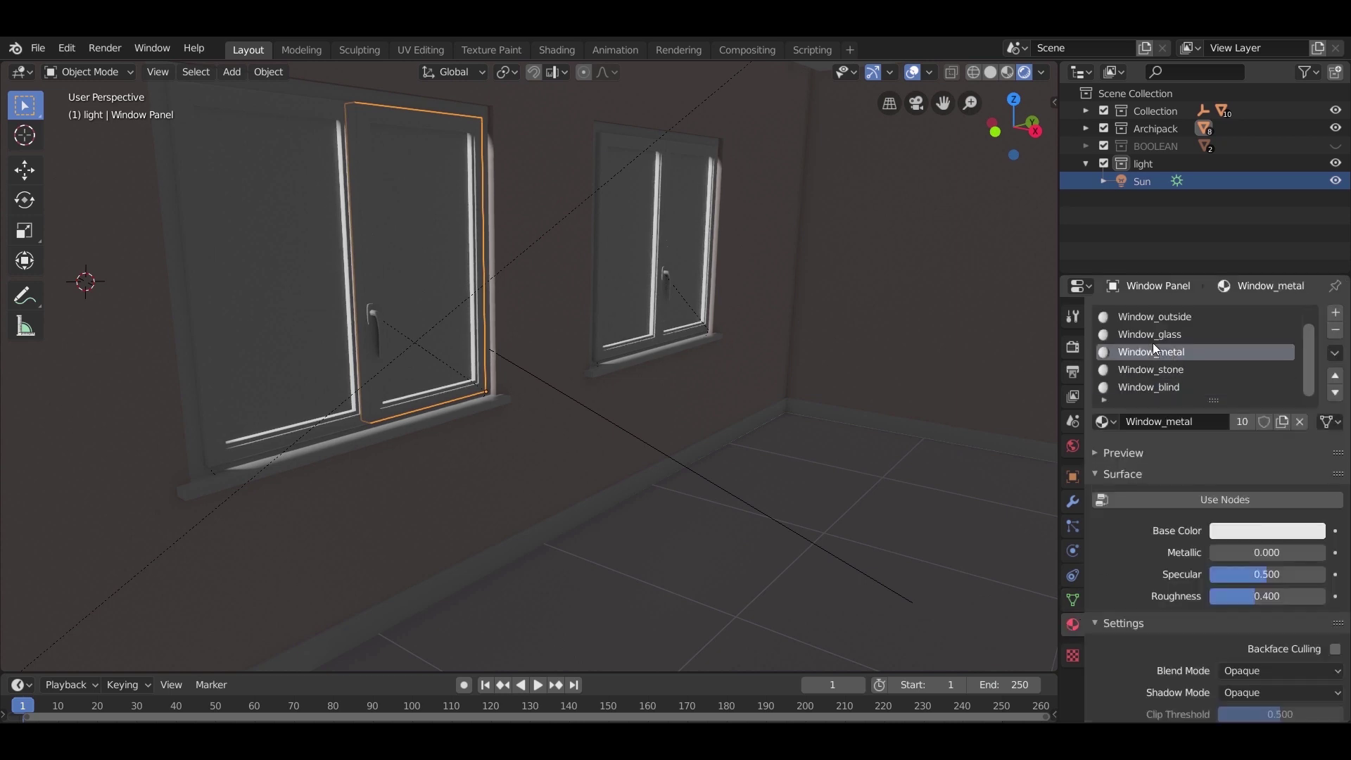
left_click(1151, 336)
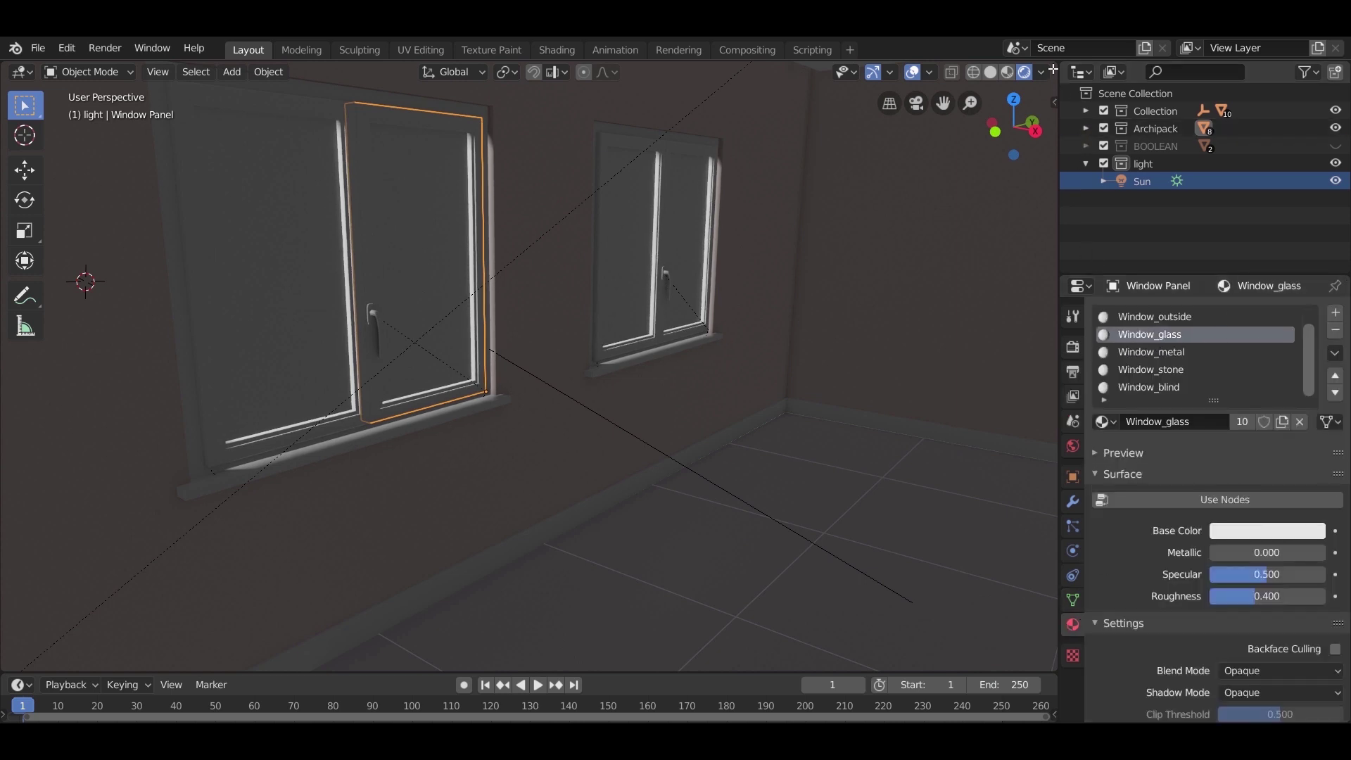
Split the 3D viewport vertically and switch the new area to the Shader Editor
left_click_drag(1053, 70, 735, 125)
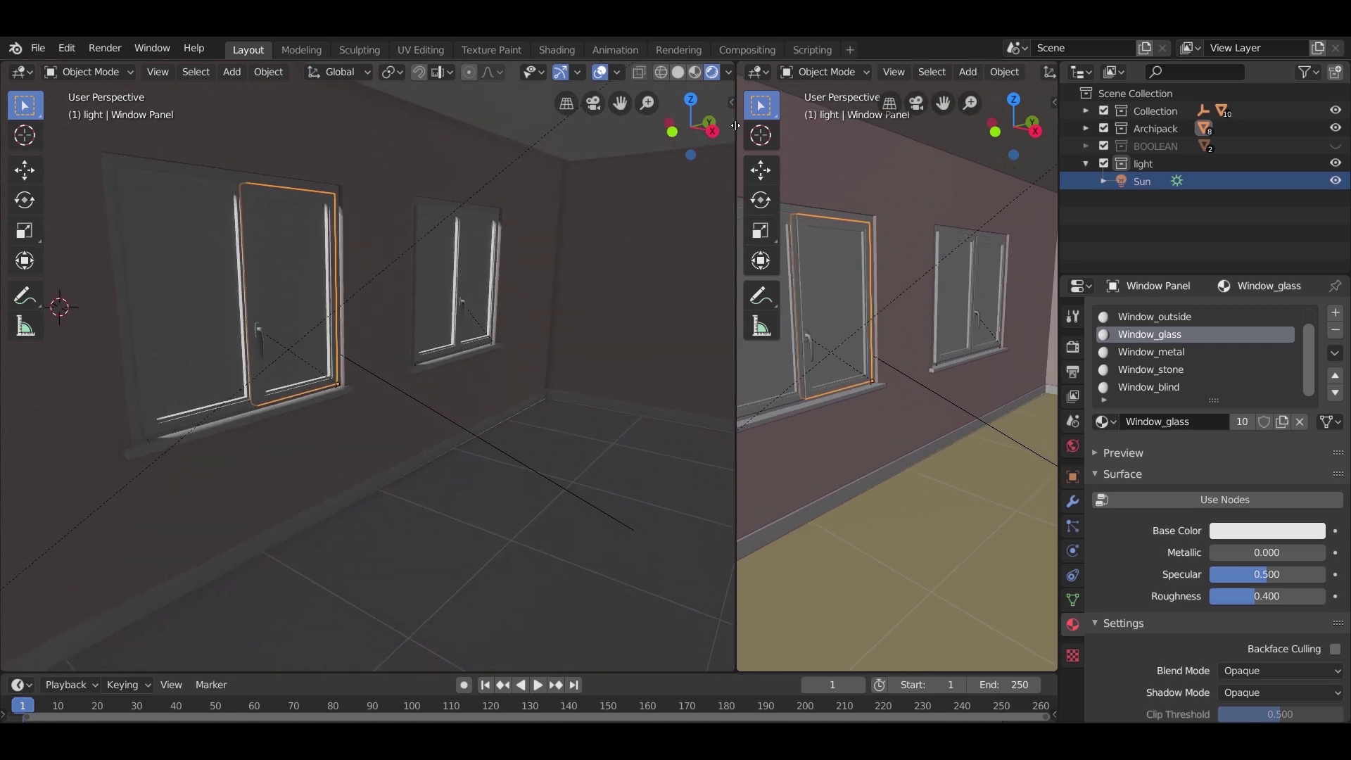
left_click(758, 72)
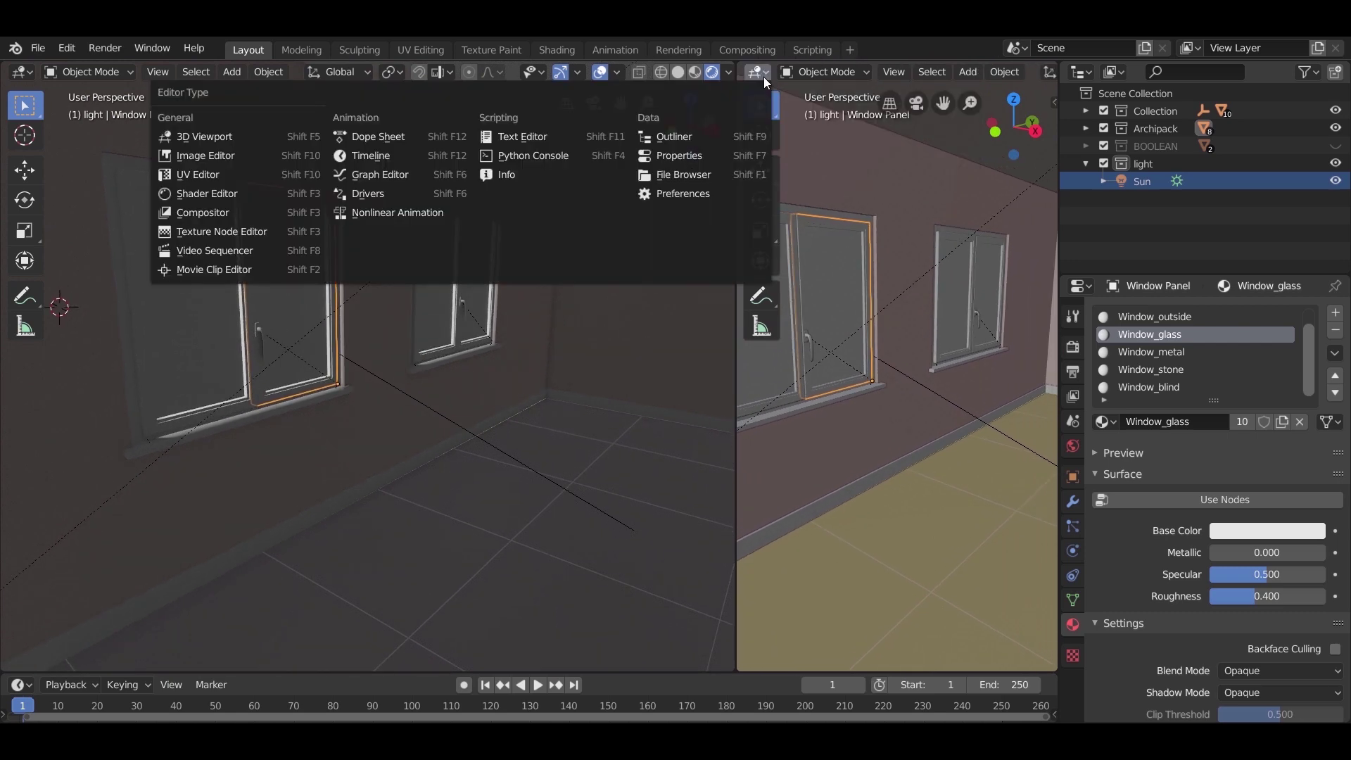
left_click(265, 194)
key("n")
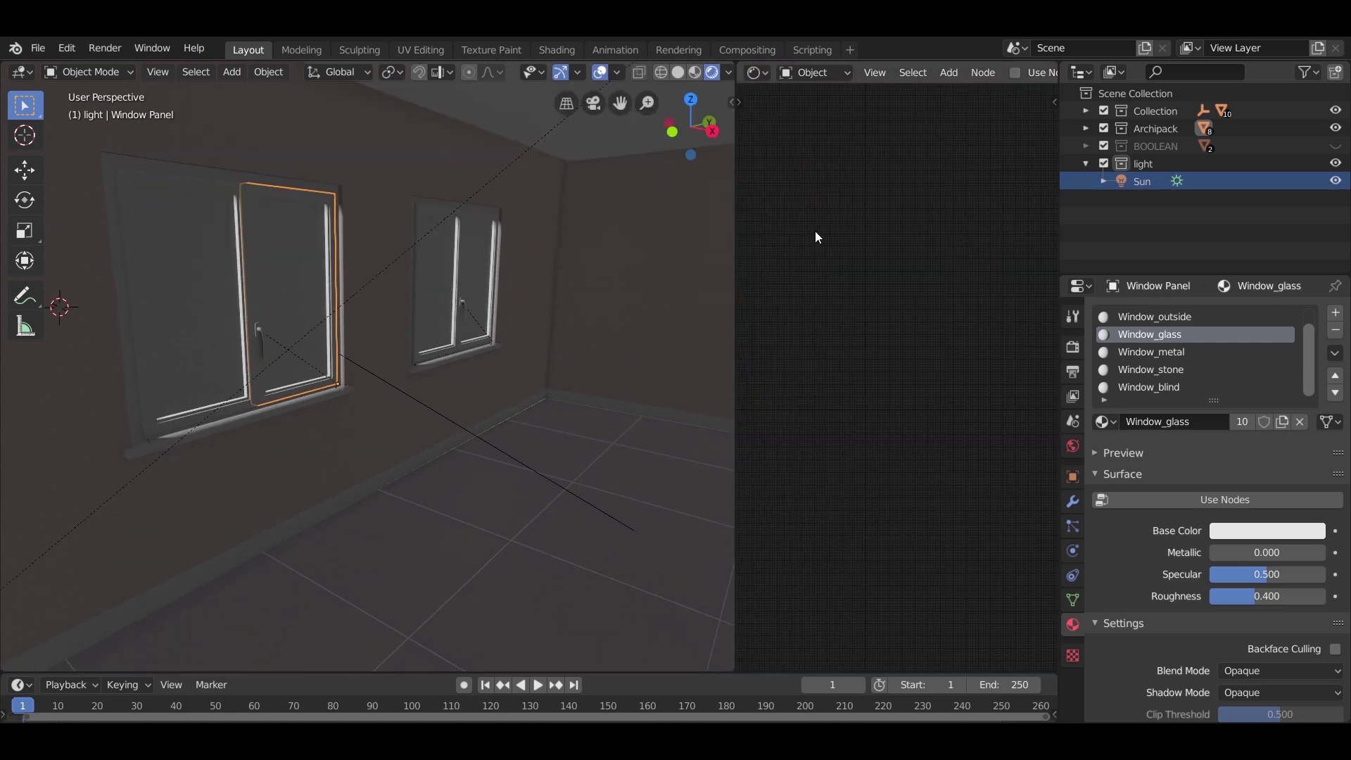
left_click(887, 74)
middle_click_drag(834, 420, 774, 505)
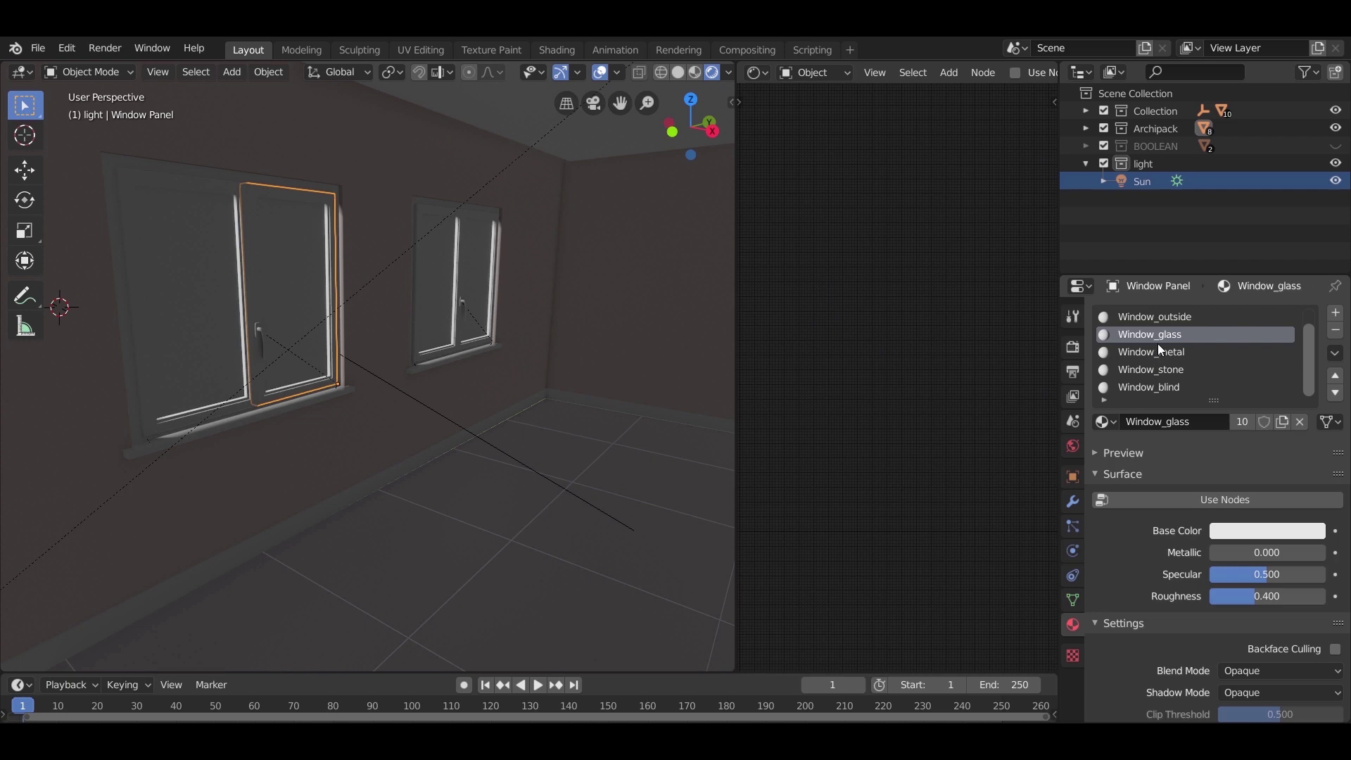
left_click(883, 76)
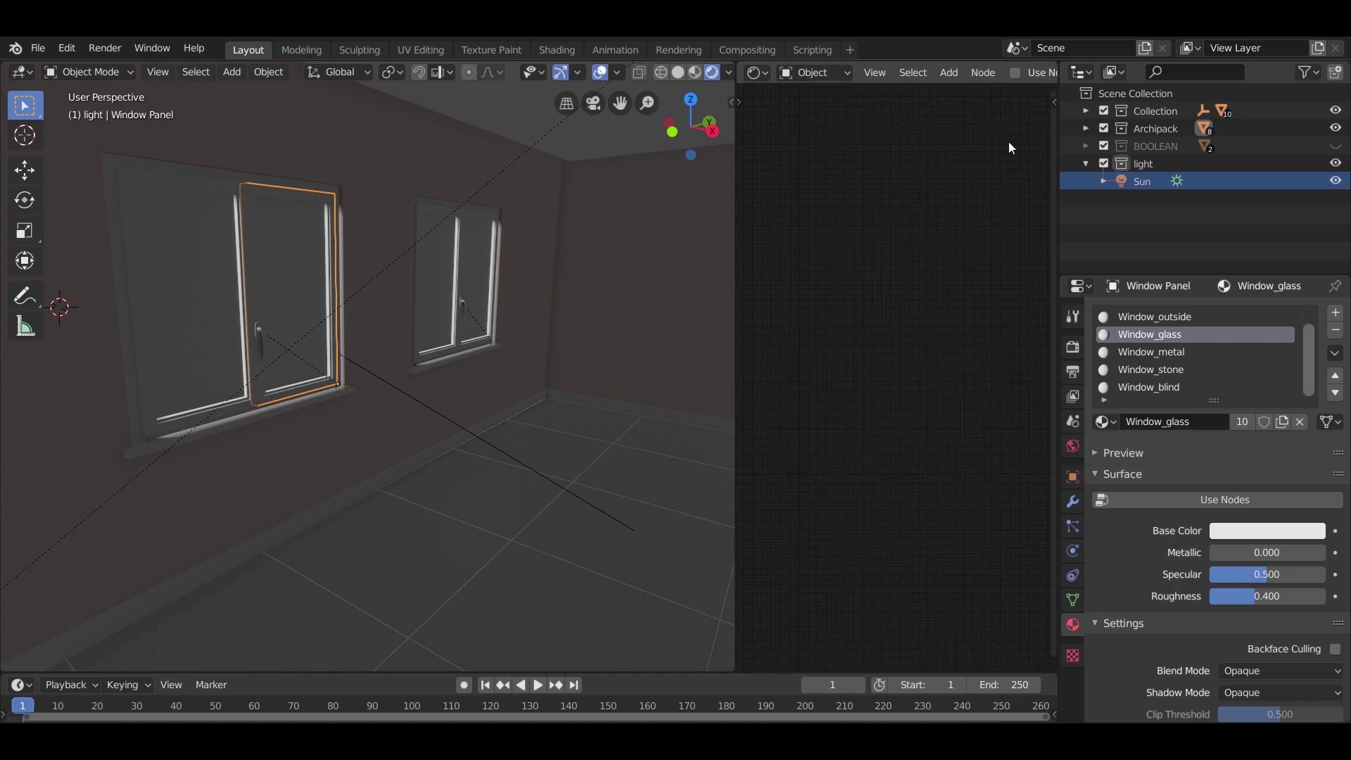
Enable nodes for the Window_glass material and delete its Principled BSDF node
left_click(1016, 74)
scroll(831, 482, "up", 8)
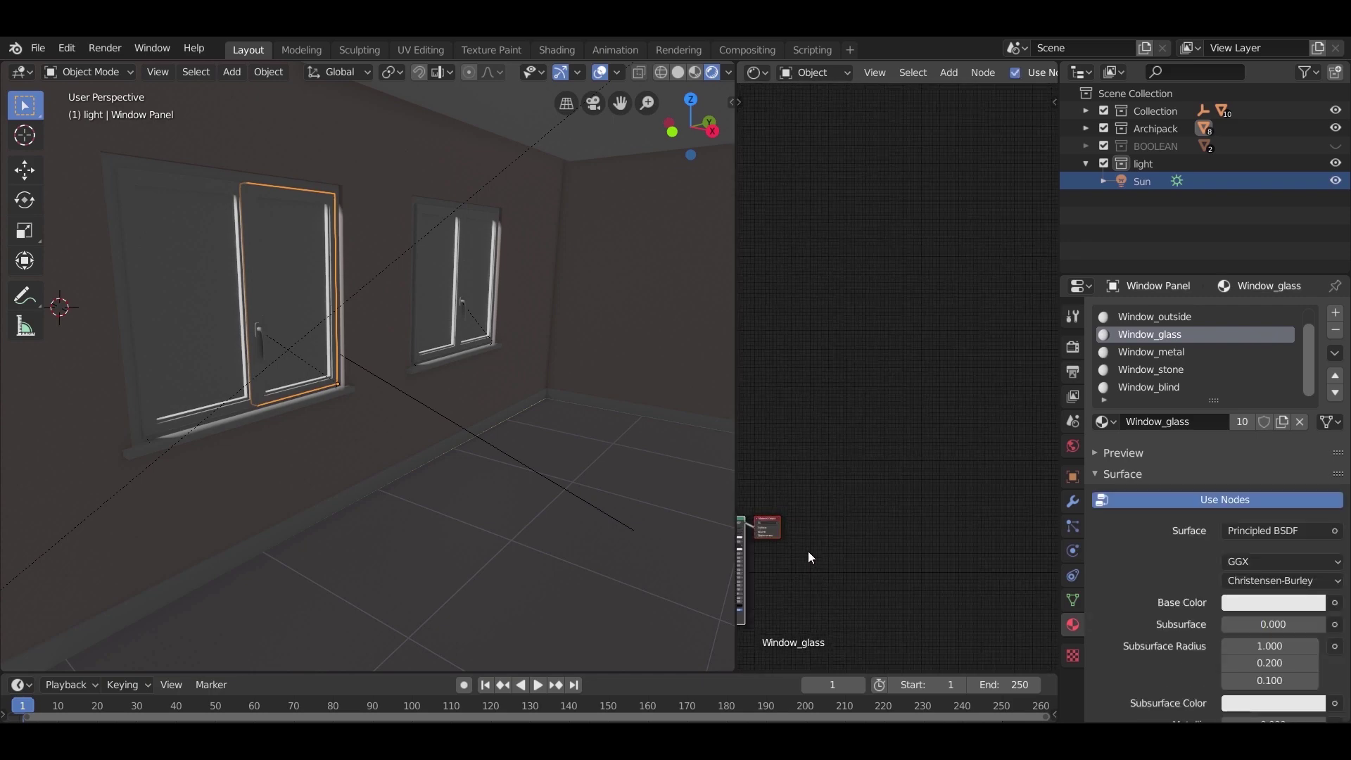
middle_click_drag(808, 552, 912, 478)
scroll(986, 307, "up", 10)
scroll(920, 471, "up", 4)
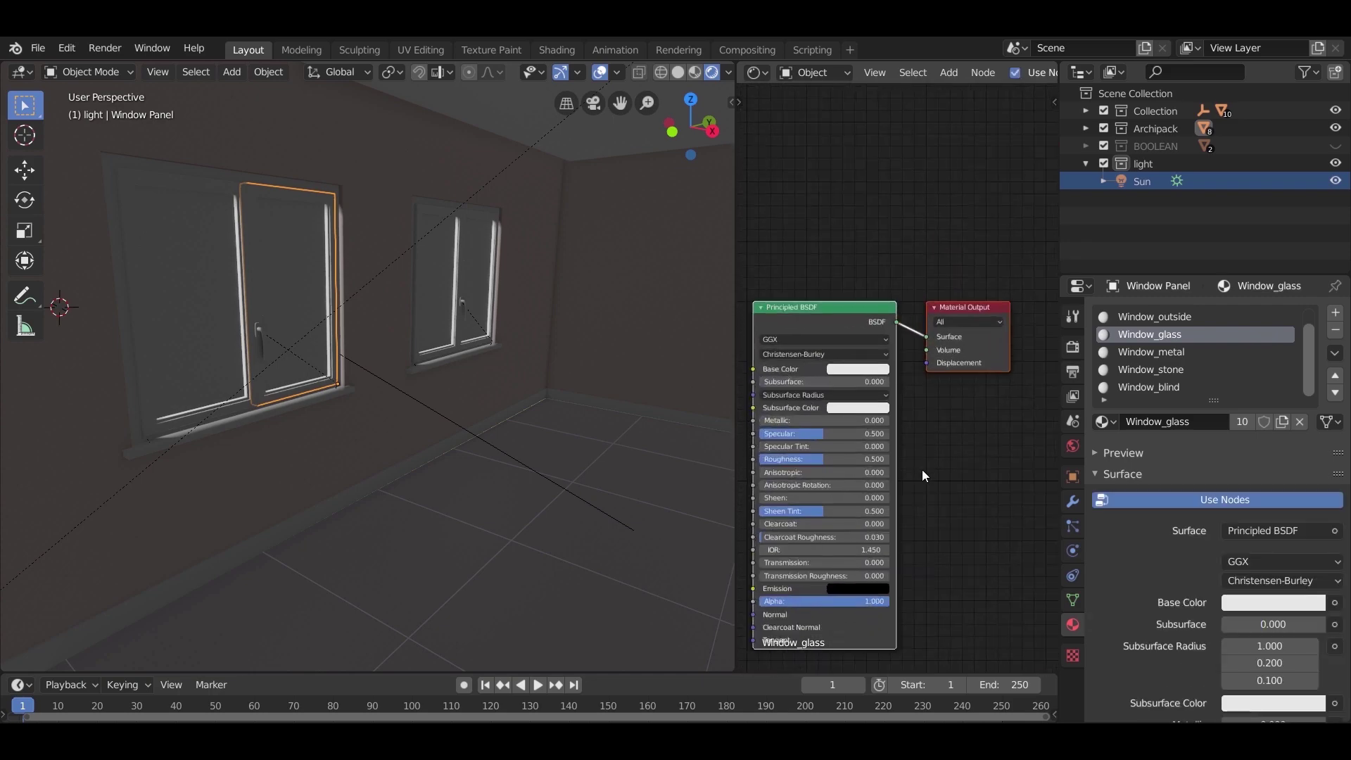
middle_click_drag(904, 423, 989, 380)
left_click(931, 272)
key("x")
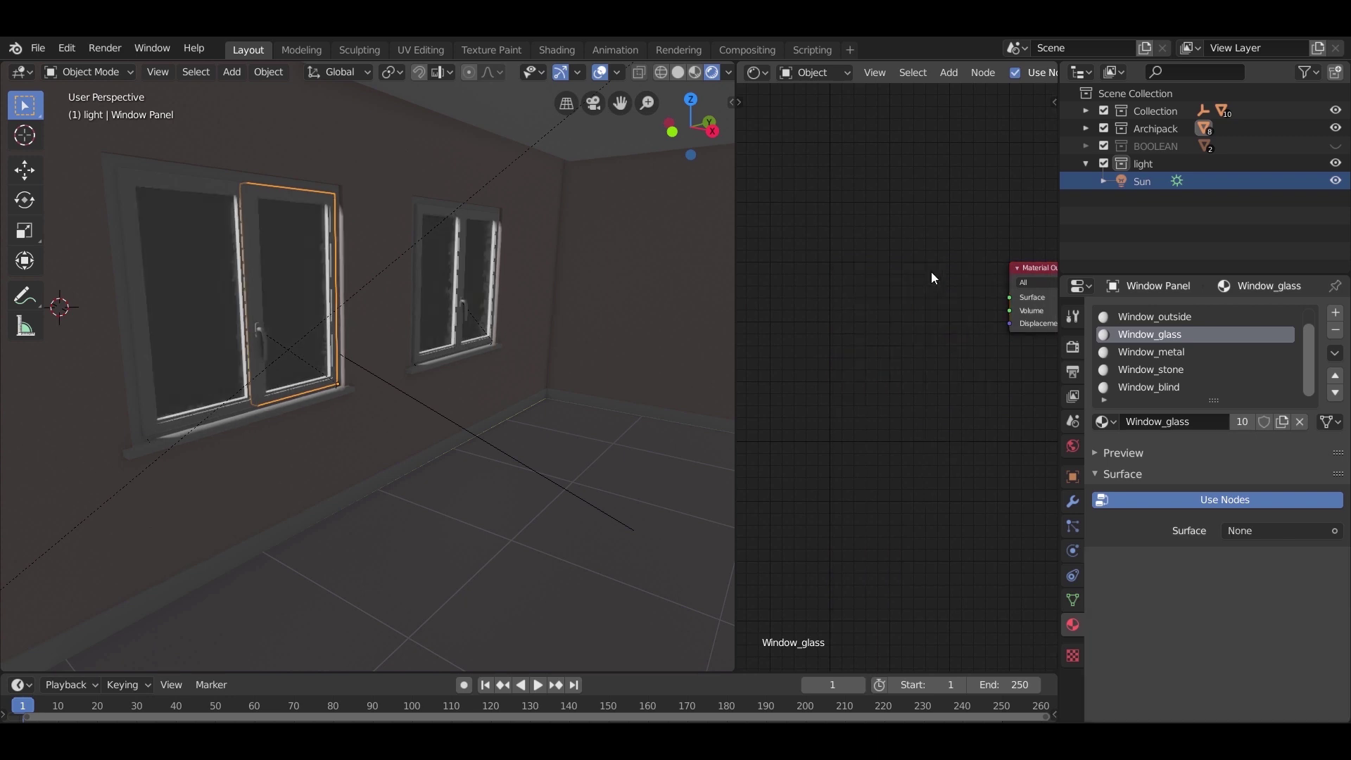
Add a Glass BSDF node and connect its BSDF output to the Material Output's Surface input
key("shift+a")
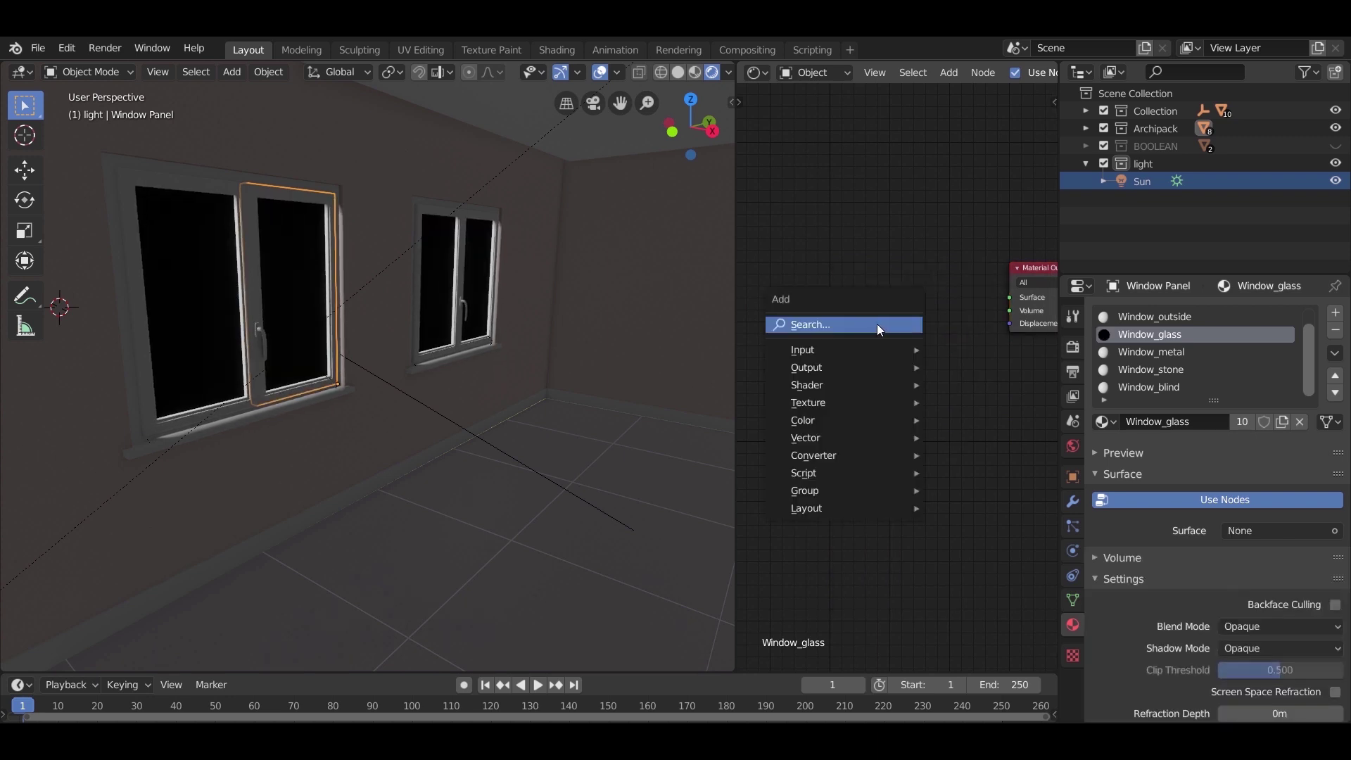
mouse_move(850, 389)
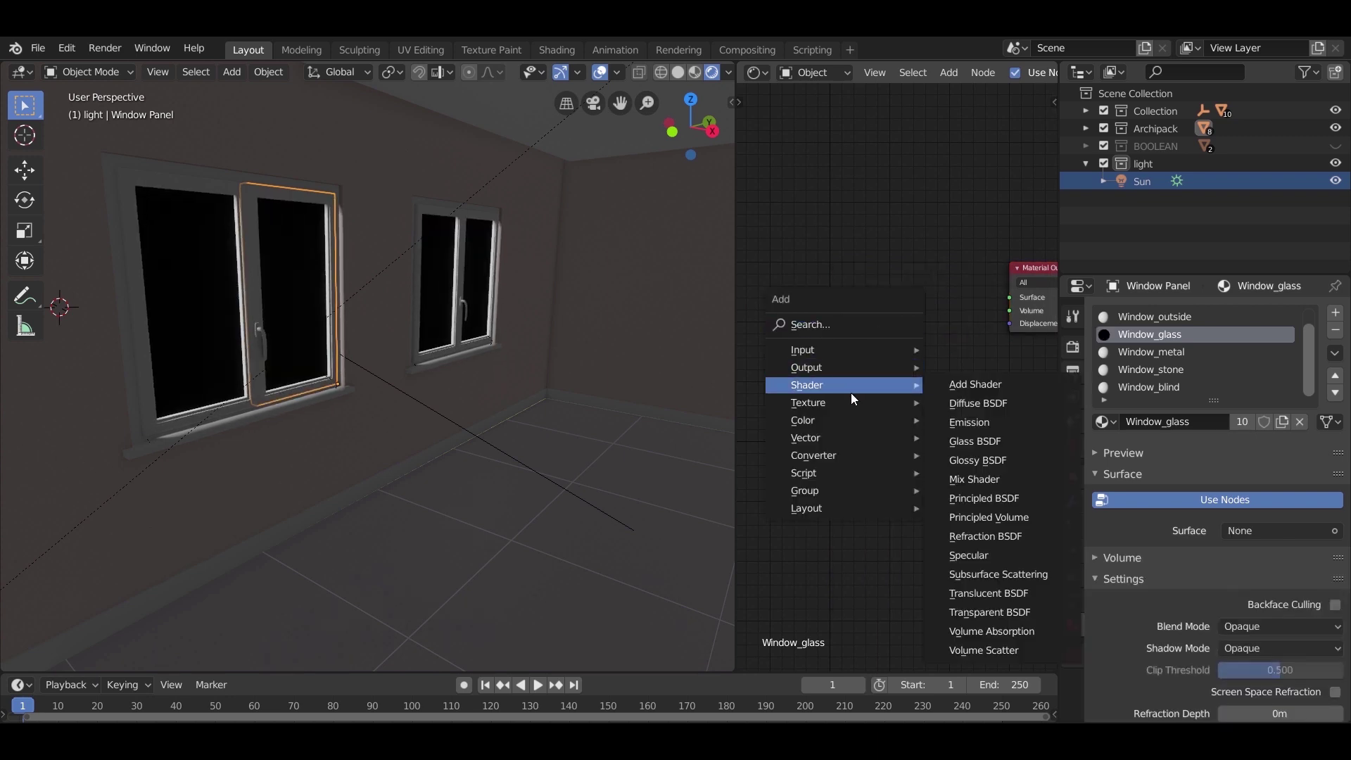
left_click(992, 443)
left_click(900, 319)
middle_click_drag(854, 309, 812, 295)
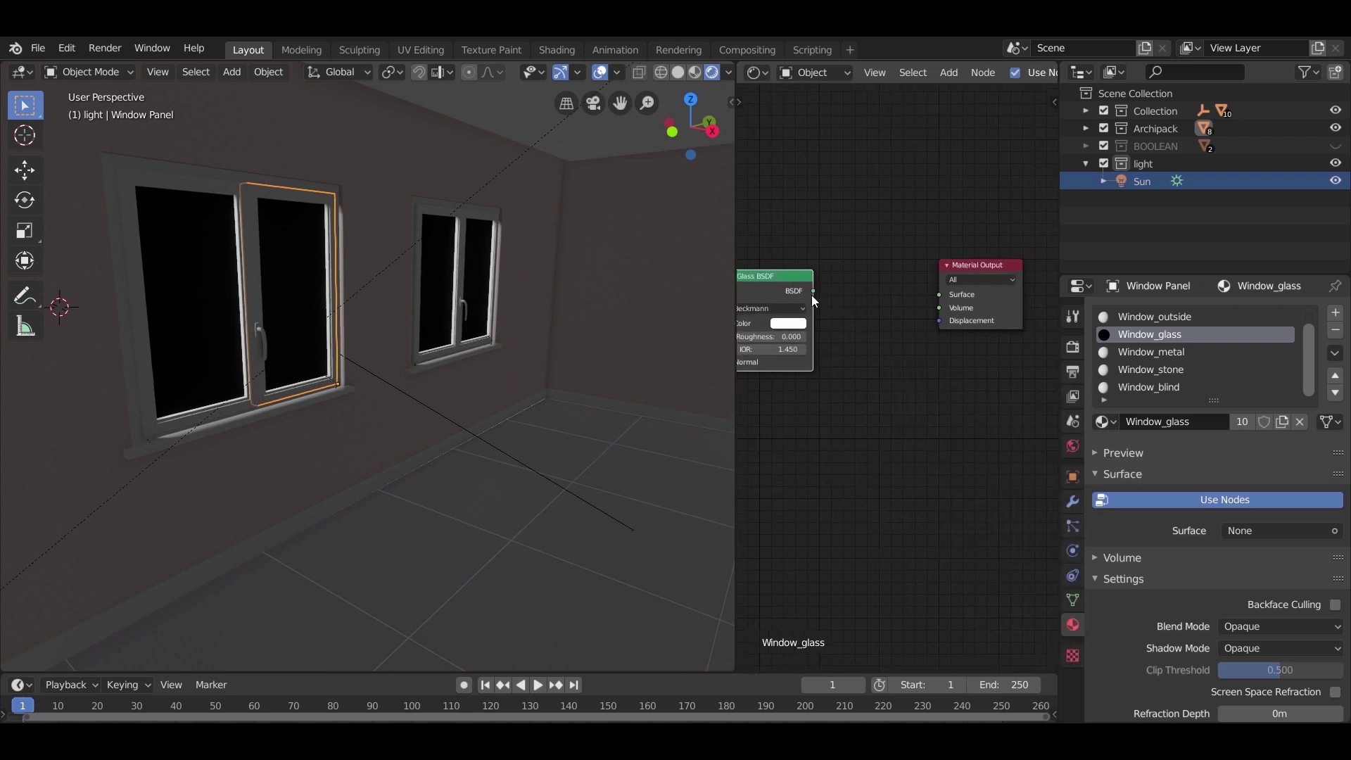
left_click_drag(814, 290, 941, 294)
scroll(845, 276, "up", 2)
middle_click_drag(844, 276, 872, 323)
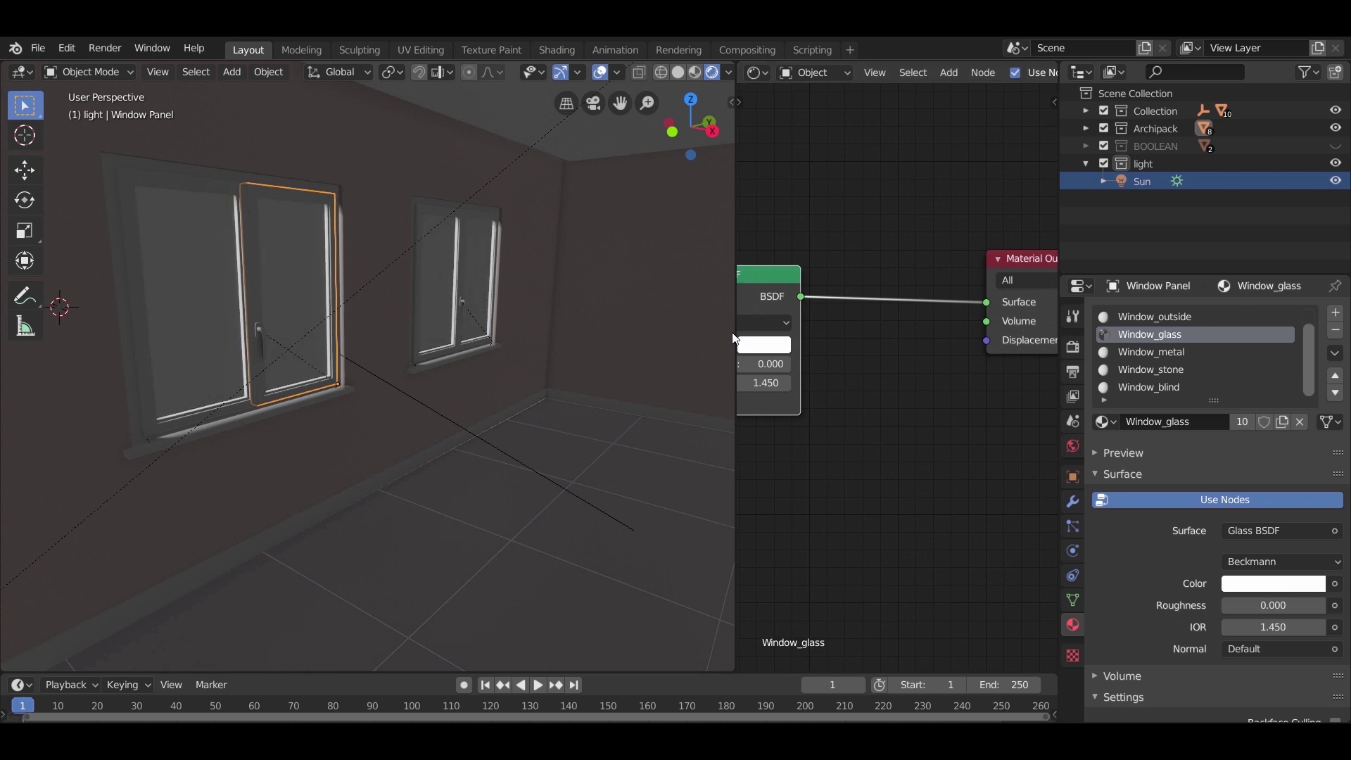
Widen the Shader Editor and add a Transparent BSDF node below the Glass BSDF
left_click_drag(736, 337, 540, 331)
middle_click_drag(304, 381, 286, 440)
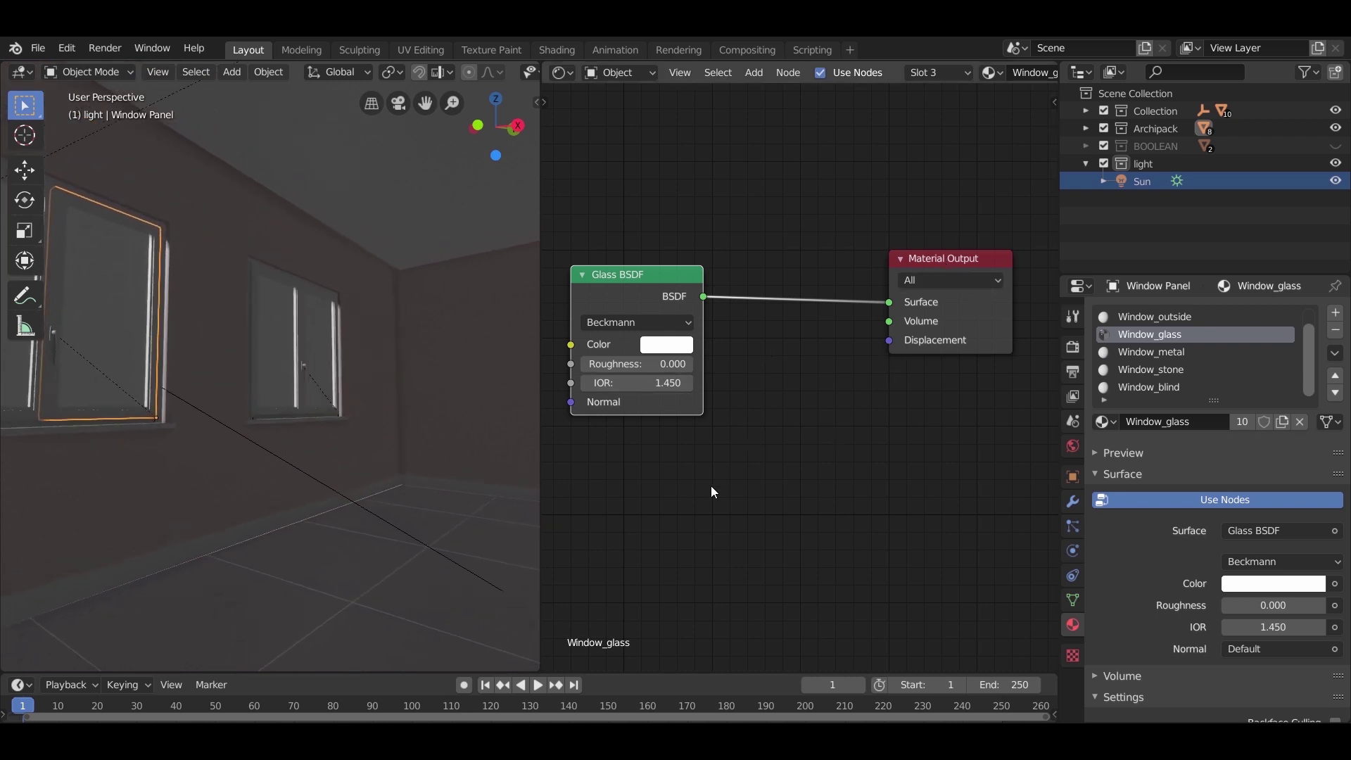
key("shift+a")
mouse_move(703, 491)
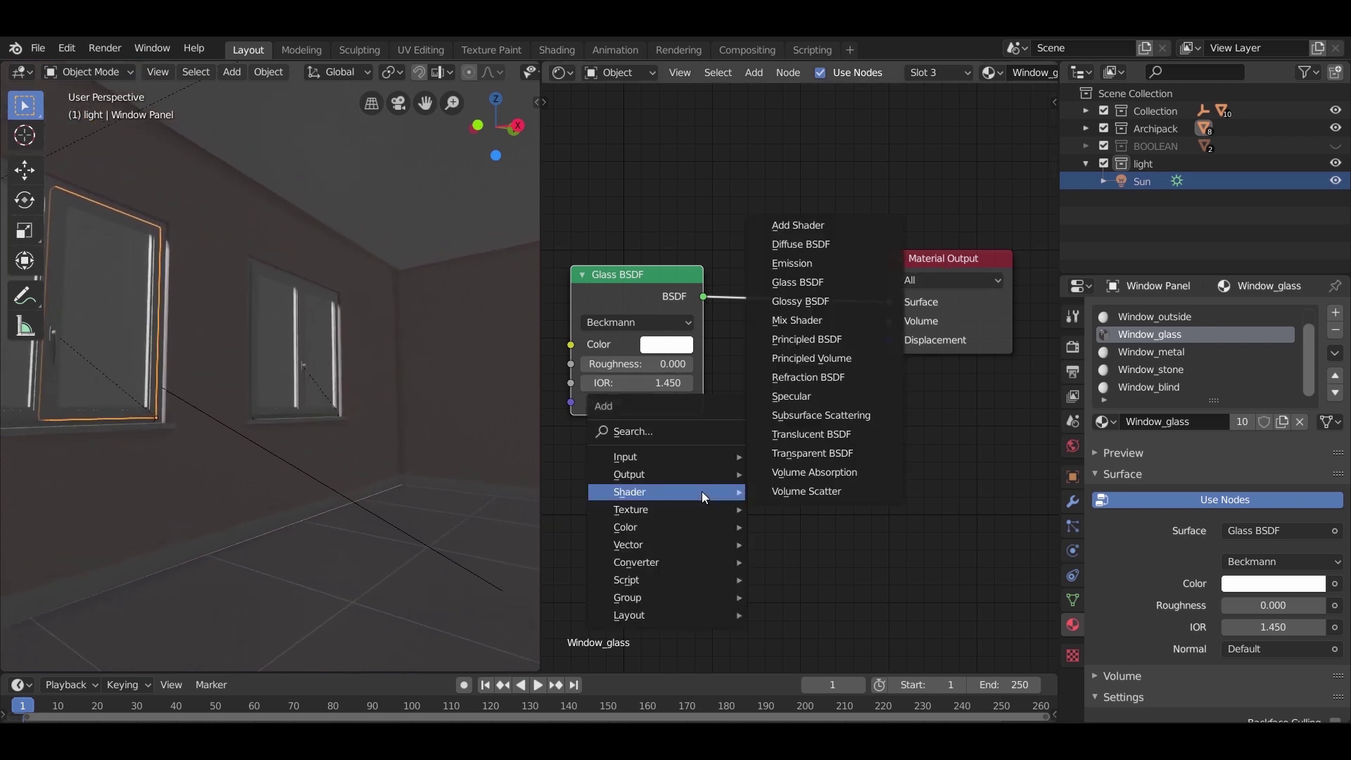
left_click(812, 453)
left_click(583, 447)
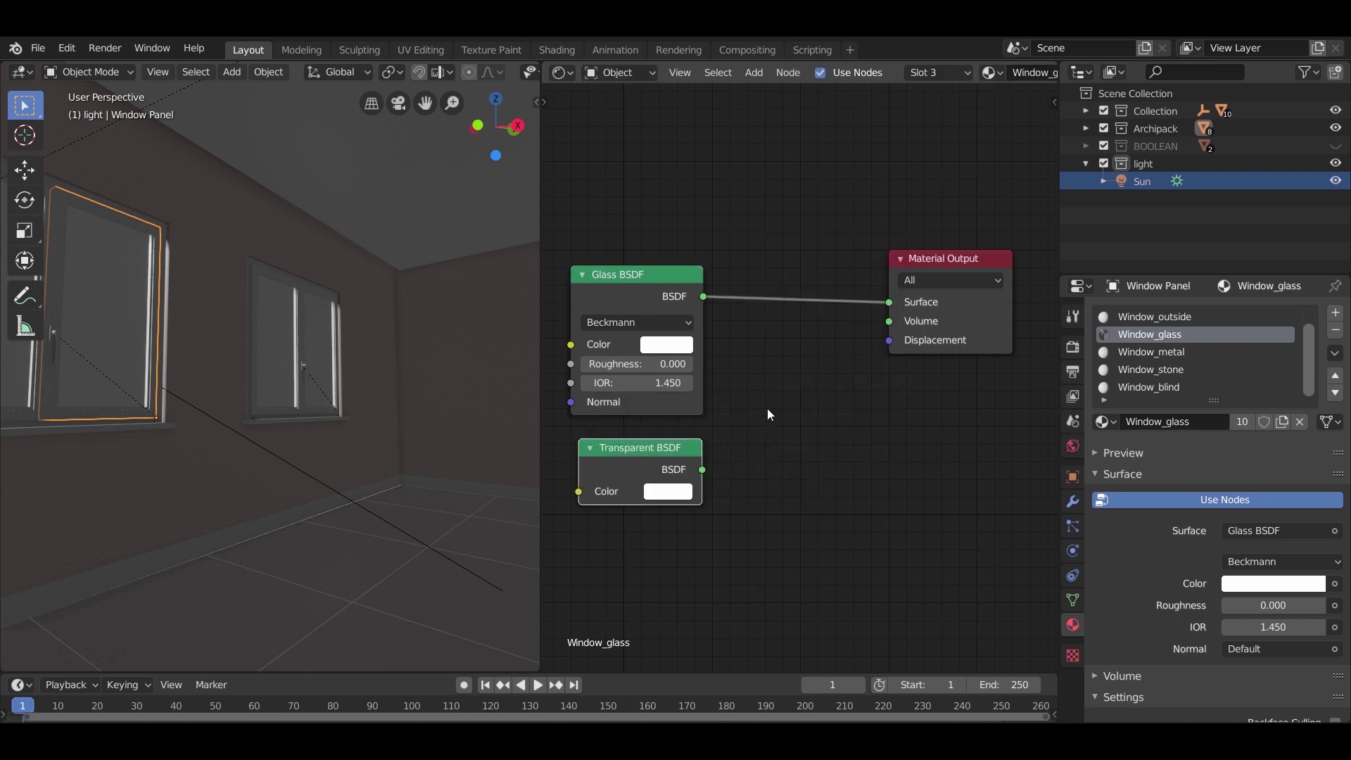
Insert a Mix Shader between the Glass BSDF and Material Output, with the Transparent BSDF in its second Shader input
left_click_drag(941, 258, 1020, 282)
key("shift+a")
mouse_move(816, 383)
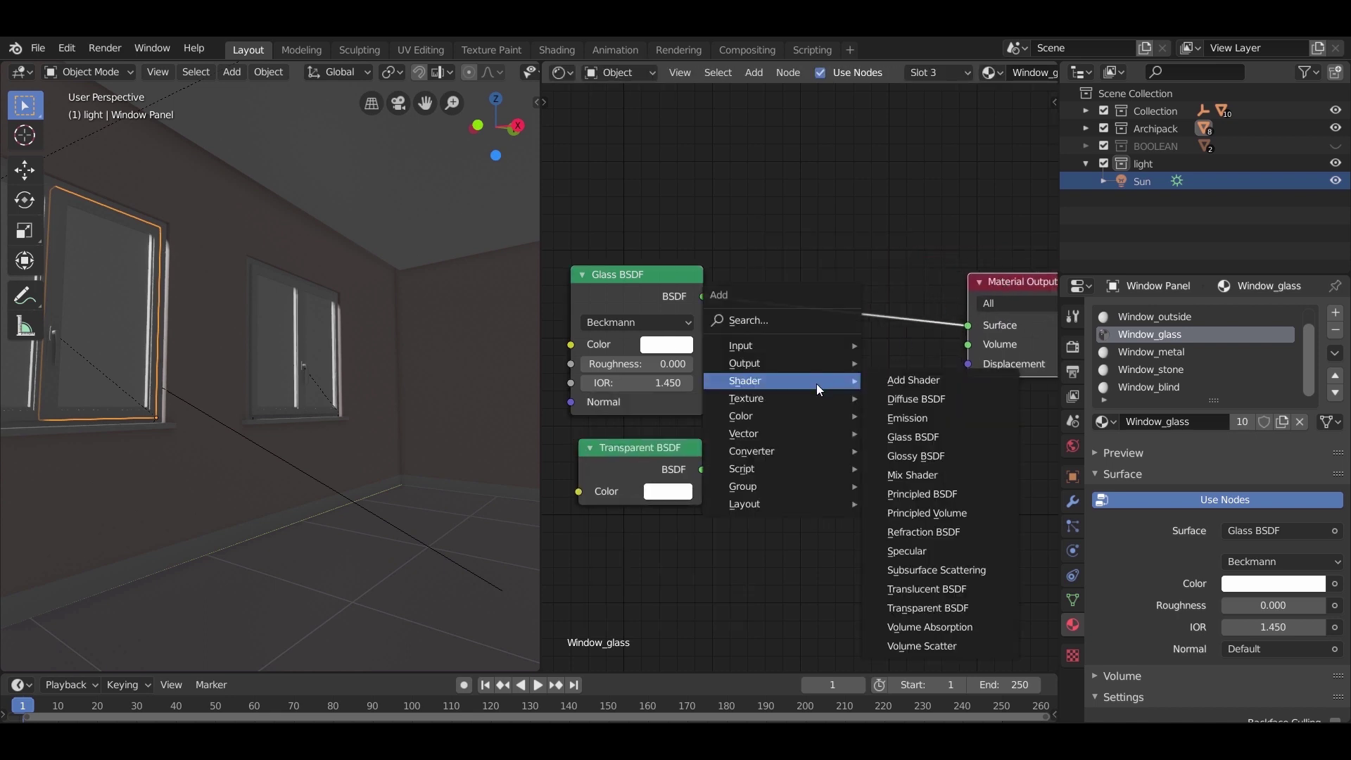
left_click(912, 475)
left_click(820, 289)
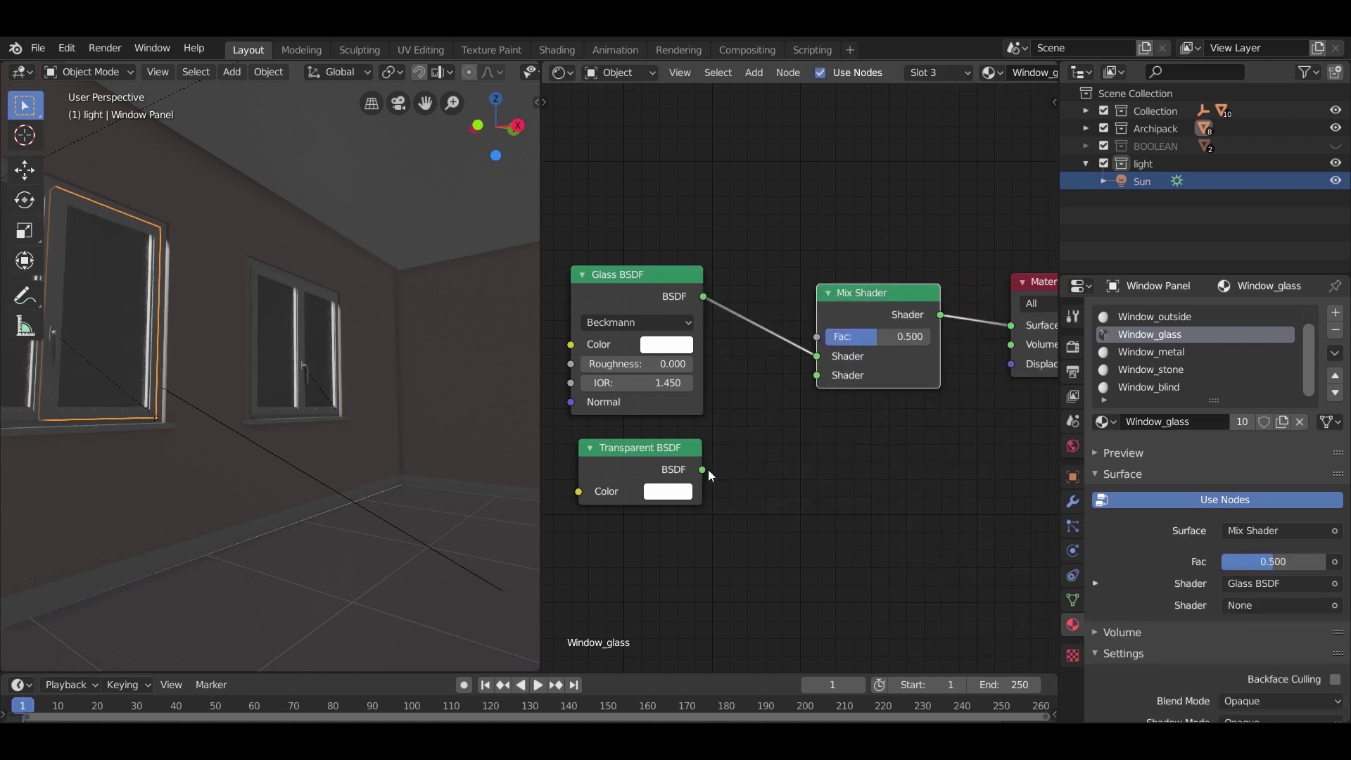
left_click_drag(702, 469, 816, 375)
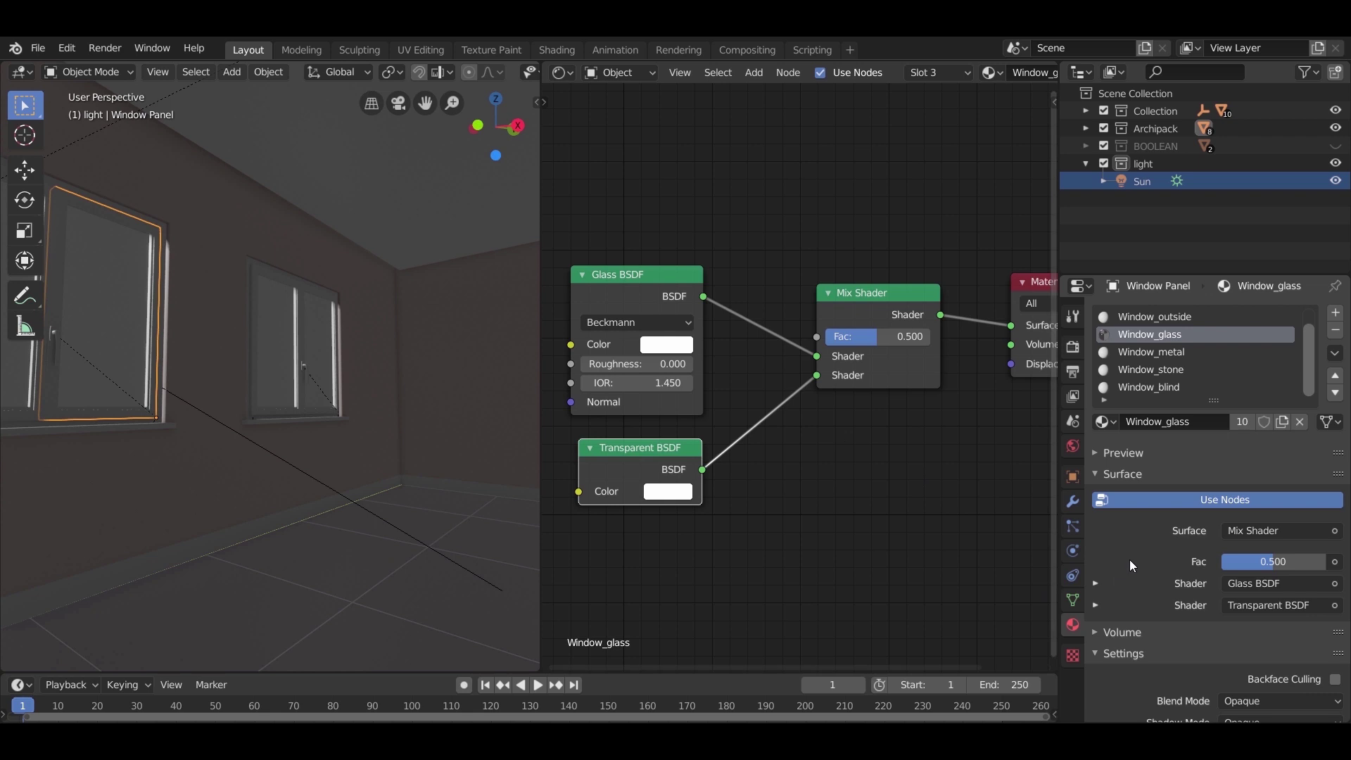
Enable Screen Space Refraction for Window_glass and set its Blend Mode to Additive and Shadow Mode to None
scroll(1130, 559, "down", 9)
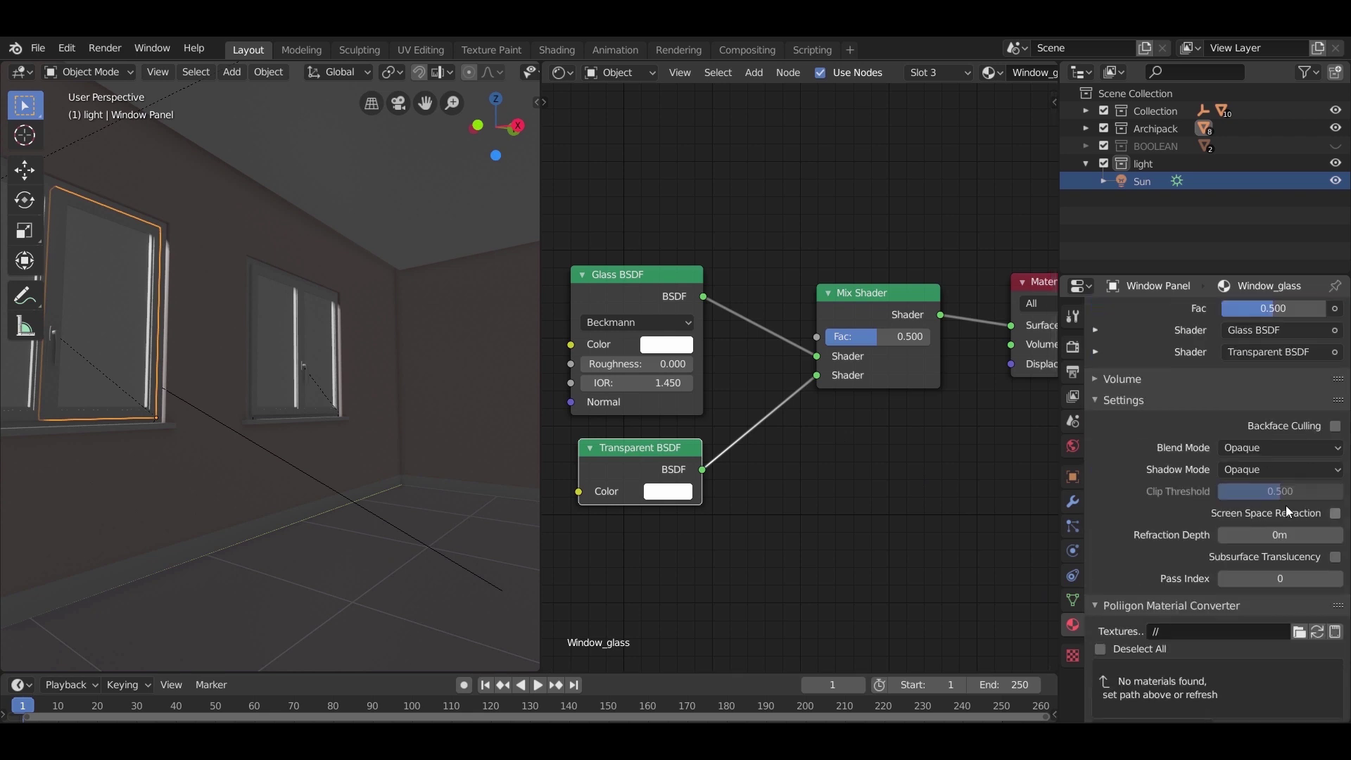
left_click(1335, 513)
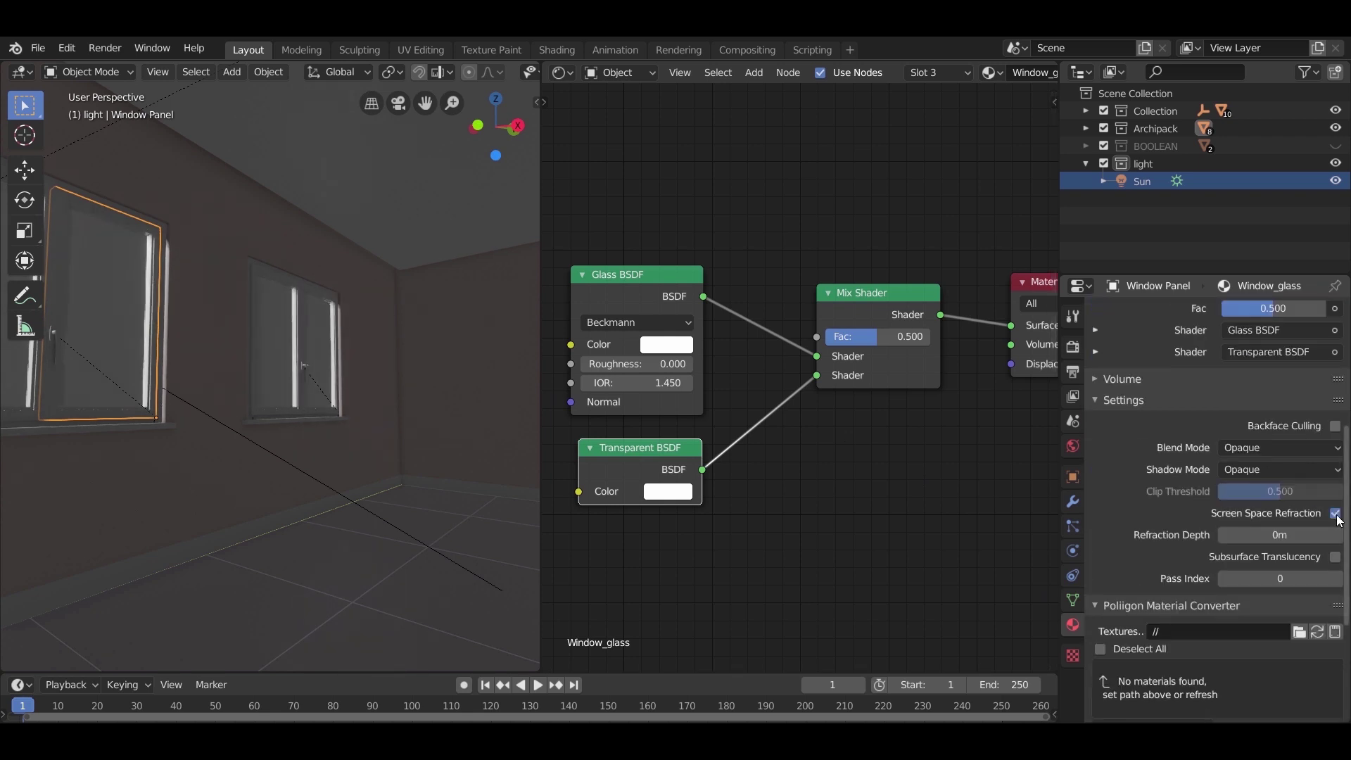
left_click(1281, 448)
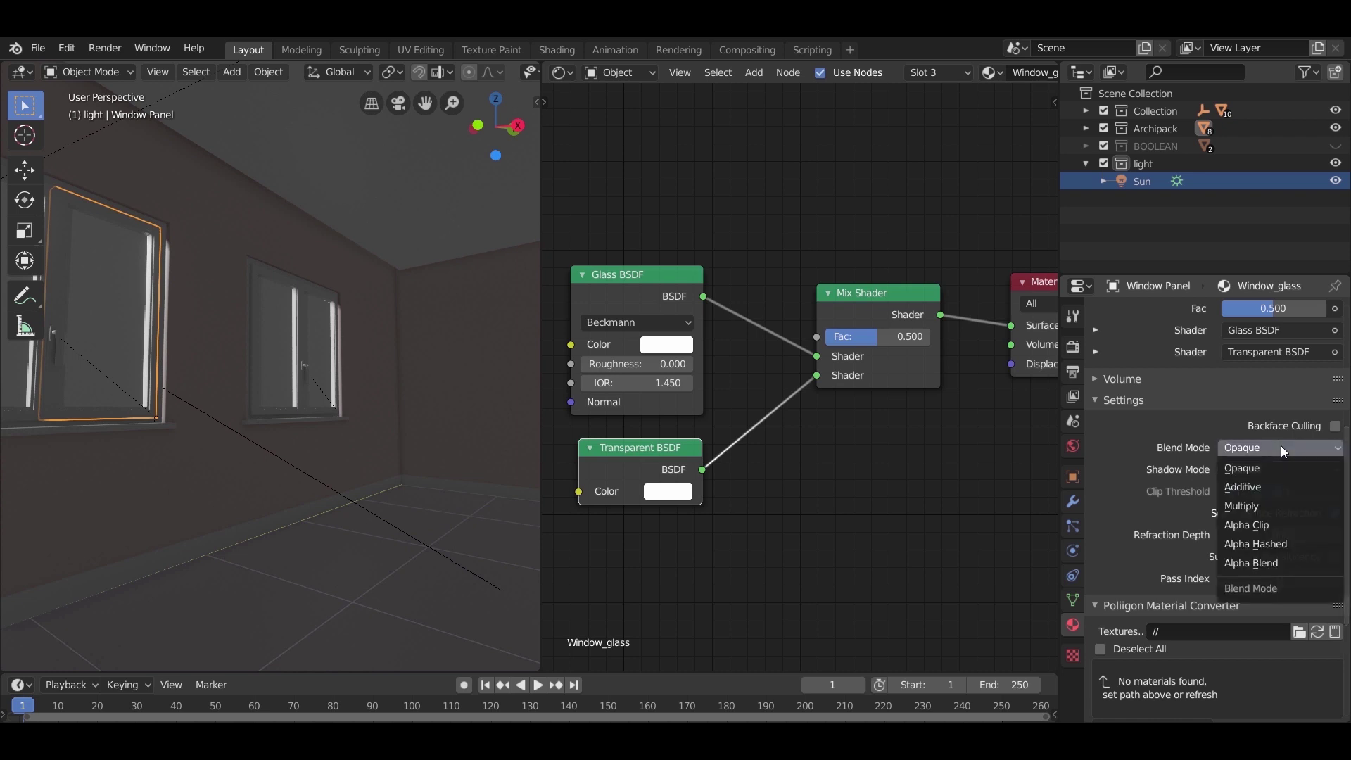
left_click(1254, 486)
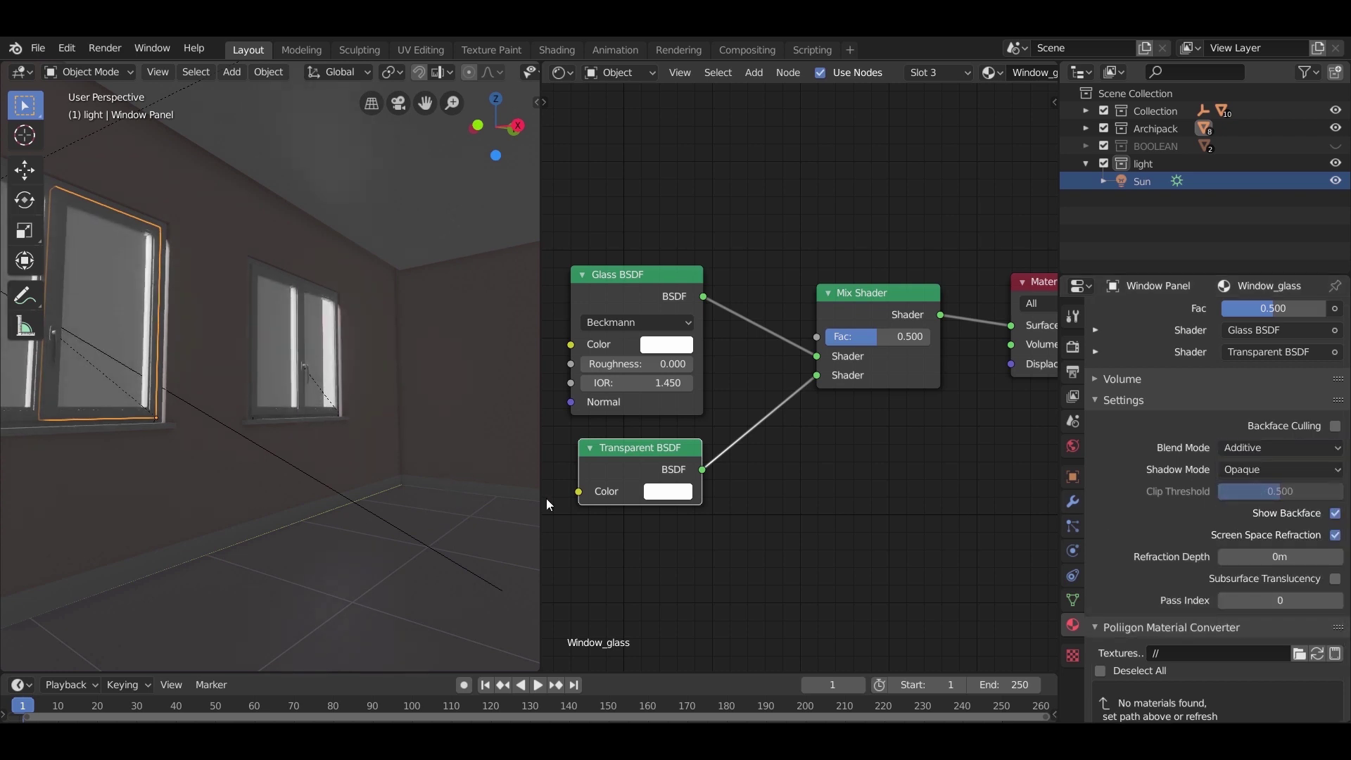
left_click(1288, 469)
left_click(1264, 486)
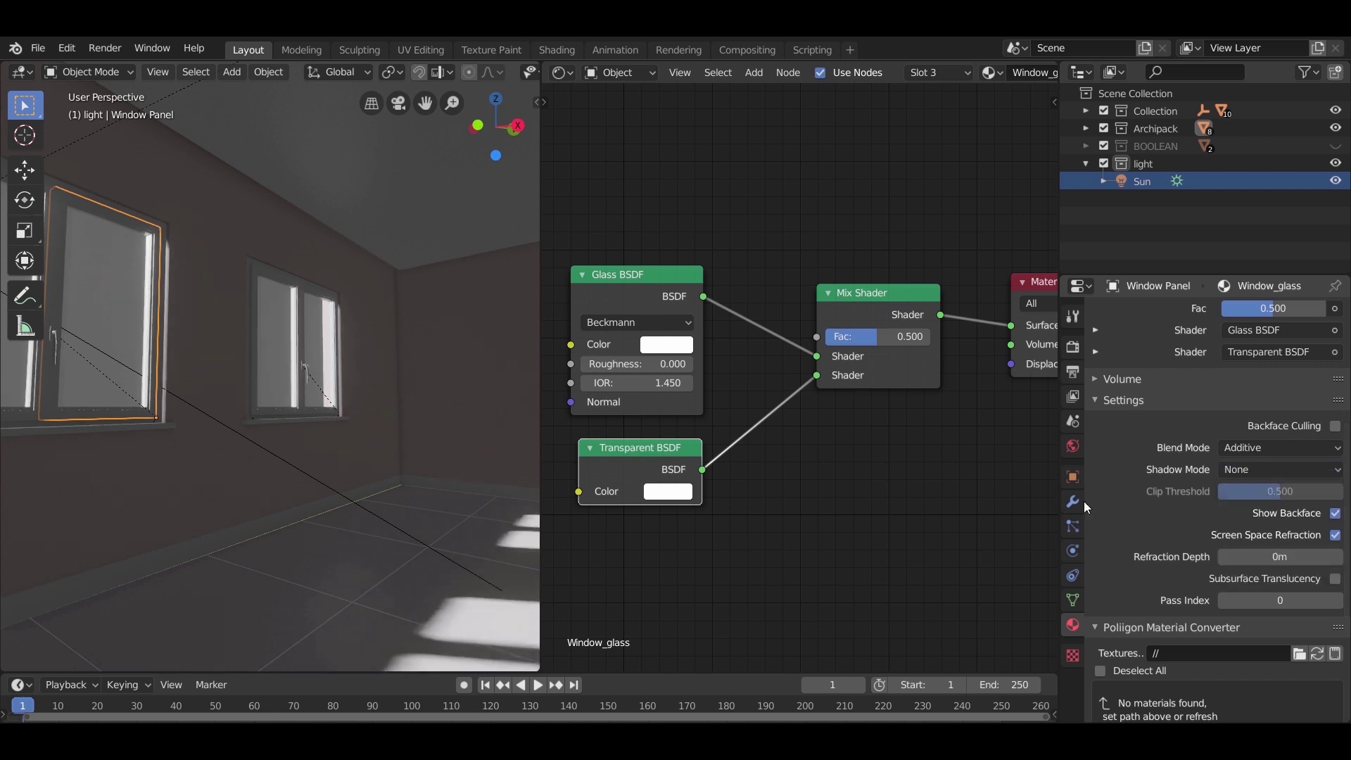
middle_click_drag(430, 535, 382, 542)
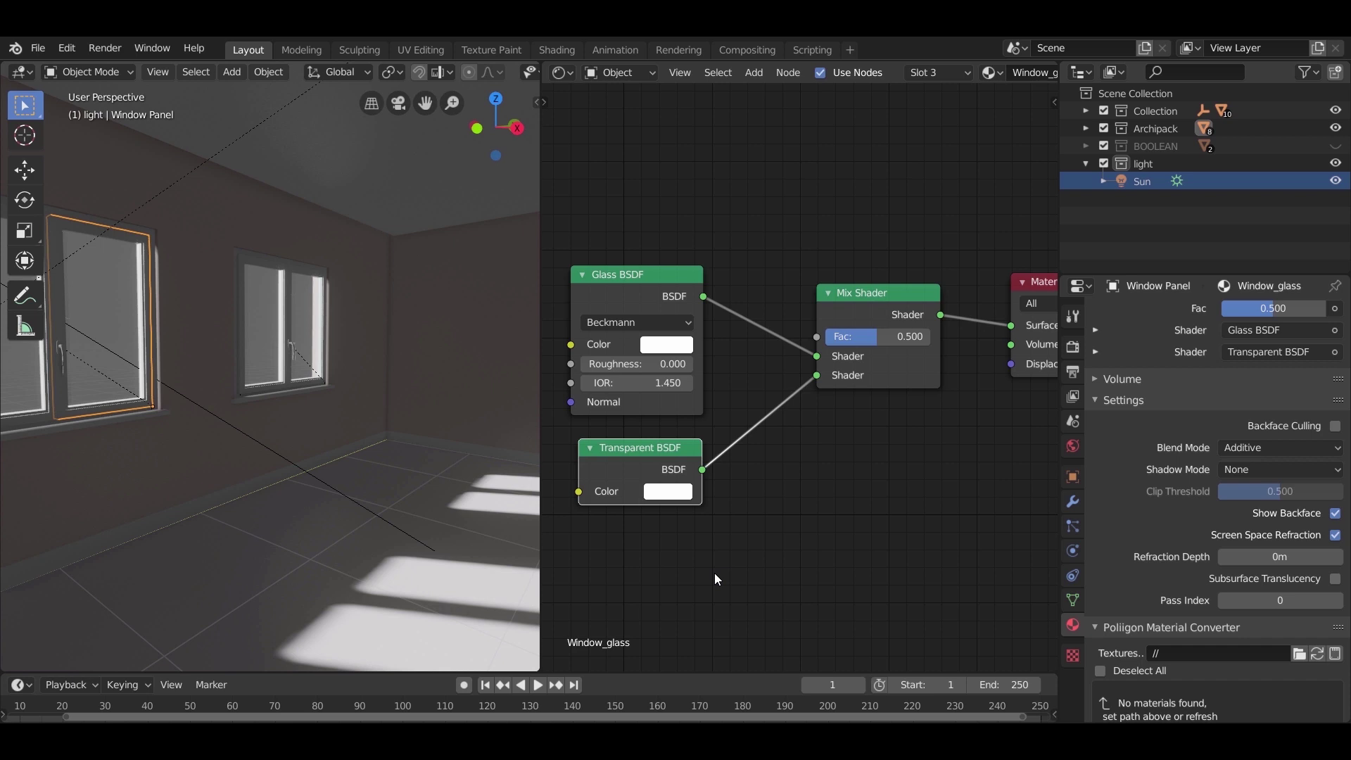
middle_click_drag(375, 532, 412, 513)
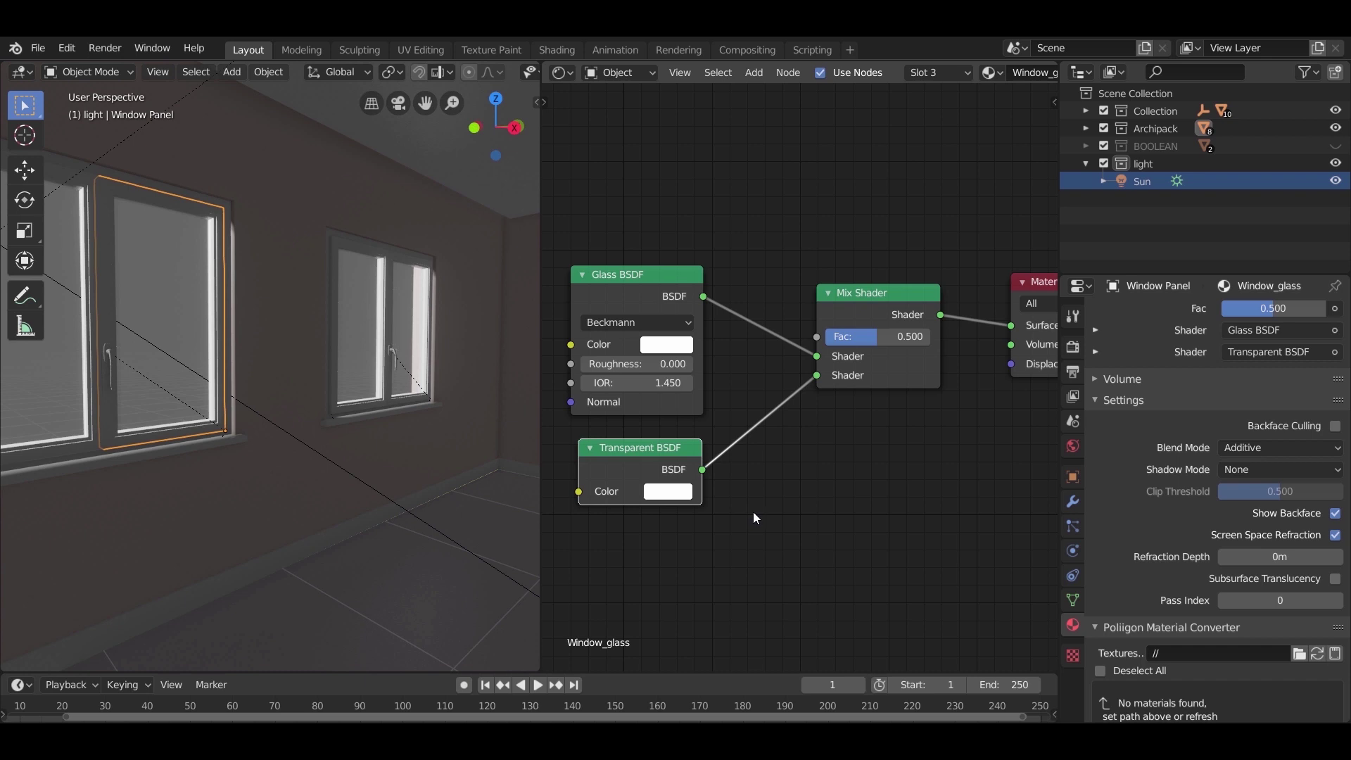
Tidy the Mix Shader and Material Output positions and add a Light Path node above the Glass BSDF
scroll(753, 513, "down", 2)
middle_click_drag(922, 484, 884, 568)
left_click_drag(841, 394, 801, 416)
left_click_drag(947, 391, 927, 407)
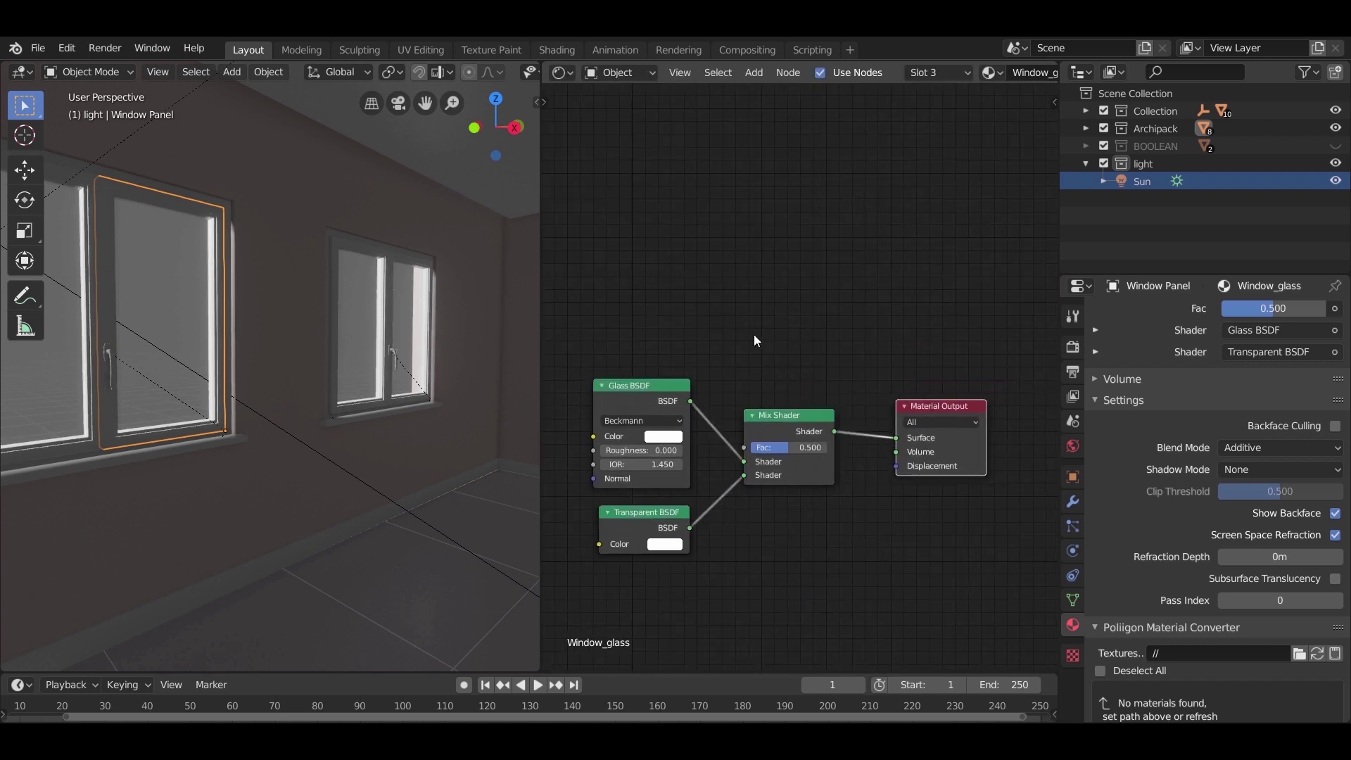
key("shift+a")
mouse_move(769, 318)
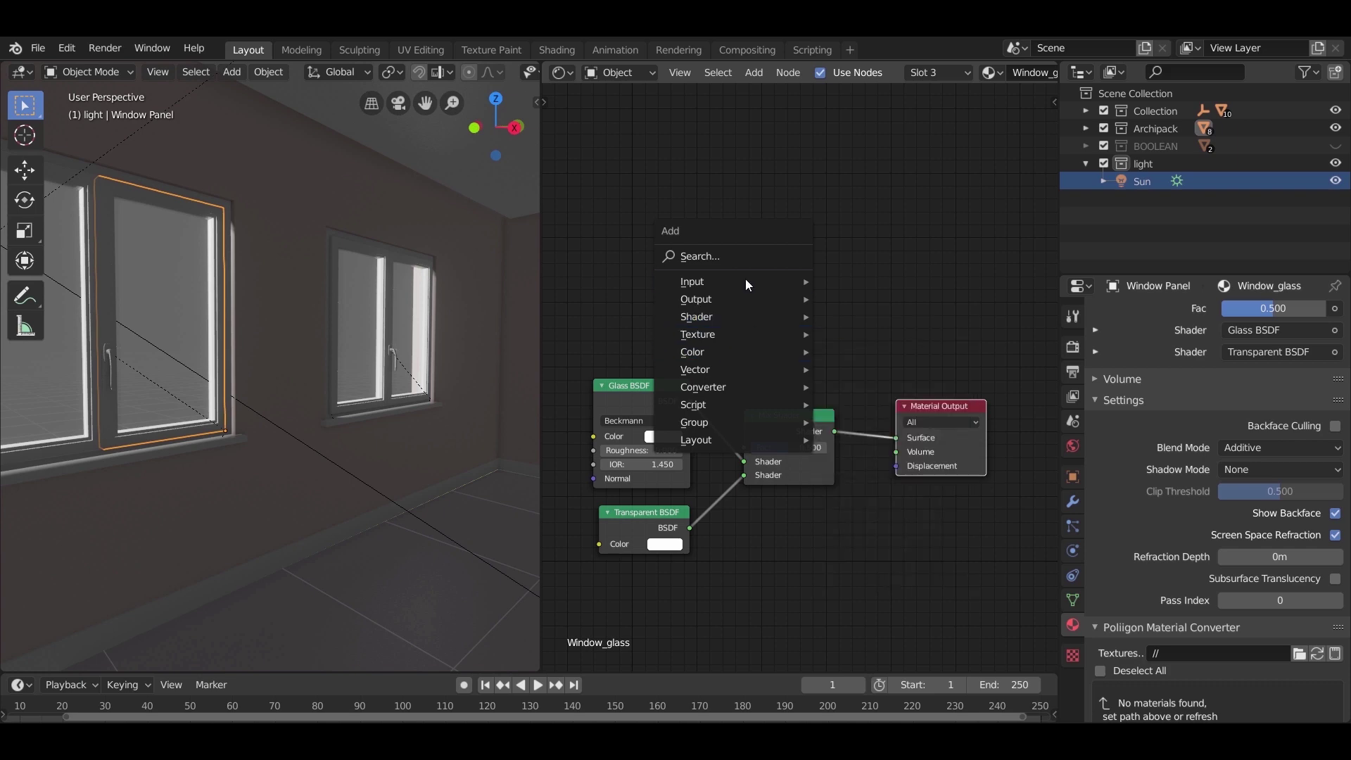
left_click(726, 257)
type("light")
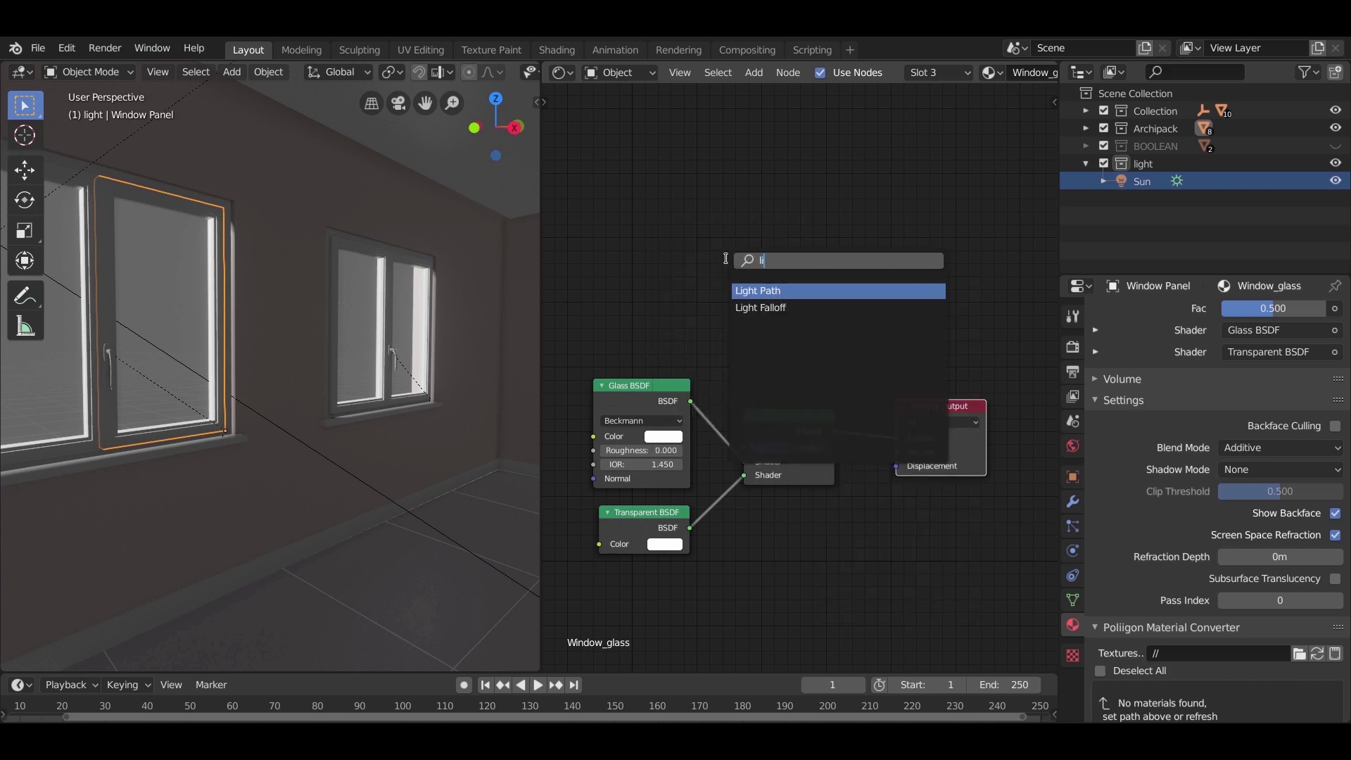
left_click(745, 291)
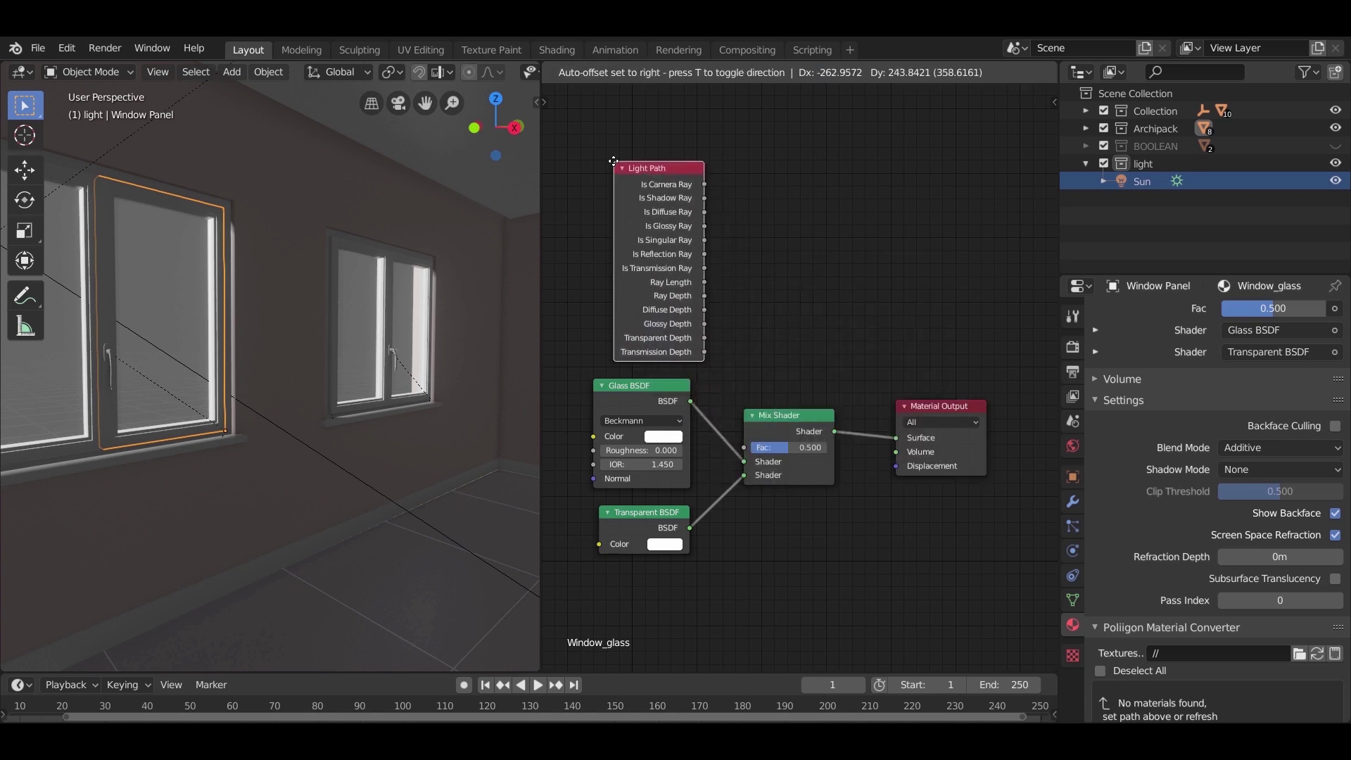
left_click(589, 164)
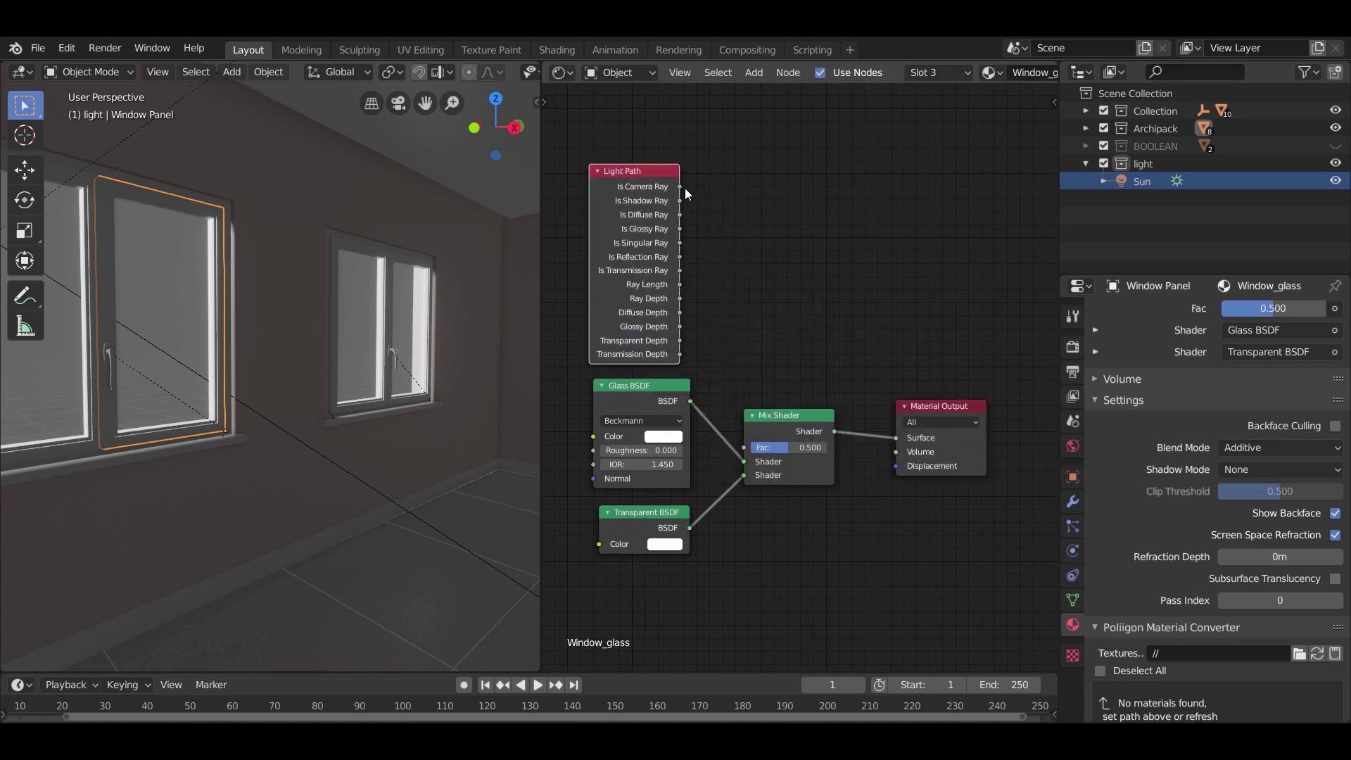
Move the Mix Shader and Material Output nodes together farther from the Light Path to make room for more nodes
left_click_drag(680, 200, 731, 316)
left_click_drag(964, 356, 809, 503)
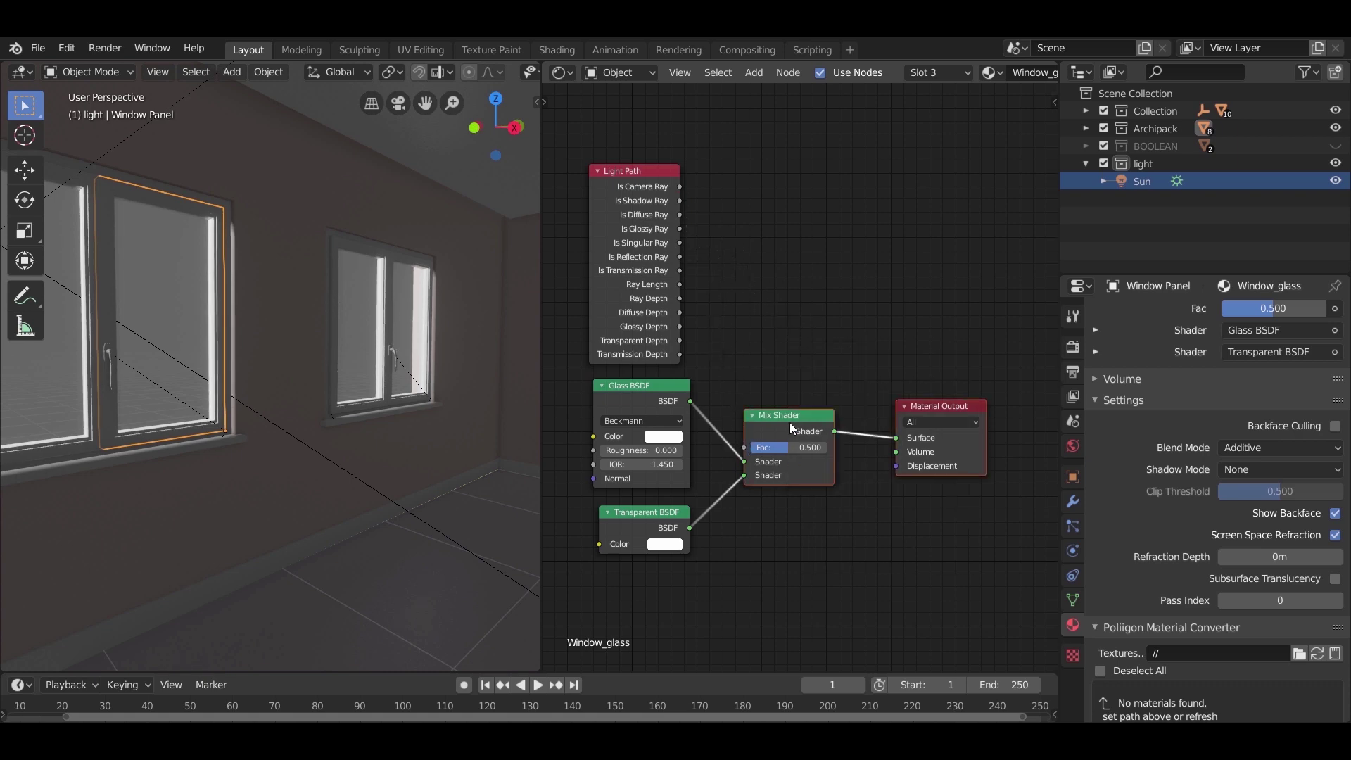
key("g")
left_click(950, 367)
middle_click_drag(811, 358, 809, 394)
scroll(591, 199, "up", 5)
middle_click_drag(721, 337, 892, 549)
scroll(824, 433, "up", 1)
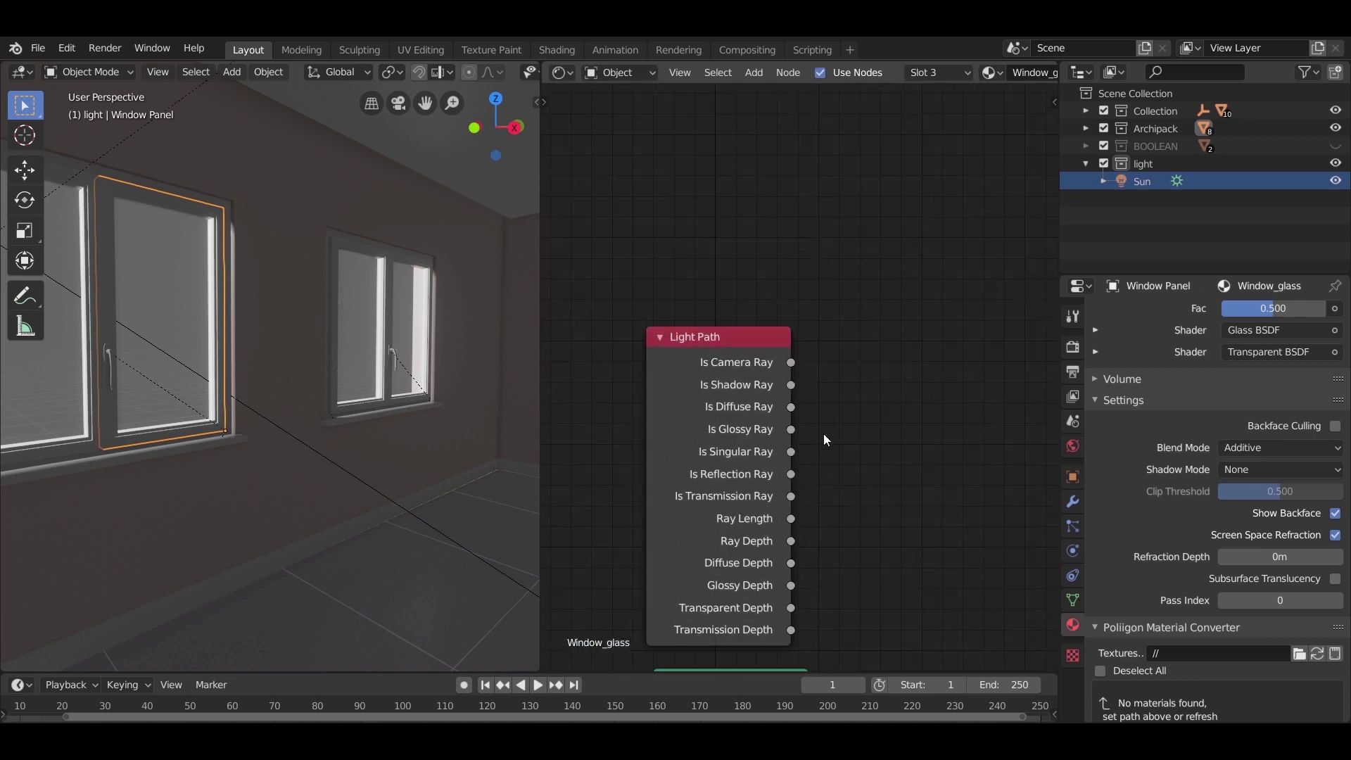
scroll(805, 398, "up", 2)
left_click_drag(894, 372, 929, 359)
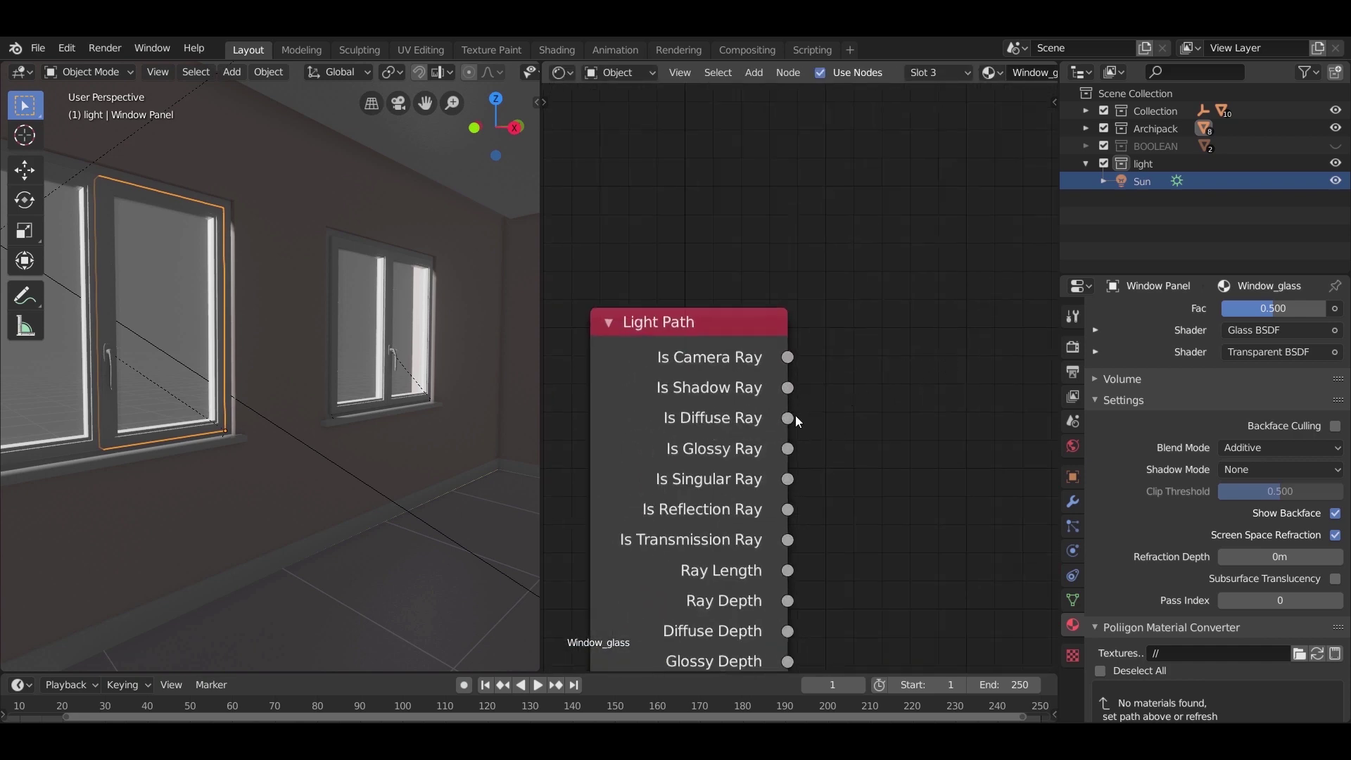
left_click_drag(788, 418, 915, 413)
left_click_drag(788, 448, 933, 426)
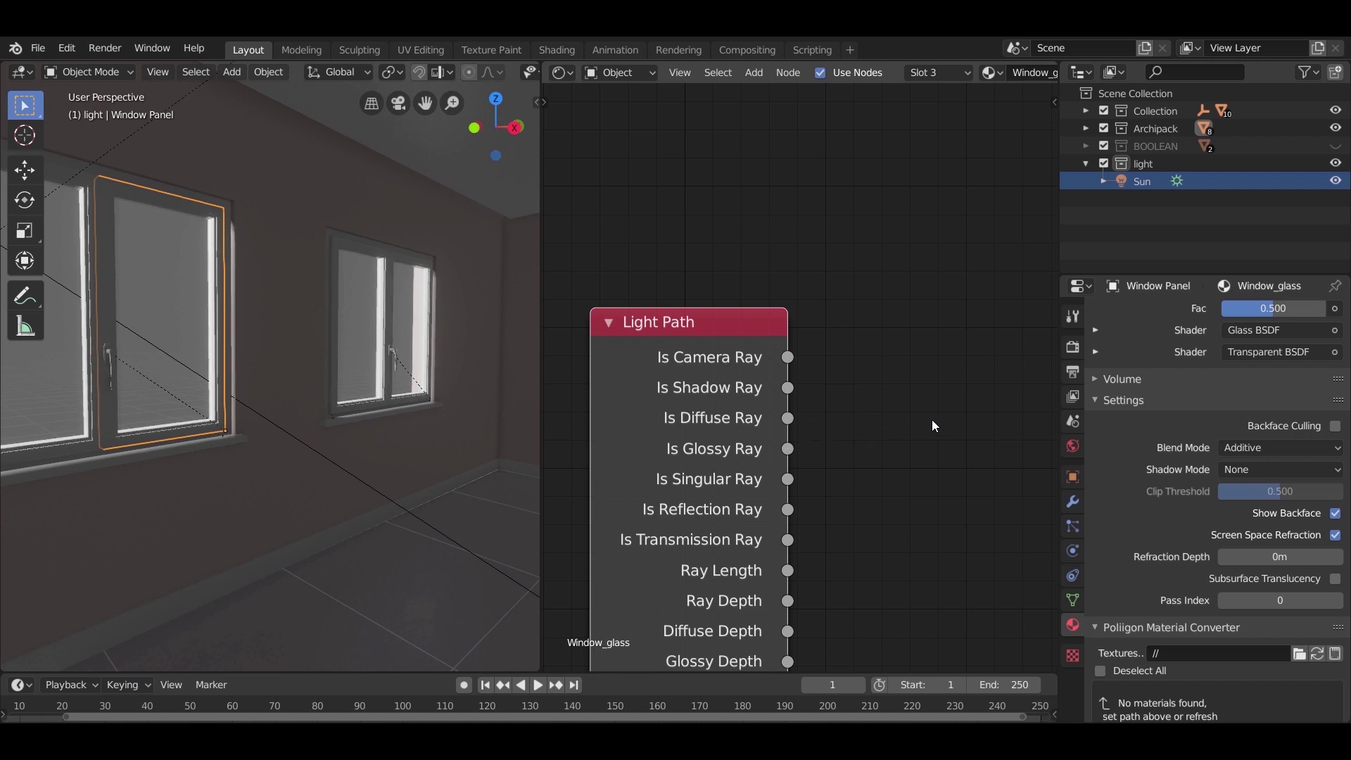
Add a Math node set to Add beside the Light Path node and place a duplicate before the Mix Shader
scroll(809, 411, "down", 8)
middle_click_drag(876, 499, 783, 373)
key("shift+a")
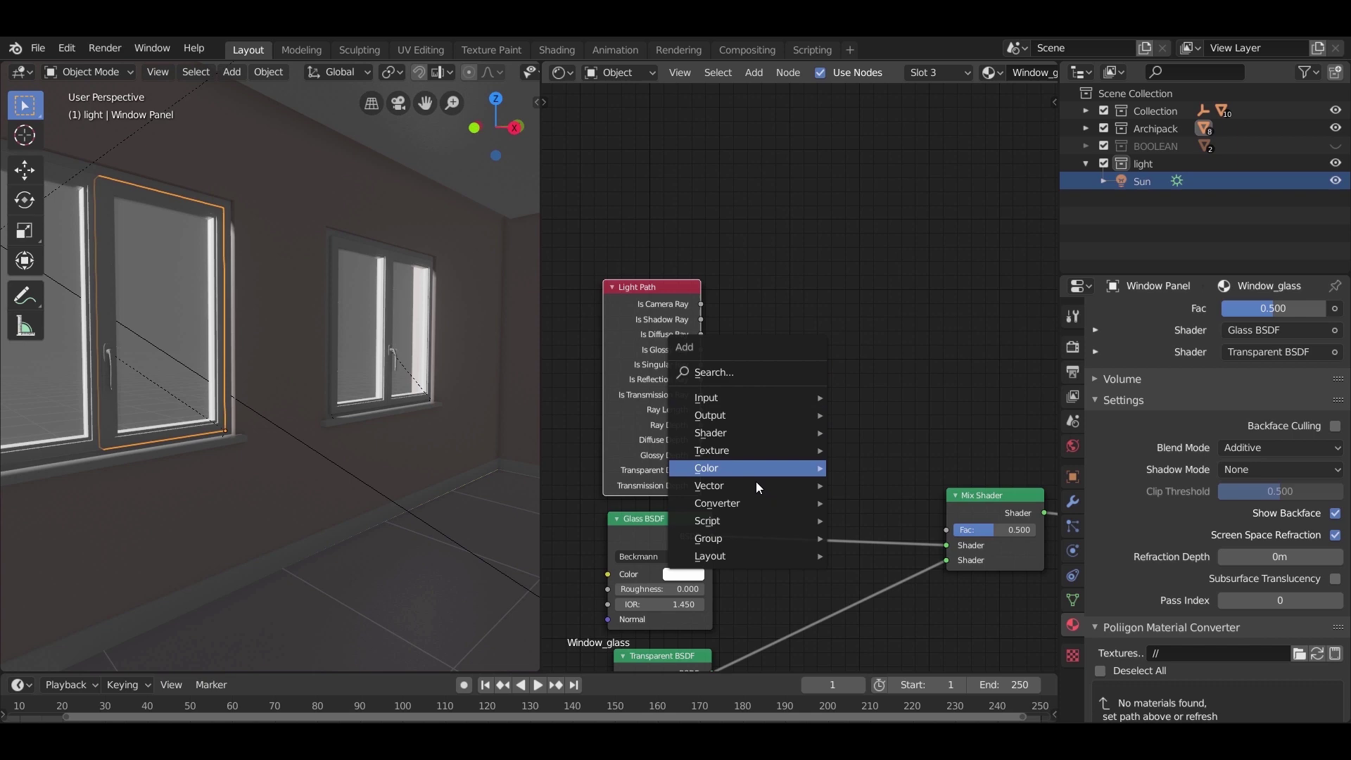
mouse_move(750, 498)
left_click(886, 373)
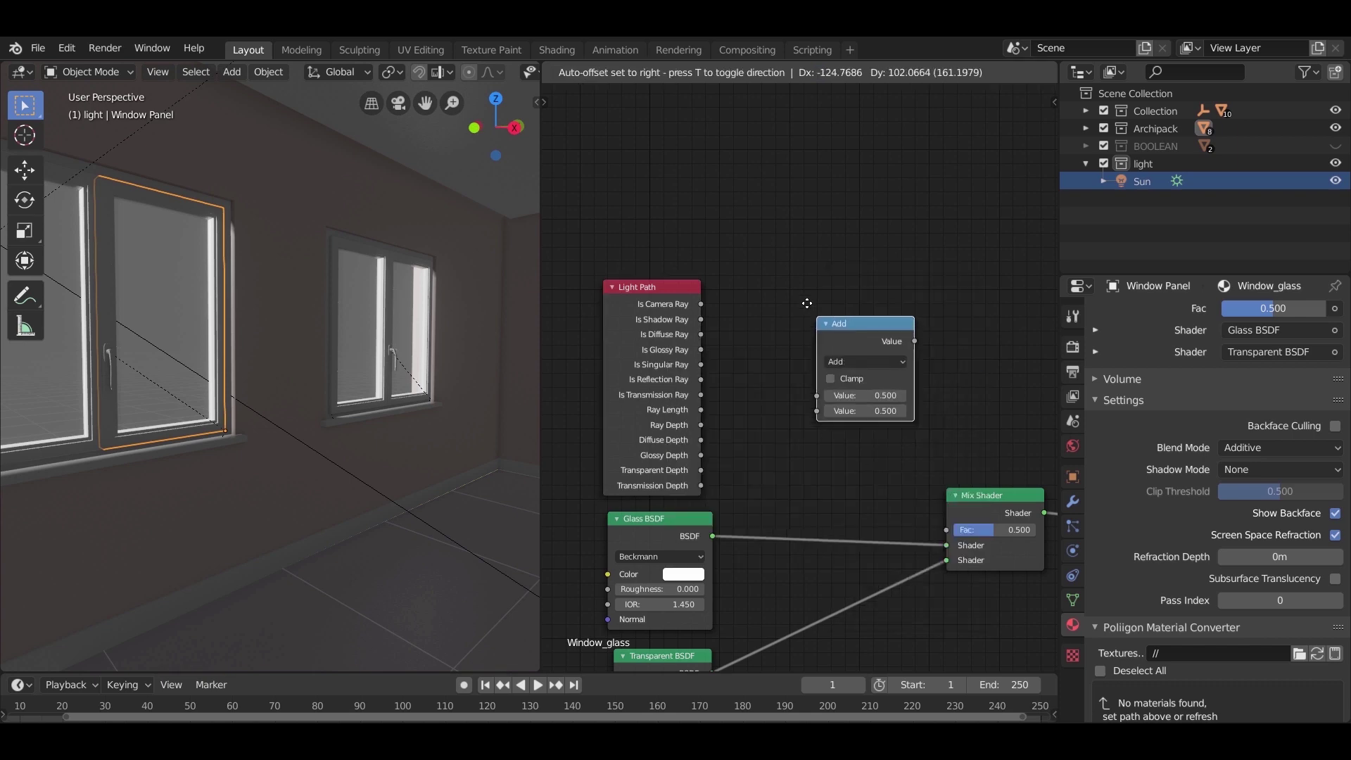
left_click(735, 281)
key("shift+d")
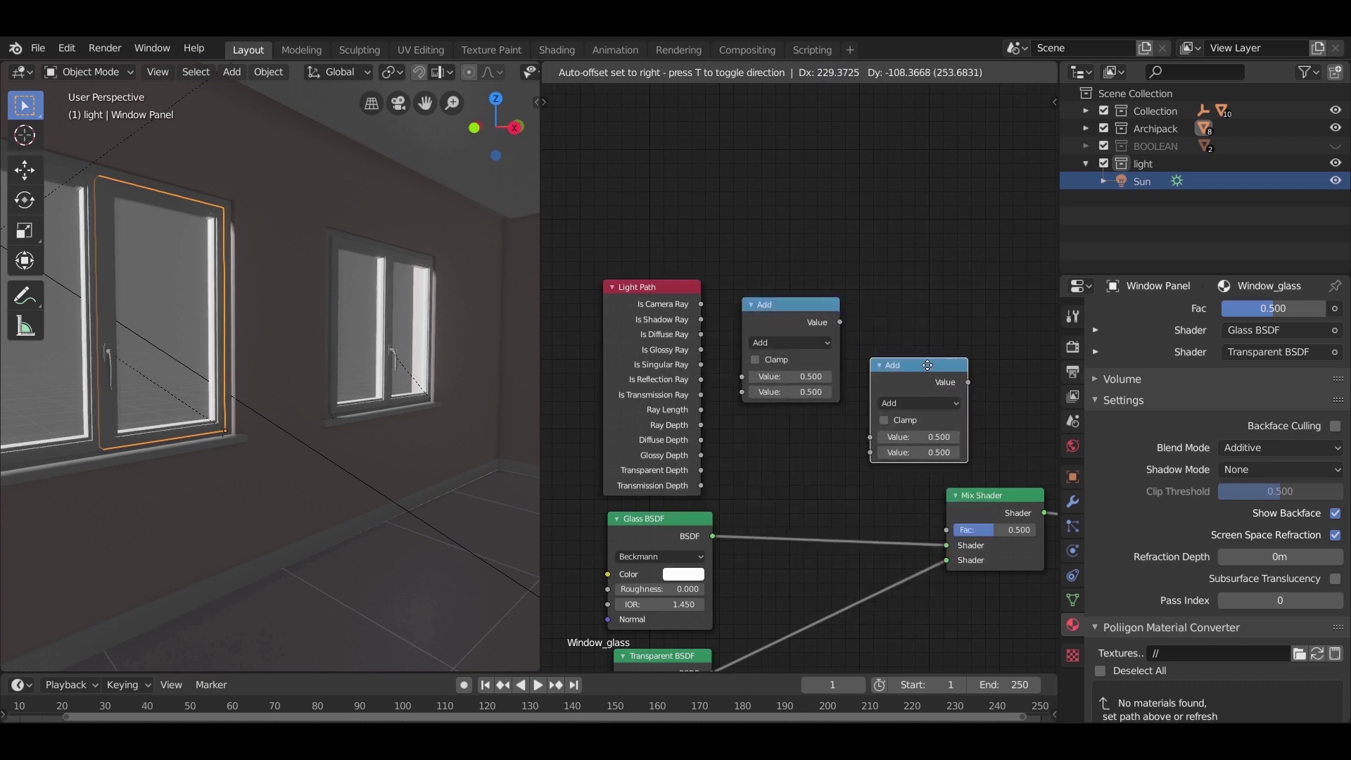
left_click(924, 352)
Link Is Shadow Ray and Is Diffuse Ray to the first Add node, and its Value plus Is Glossy Ray to the second
scroll(622, 297, "up", 2)
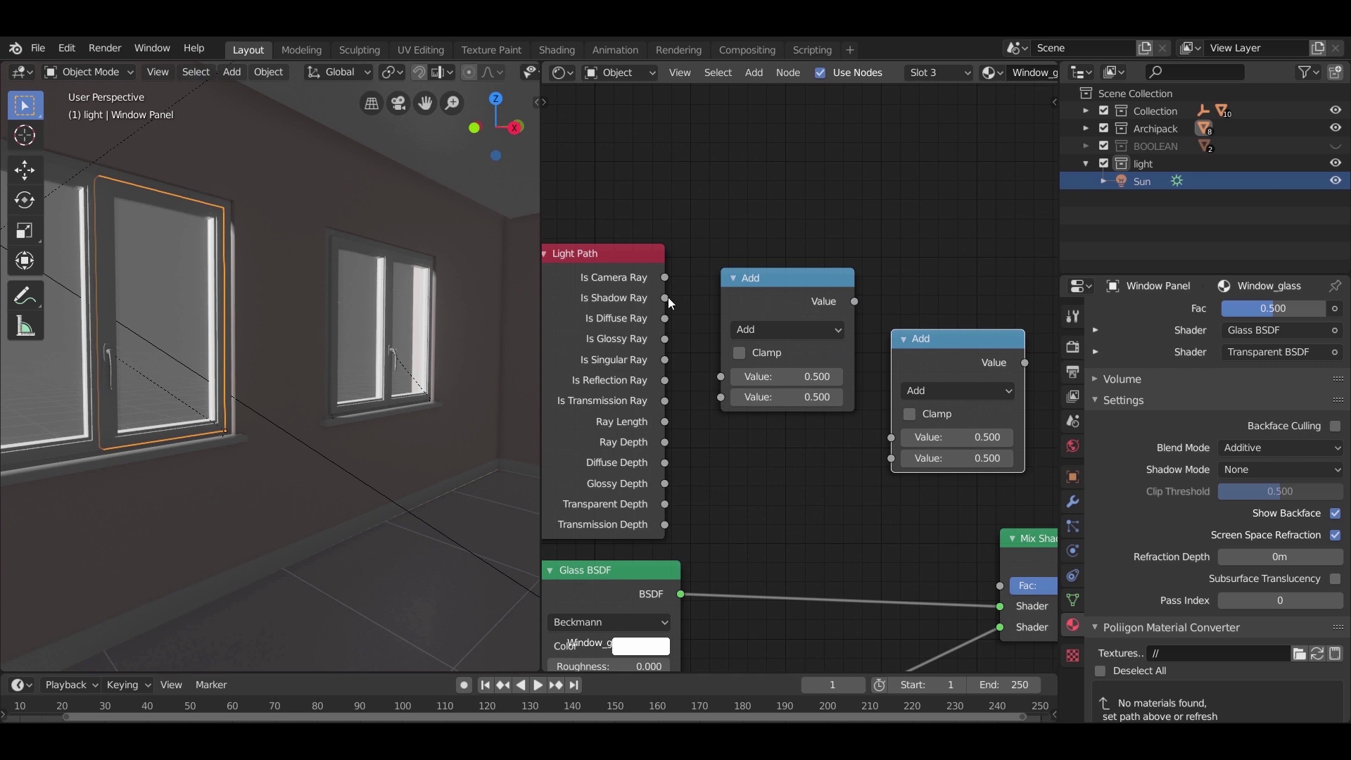
left_click_drag(669, 299, 721, 376)
left_click_drag(666, 320, 719, 400)
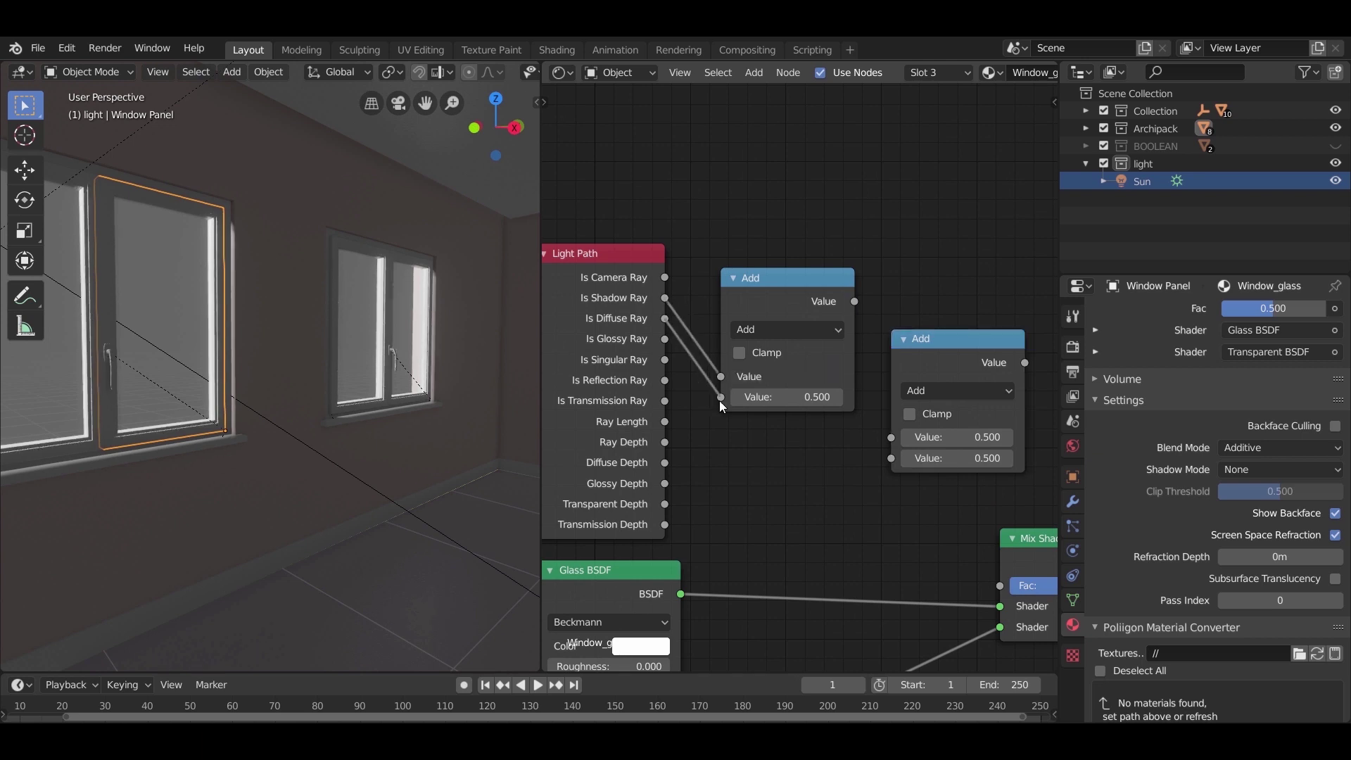
left_click_drag(854, 302, 890, 437)
left_click_drag(665, 338, 891, 458)
middle_click_drag(891, 460, 711, 378)
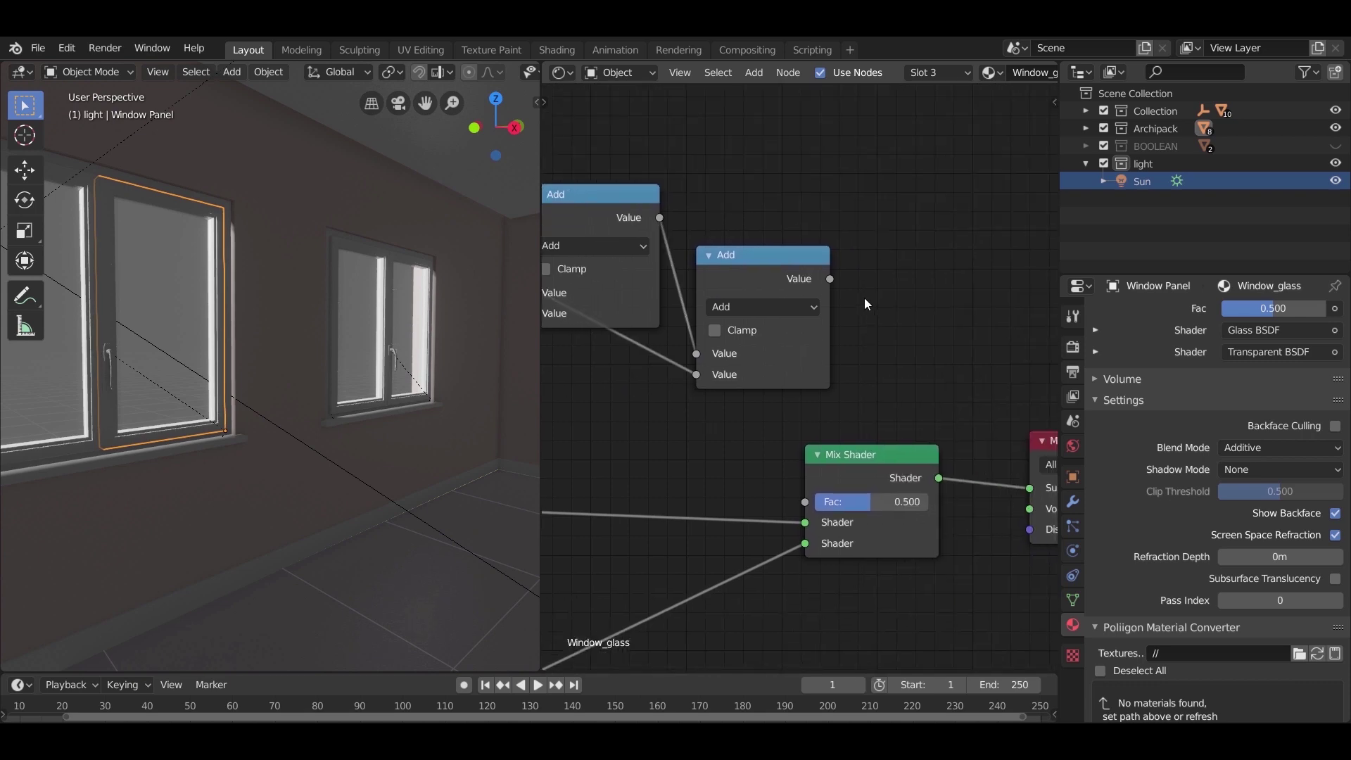